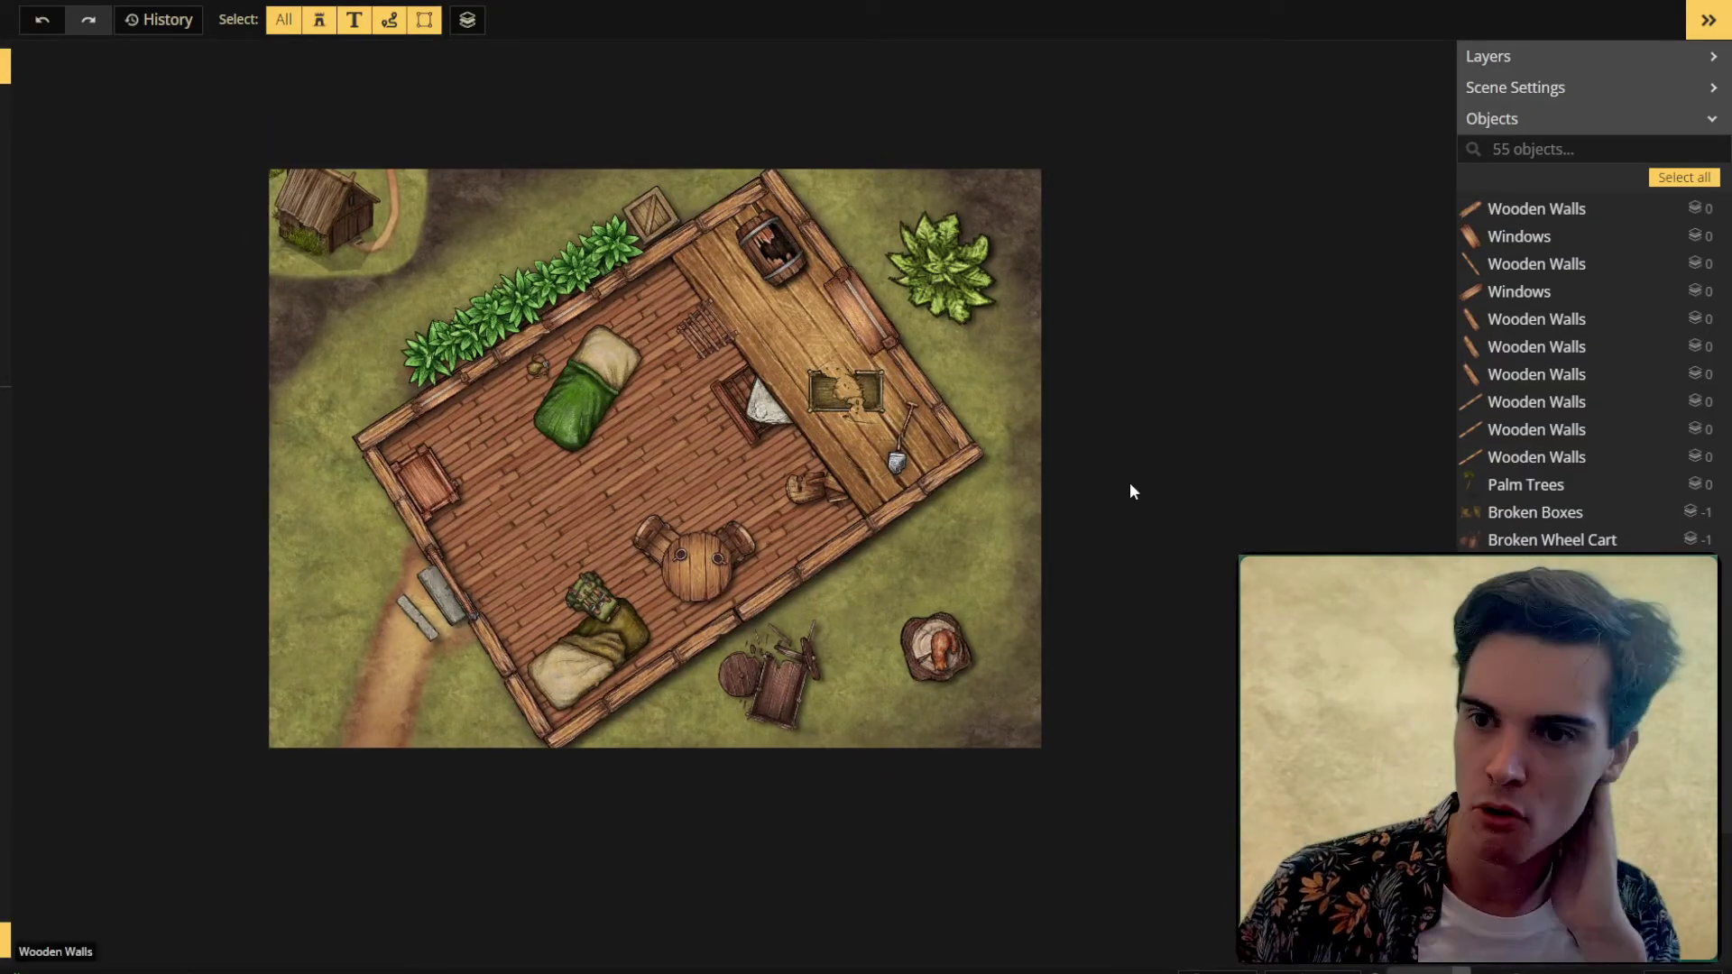
Step: Save the house battlemap and look over the buildings on the town map
key("ctrl+s")
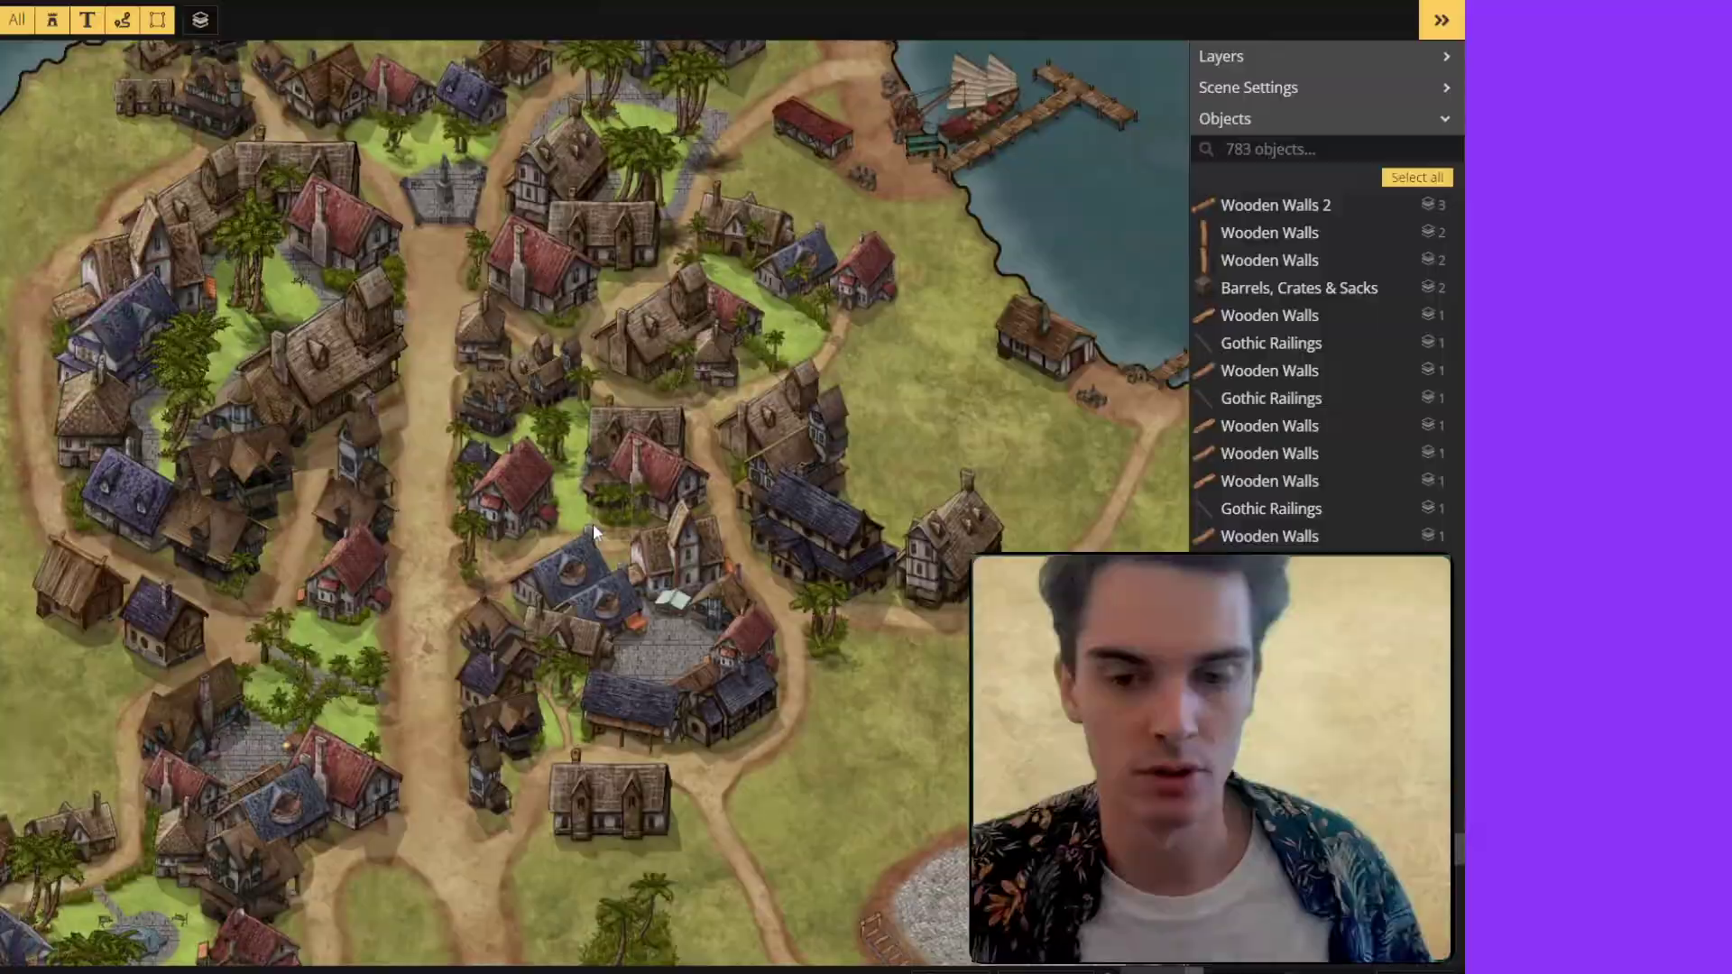
scroll(863, 610, "up", 5)
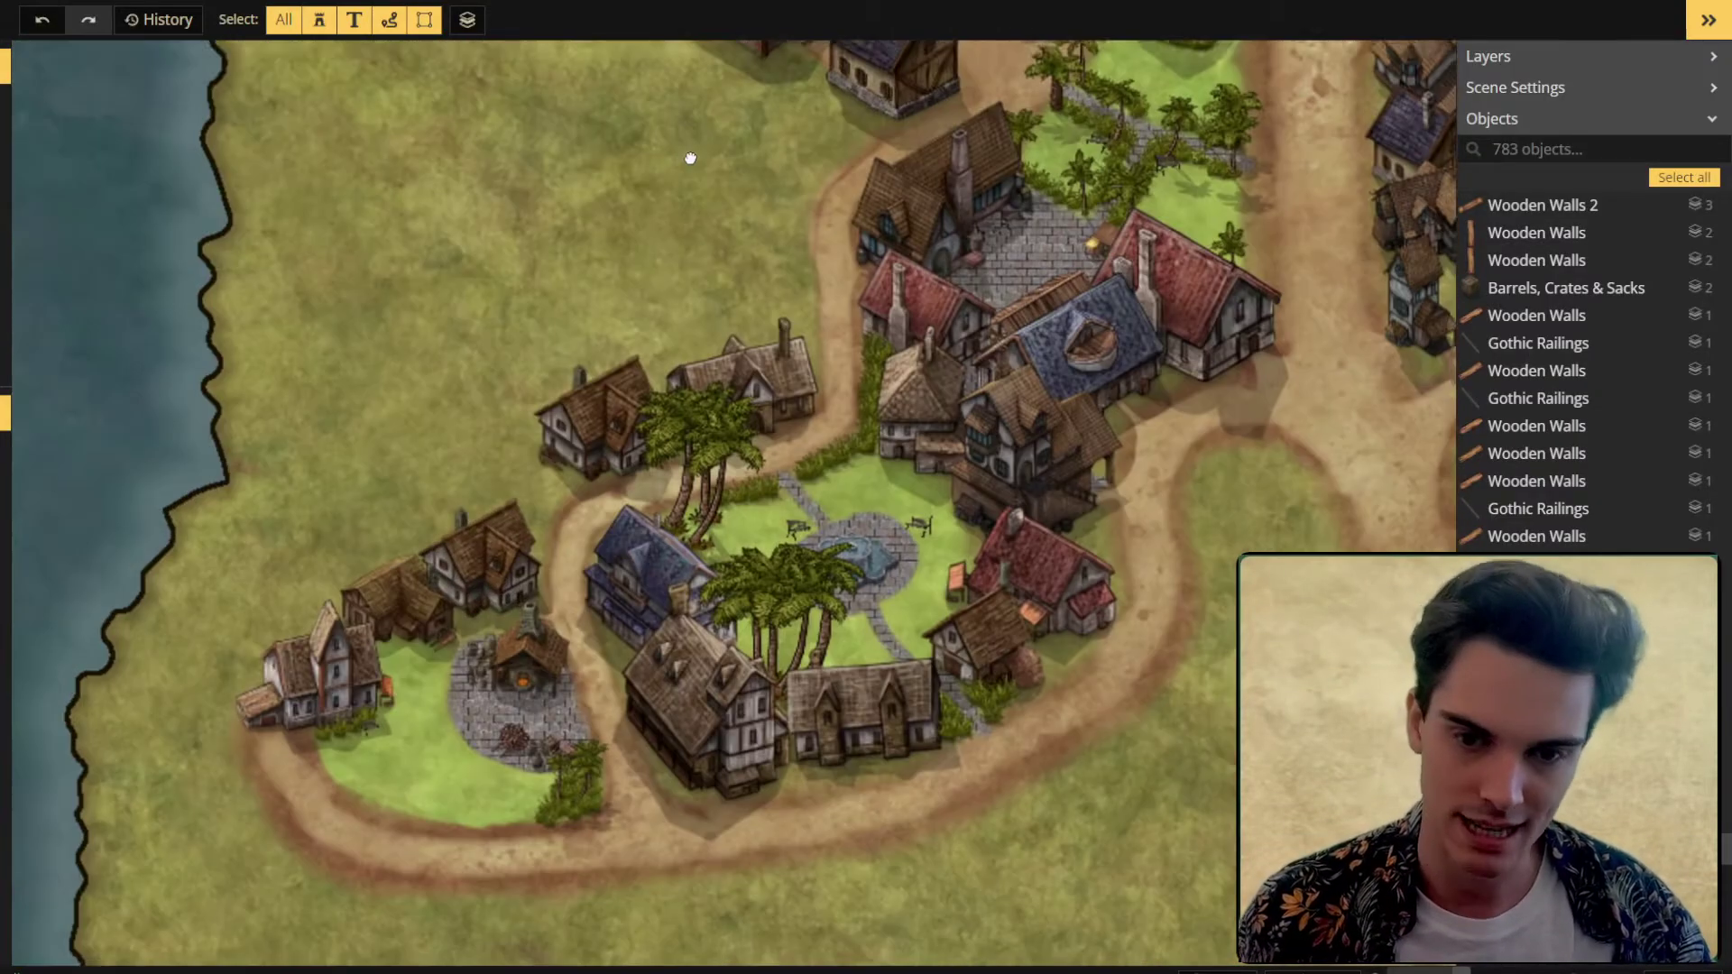
scroll(690, 158, "down", 3)
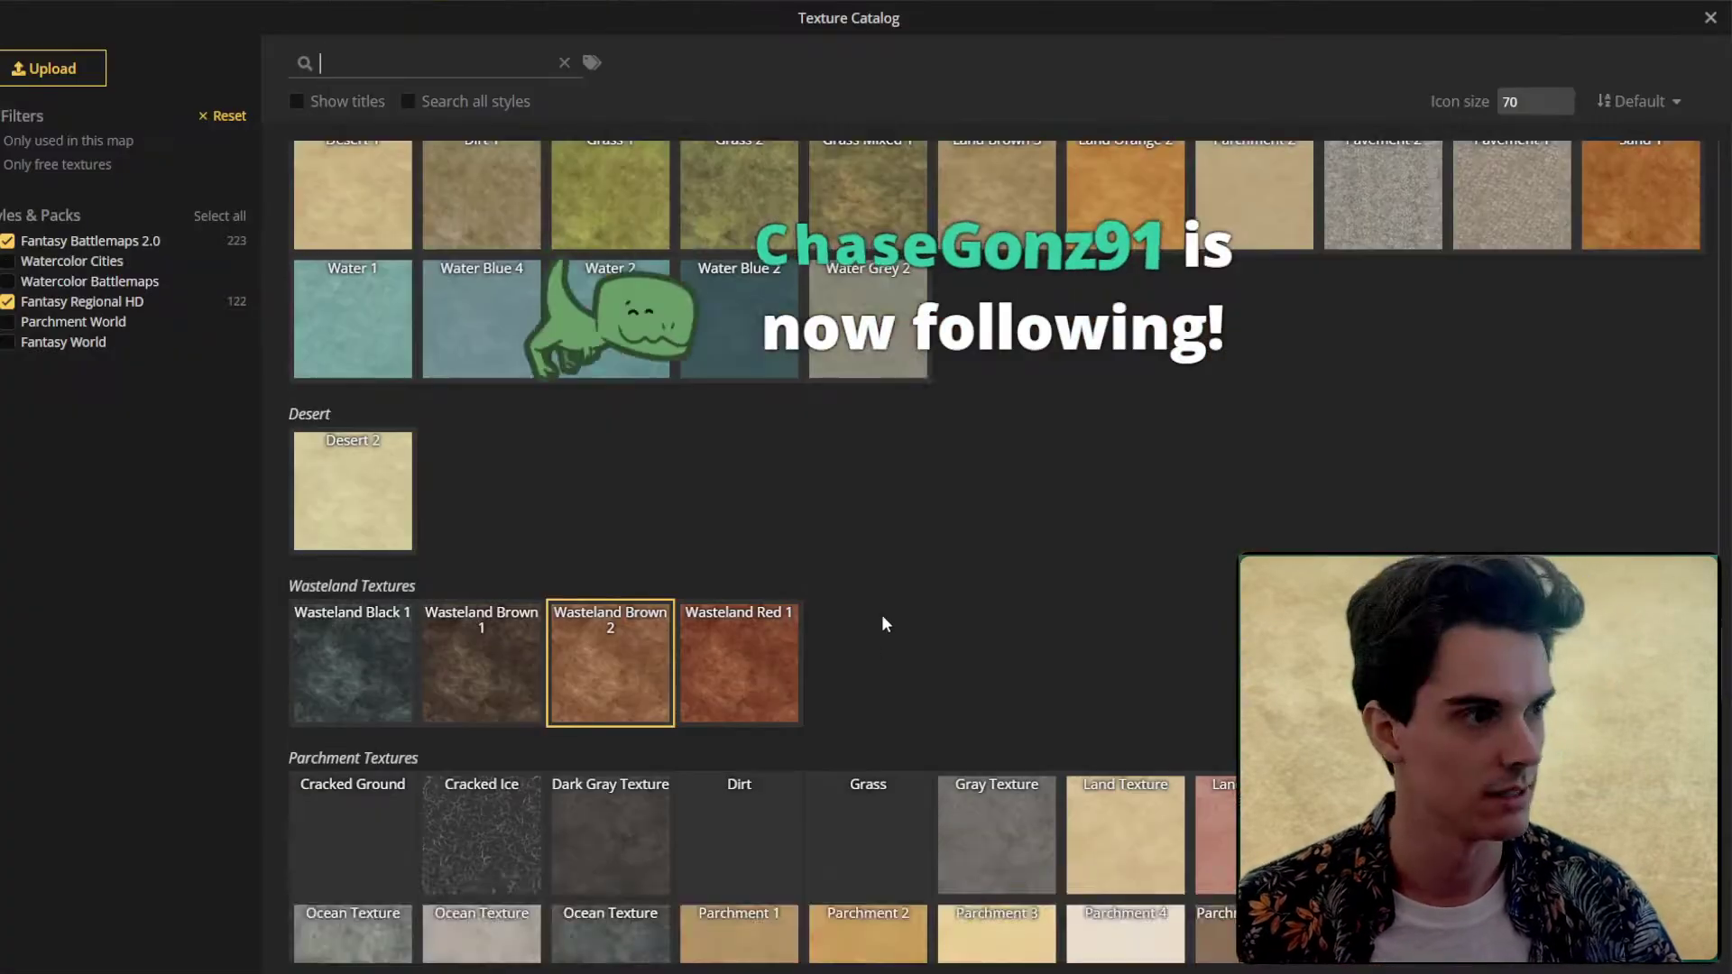
Step: Choose a light sandy brush texture and paint a size 10 path from the hut's door towards the map's upper edge
scroll(881, 615, "up", 20)
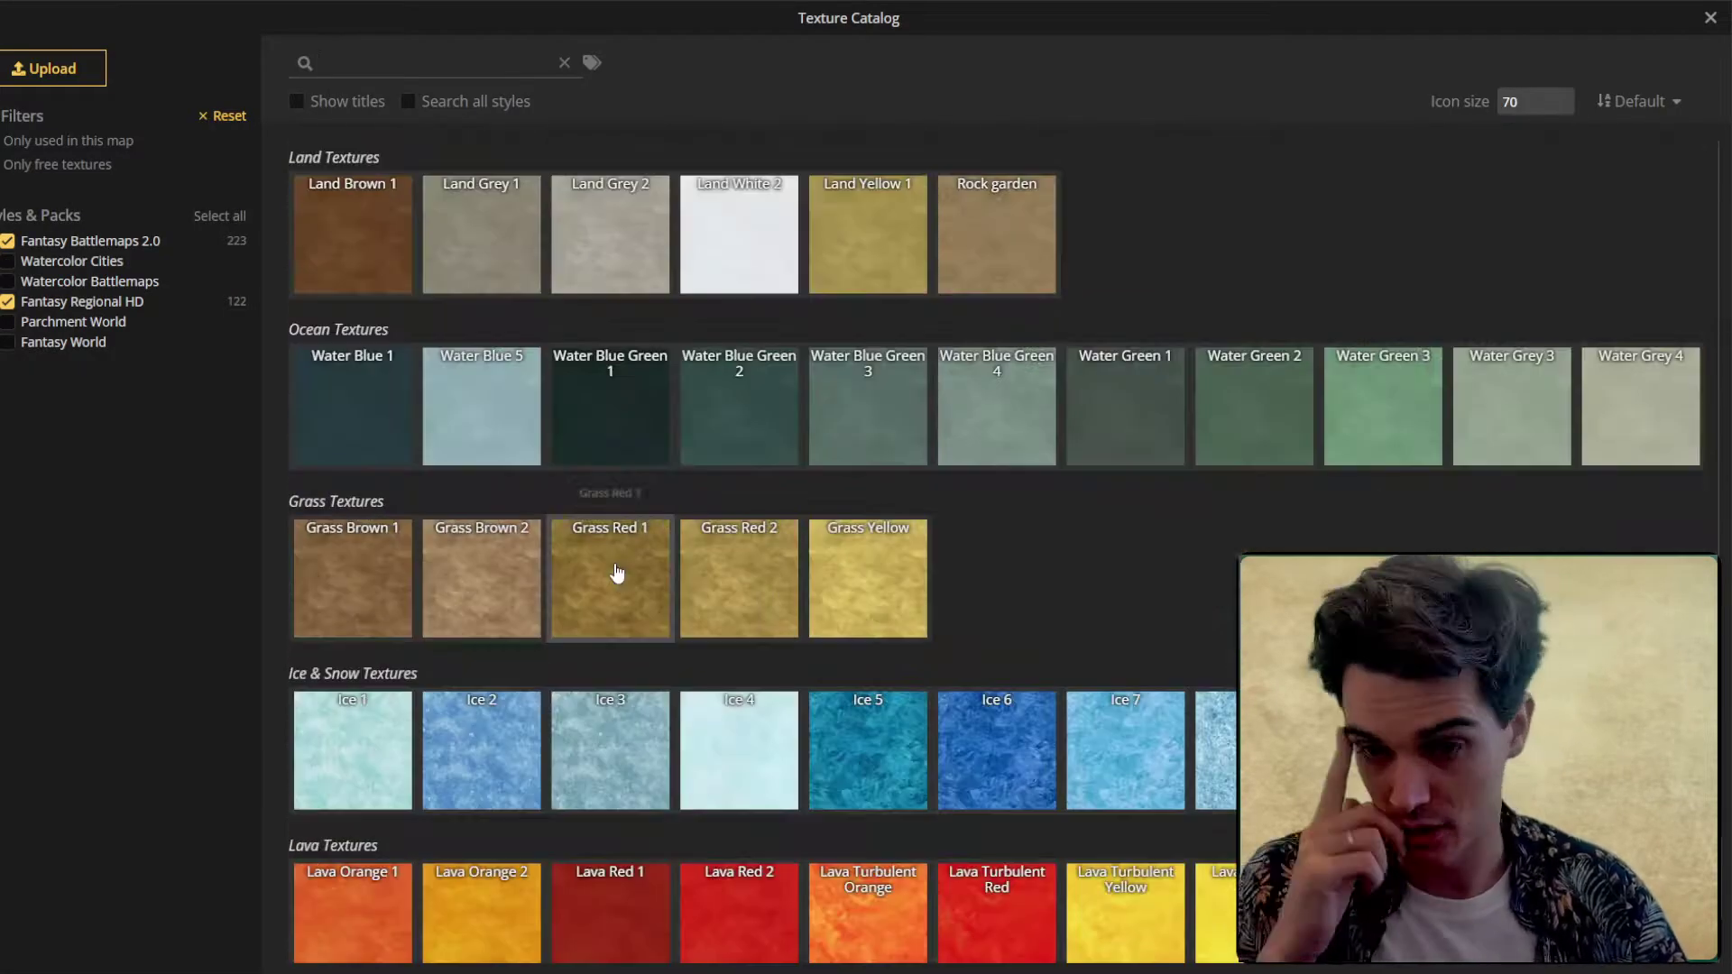
left_click(617, 574)
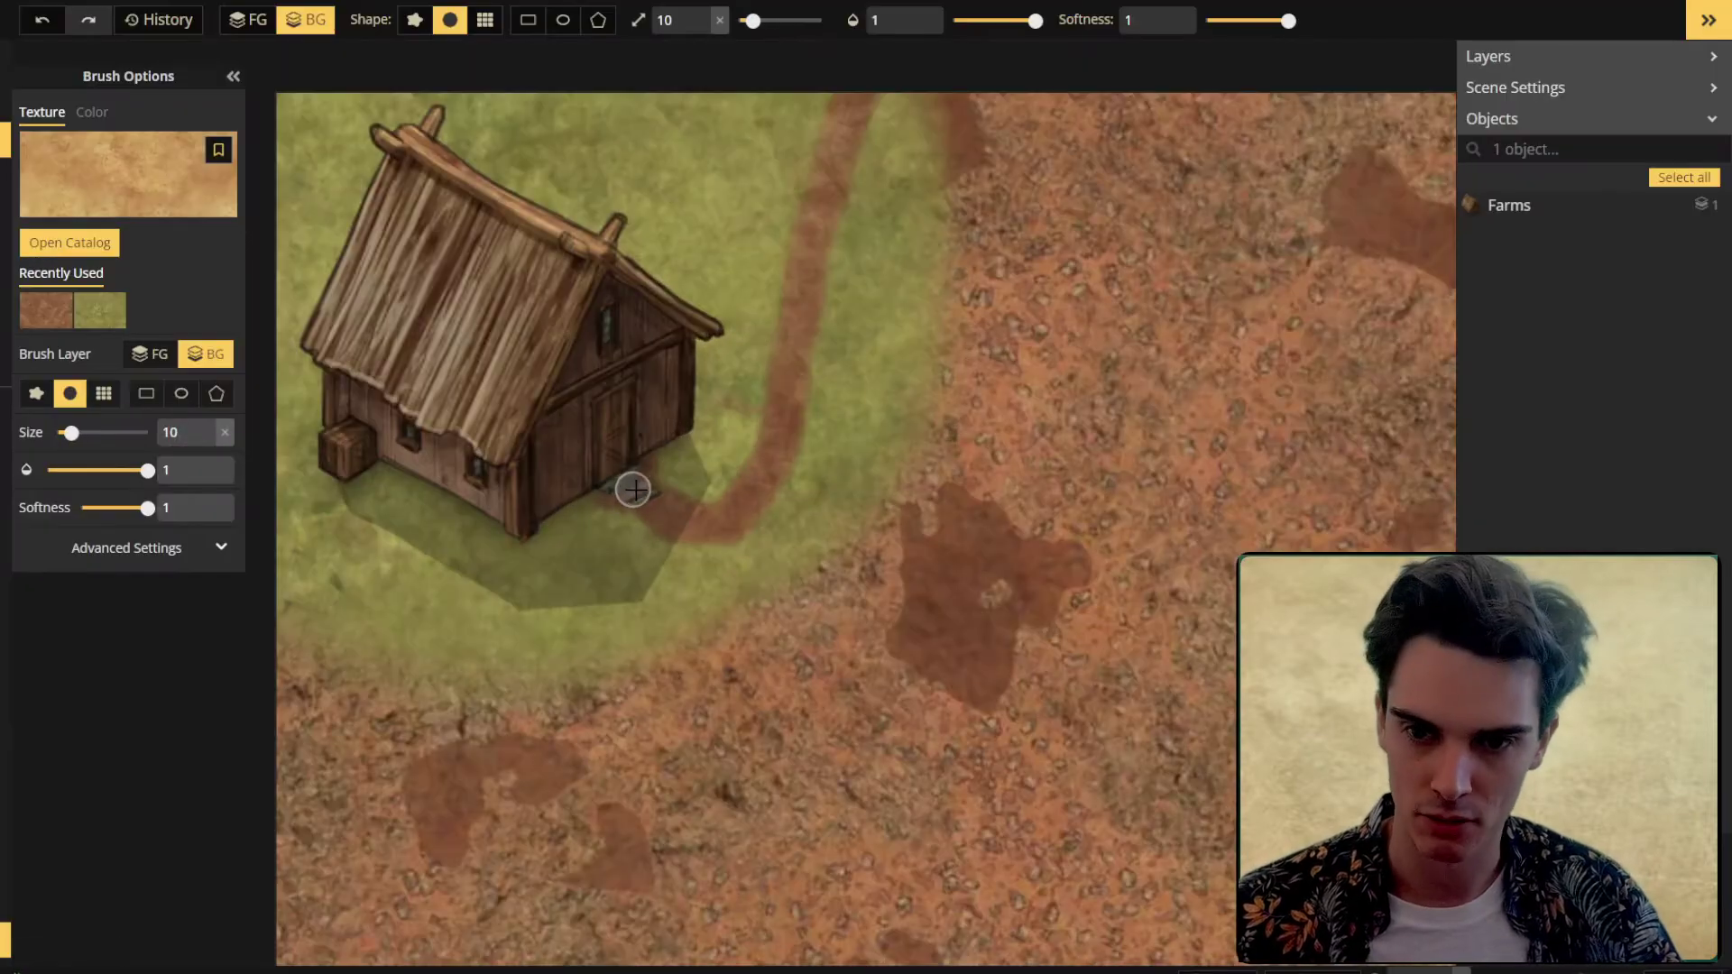
left_click_drag(631, 487, 732, 512)
mouse_move(777, 443)
left_mouse_down()
mouse_move(784, 305)
mouse_move(788, 592)
mouse_move(858, 279)
left_mouse_up()
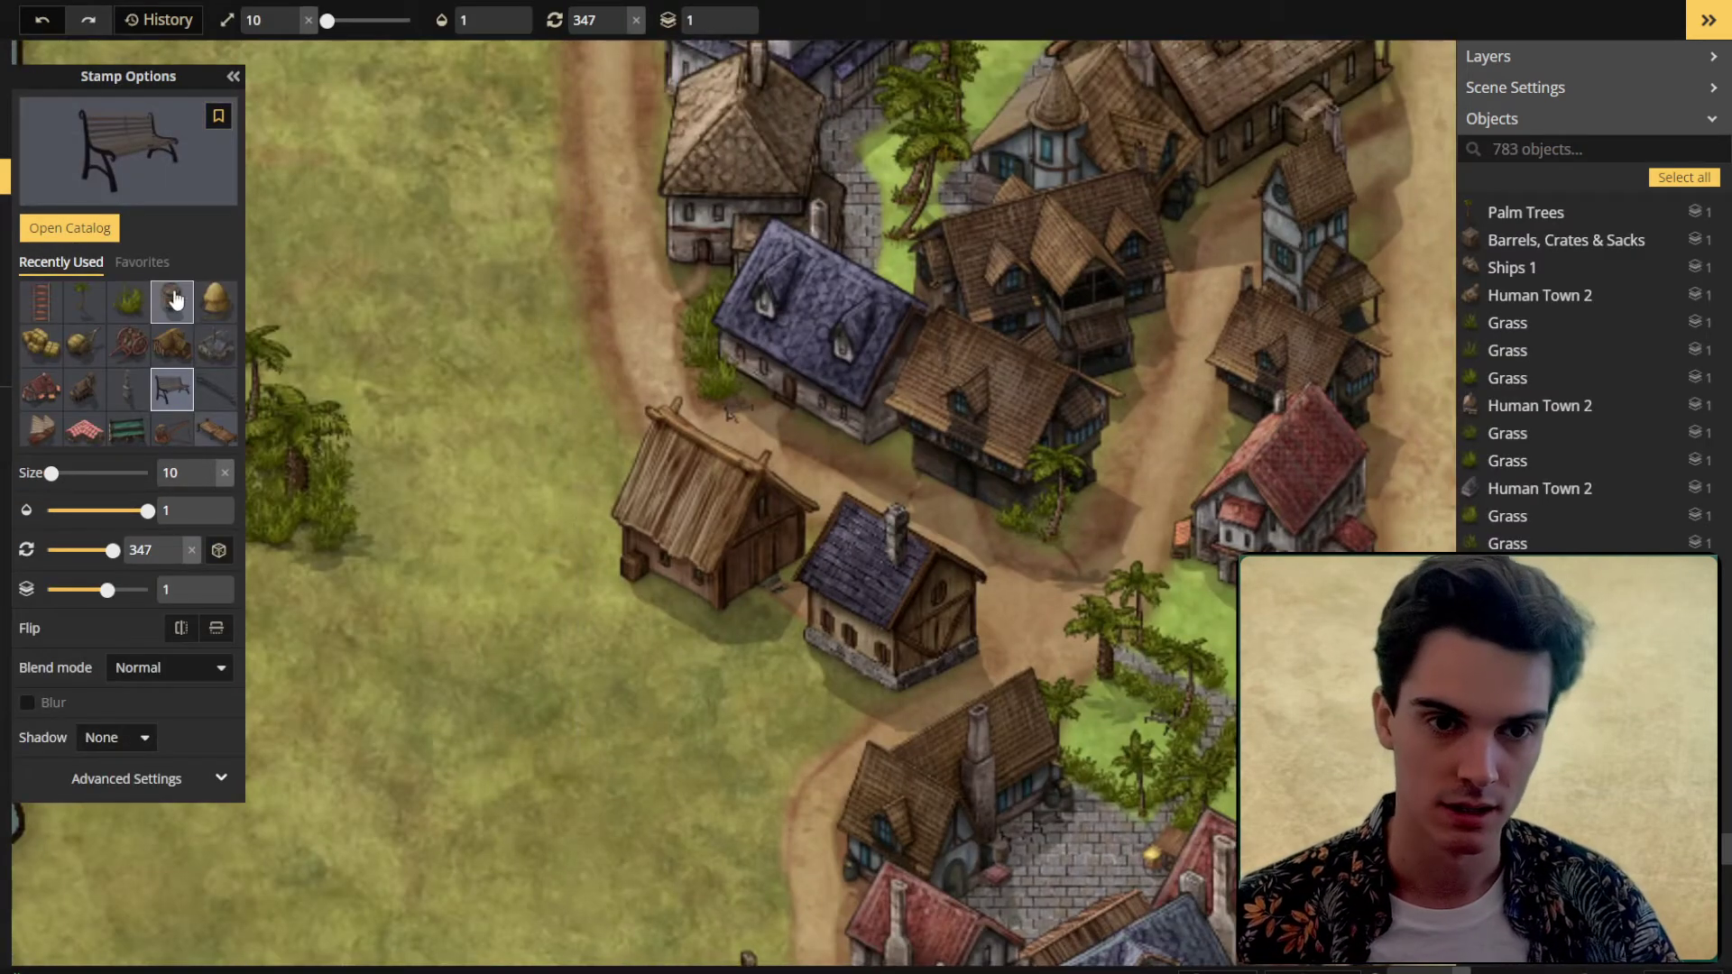
Step: Place a row of Grass stamps at size 35 along the side wall of the wooden hut on the town map
left_click(128, 302)
scroll(577, 573, "up", 5)
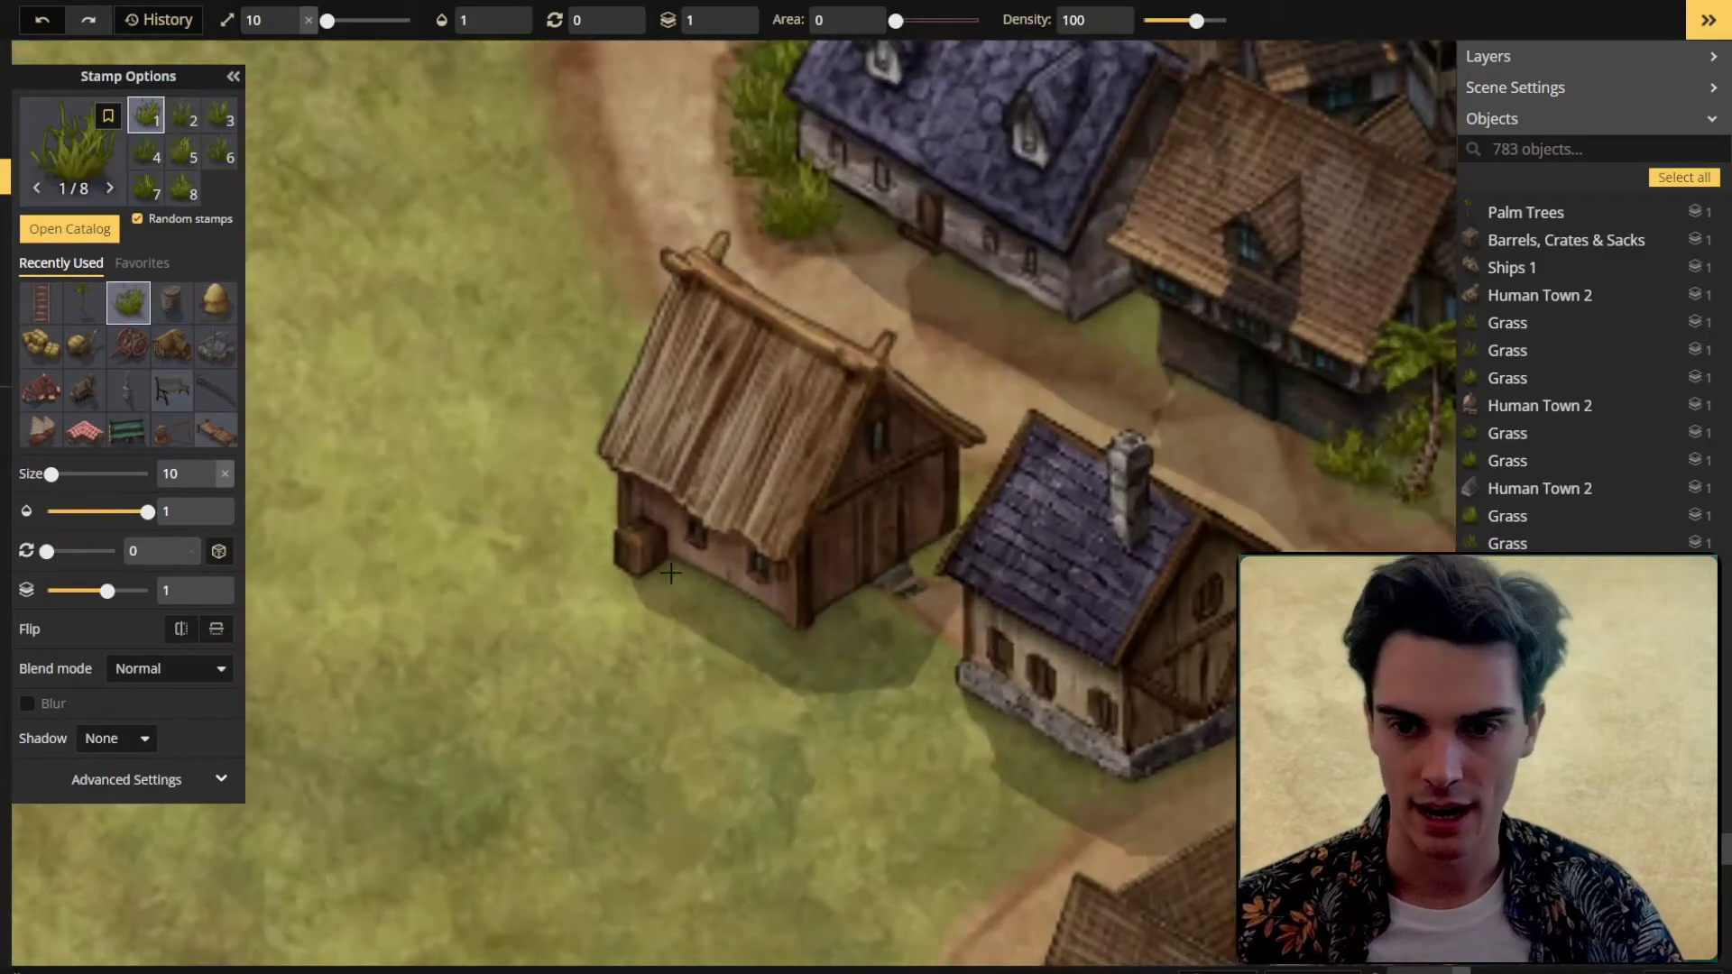
left_click(672, 567)
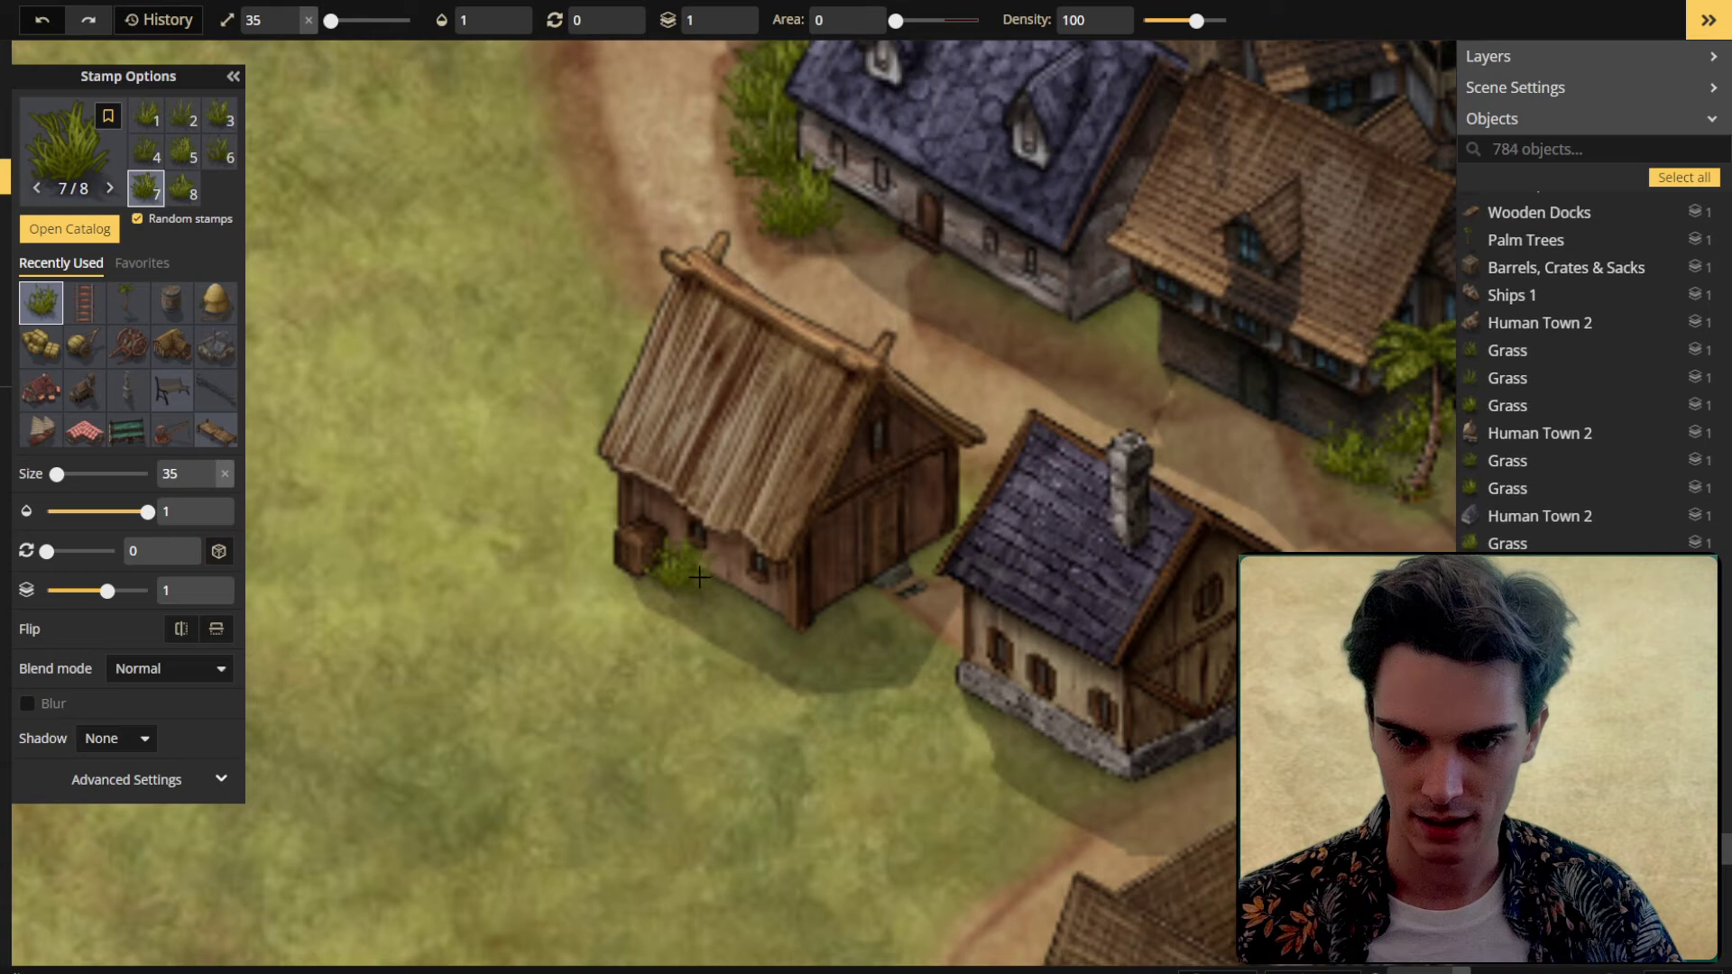
left_click(705, 582)
left_click(758, 611)
left_click(763, 614)
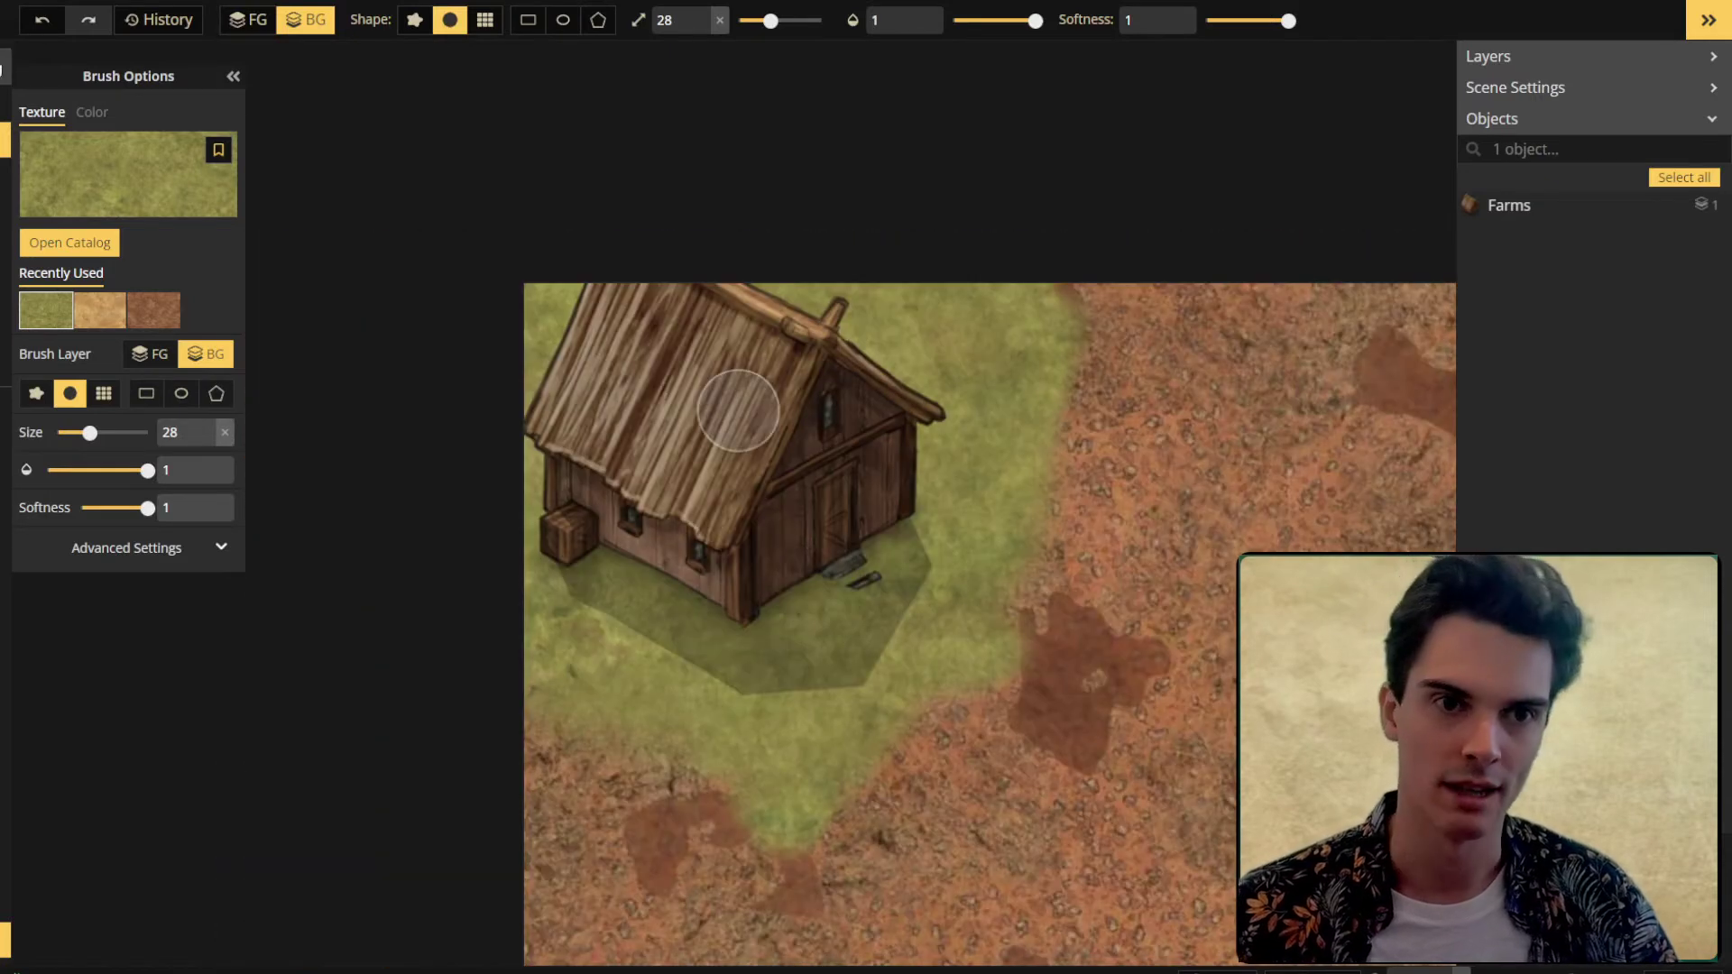
Step: Select the farm hut in the battlemap's upper-left corner and shift it slightly to the right
key("v")
left_click(820, 511)
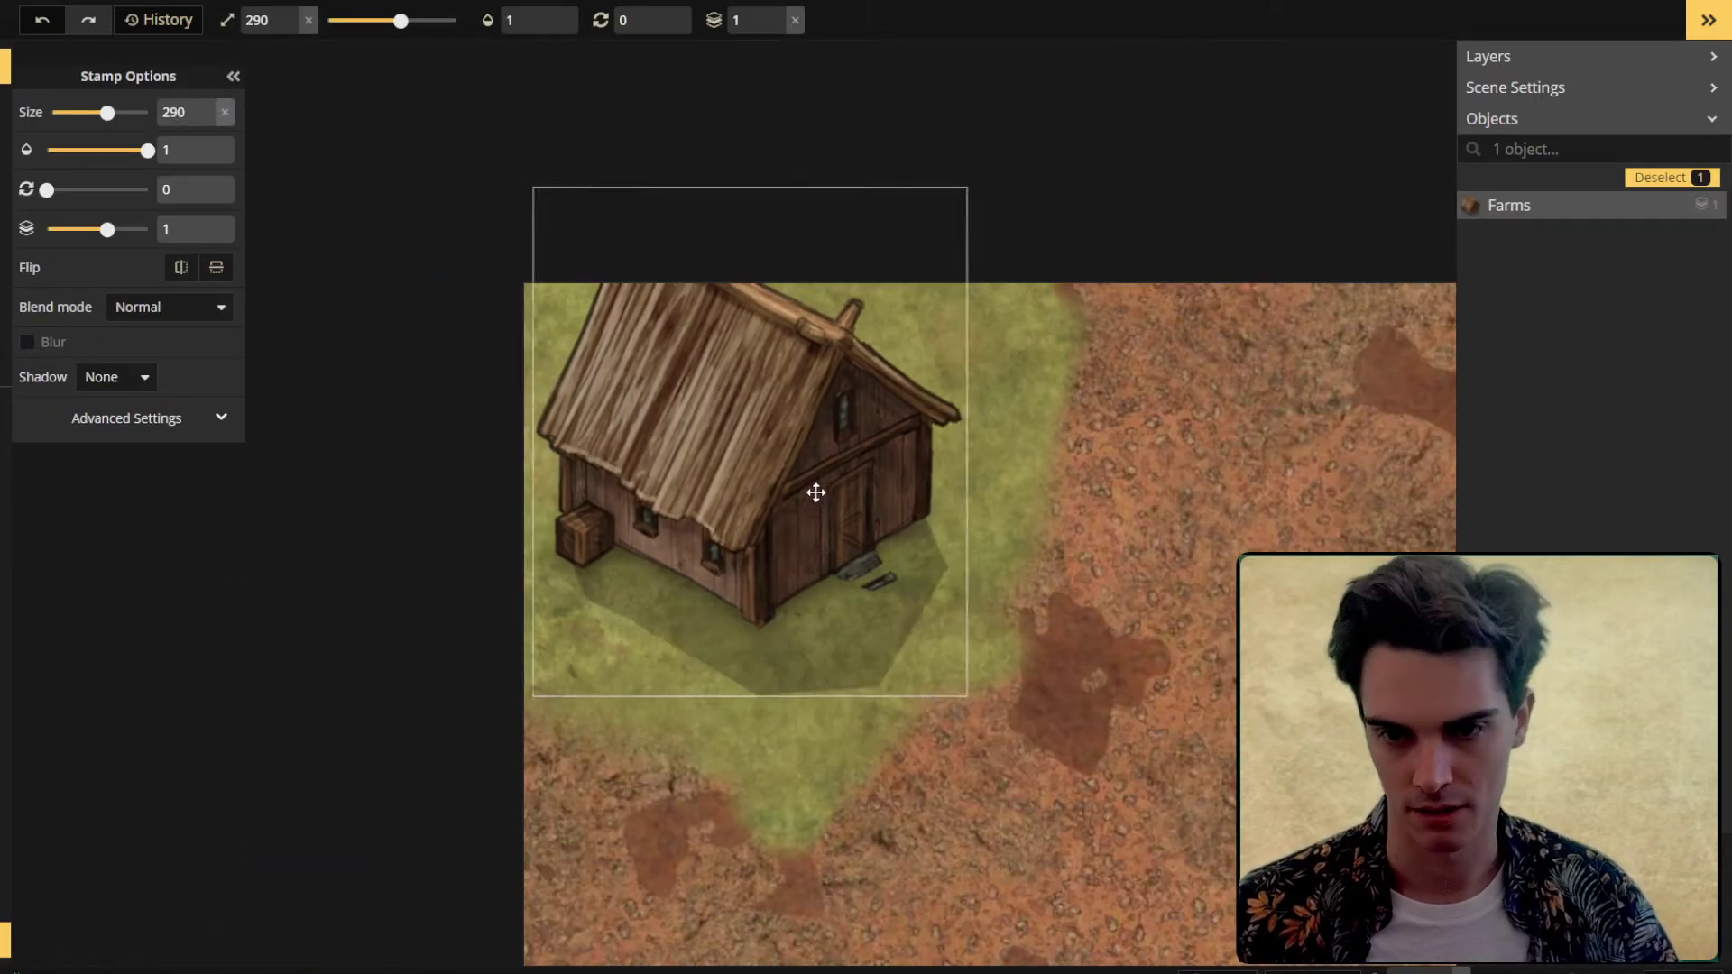
Step: Limit the stamp catalog to the Fantasy Regional HD style and choose the grass set under Vegetation
key("s")
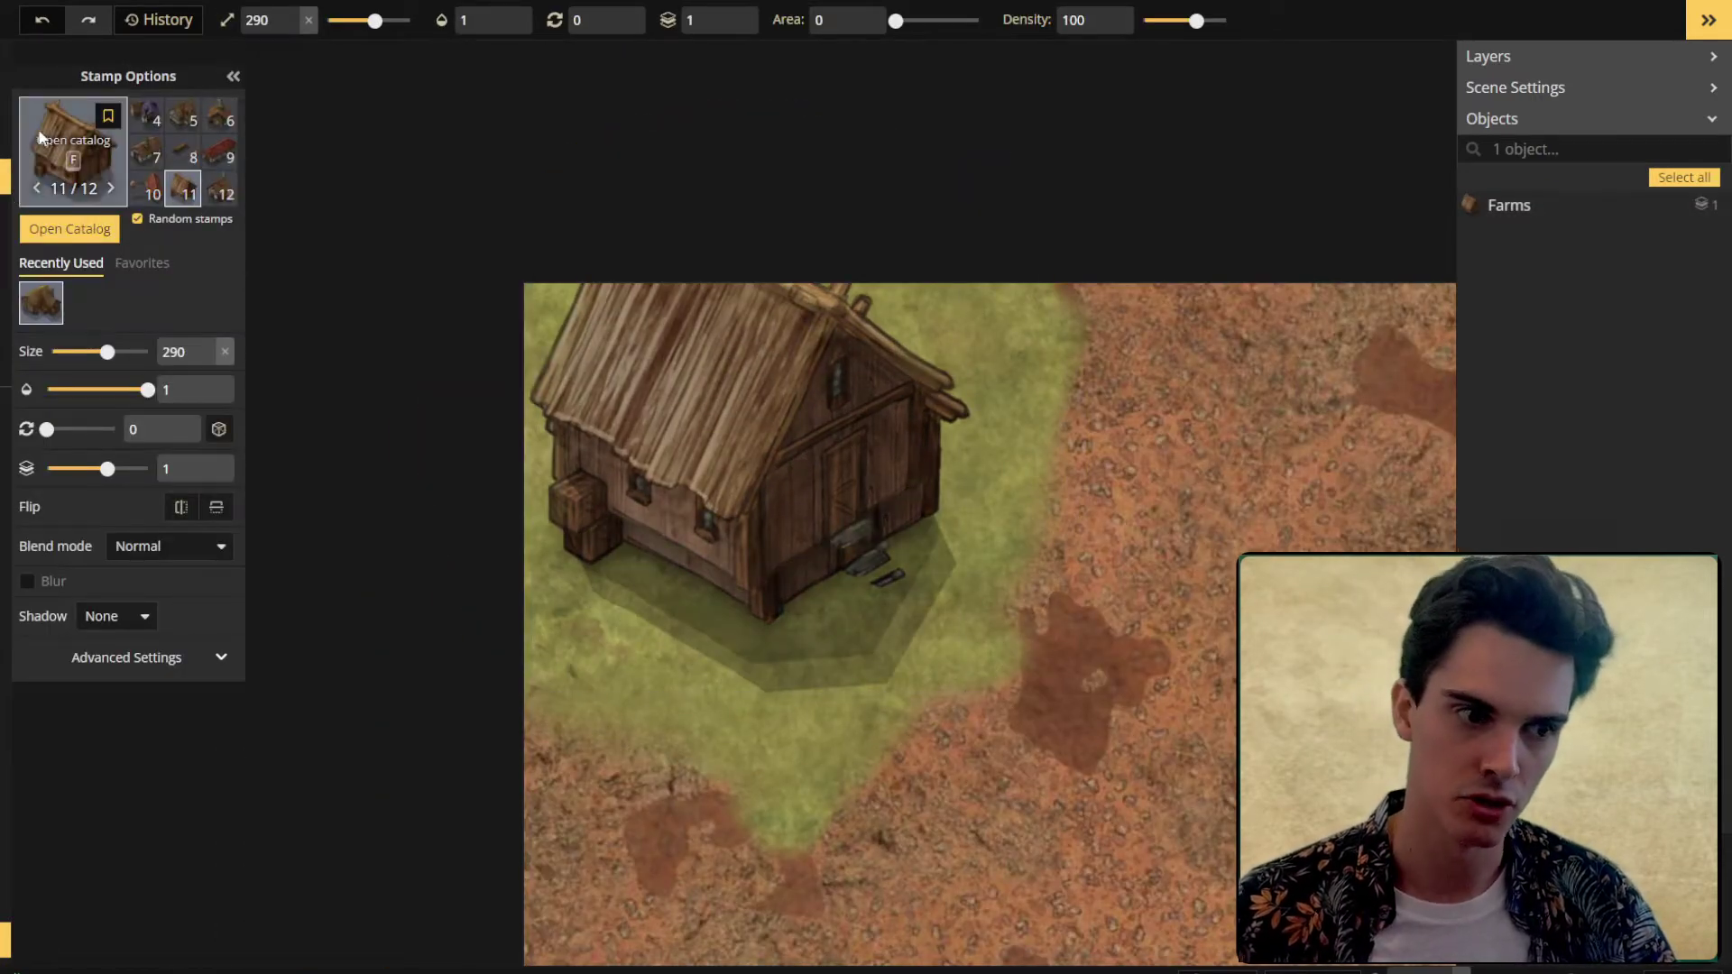
left_click(56, 154)
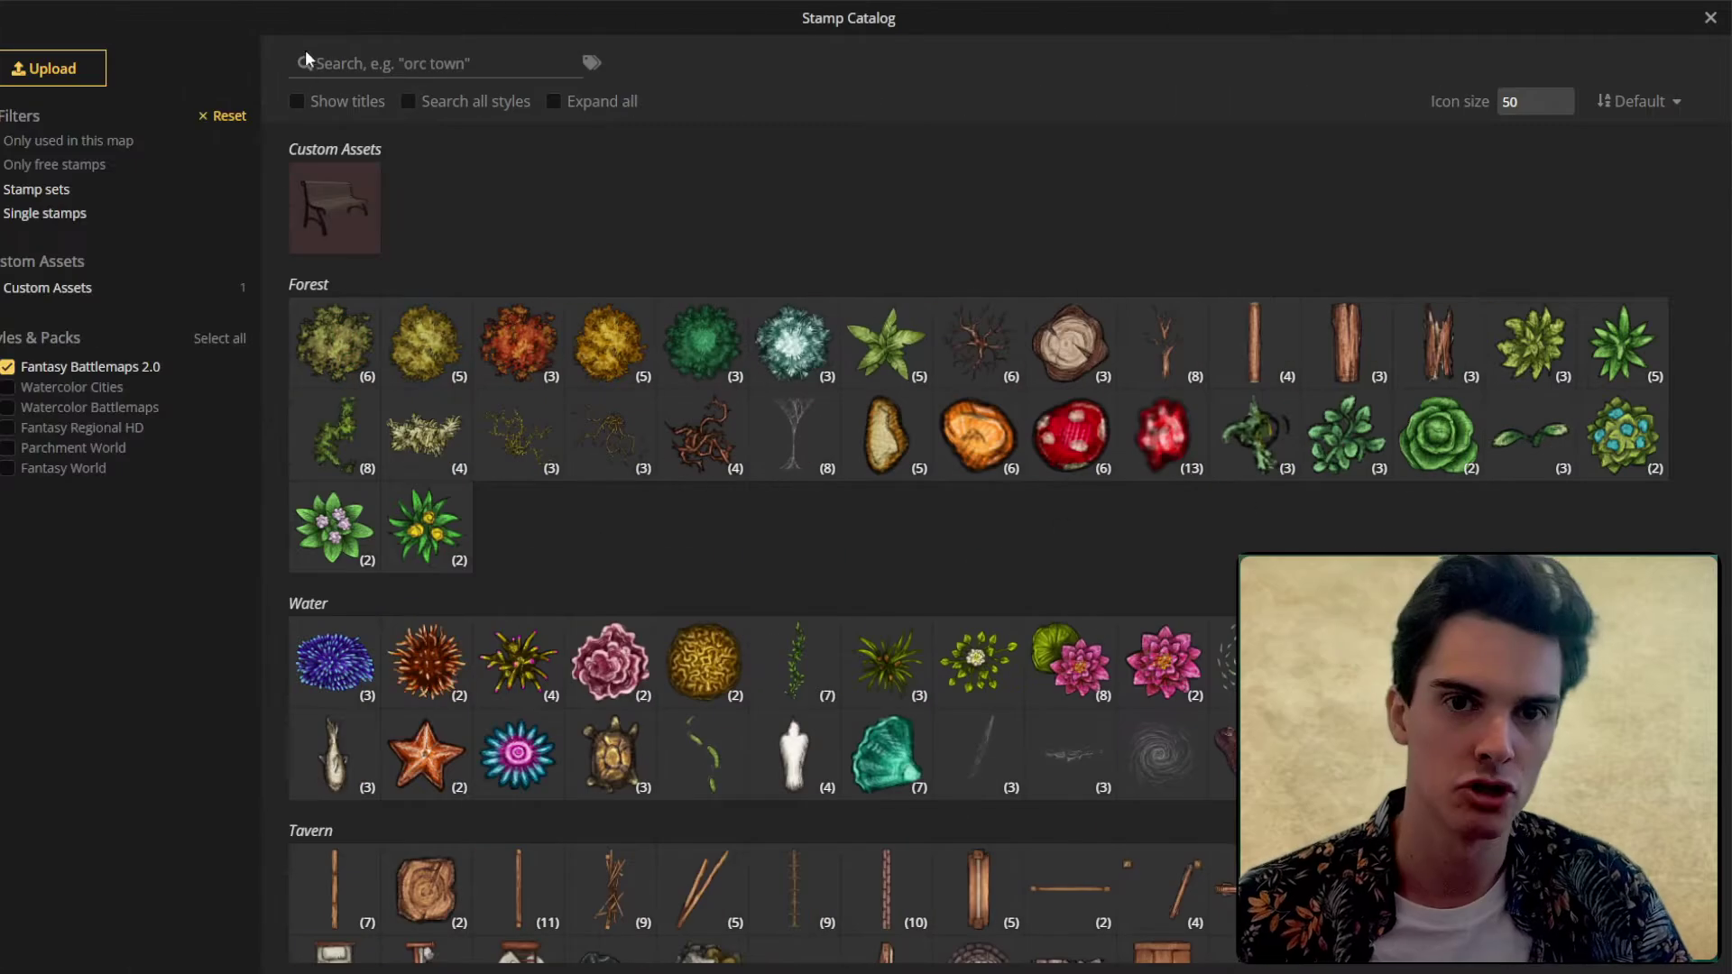
left_click(325, 64)
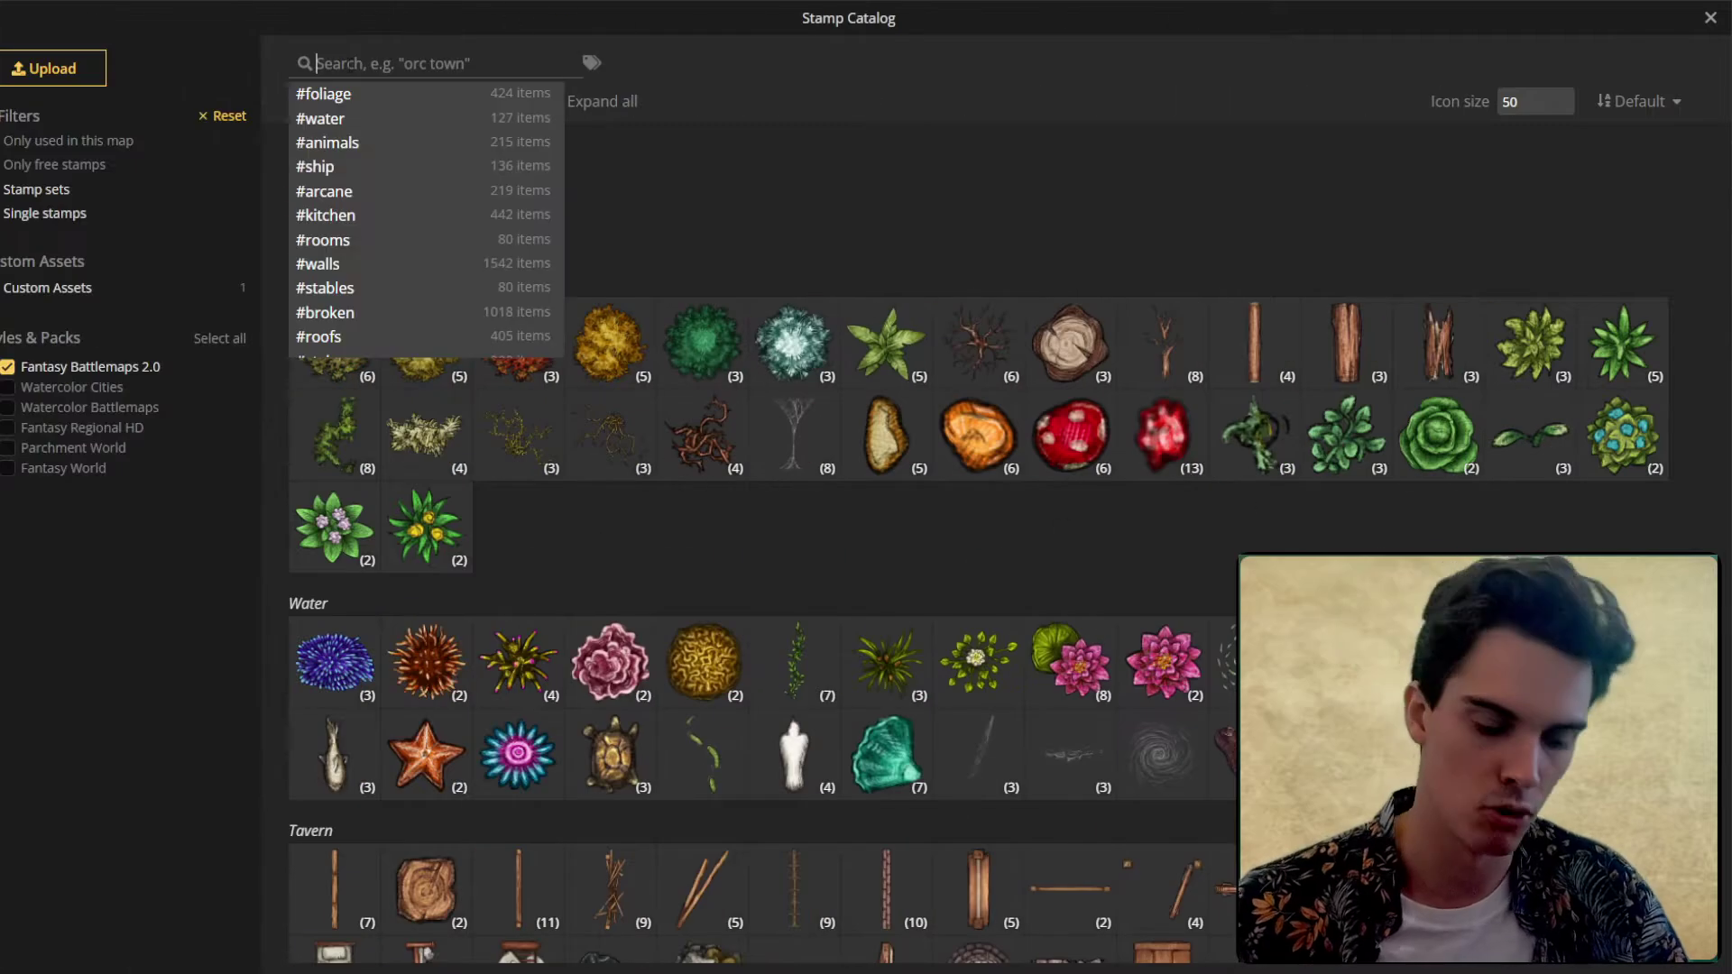
left_click(81, 427)
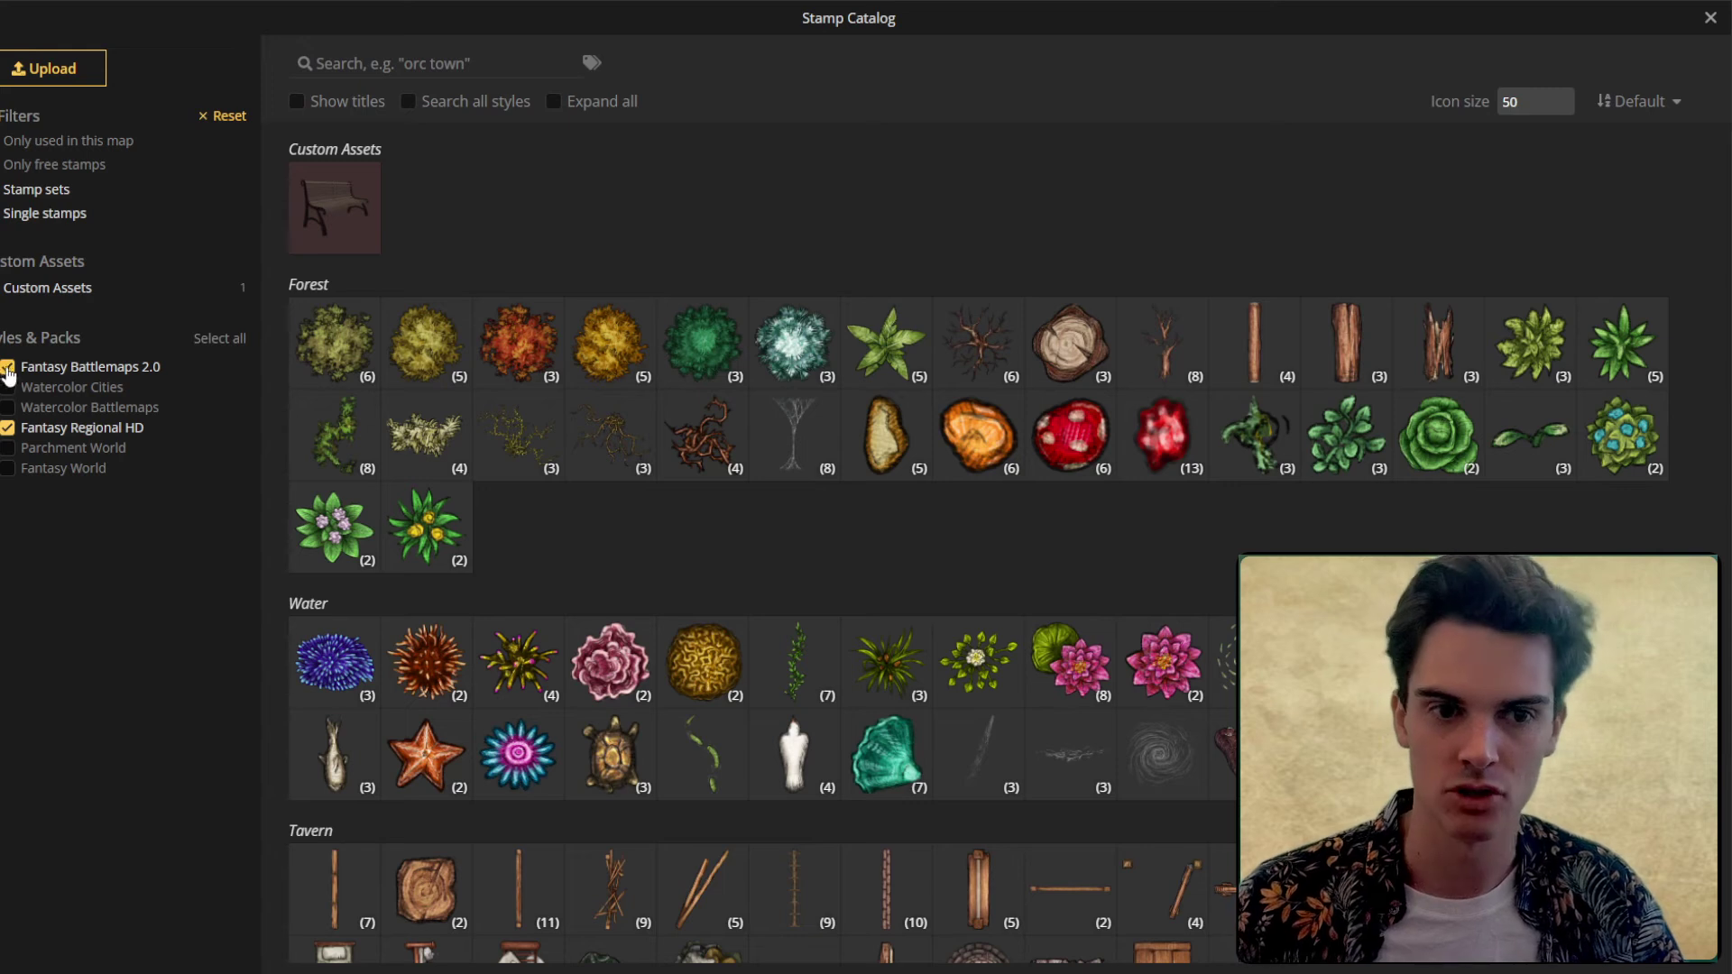
left_click(8, 370)
scroll(496, 661, "down", 2)
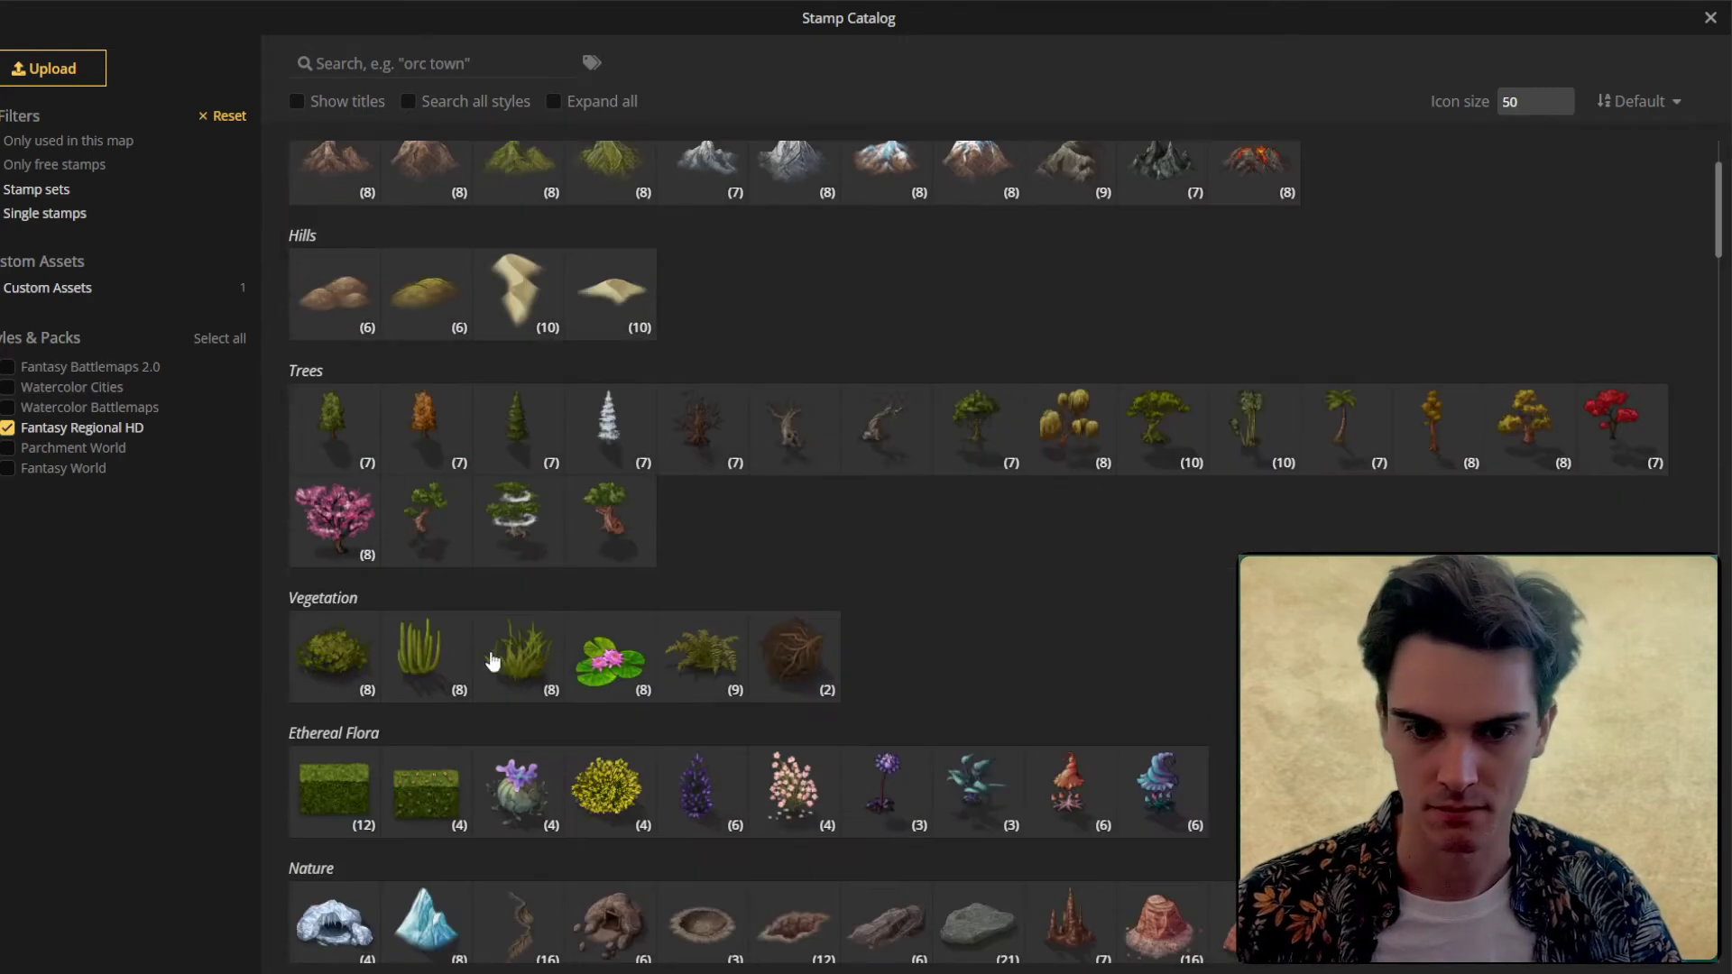
left_click(496, 661)
Step: Place a Grass stamp at size 180 against the hut's side wall and select it for adjustment
scroll(683, 482, "up", 2)
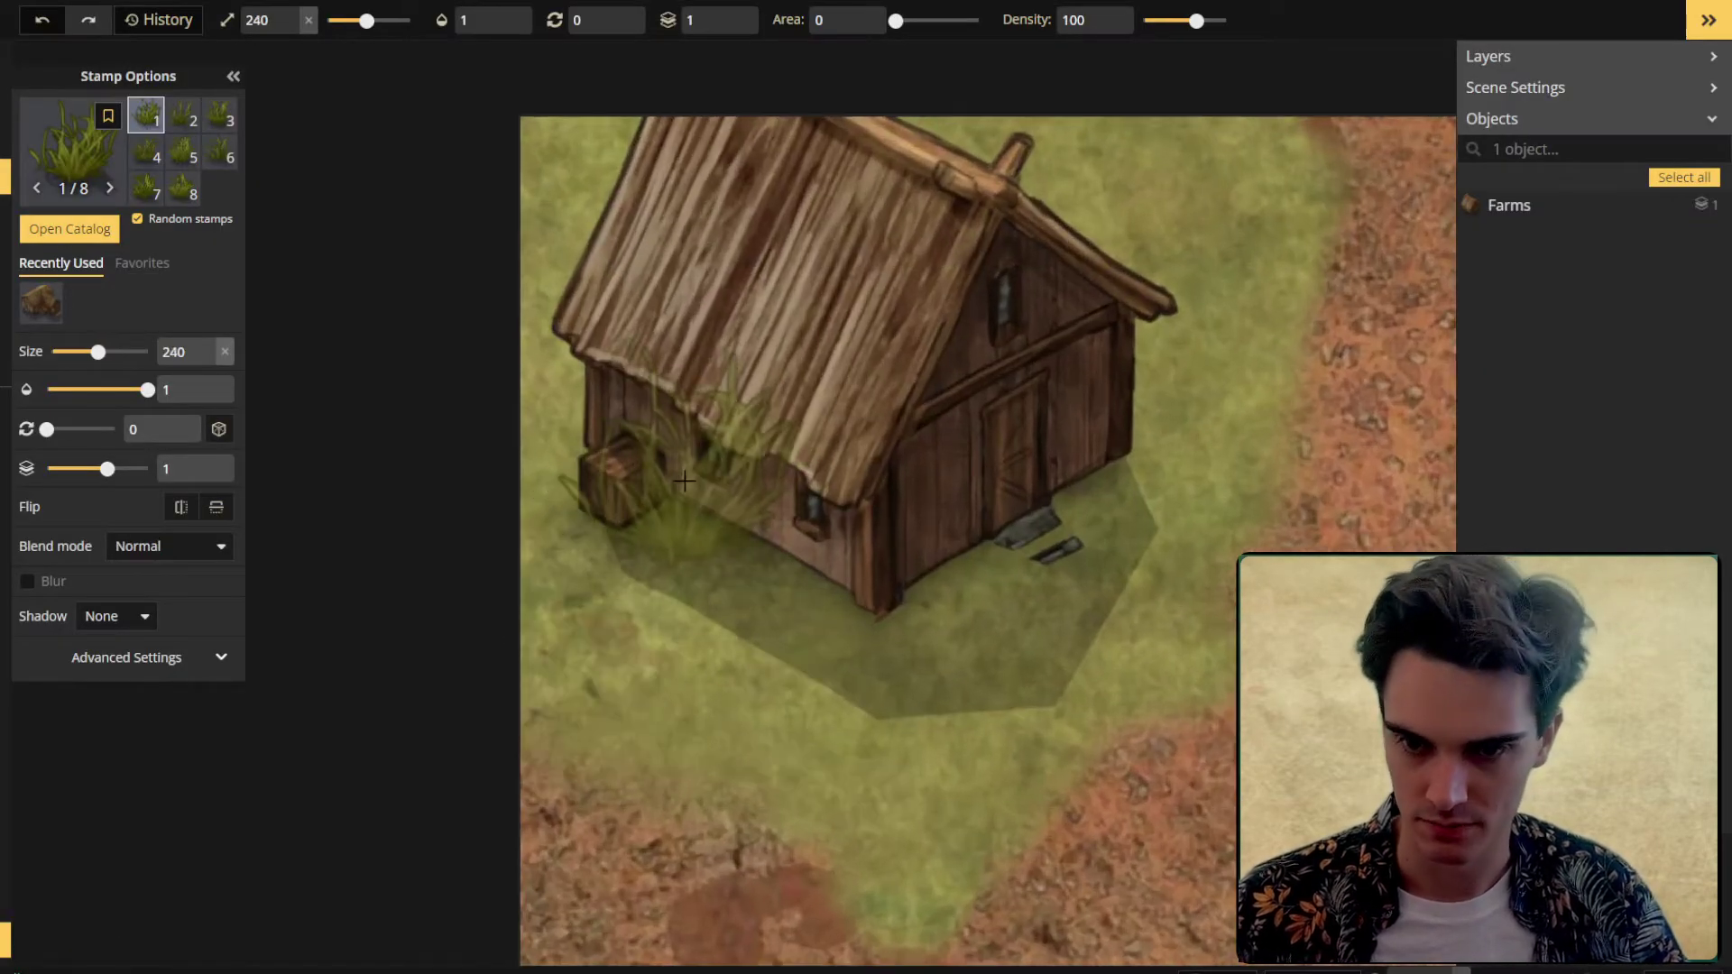
scroll(683, 482, "down", 3)
left_click(688, 488)
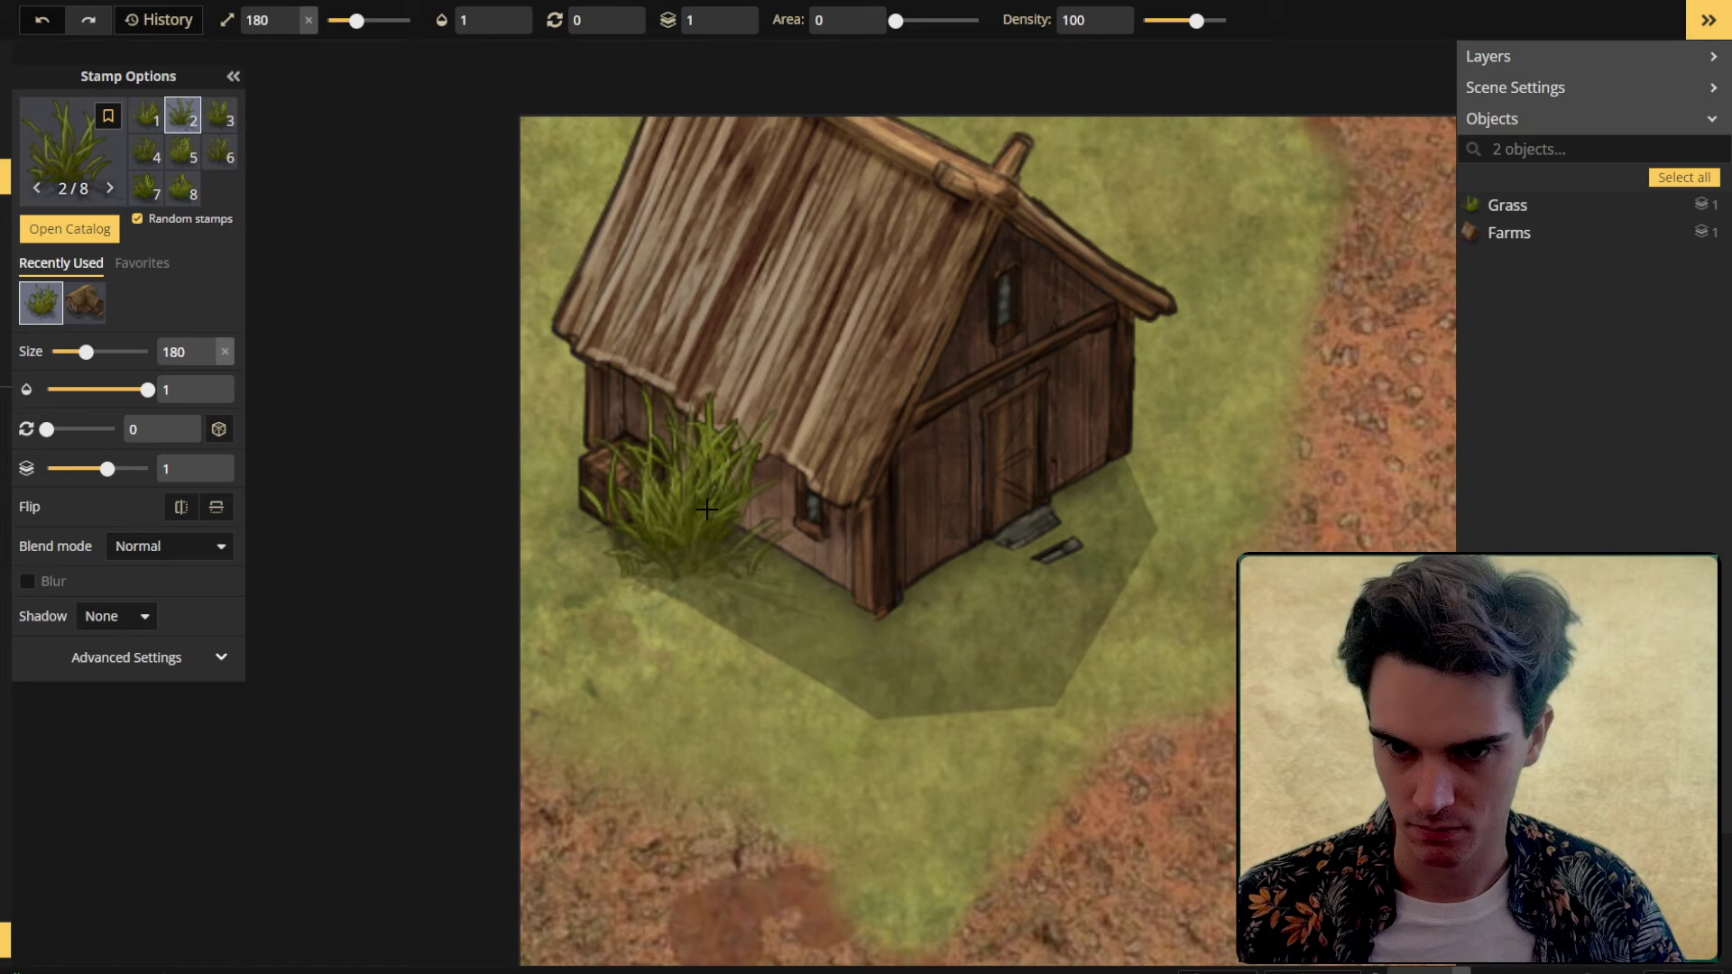
key("v")
left_click(691, 509)
scroll(691, 508, "down", 1)
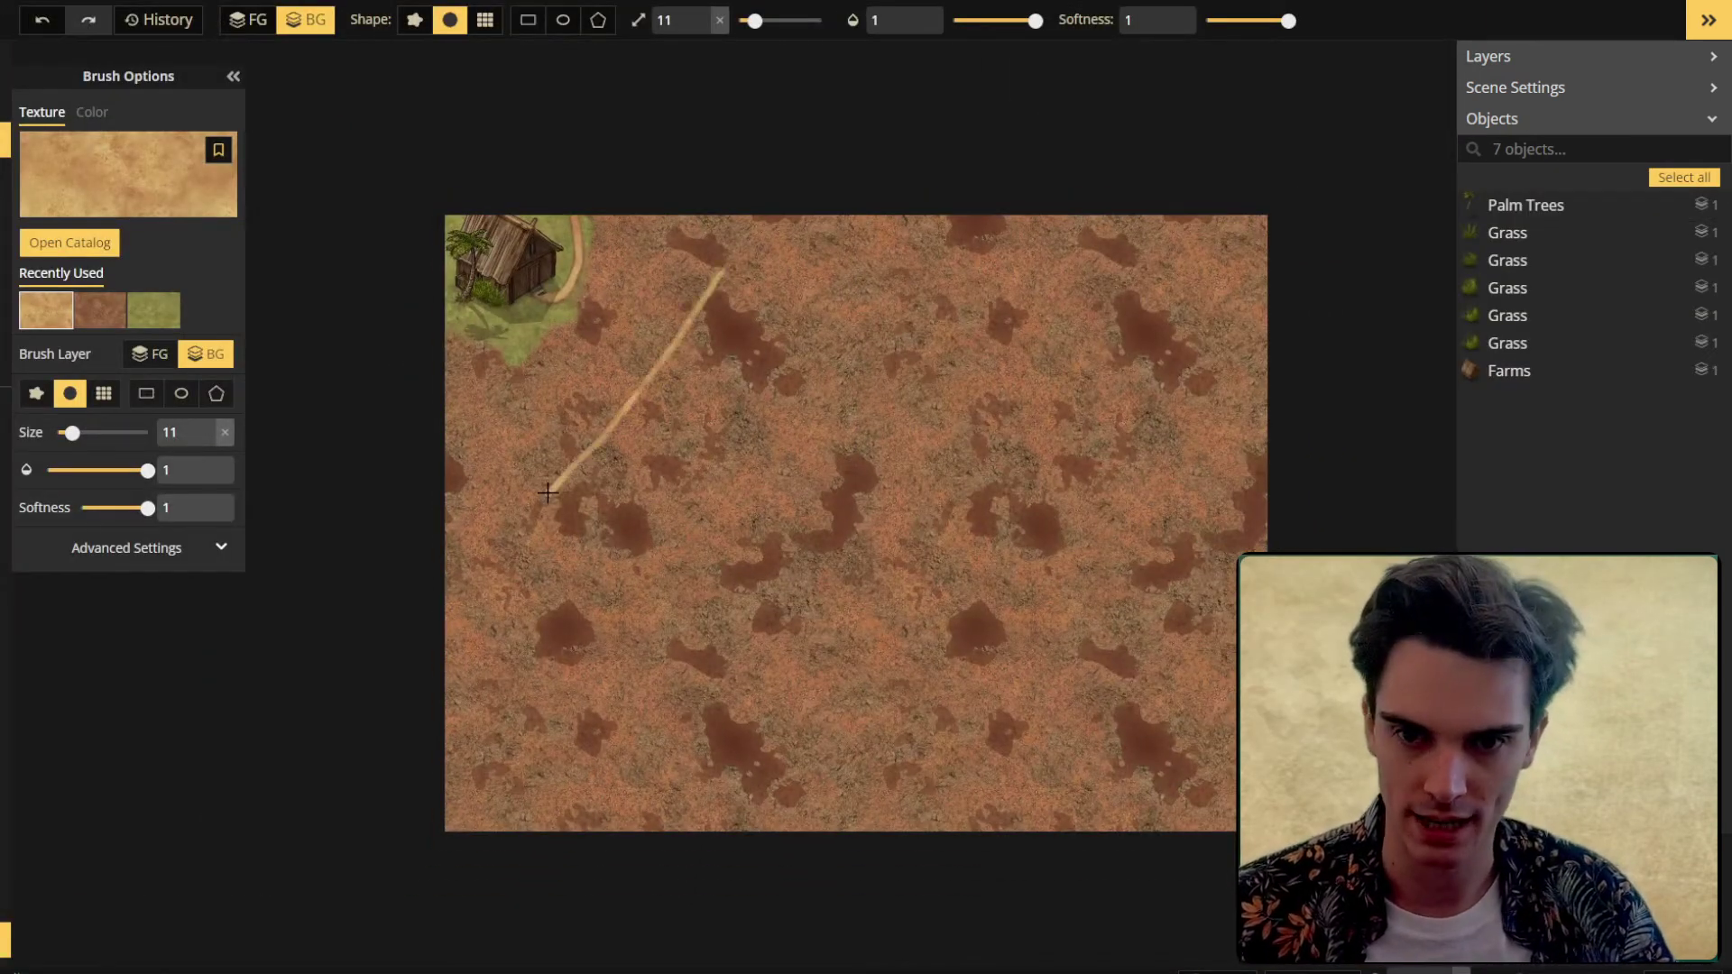
Step: Try a large tilted house outline with the sandy brush at size 11, and undo it
left_click_drag(548, 492, 916, 763)
mouse_move(1123, 693)
left_mouse_down()
mouse_move(1204, 511)
mouse_move(1248, 473)
mouse_move(1040, 328)
mouse_move(809, 233)
left_mouse_up()
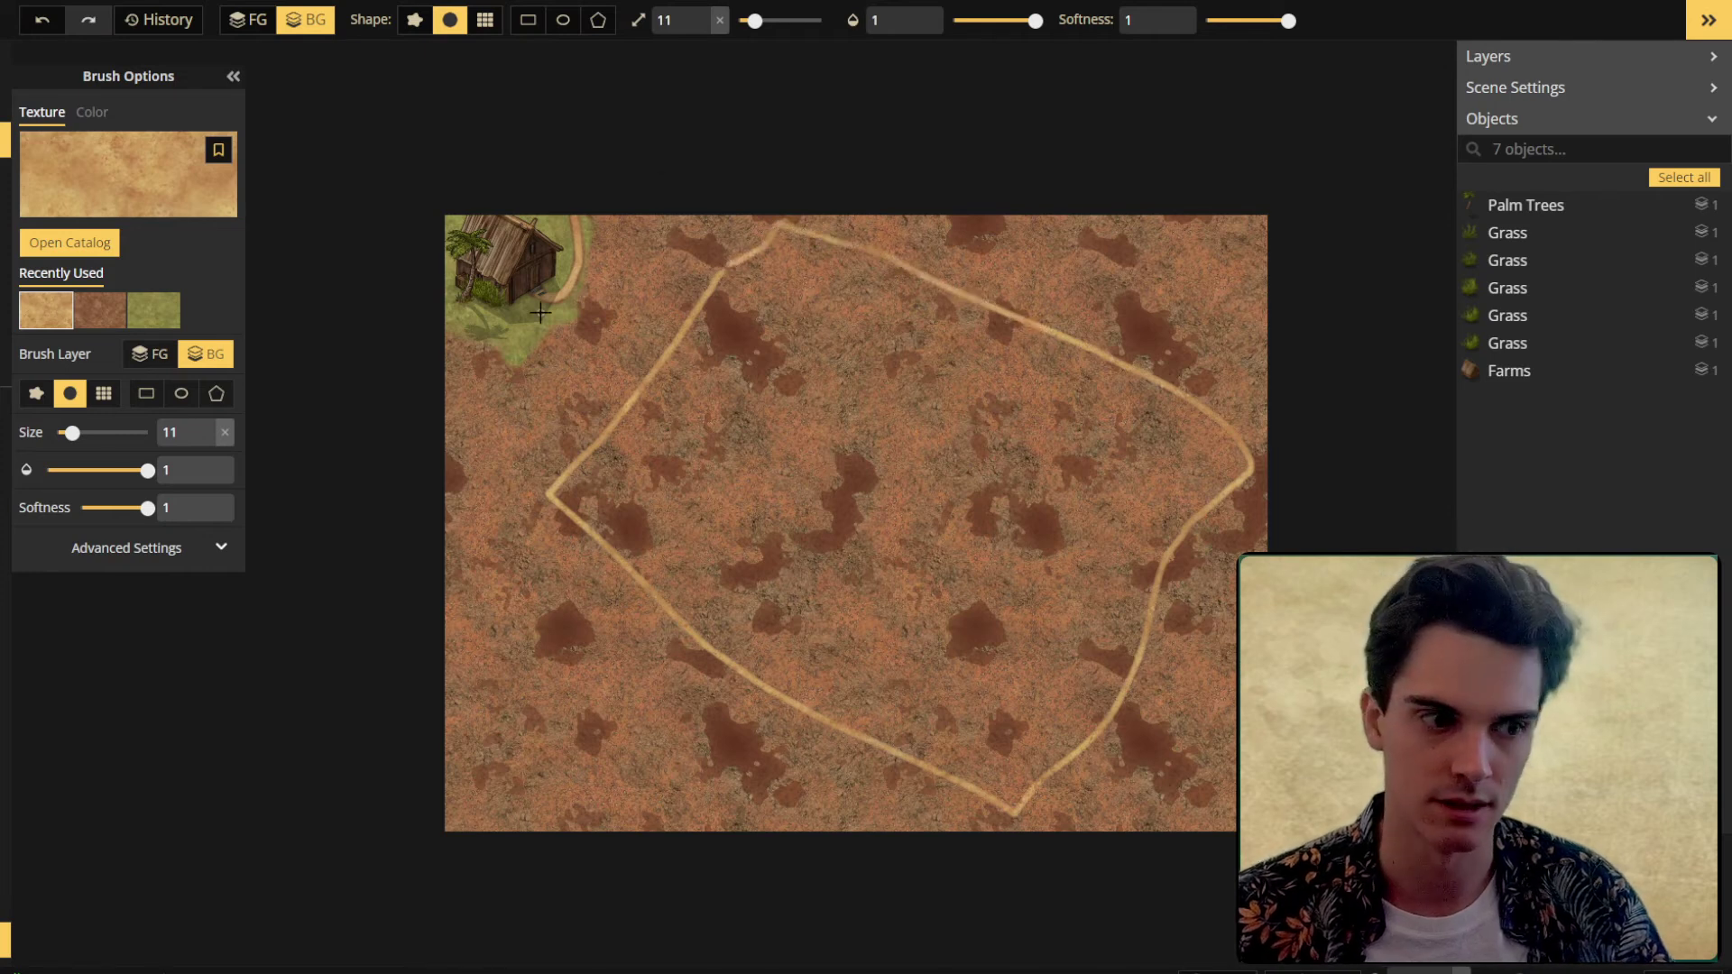
key("ctrl+z")
Step: Try a house outline squared to the map's edges with the size 11 sandy brush, and undo it
mouse_move(520, 398)
left_mouse_down()
mouse_move(1122, 734)
mouse_move(1199, 375)
mouse_move(534, 370)
left_mouse_up()
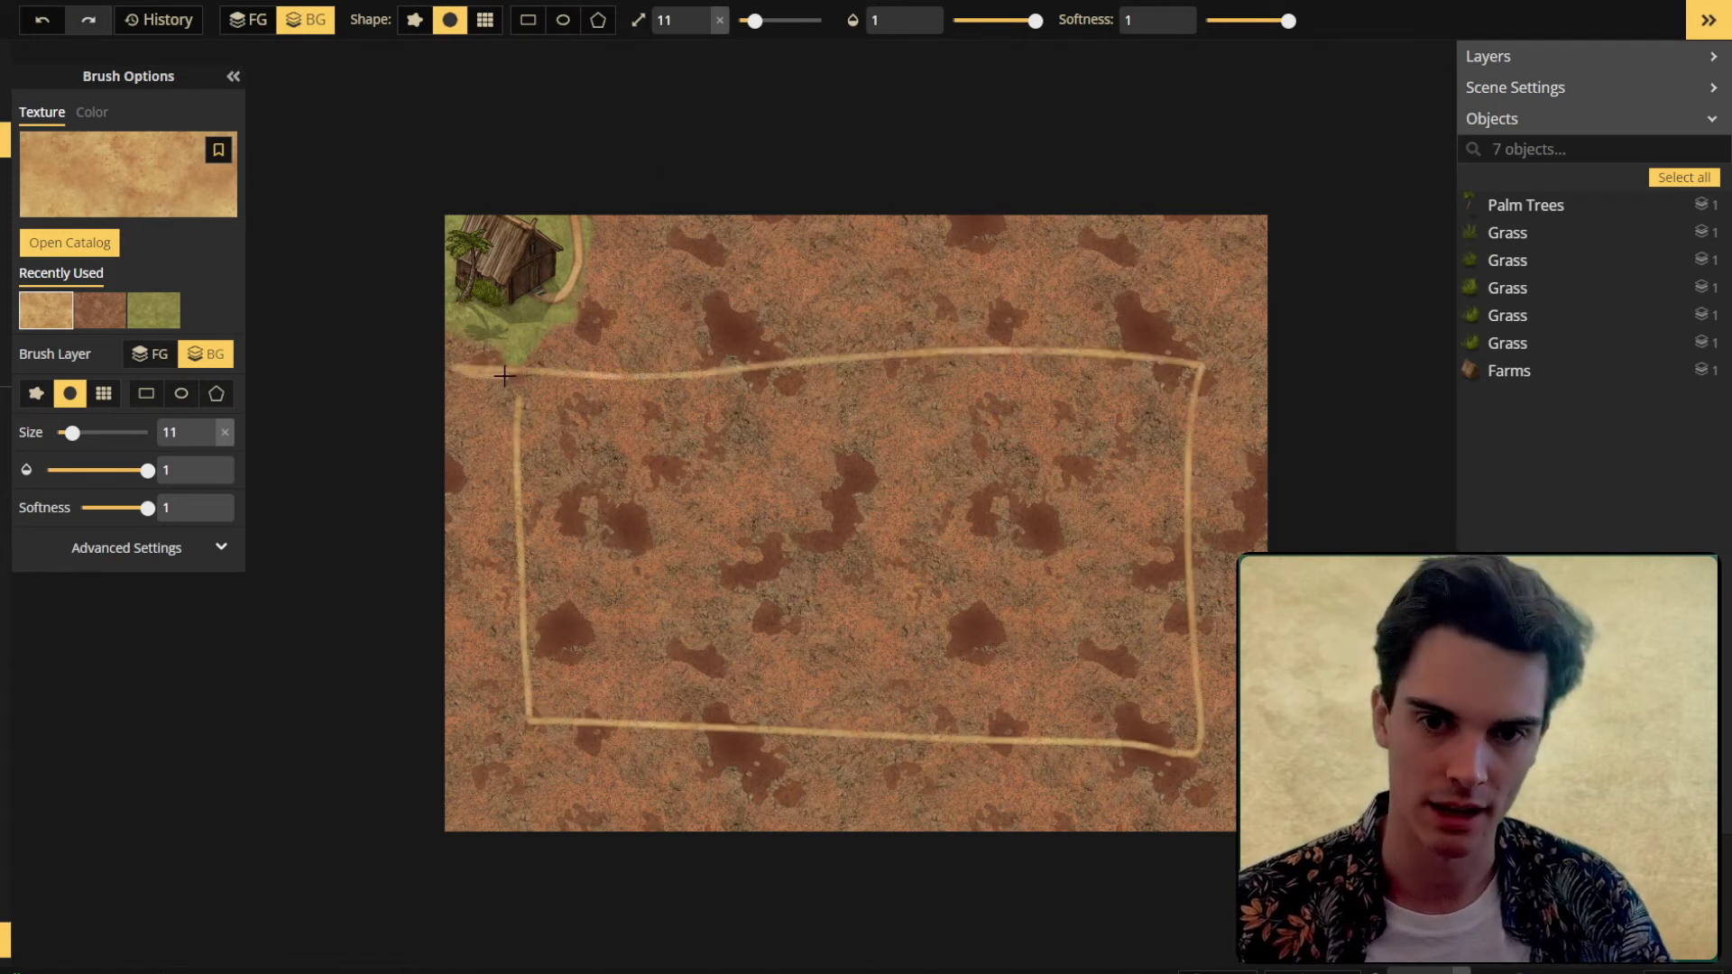
scroll(570, 283, "up", 3)
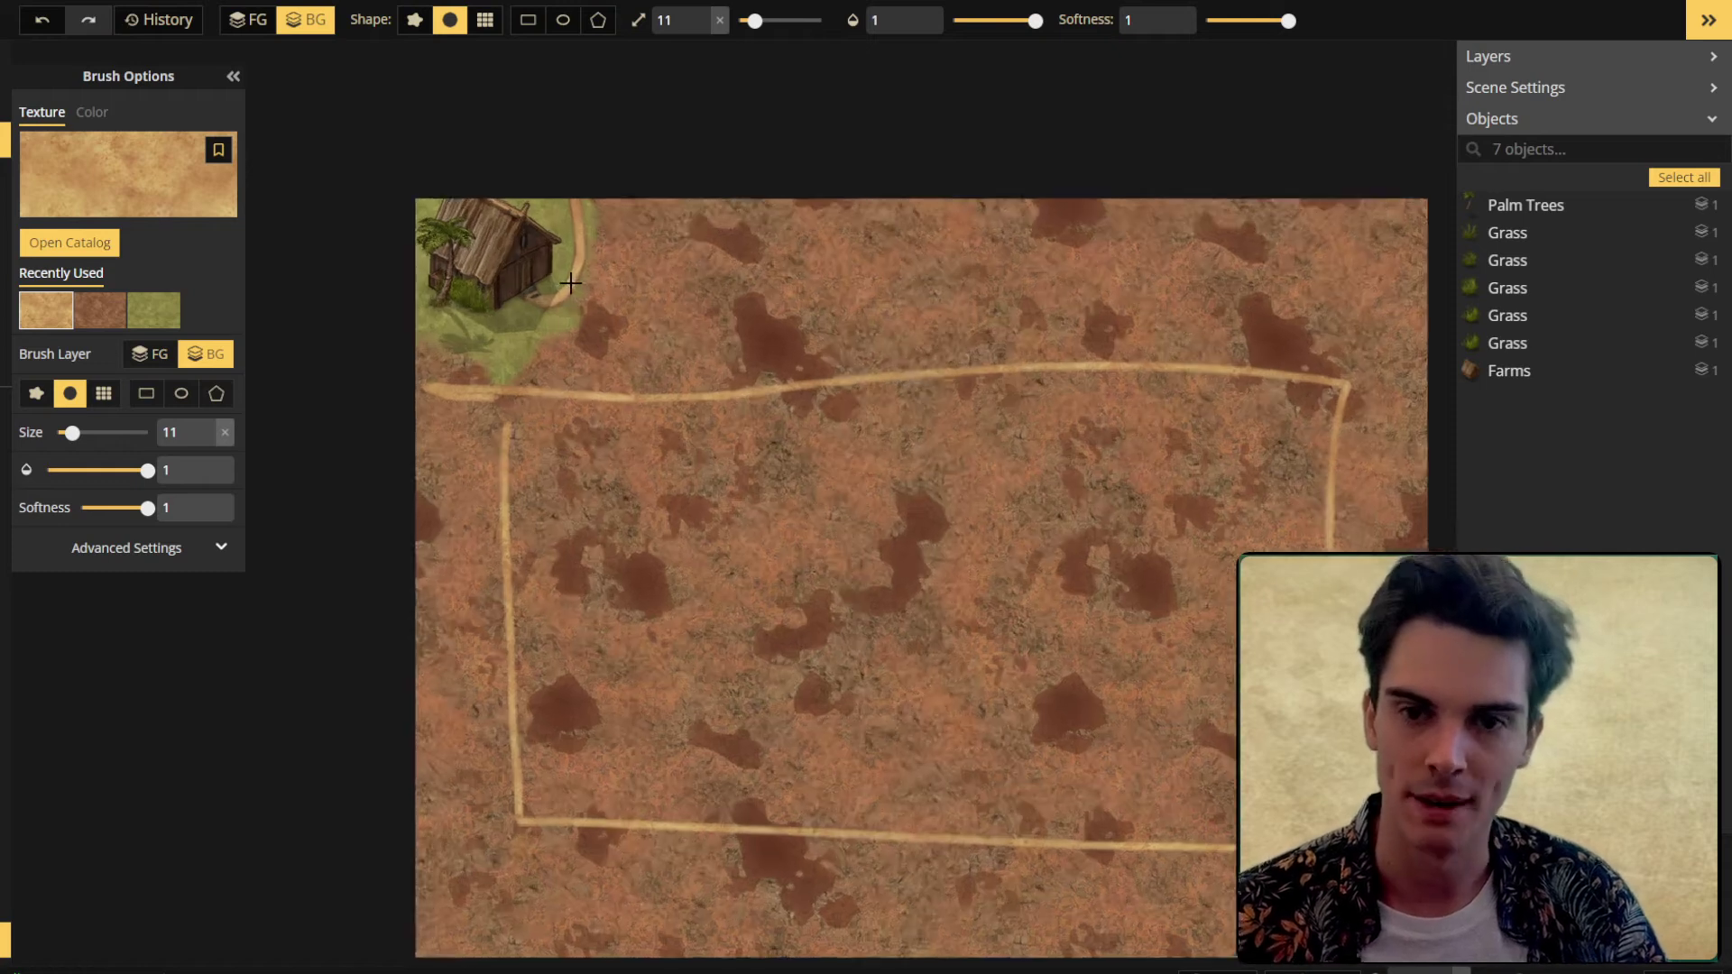
key("ctrl+z")
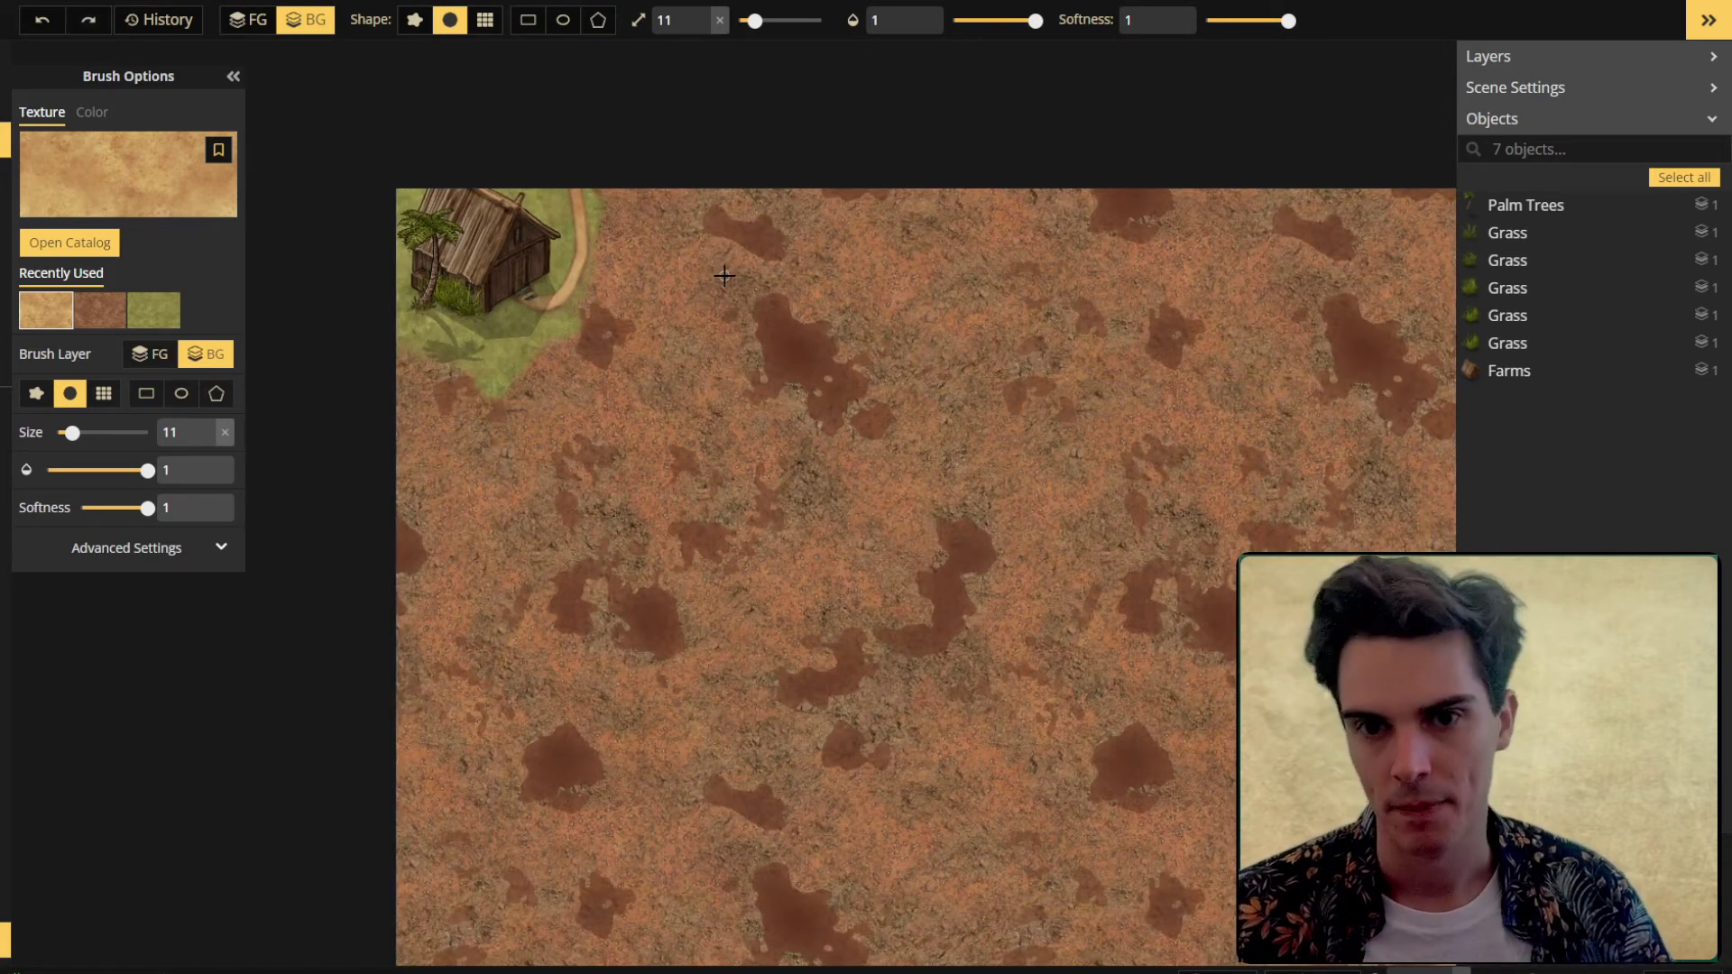
Step: Sketch a tilted house outline at brush size 11, with boxes across two walls and ovals marking the outdoor areas
scroll(1067, 241, "down", 2)
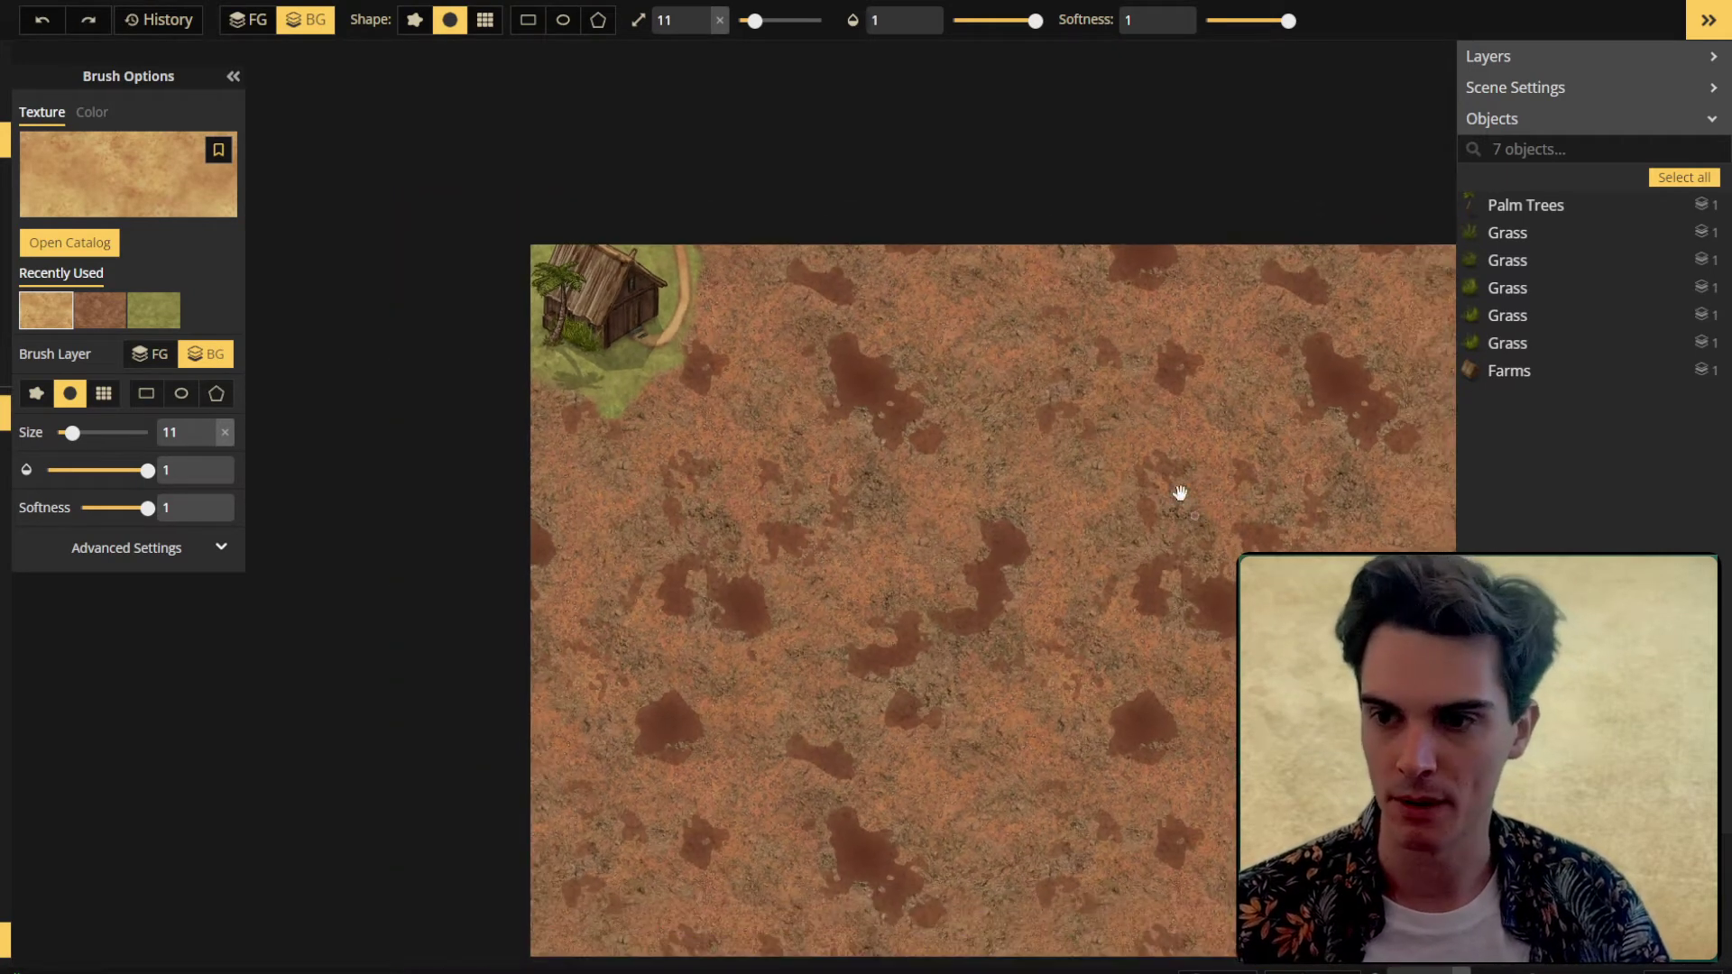
scroll(917, 131, "down", 1)
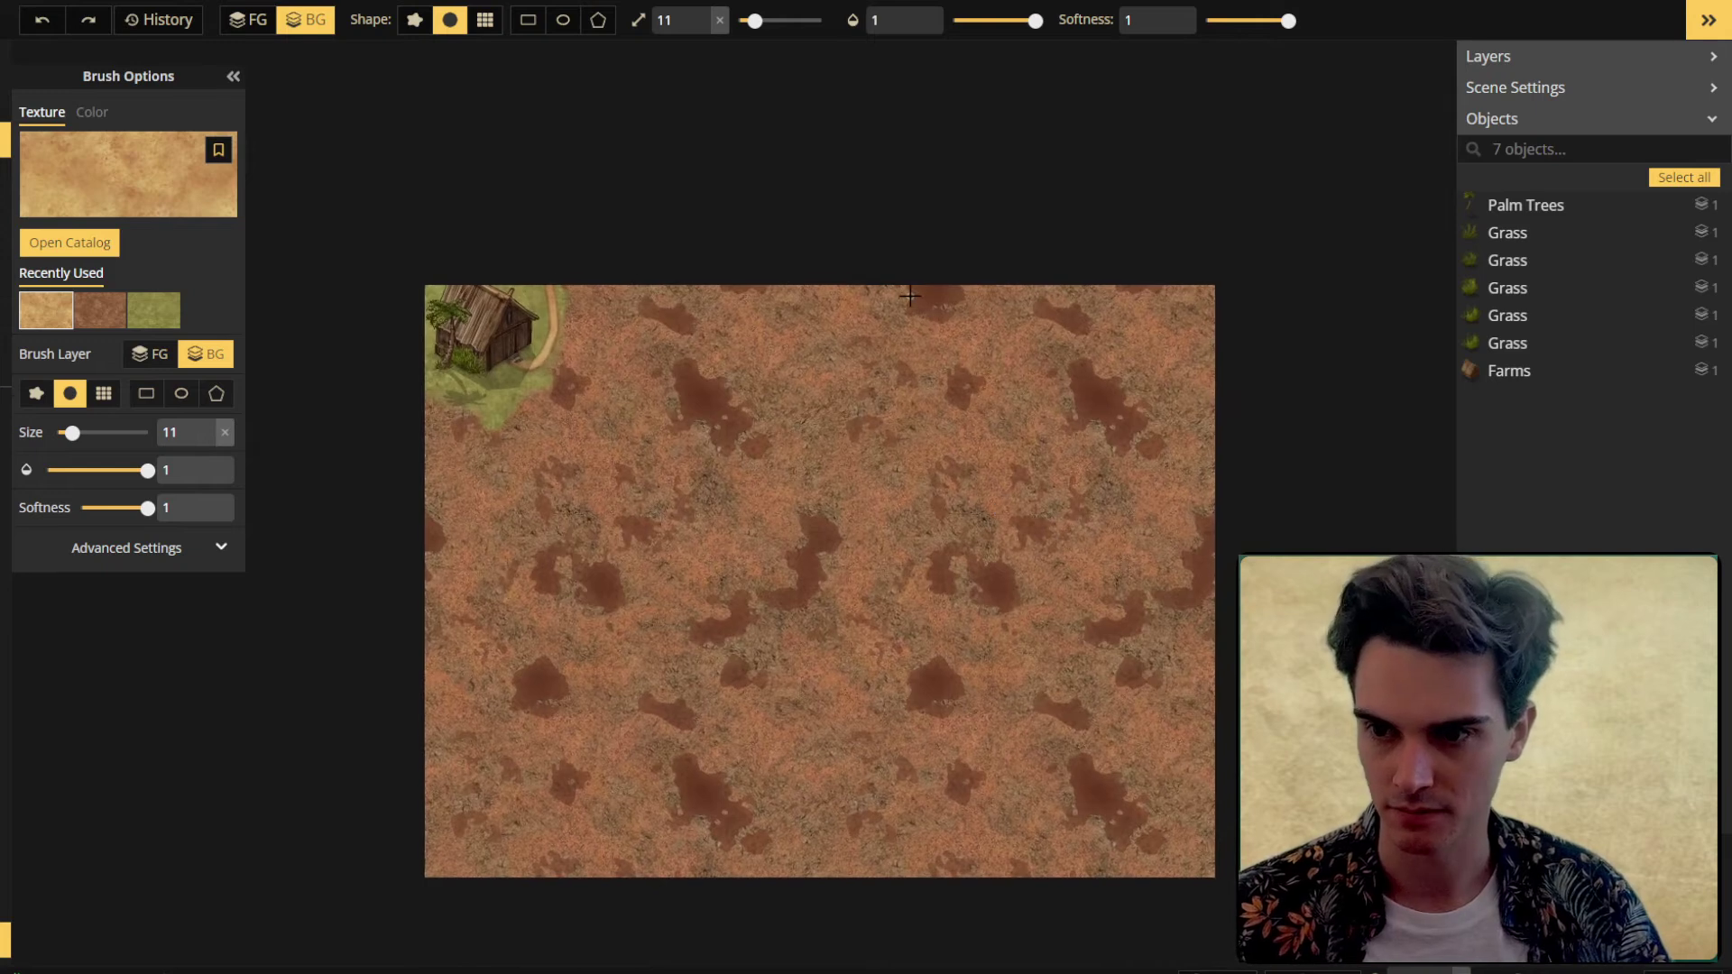
left_click_drag(910, 295, 1134, 519)
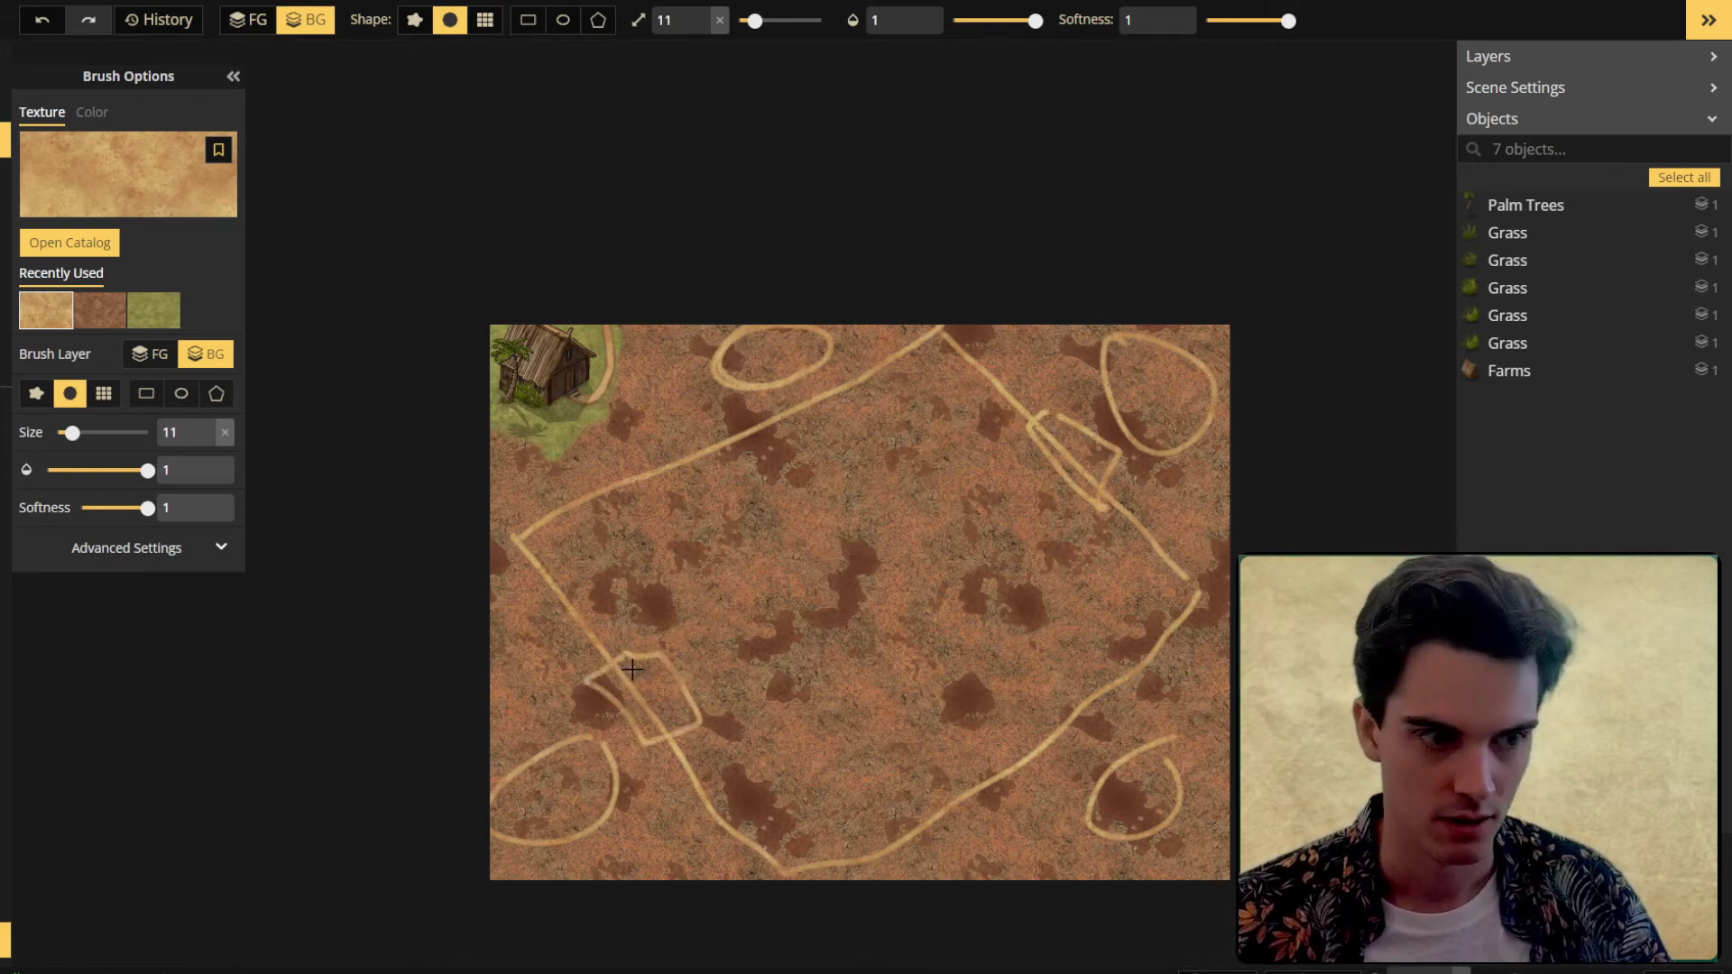
scroll(699, 556, "up", 1)
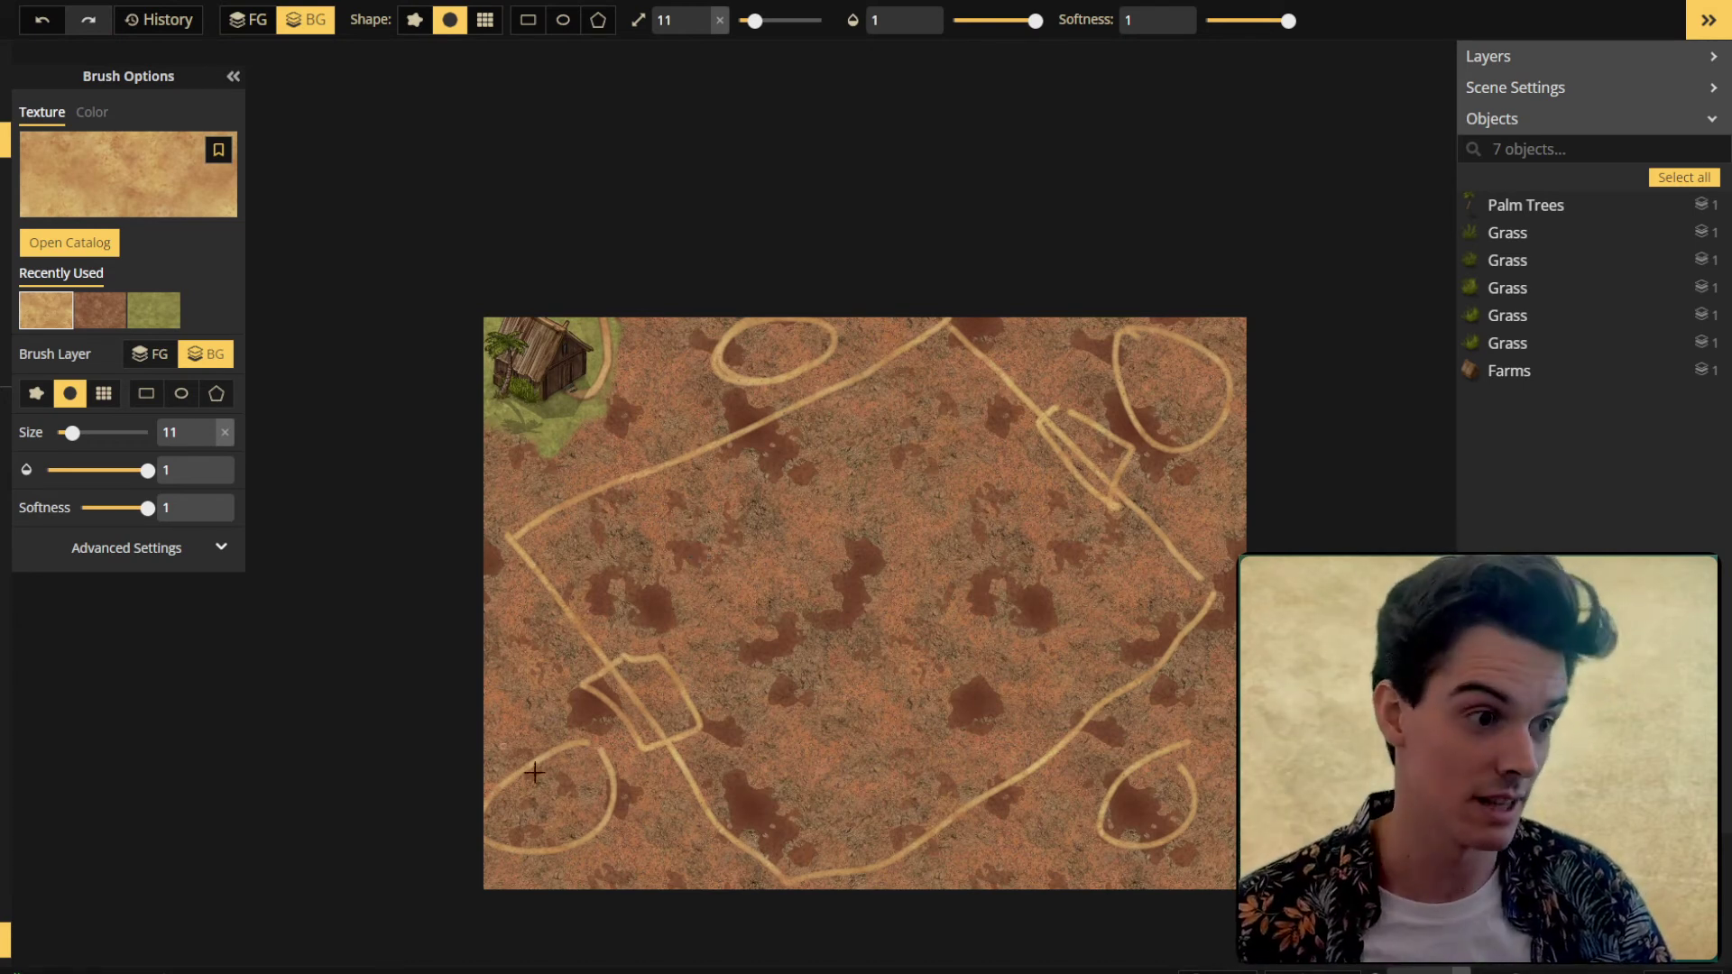
mouse_move(881, 758)
left_mouse_down()
mouse_move(1193, 511)
mouse_move(617, 479)
left_mouse_up()
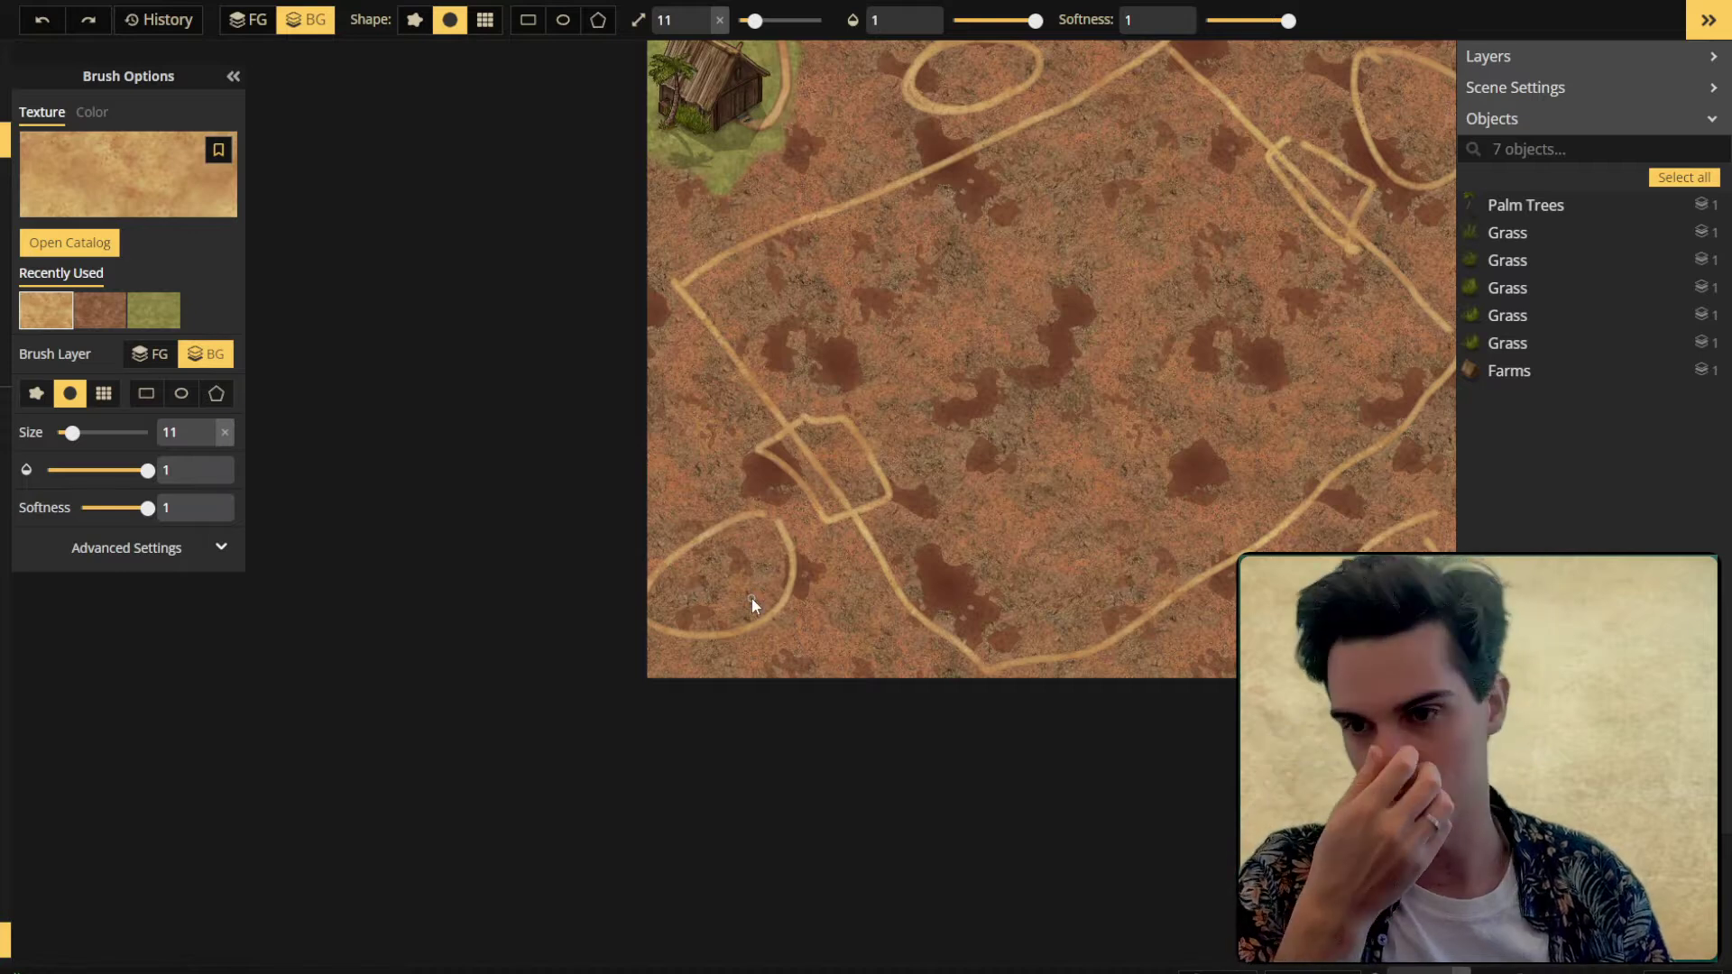
left_click(753, 598)
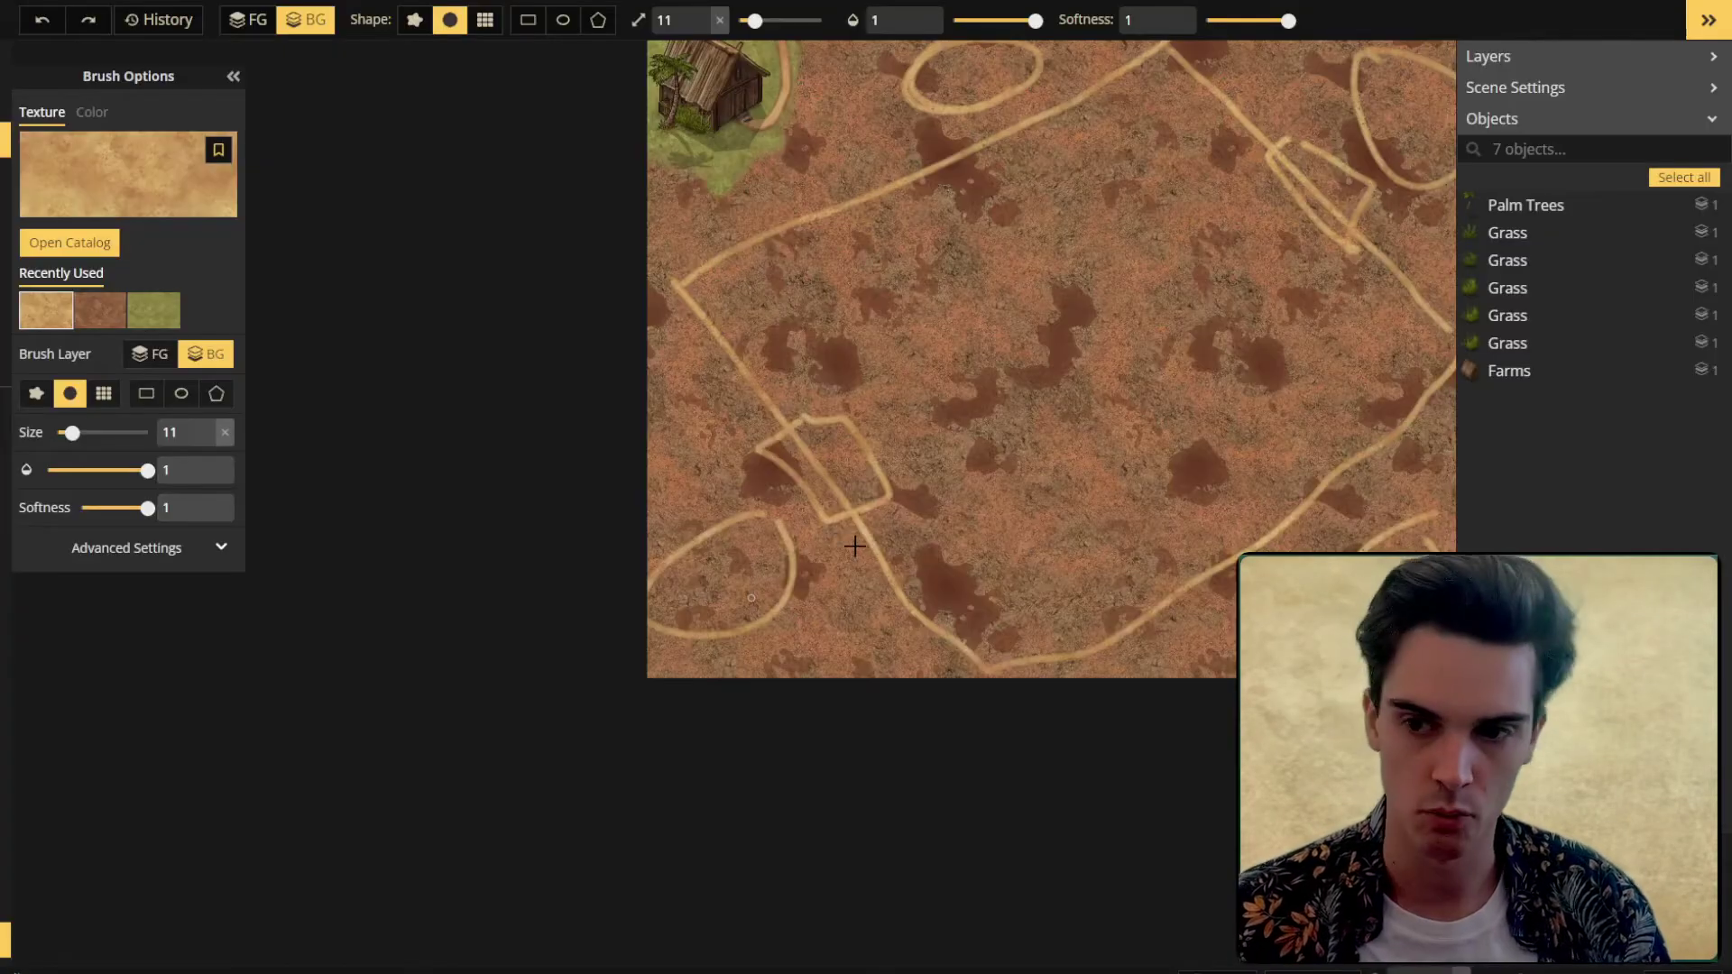
Step: Select the palm tree beside the hut on the town map and move it up behind the hut
scroll(996, 474, "down", 2)
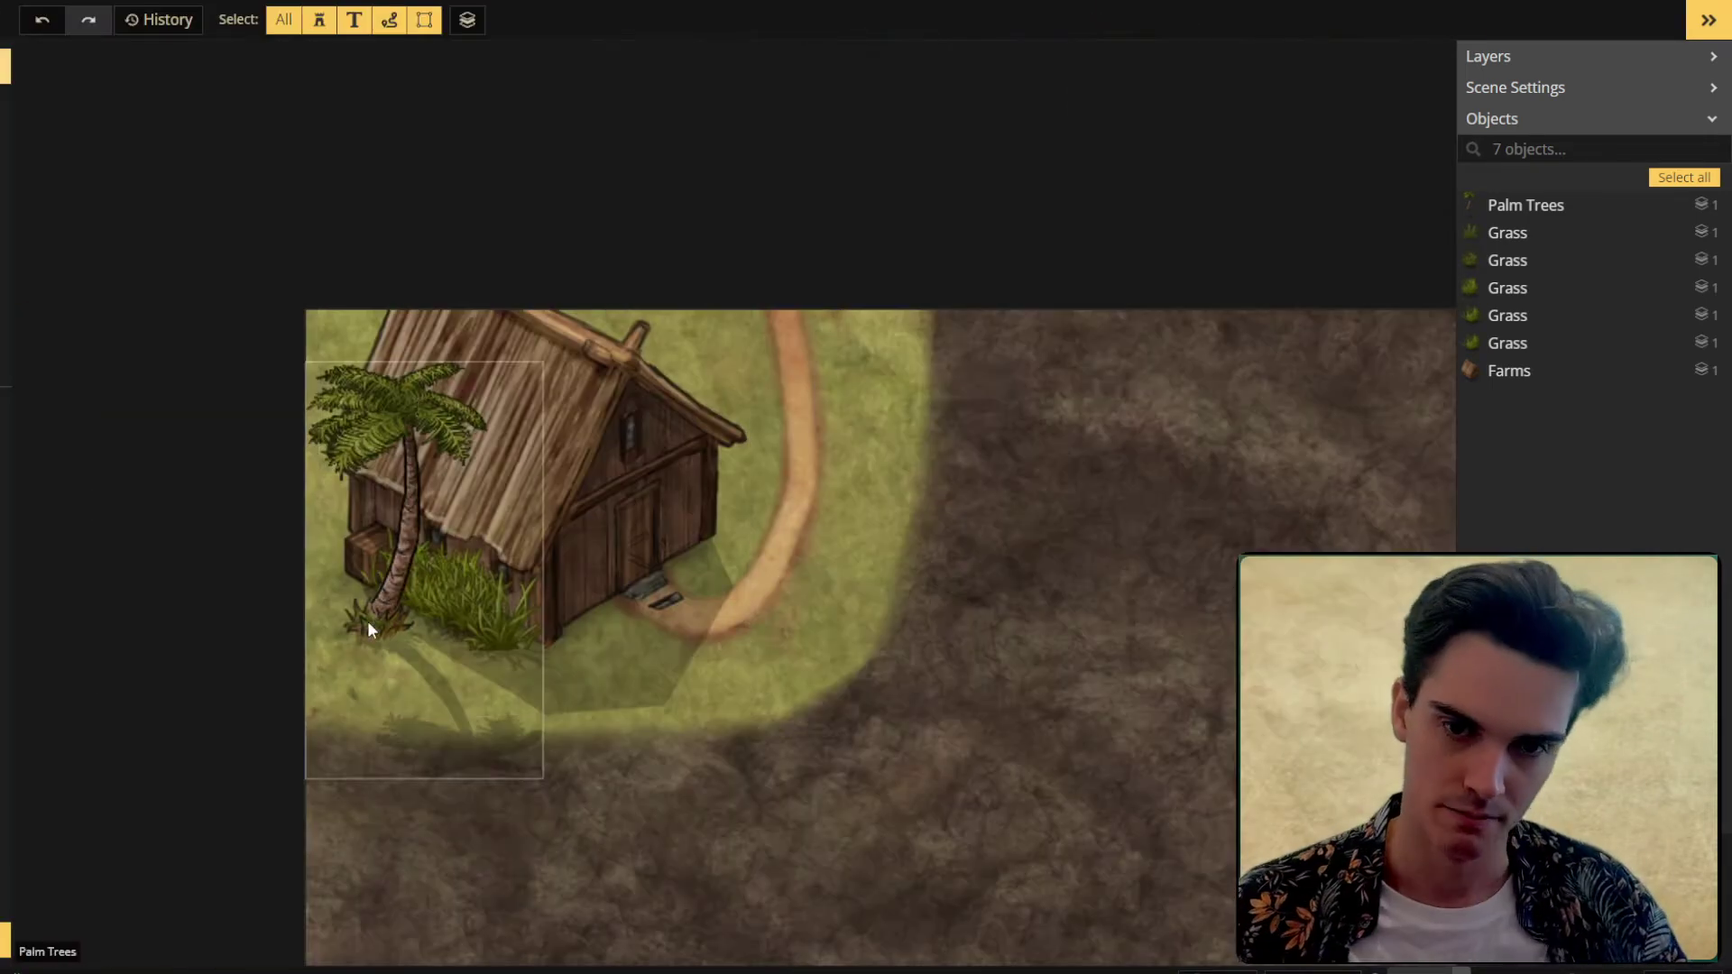
left_click(367, 621)
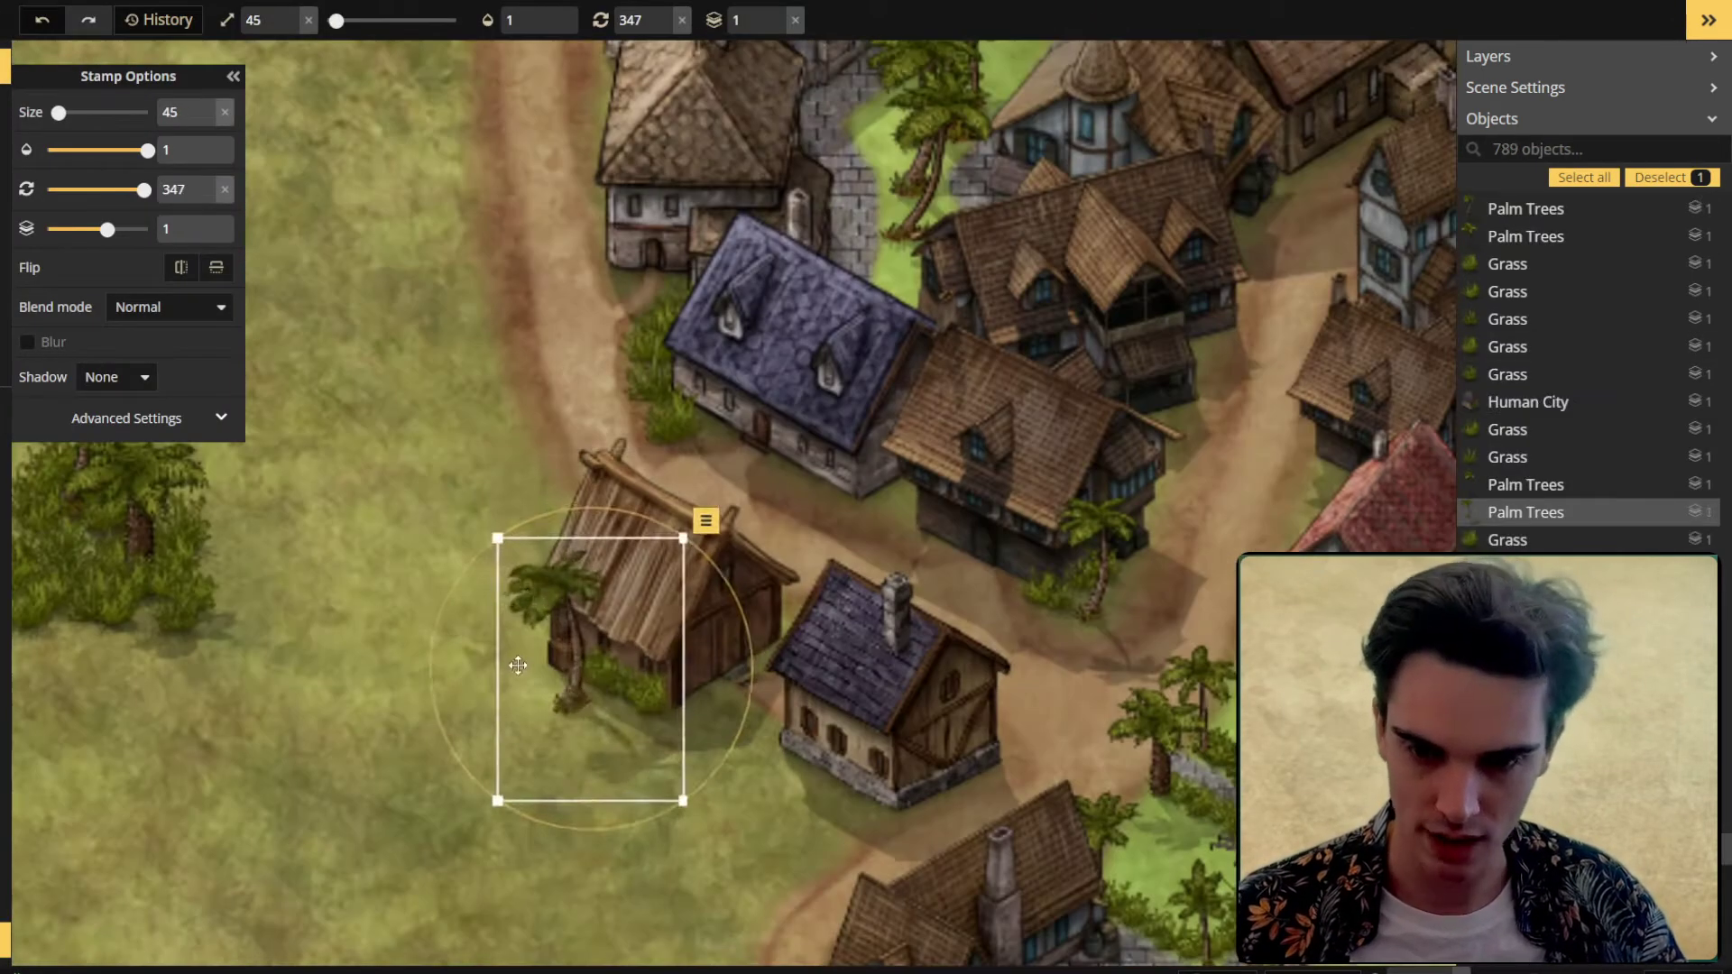
left_click_drag(549, 599, 549, 503)
right_click(548, 502)
Step: Position a Wooden Walls segment at size 200, rotated 235 degrees on layer 0, along the house outline's lower-right side
scroll(549, 502, "down", 5)
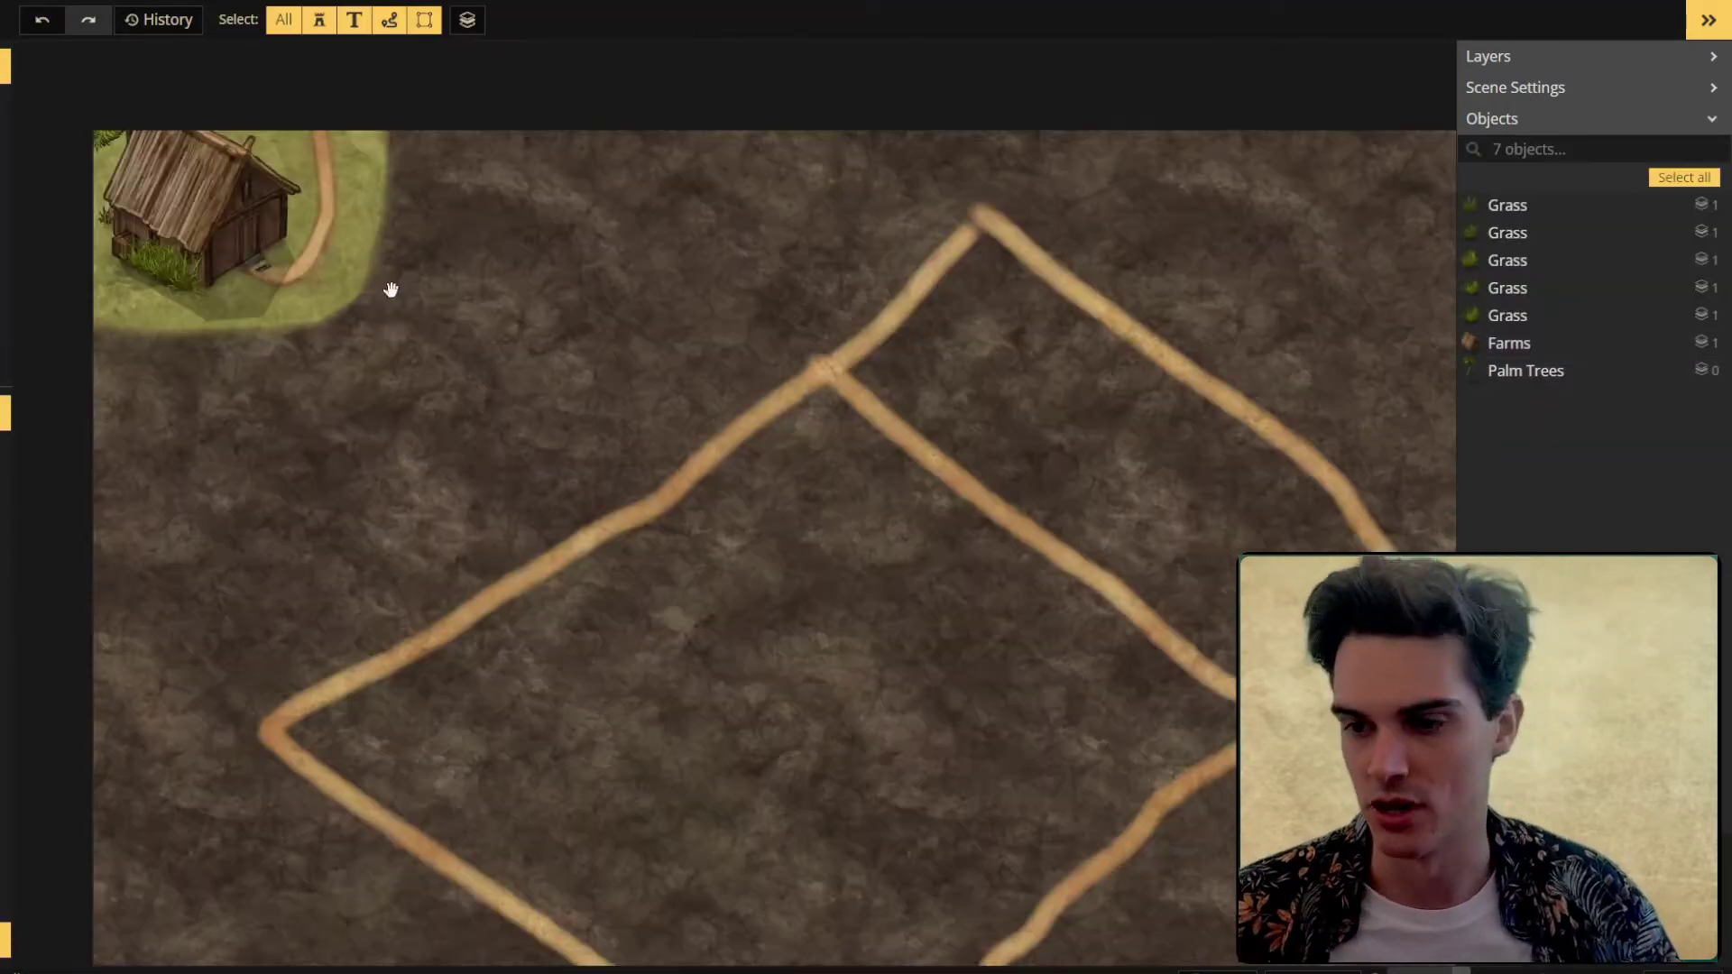
scroll(391, 288, "down", 3)
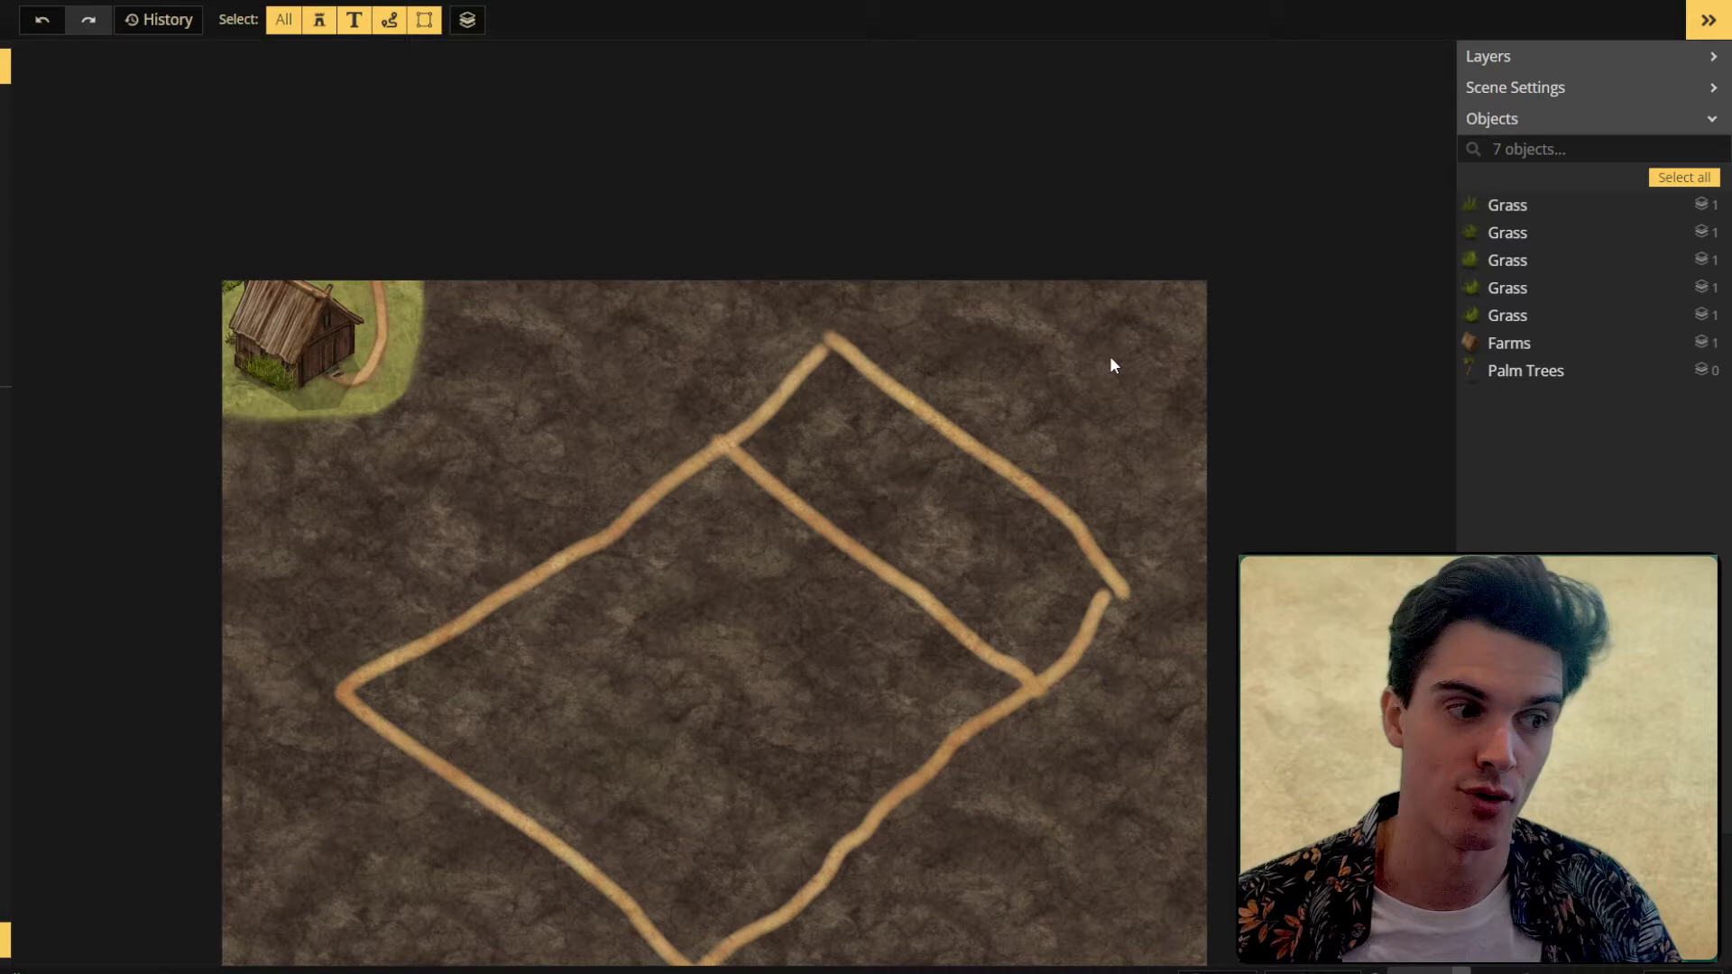
scroll(929, 394, "down", 3)
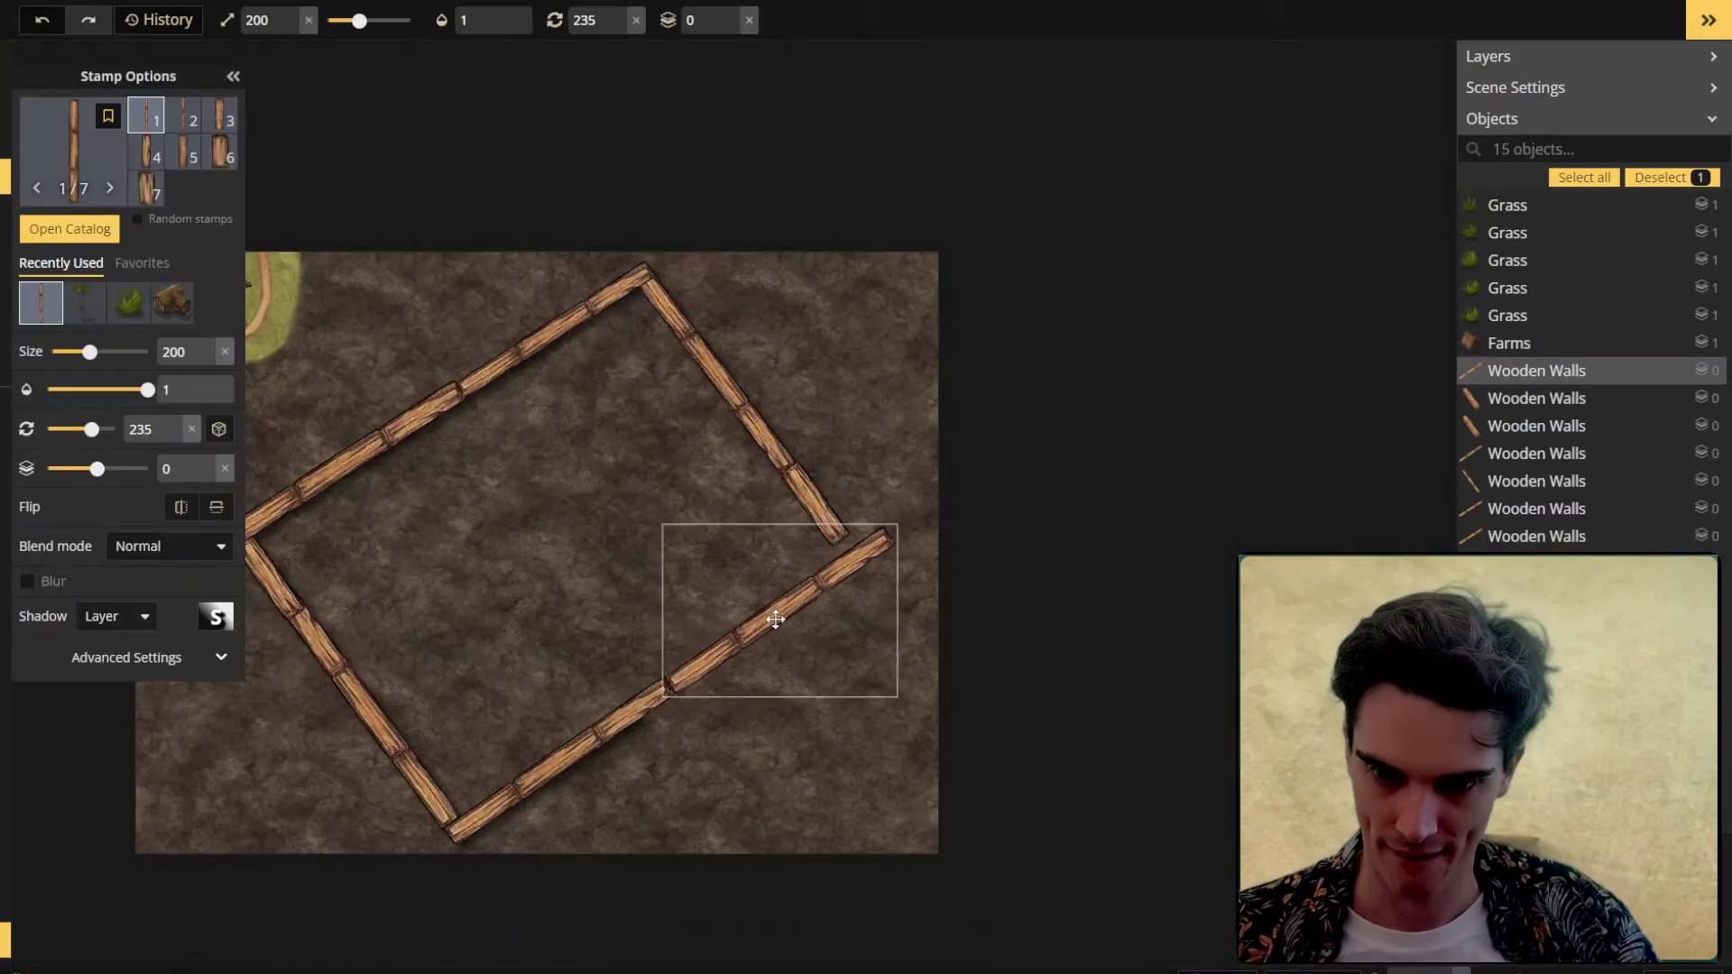
left_click(771, 616)
scroll(723, 406, "up", 1)
left_click(762, 707)
left_click(515, 611)
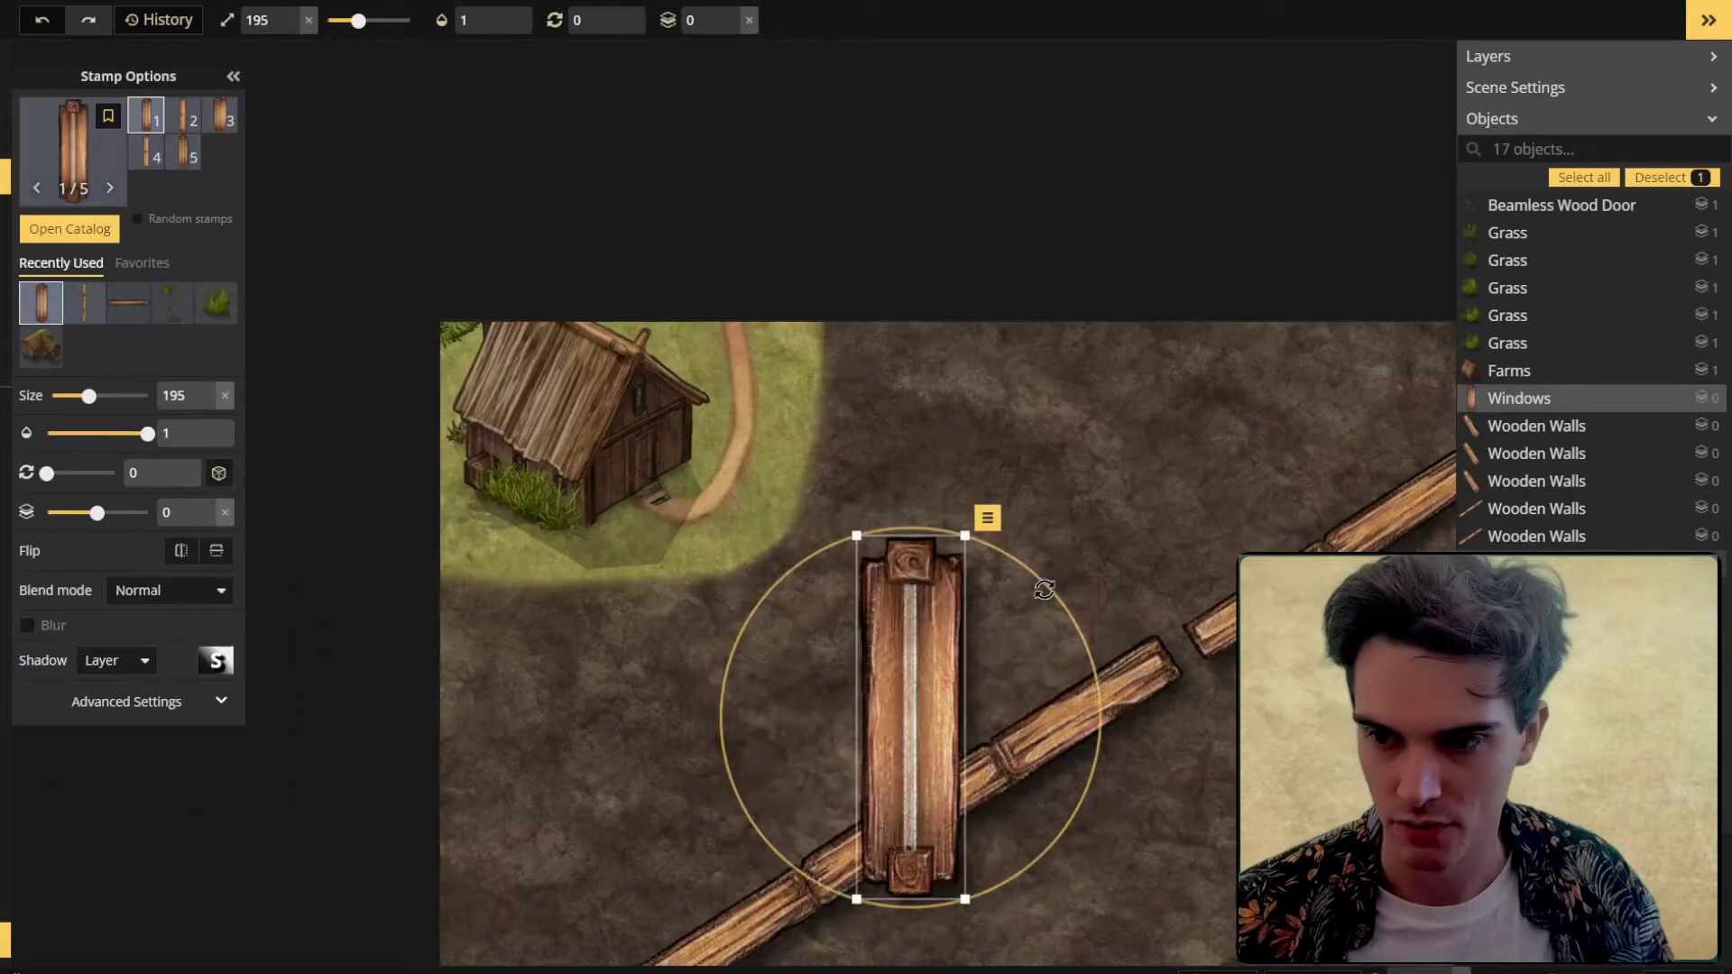
Step: Fit rotated window stamps into the hut walls, with the third Windows variant at size 146, rotated 145 degrees, in the upper-right wall
left_click_drag(969, 625, 1020, 719)
scroll(1020, 719, "down", 3)
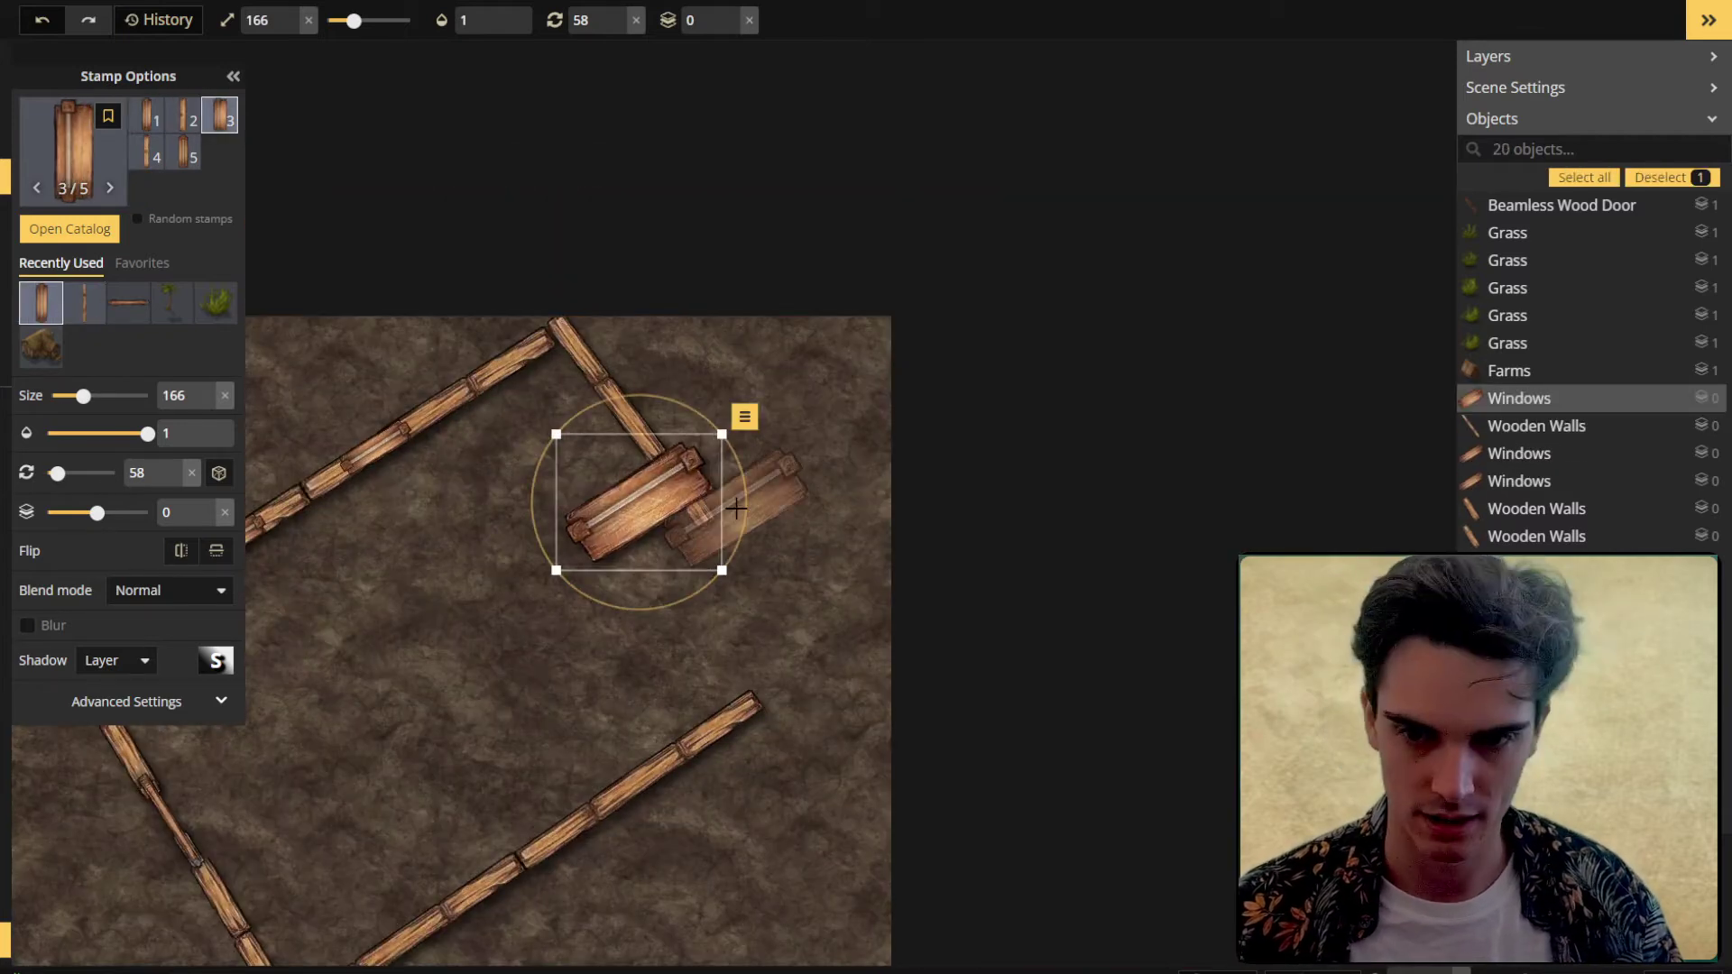
left_click_drag(746, 506, 656, 684)
left_click_drag(642, 517, 663, 494)
left_click_drag(727, 557, 721, 551)
left_click_drag(777, 557, 721, 643)
left_click_drag(599, 660, 596, 660)
scroll(592, 641, "up", 3)
left_click_drag(614, 594, 616, 599)
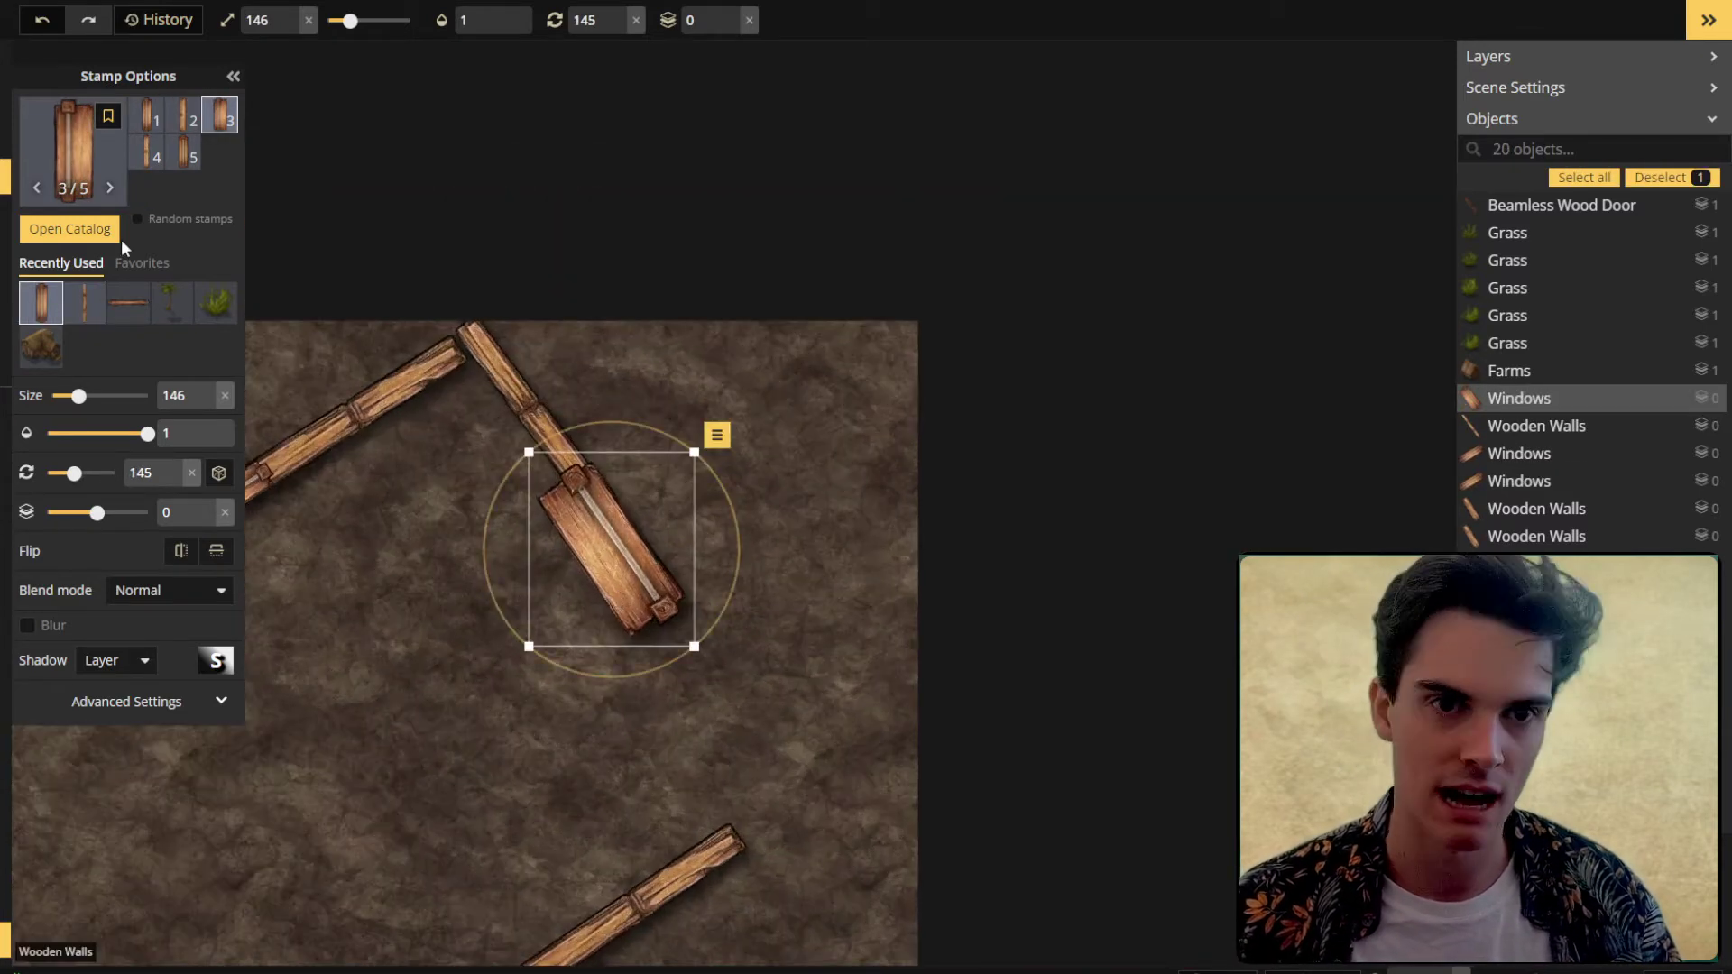
Step: Complete the upper-right wall with Wooden Walls segments and paint the interior floor with the wood plank texture at brush size 90
left_click(85, 303)
left_click(734, 688)
left_click(710, 661)
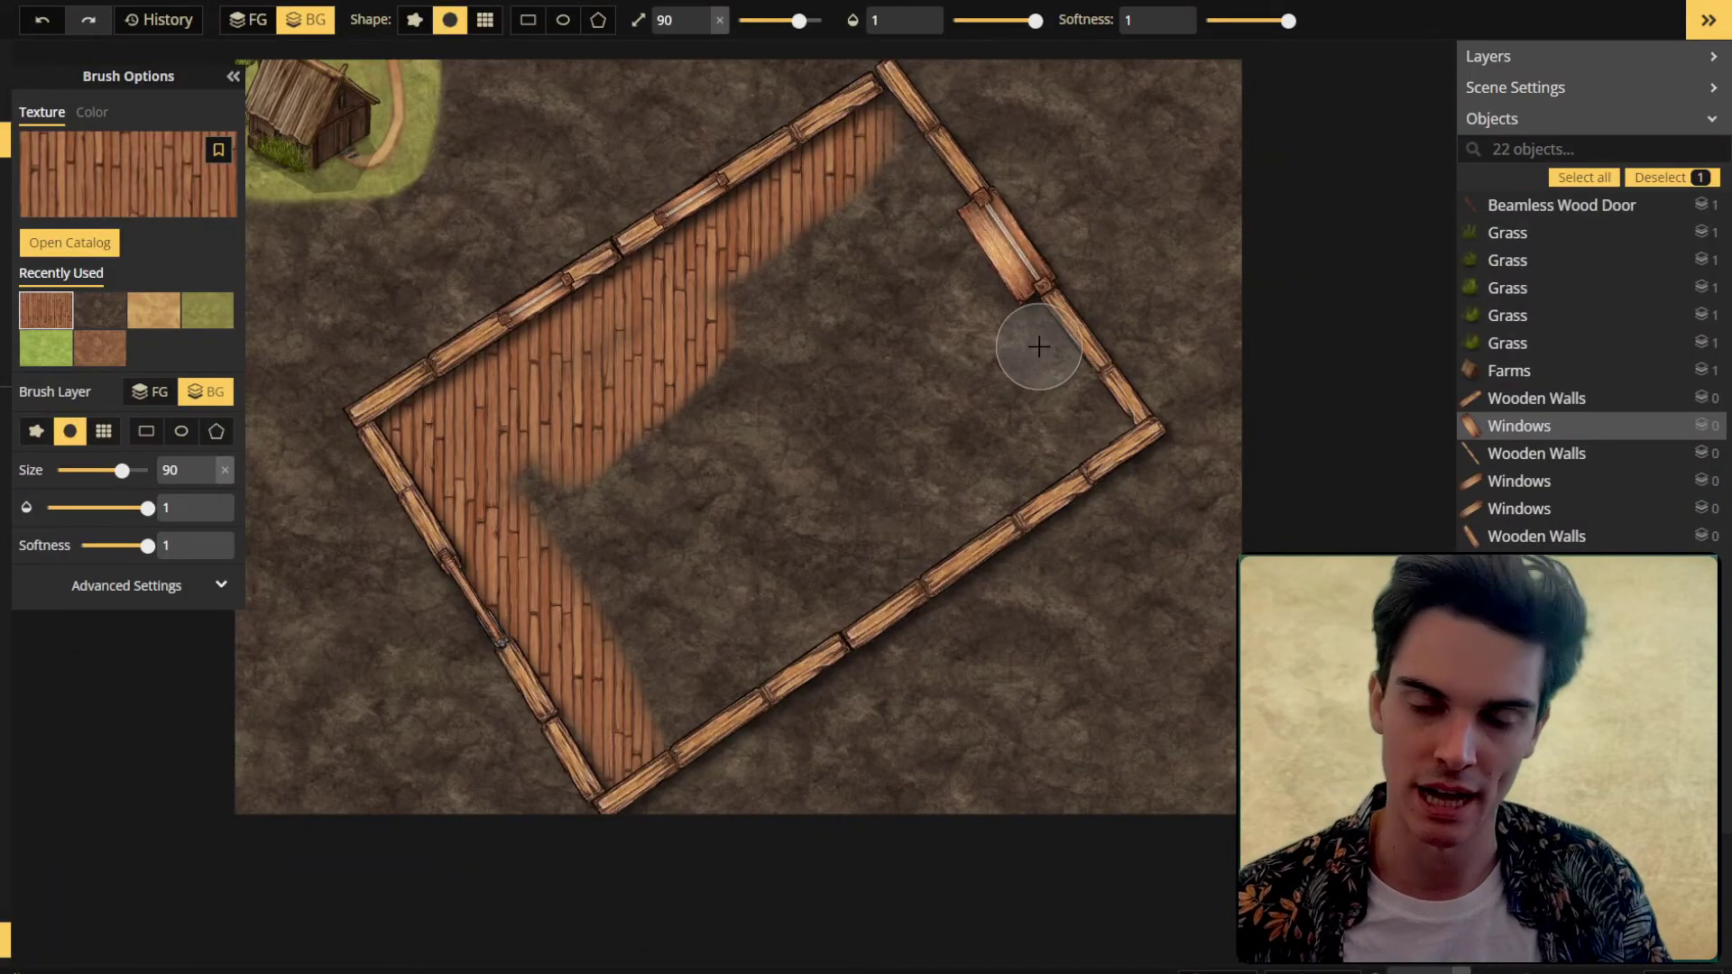
mouse_move(763, 316)
left_mouse_down()
mouse_move(556, 483)
mouse_move(905, 225)
mouse_move(793, 279)
mouse_move(599, 523)
mouse_move(676, 665)
mouse_move(657, 696)
mouse_move(554, 507)
mouse_move(793, 415)
mouse_move(723, 665)
mouse_move(986, 408)
mouse_move(940, 340)
mouse_move(793, 560)
mouse_move(715, 580)
mouse_move(873, 462)
mouse_move(882, 564)
mouse_move(998, 472)
mouse_move(897, 302)
mouse_move(727, 337)
left_mouse_up()
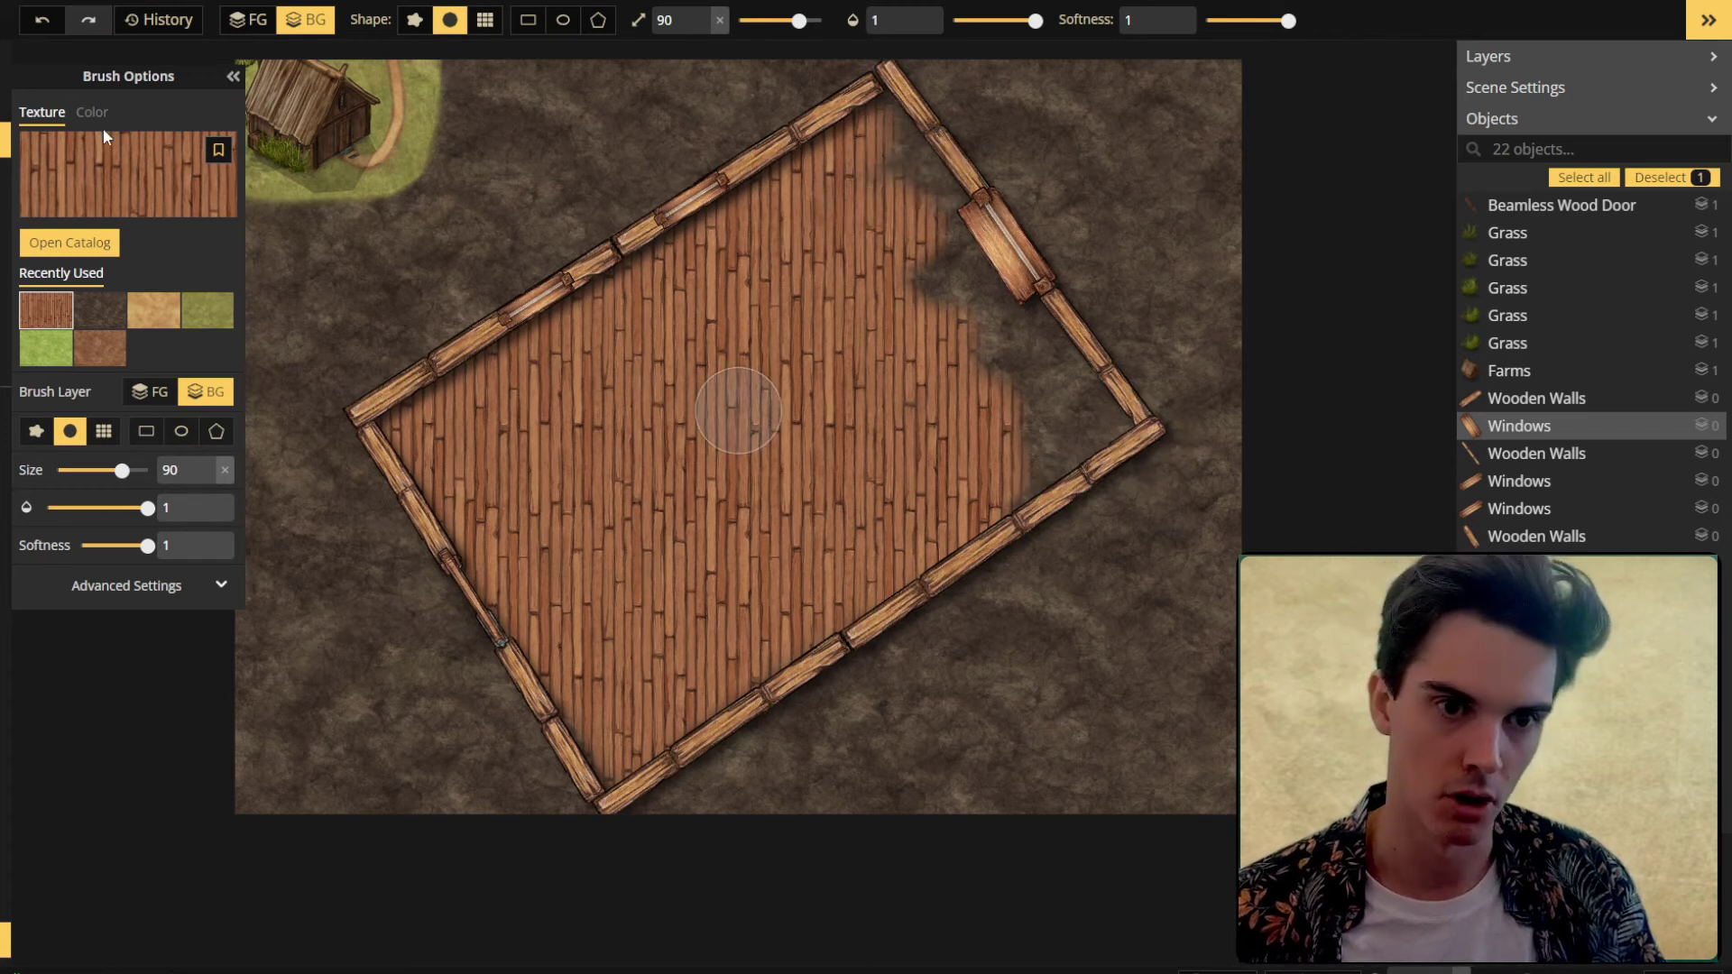
Step: Search the stamp catalog for Ladder and choose the Ladders set from the Tavern group
key("s")
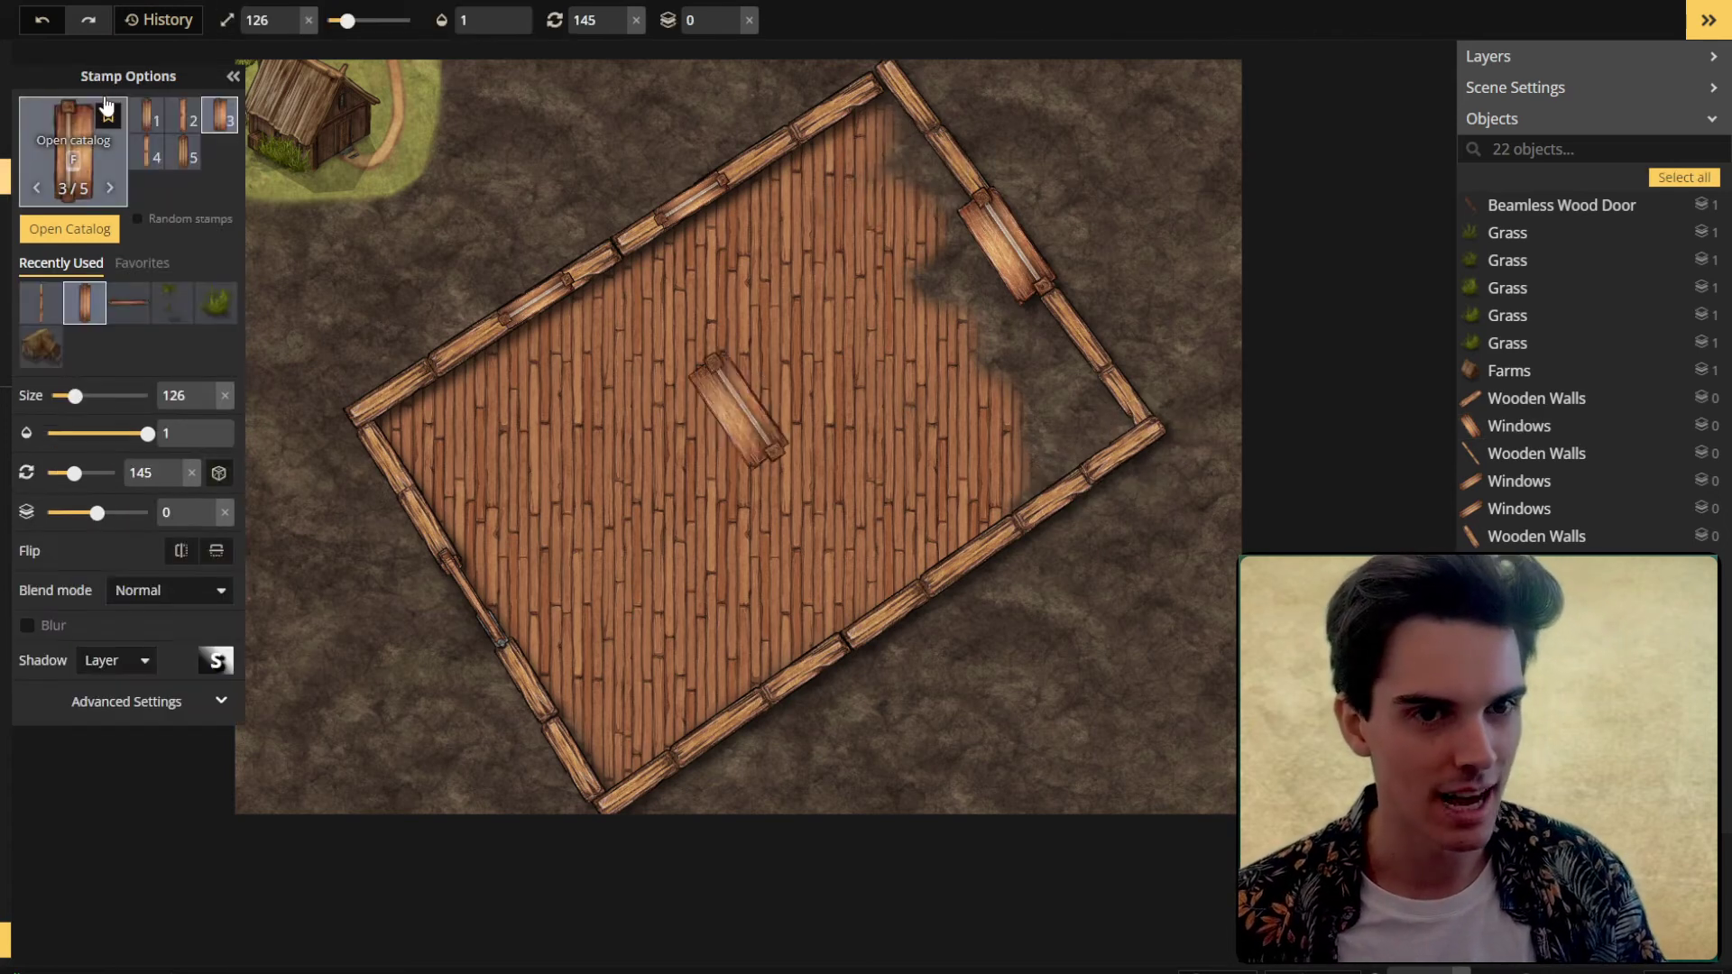
left_click(48, 117)
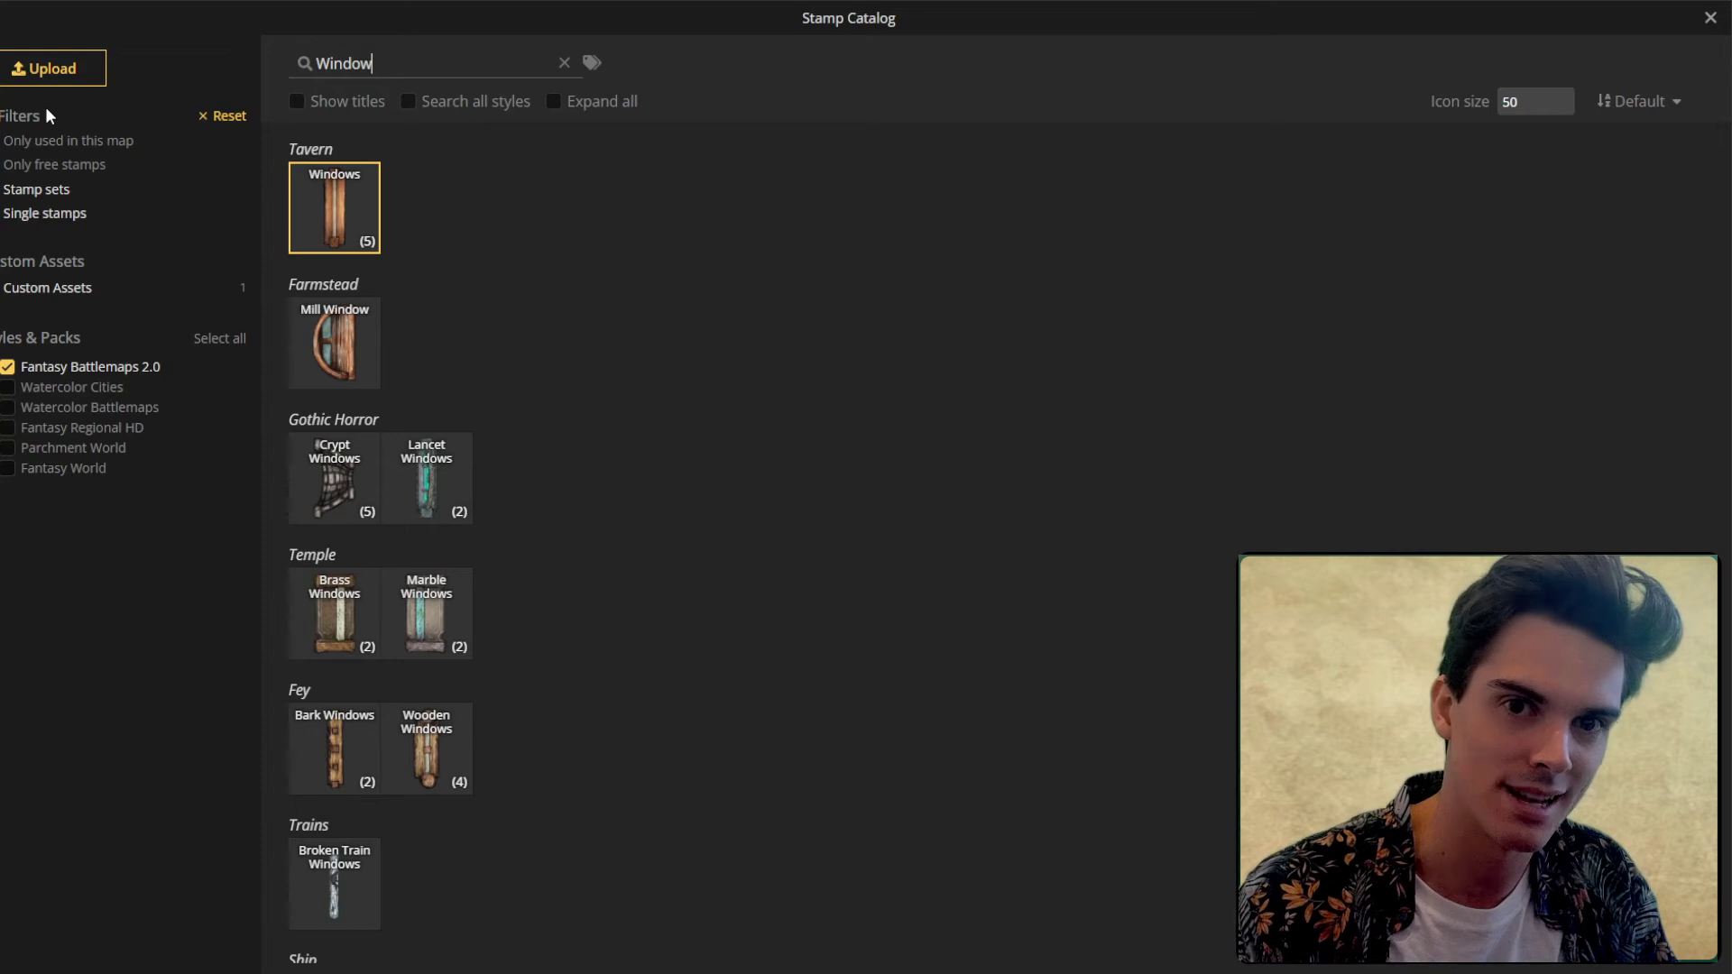
key("BackSpace")
key("BackSpace")
key("BackSpace")
key("BackSpace")
key("BackSpace")
key("BackSpace")
type("Ladder")
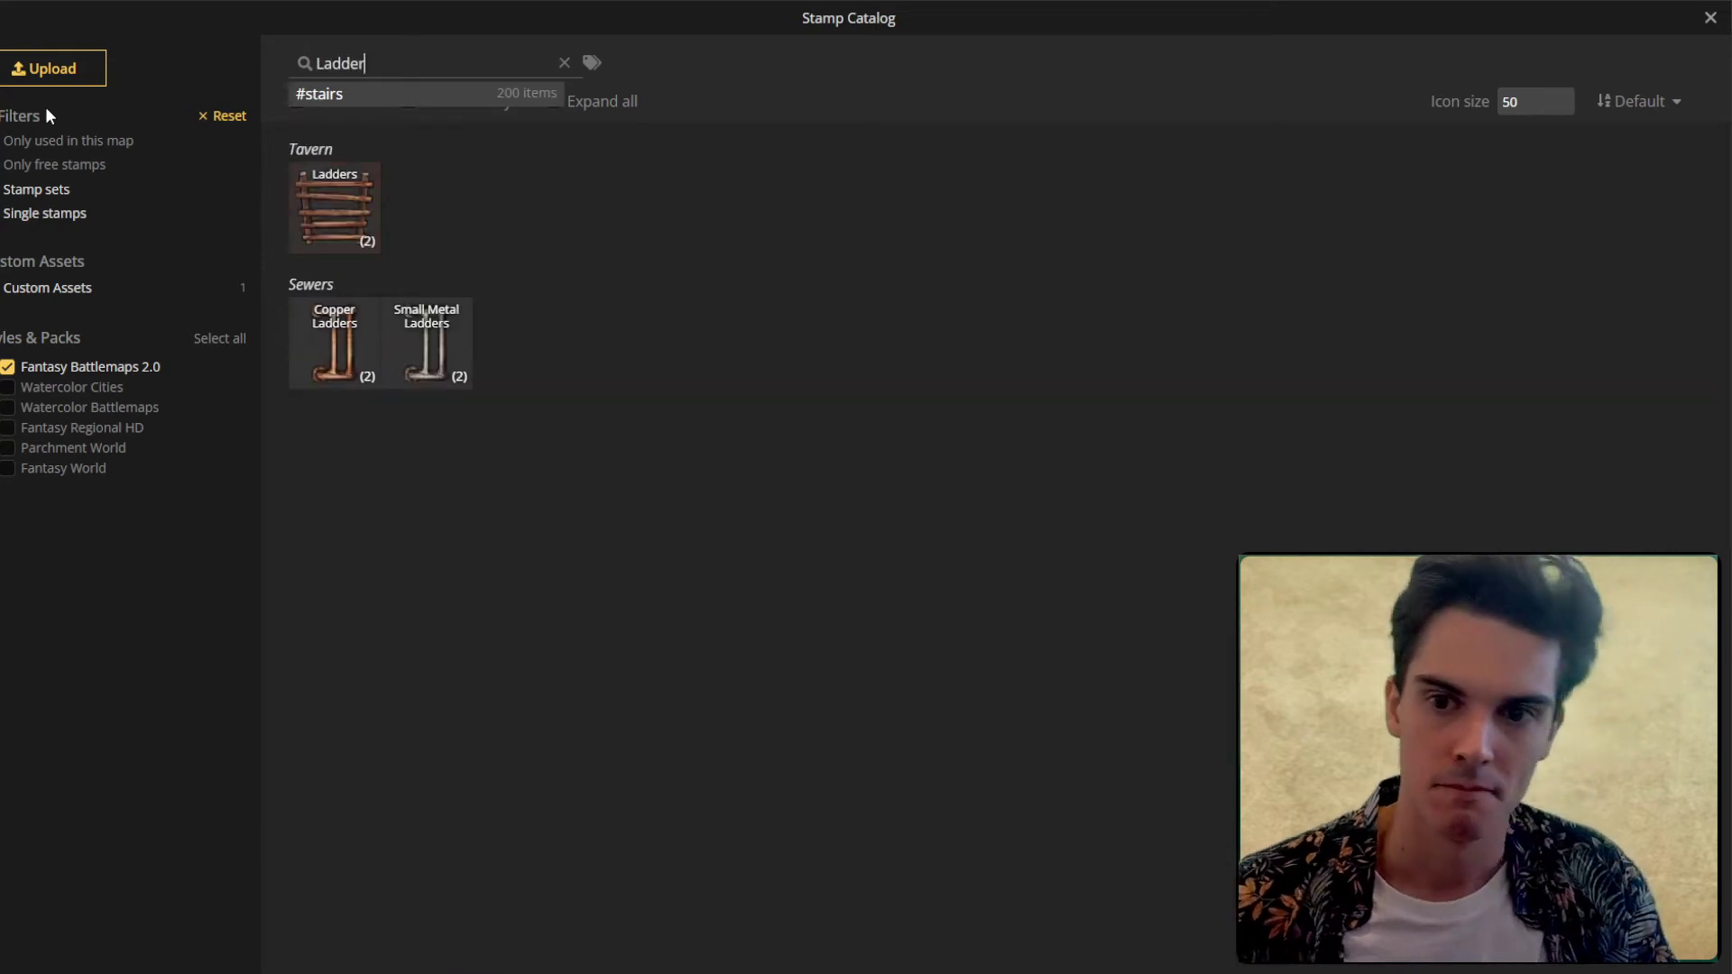
left_click(337, 226)
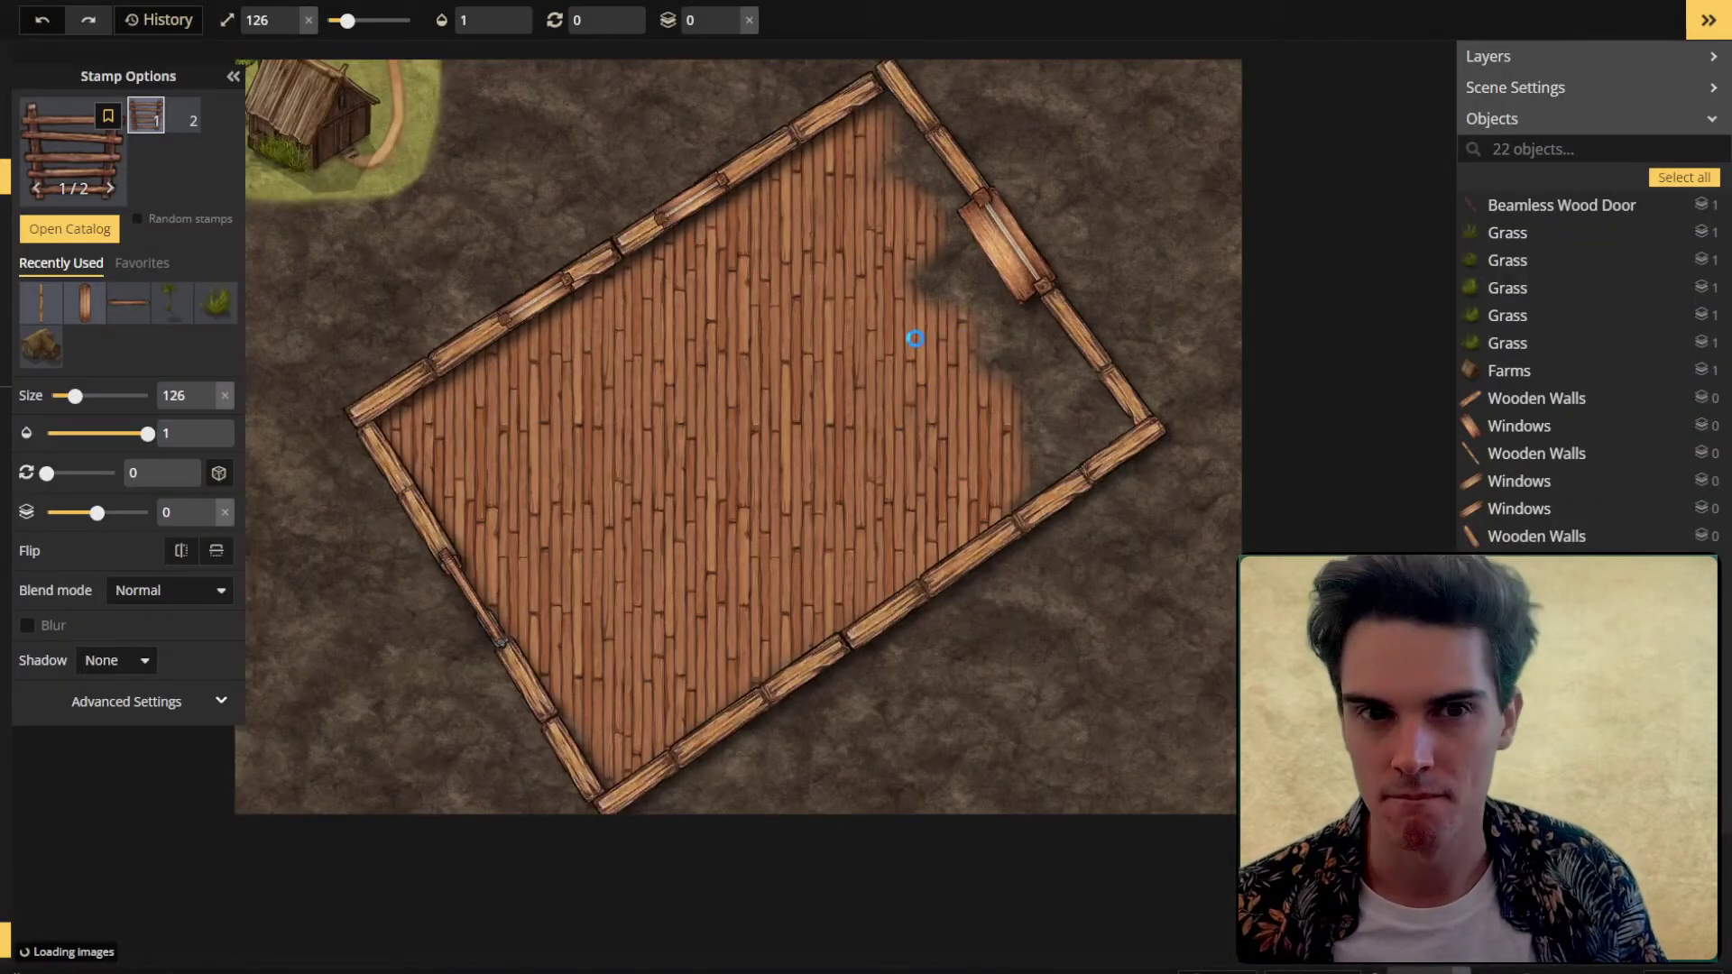
Step: Place a ladder on the floor near the hut's upper corner at size 106, rotated 51 degrees
left_click(911, 291)
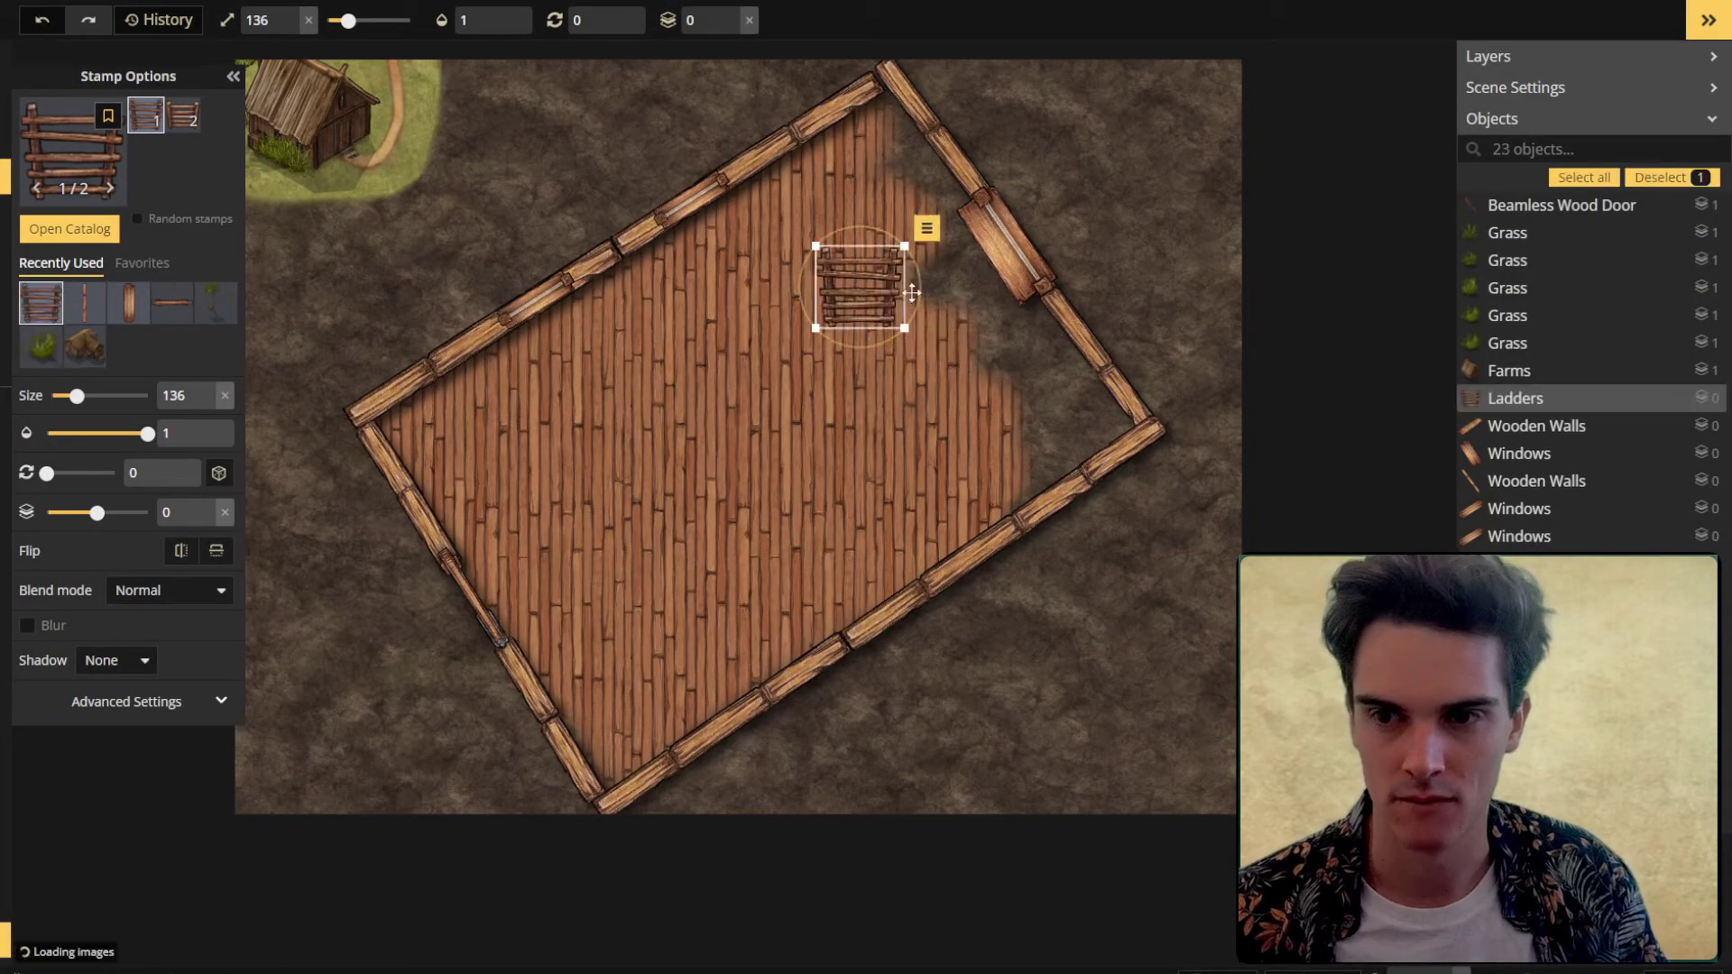
left_click_drag(911, 291, 843, 254)
scroll(864, 293, "down", 2)
left_click_drag(911, 380, 645, 434)
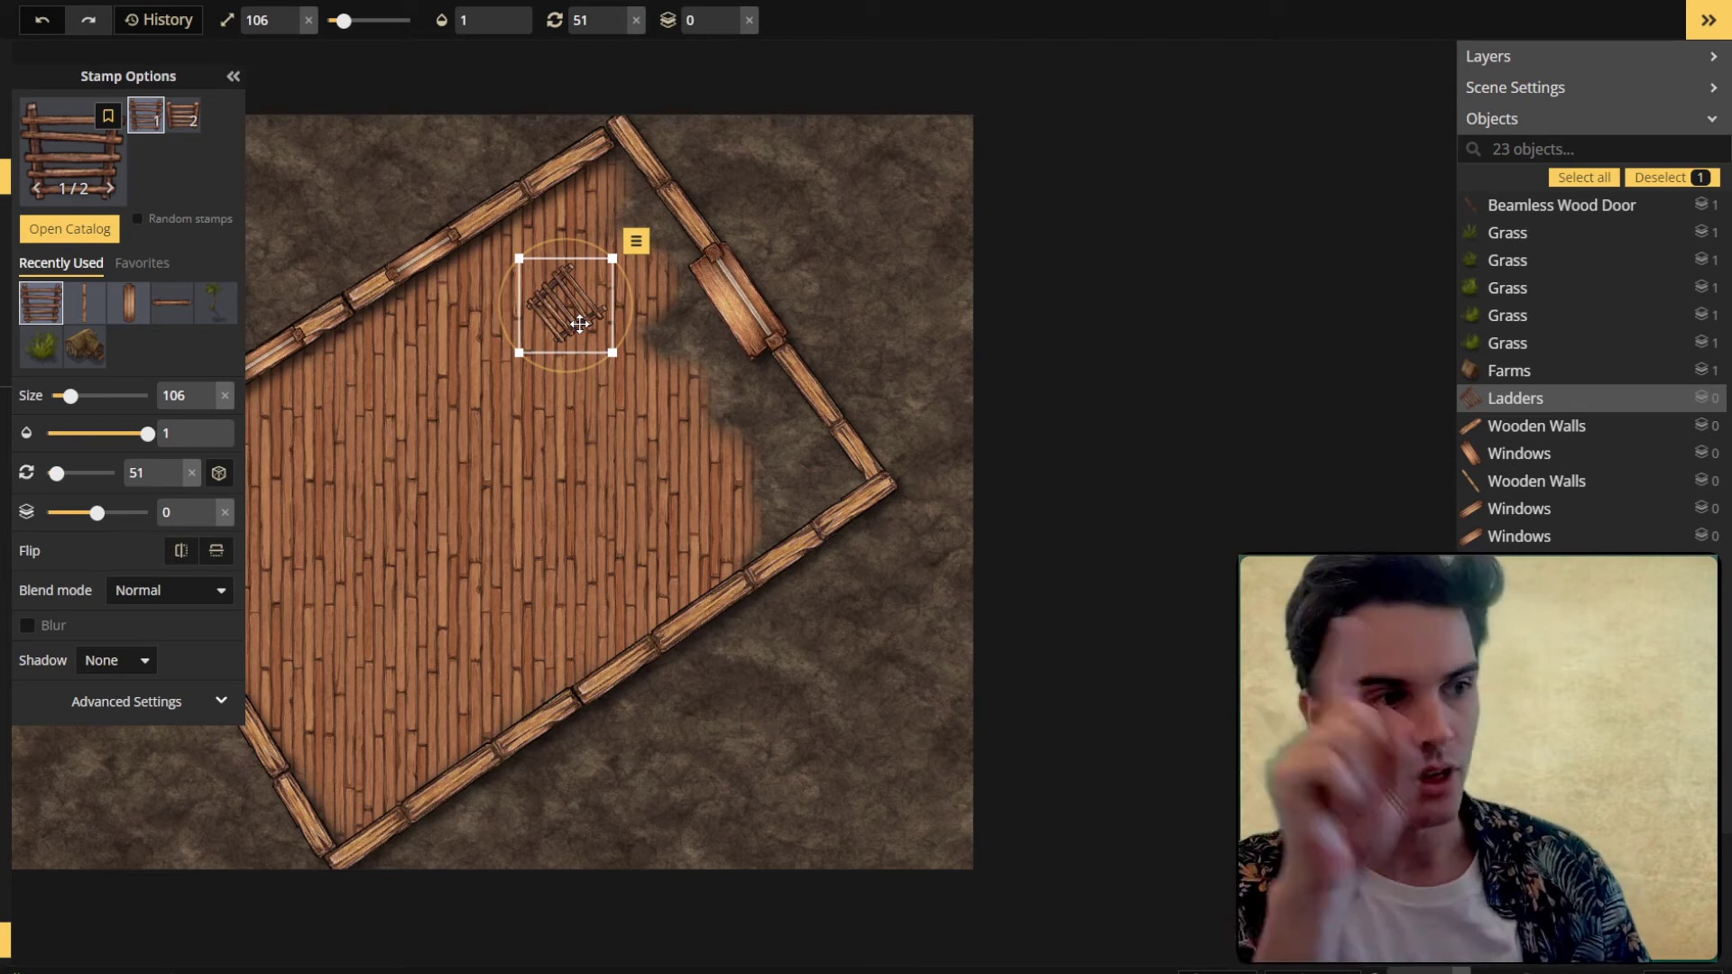
Step: Find the Tavern Long Table in the stamp catalog and place it beside the upper-right wall at size 186, rotated 60 degrees
left_click(77, 145)
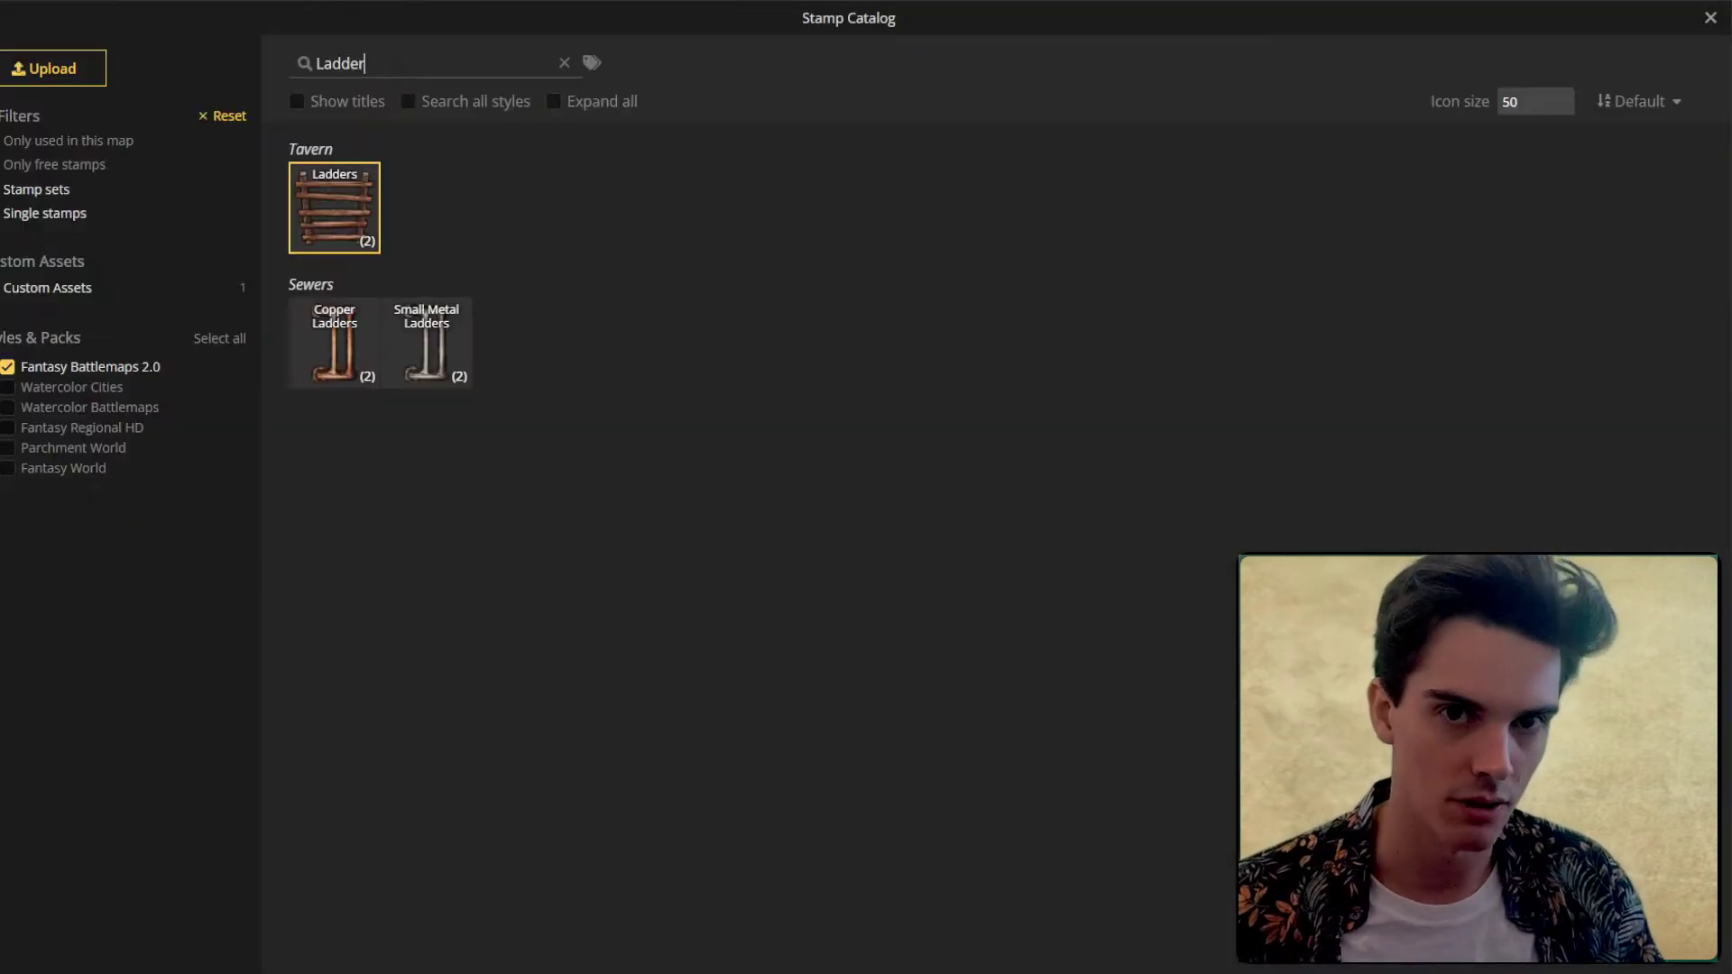
type("table")
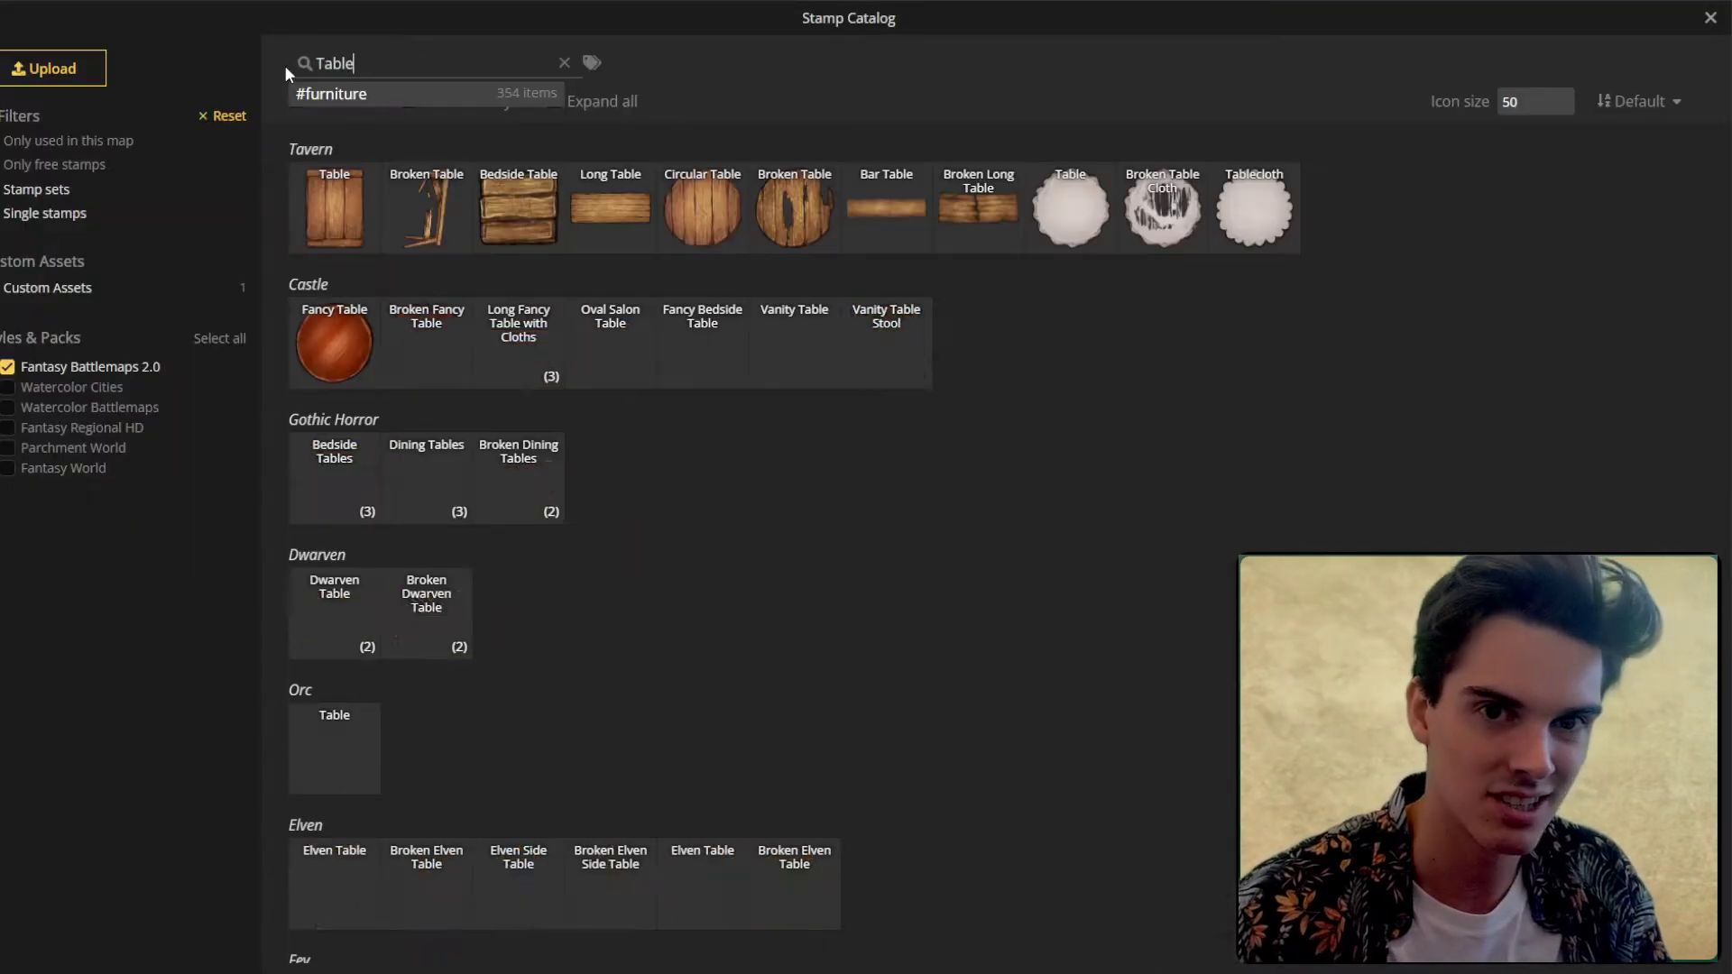
left_click(634, 221)
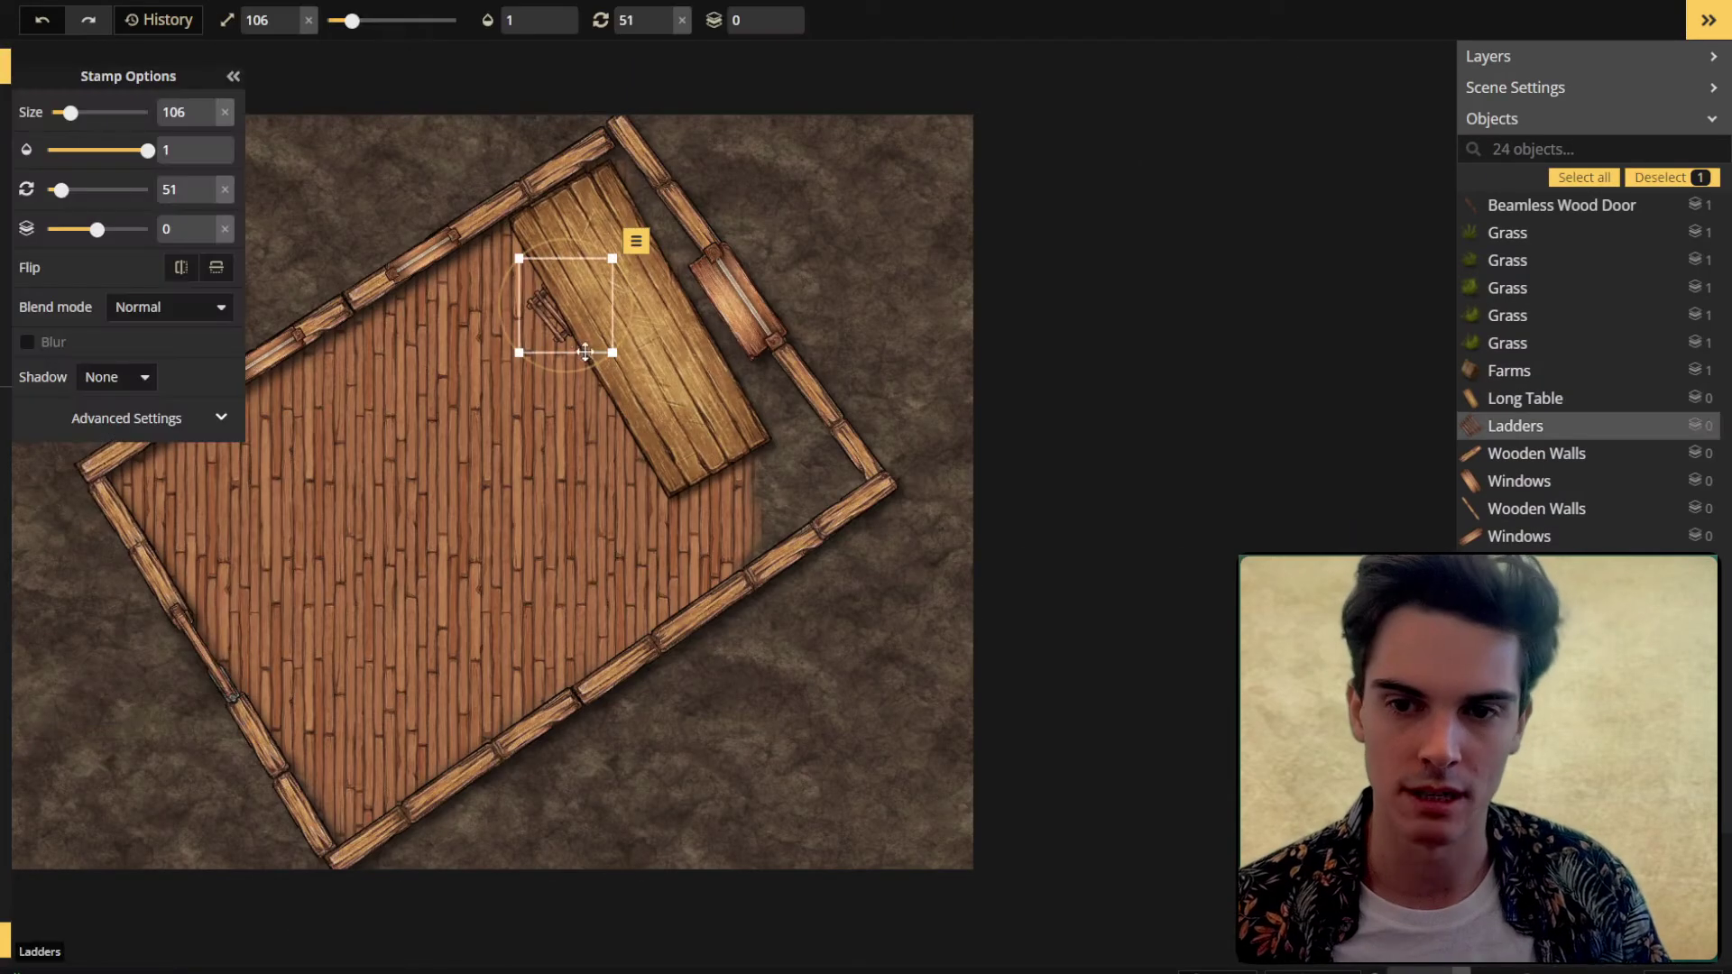
left_click(747, 449)
left_click(751, 455)
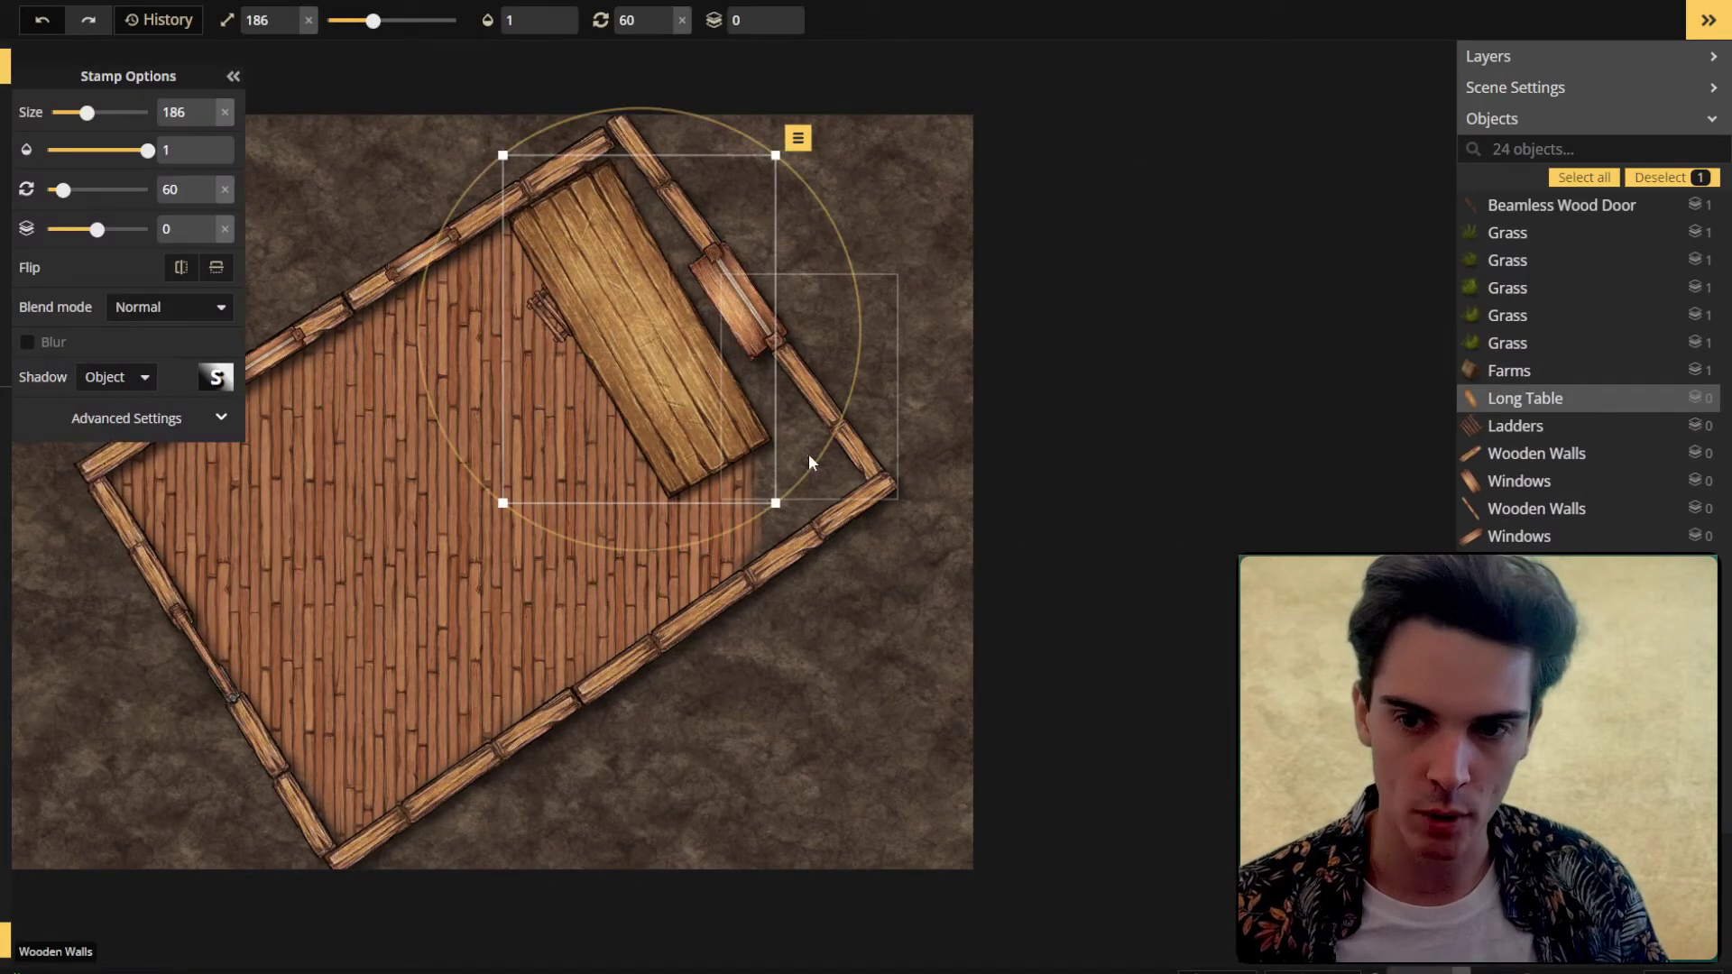
Step: Enlarge the Long Table to size 240 and rotate it to 54 degrees so it fills the space along the upper-right wall
left_click_drag(817, 459, 773, 472)
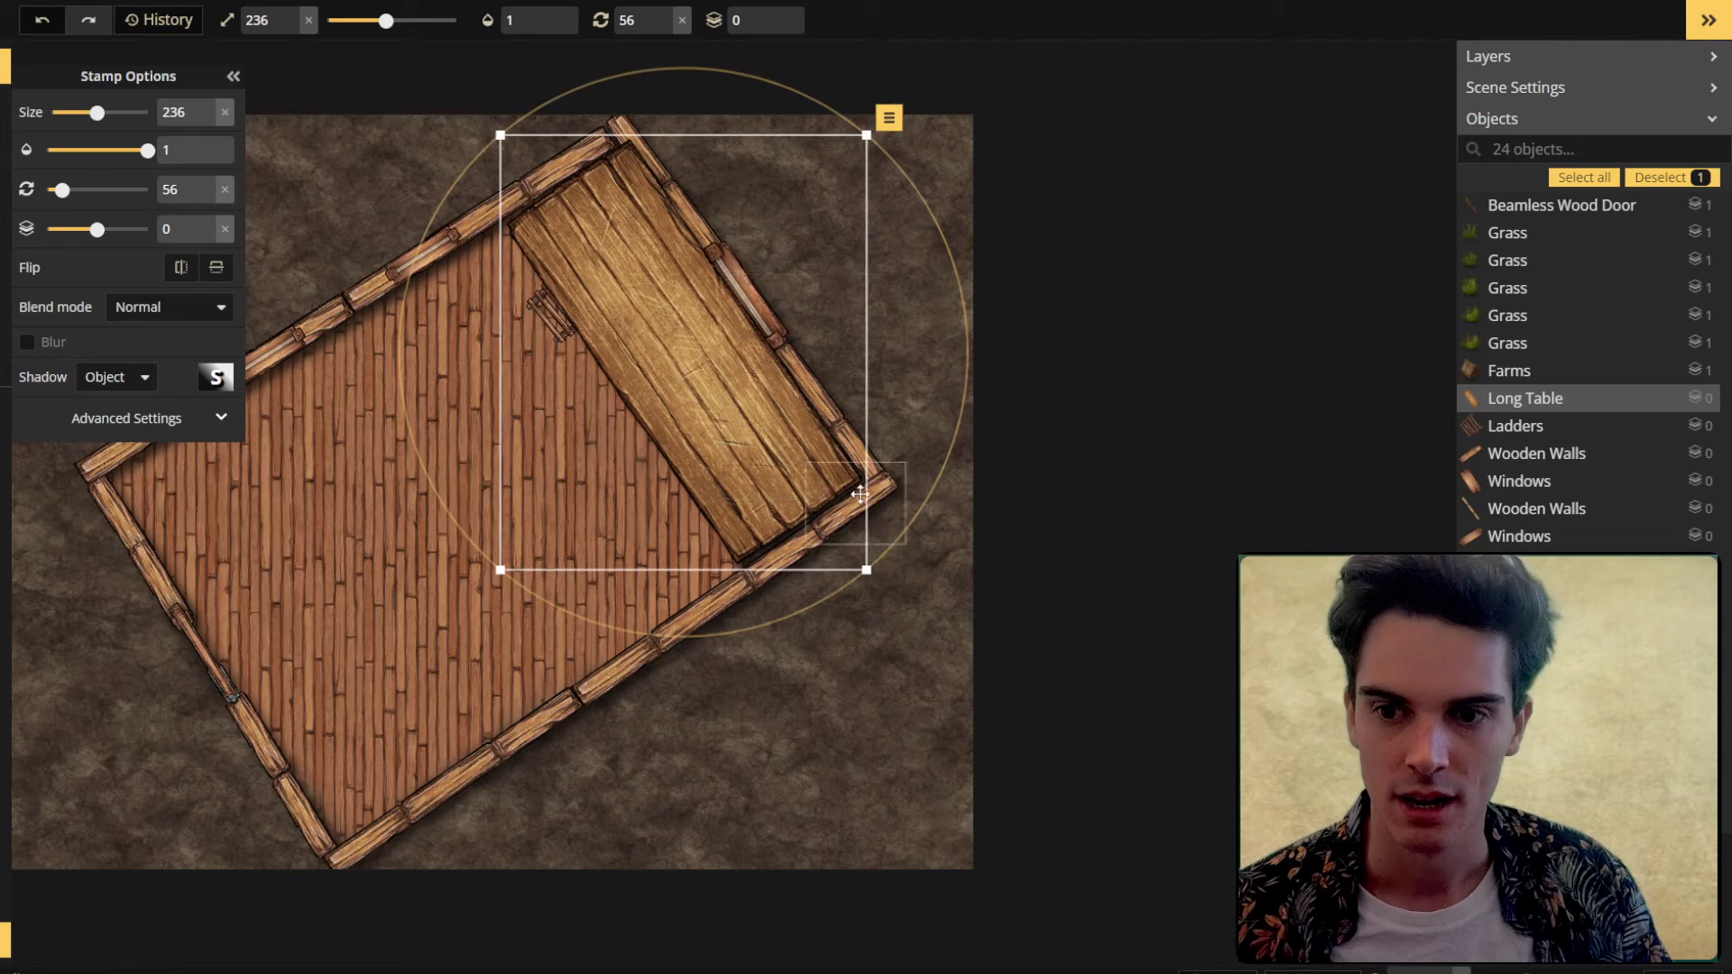
left_click_drag(895, 548, 900, 540)
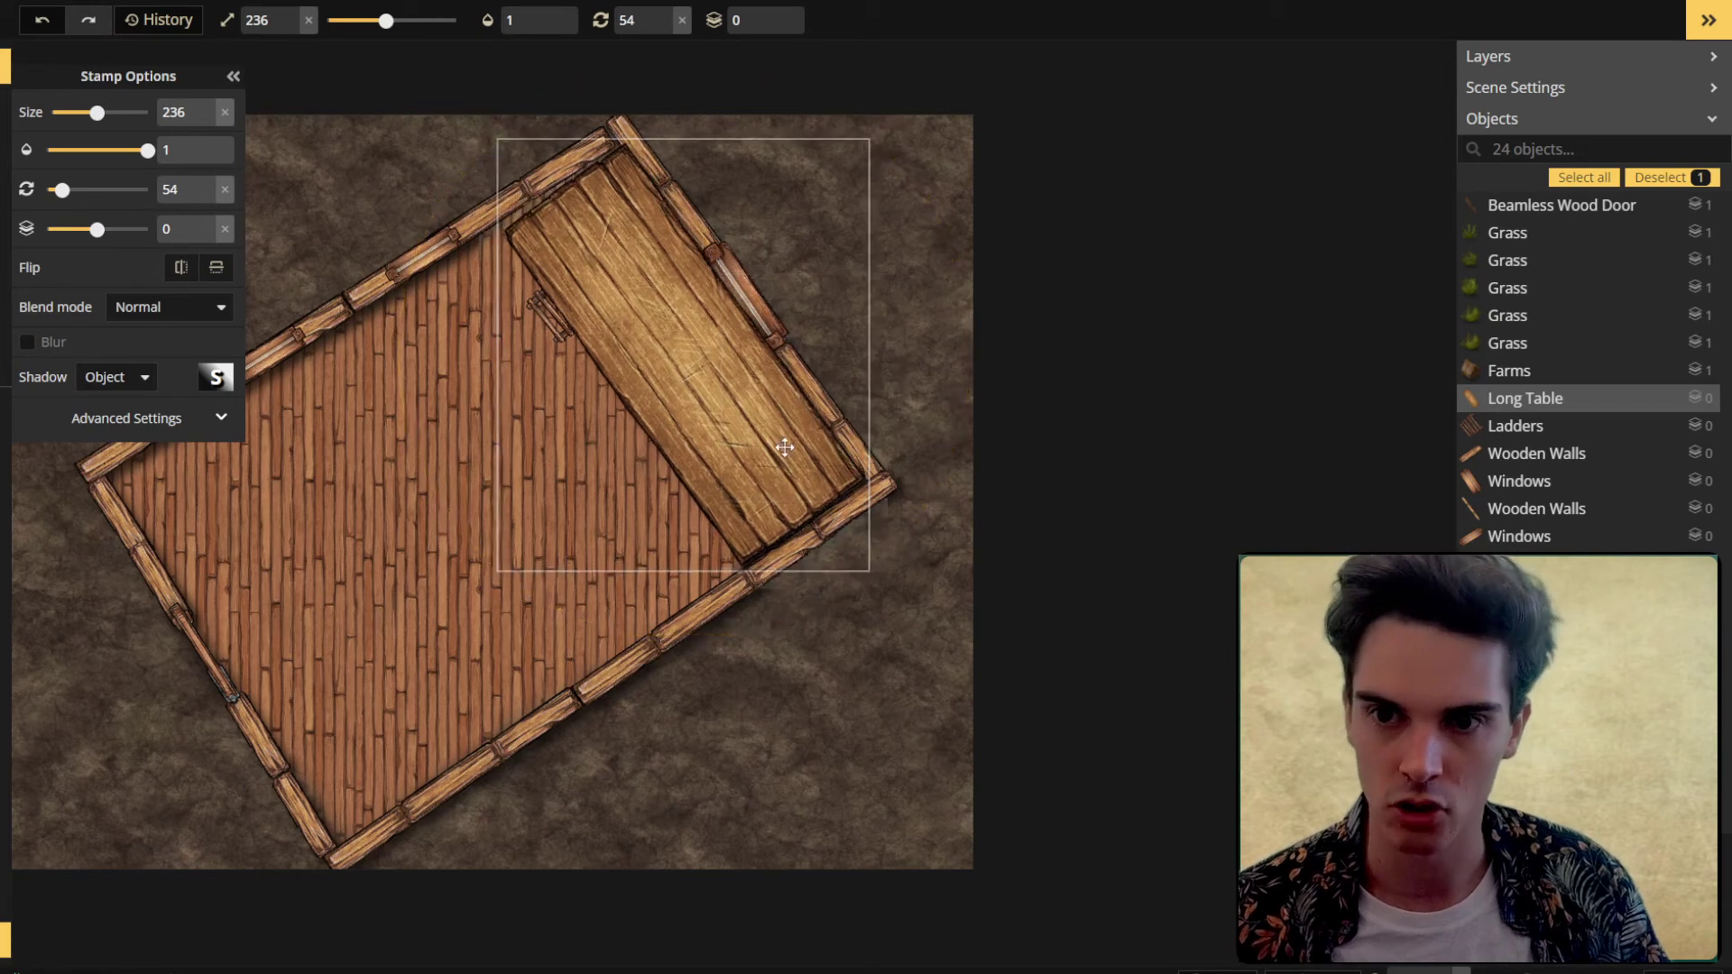
scroll(783, 449, "up", 1)
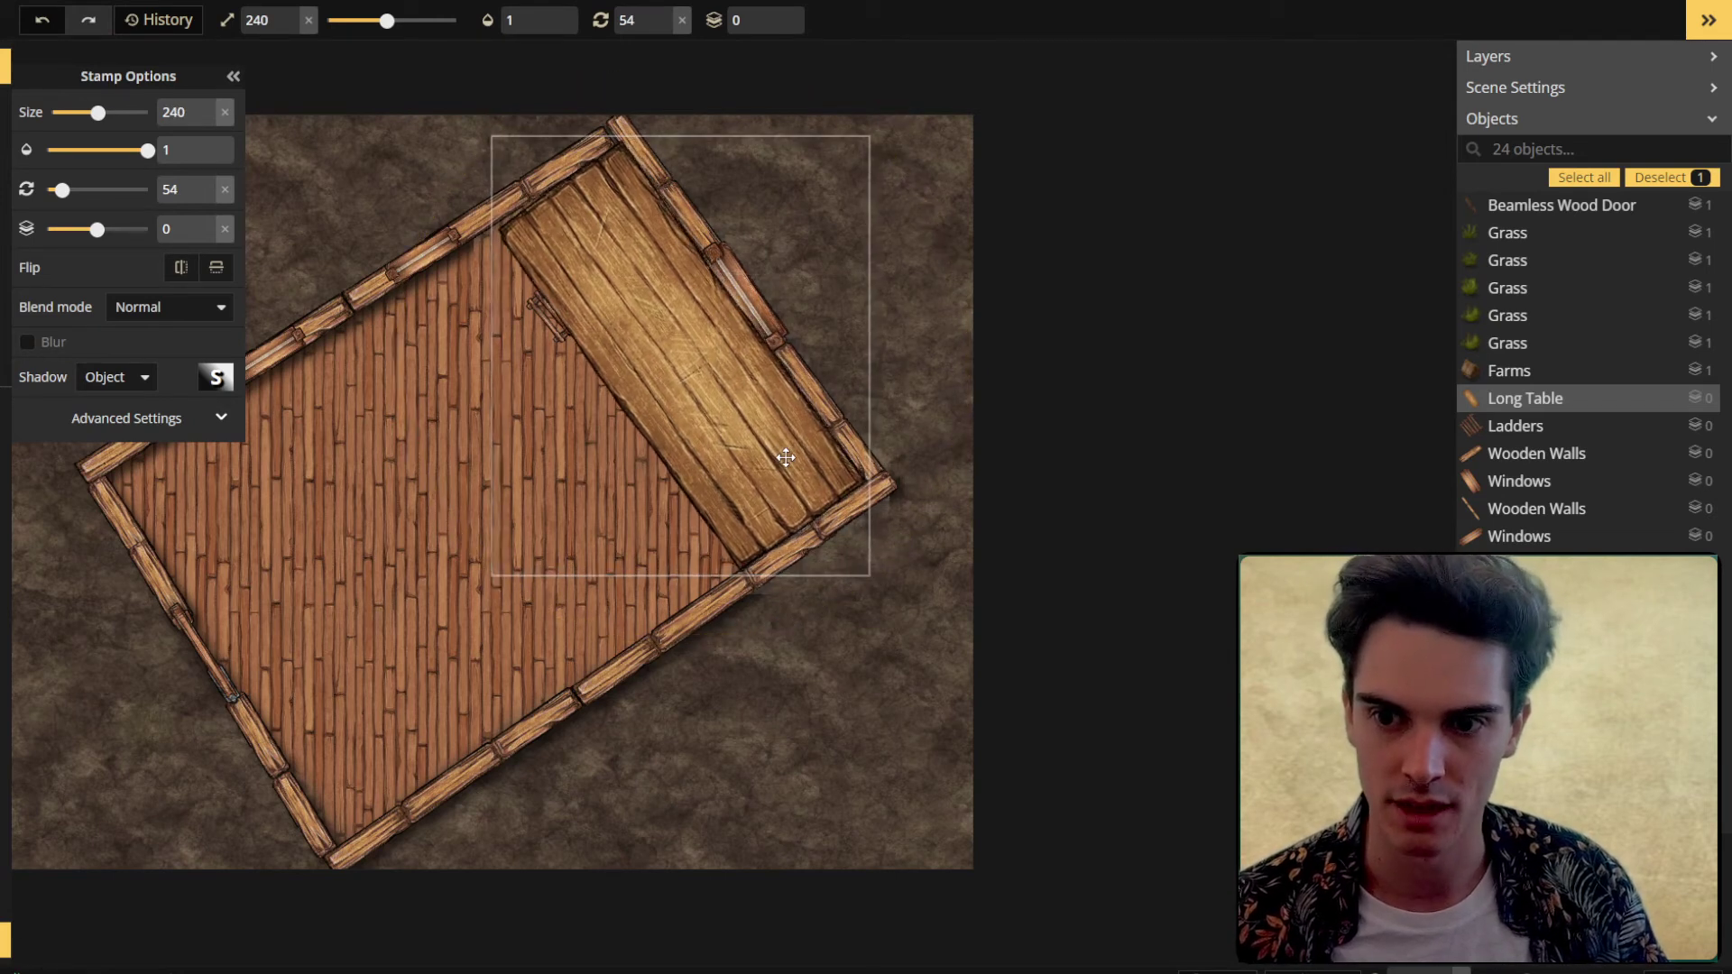
left_click(893, 121)
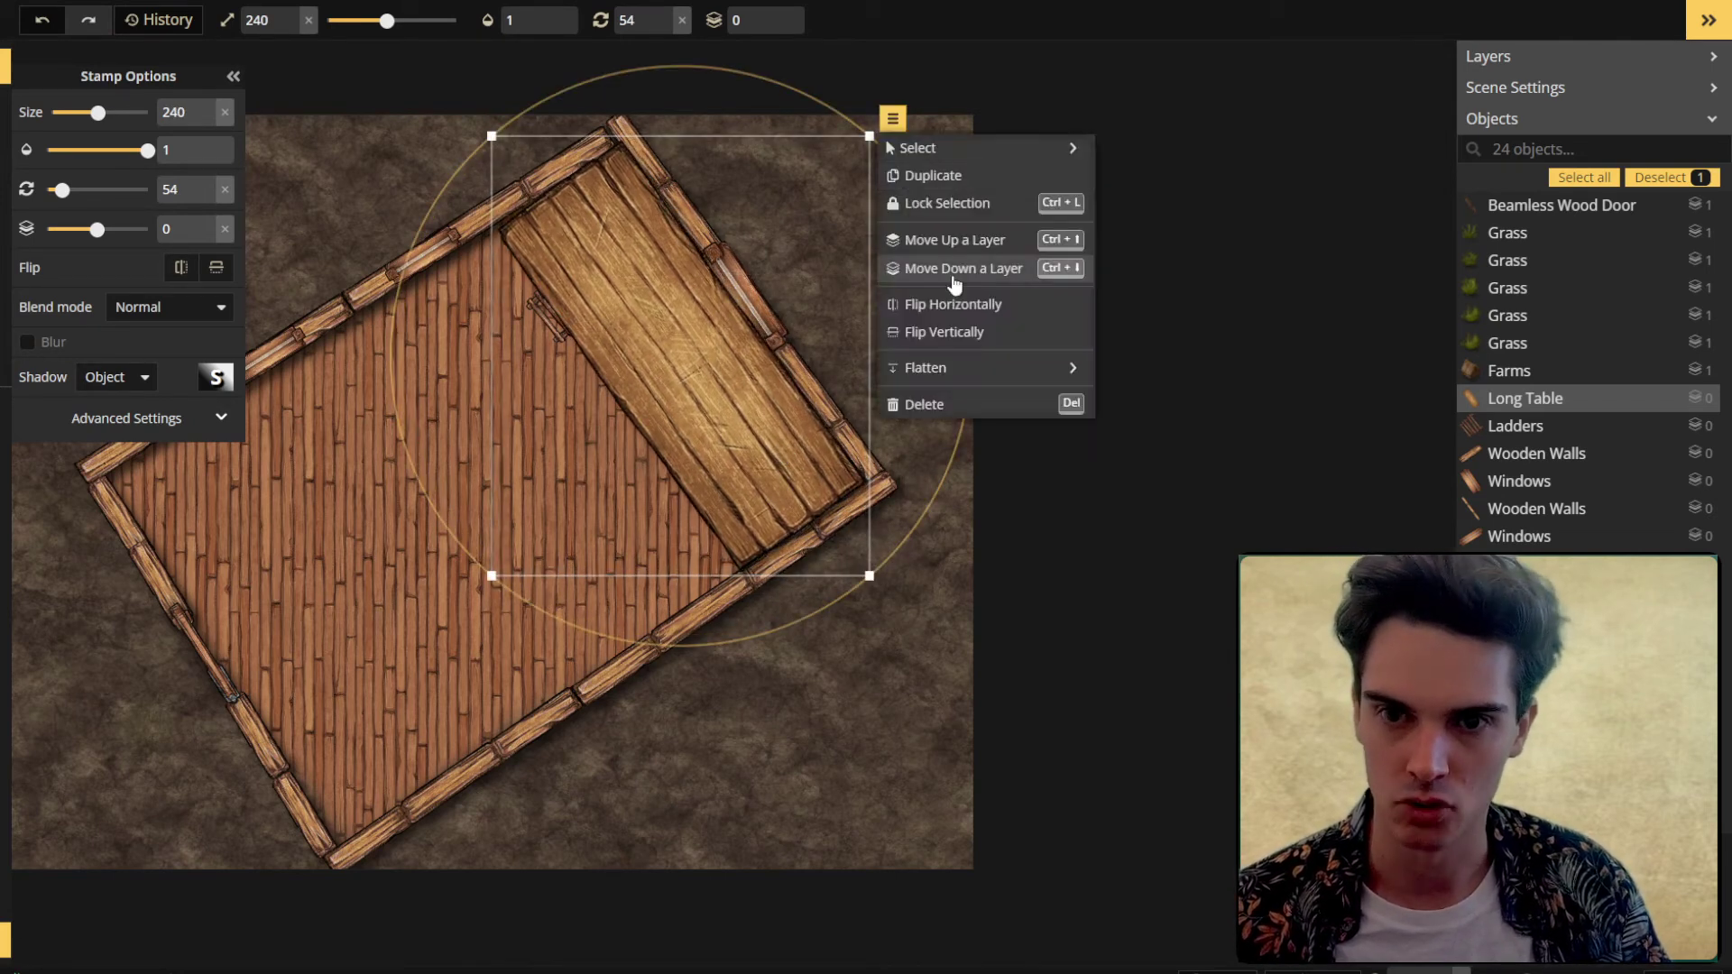
Step: Raise the ladder to layer 1 and reposition it against the inner edge of the Long Table
left_click(545, 340)
left_click(563, 336)
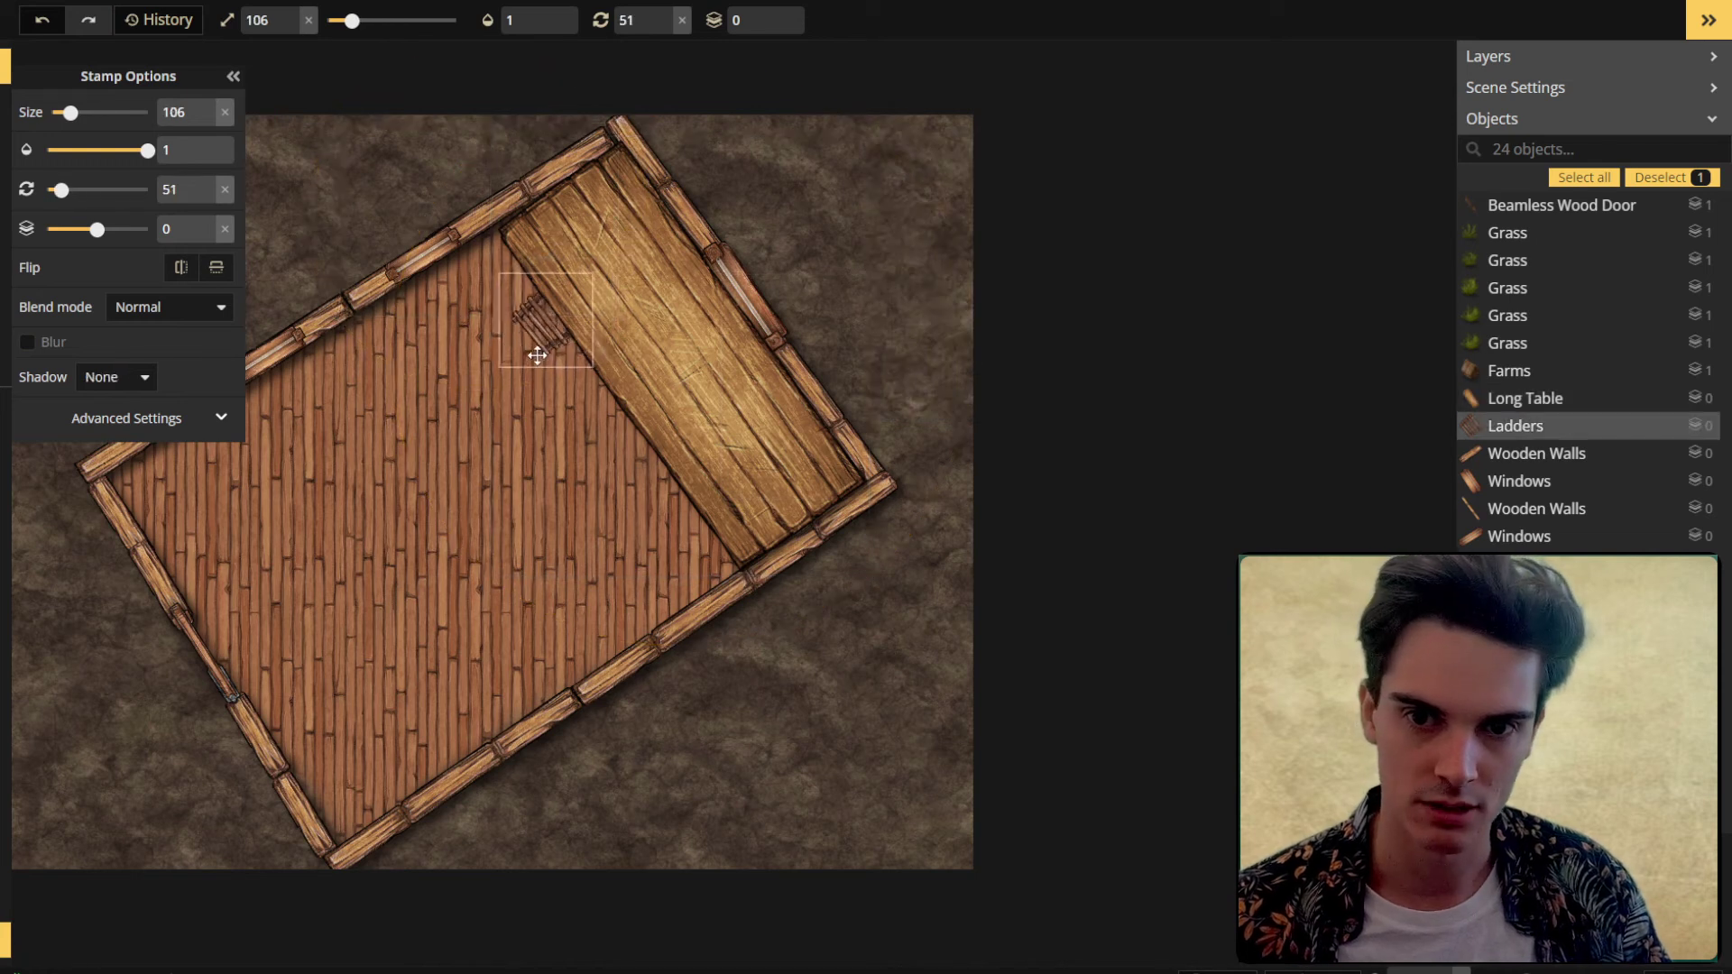
left_click(622, 256)
left_click(702, 379)
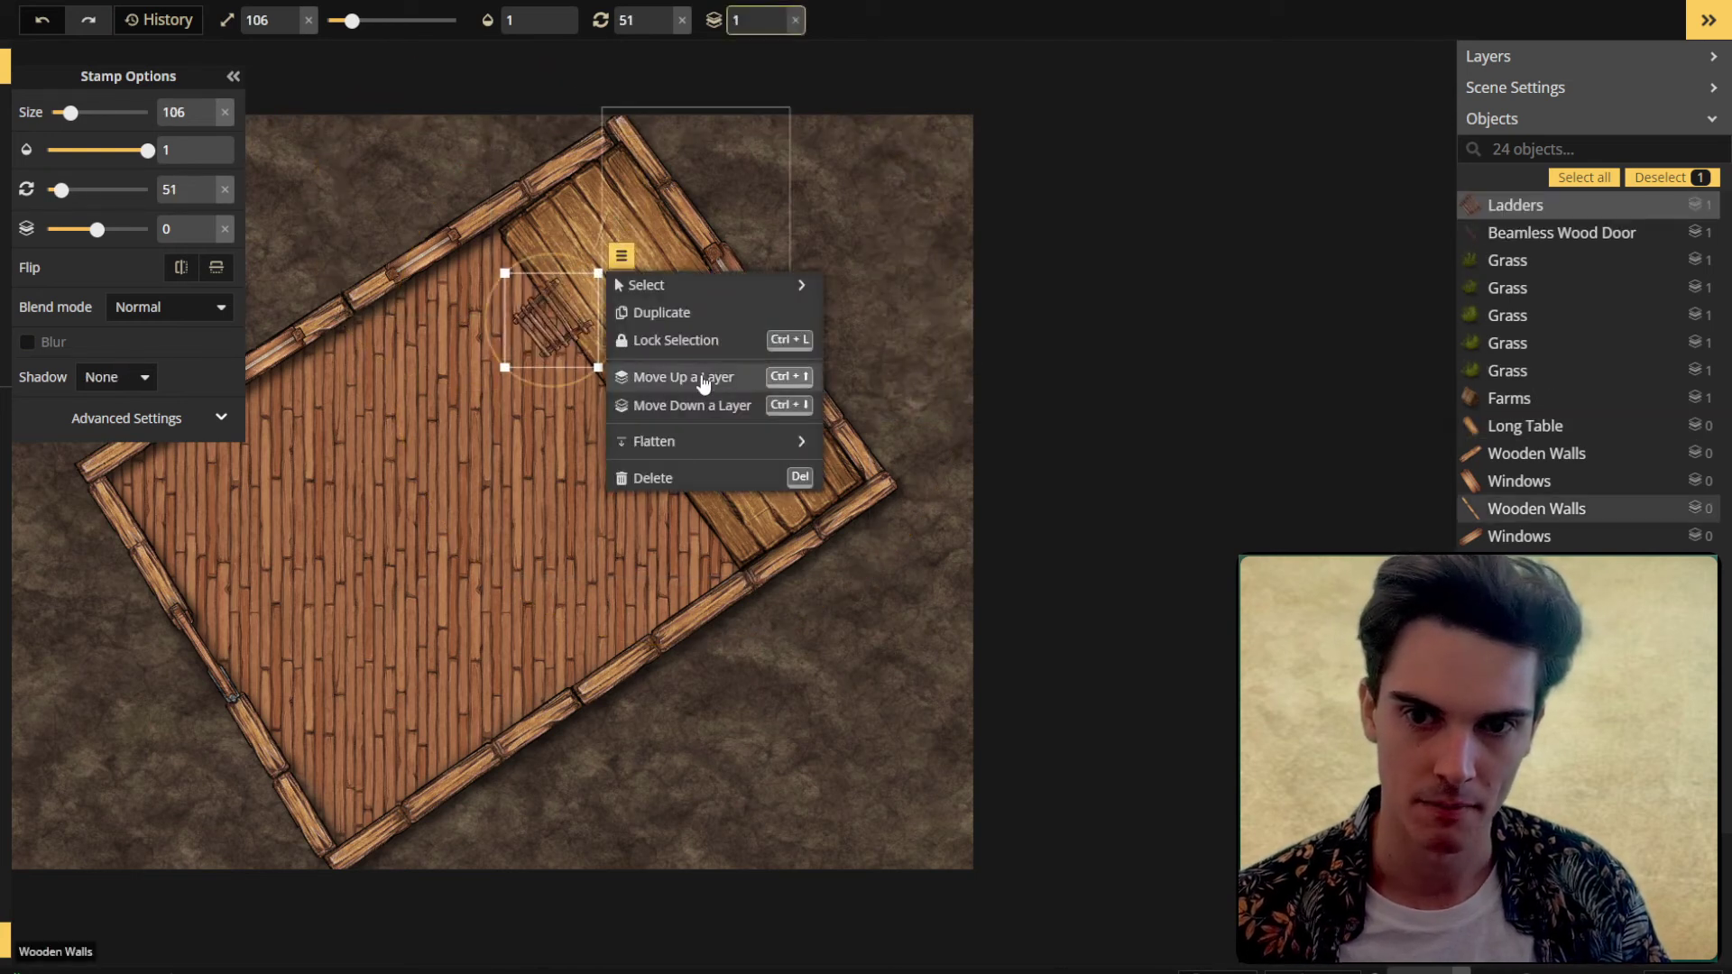
left_click(426, 336)
left_click(537, 337)
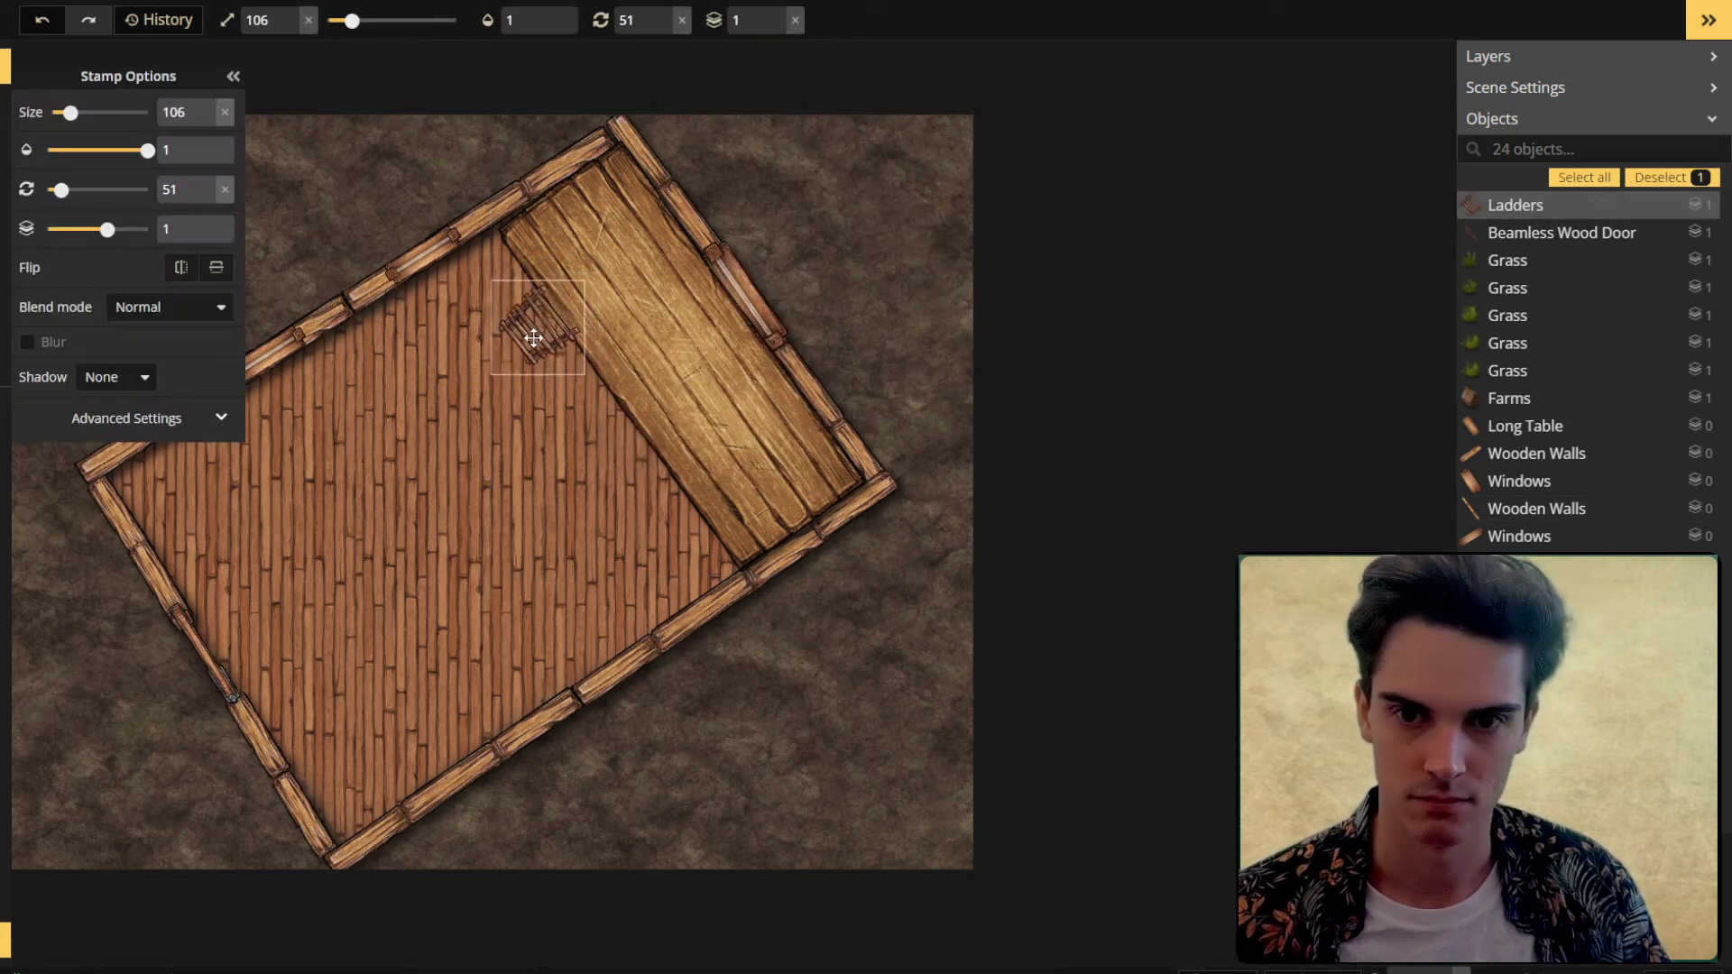
Step: Review the whole hut interior, comparing the Long Table, ladder and floor planks with the tilted walls
left_click(734, 425)
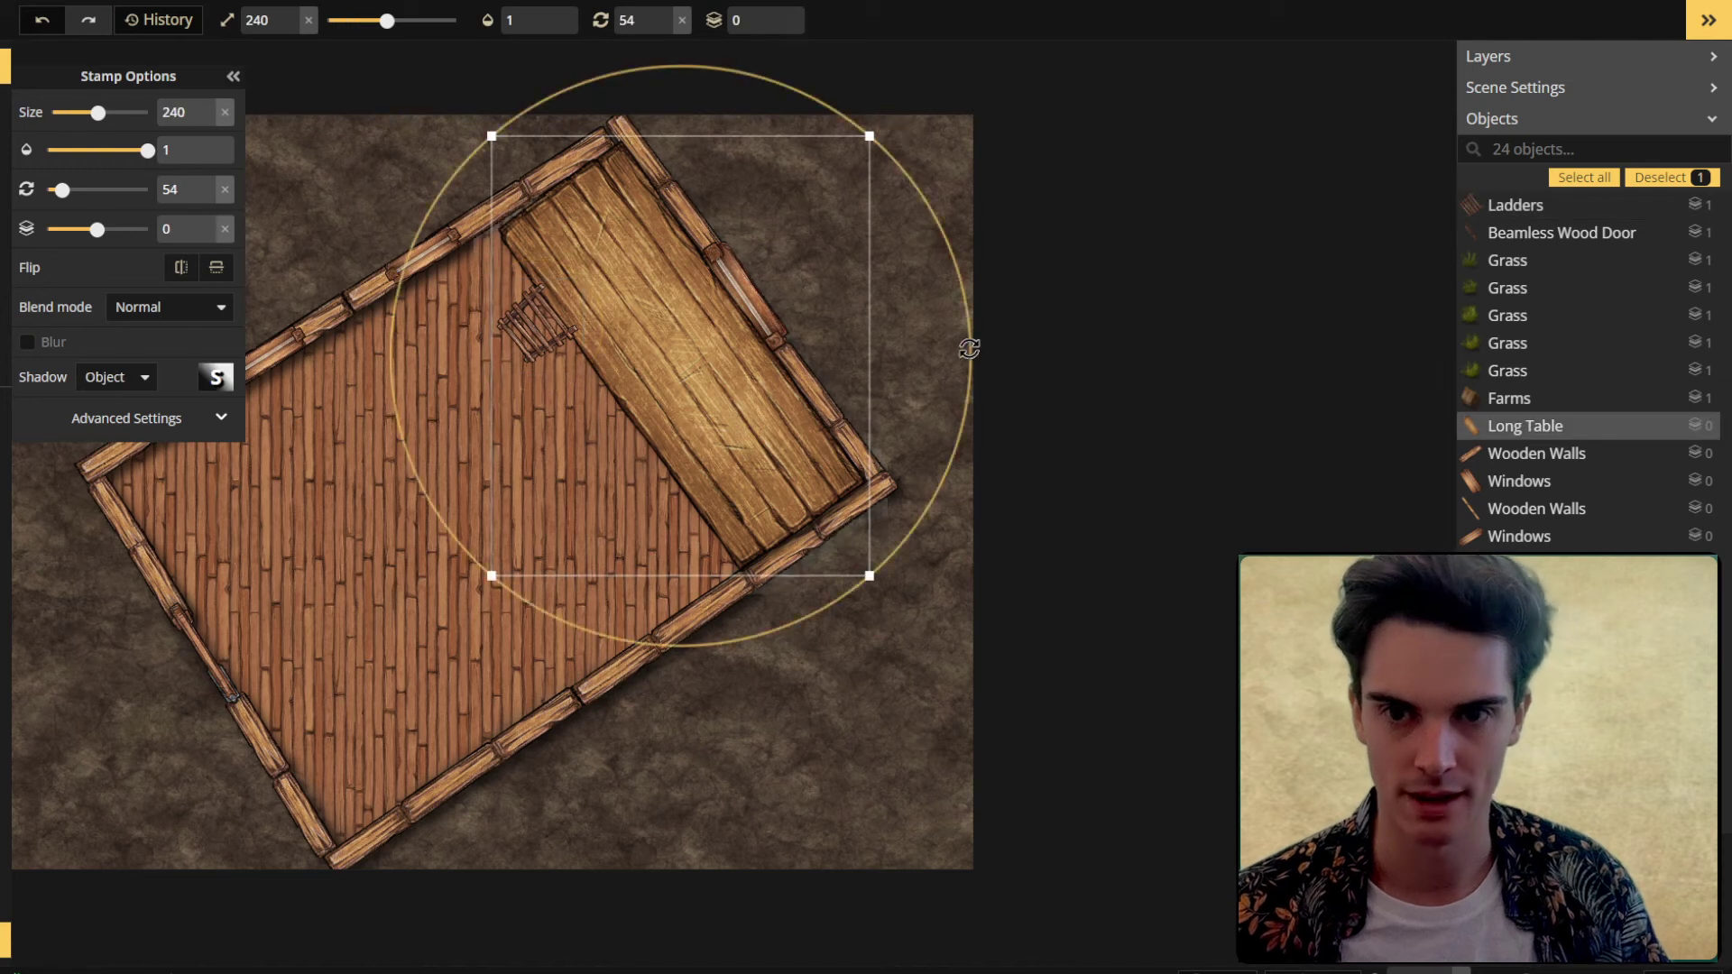
left_click(415, 502)
scroll(487, 564, "down", 2)
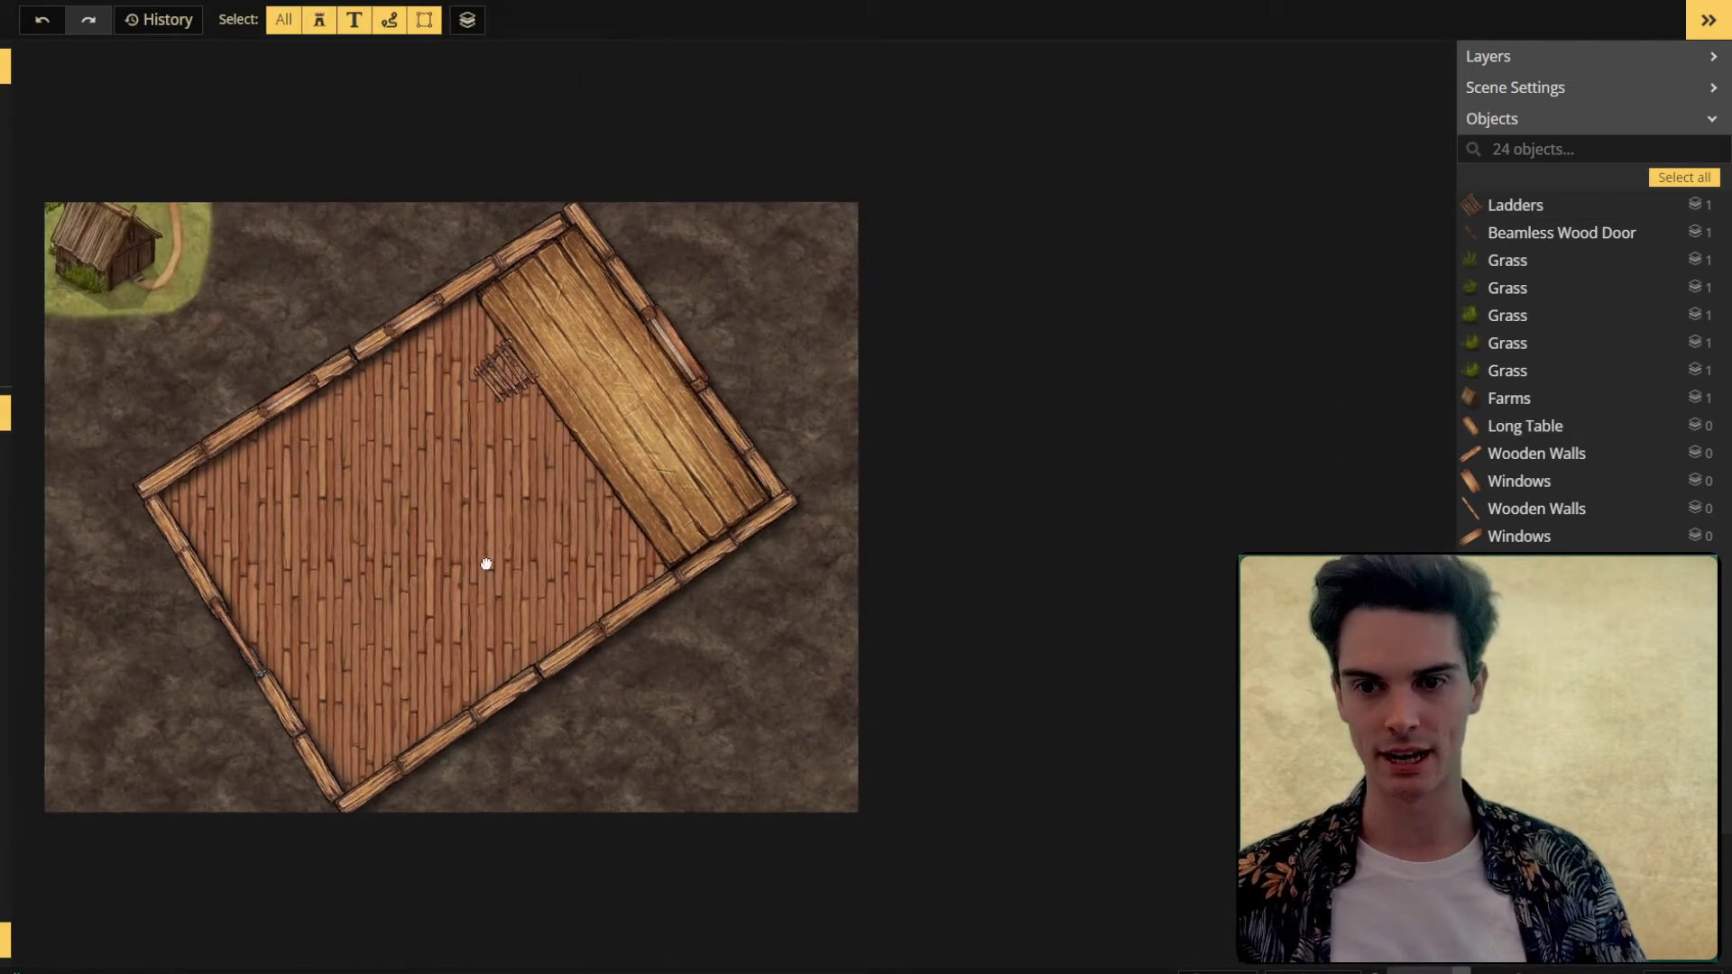
scroll(488, 564, "down", 1)
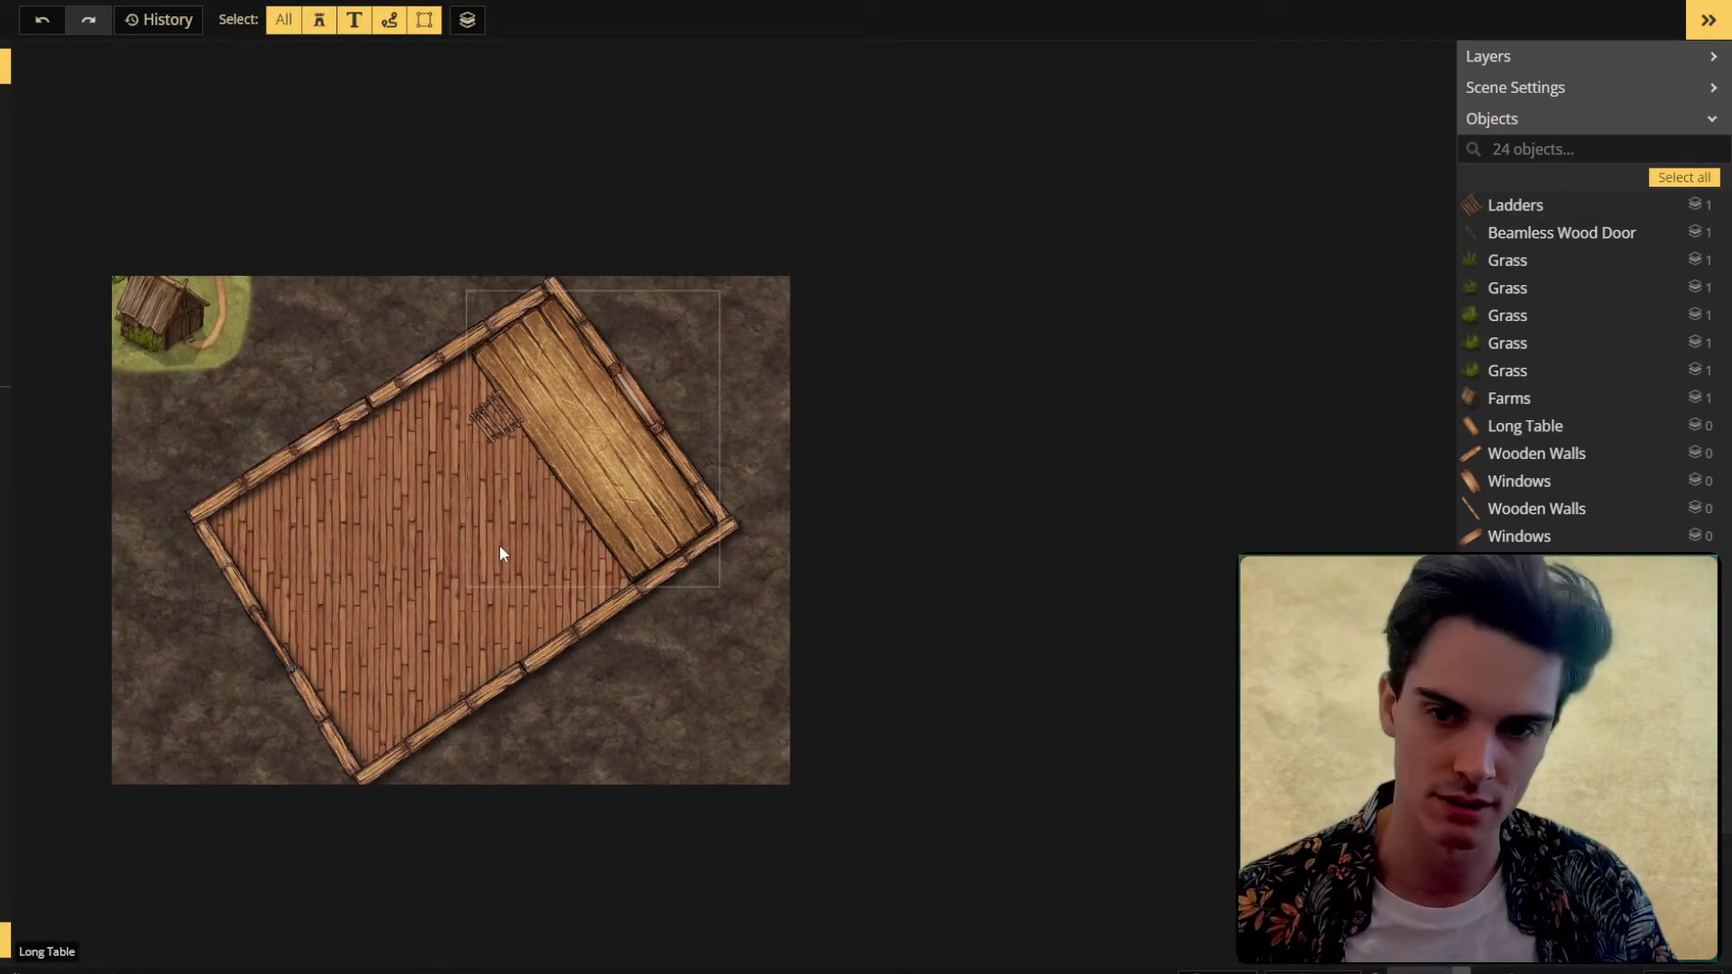
left_click_drag(500, 547, 646, 439)
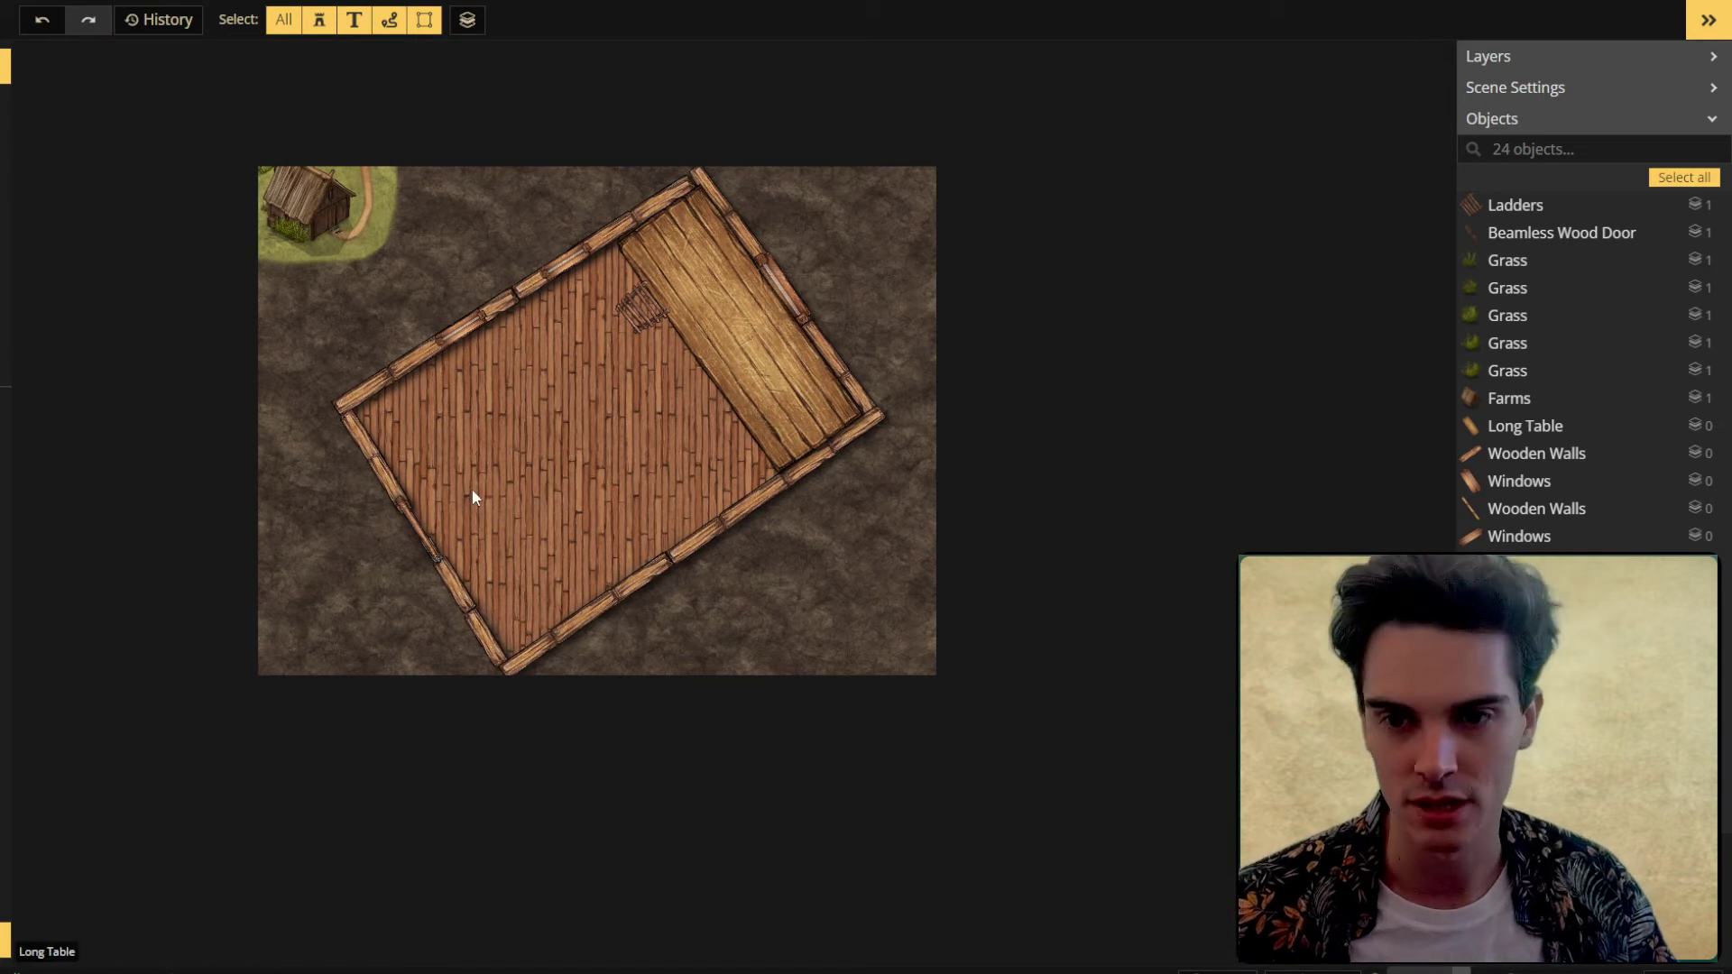
scroll(521, 458, "down", 1)
scroll(526, 437, "up", 2)
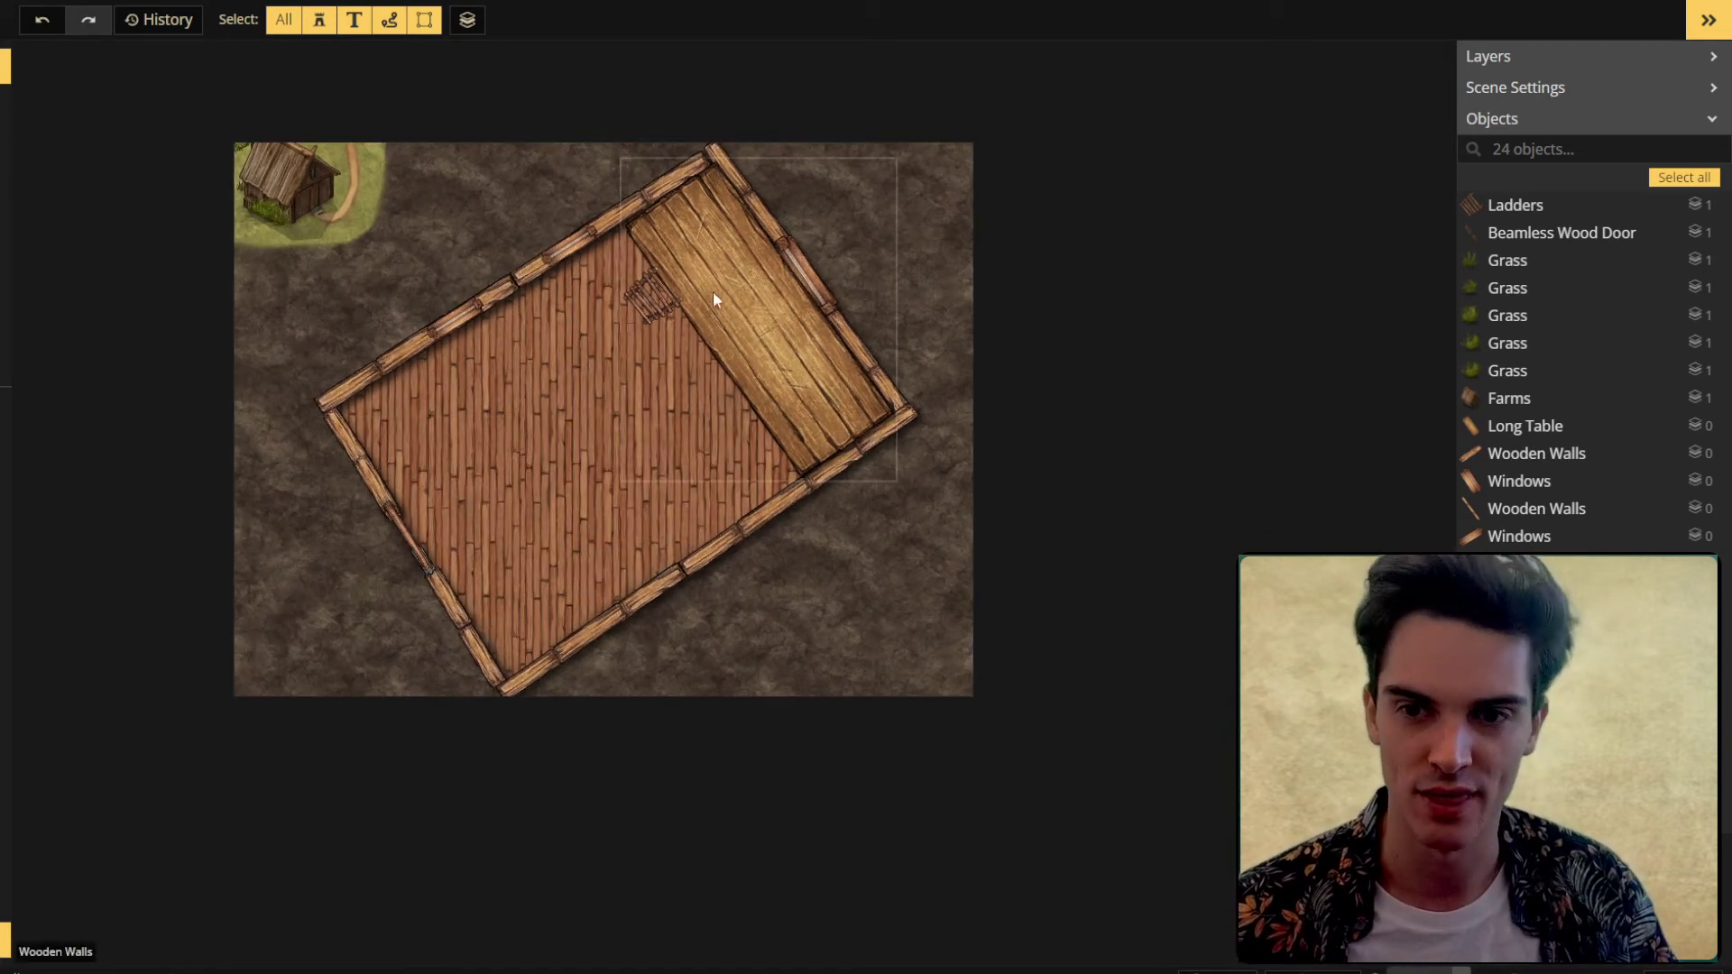
scroll(452, 502, "up", 1)
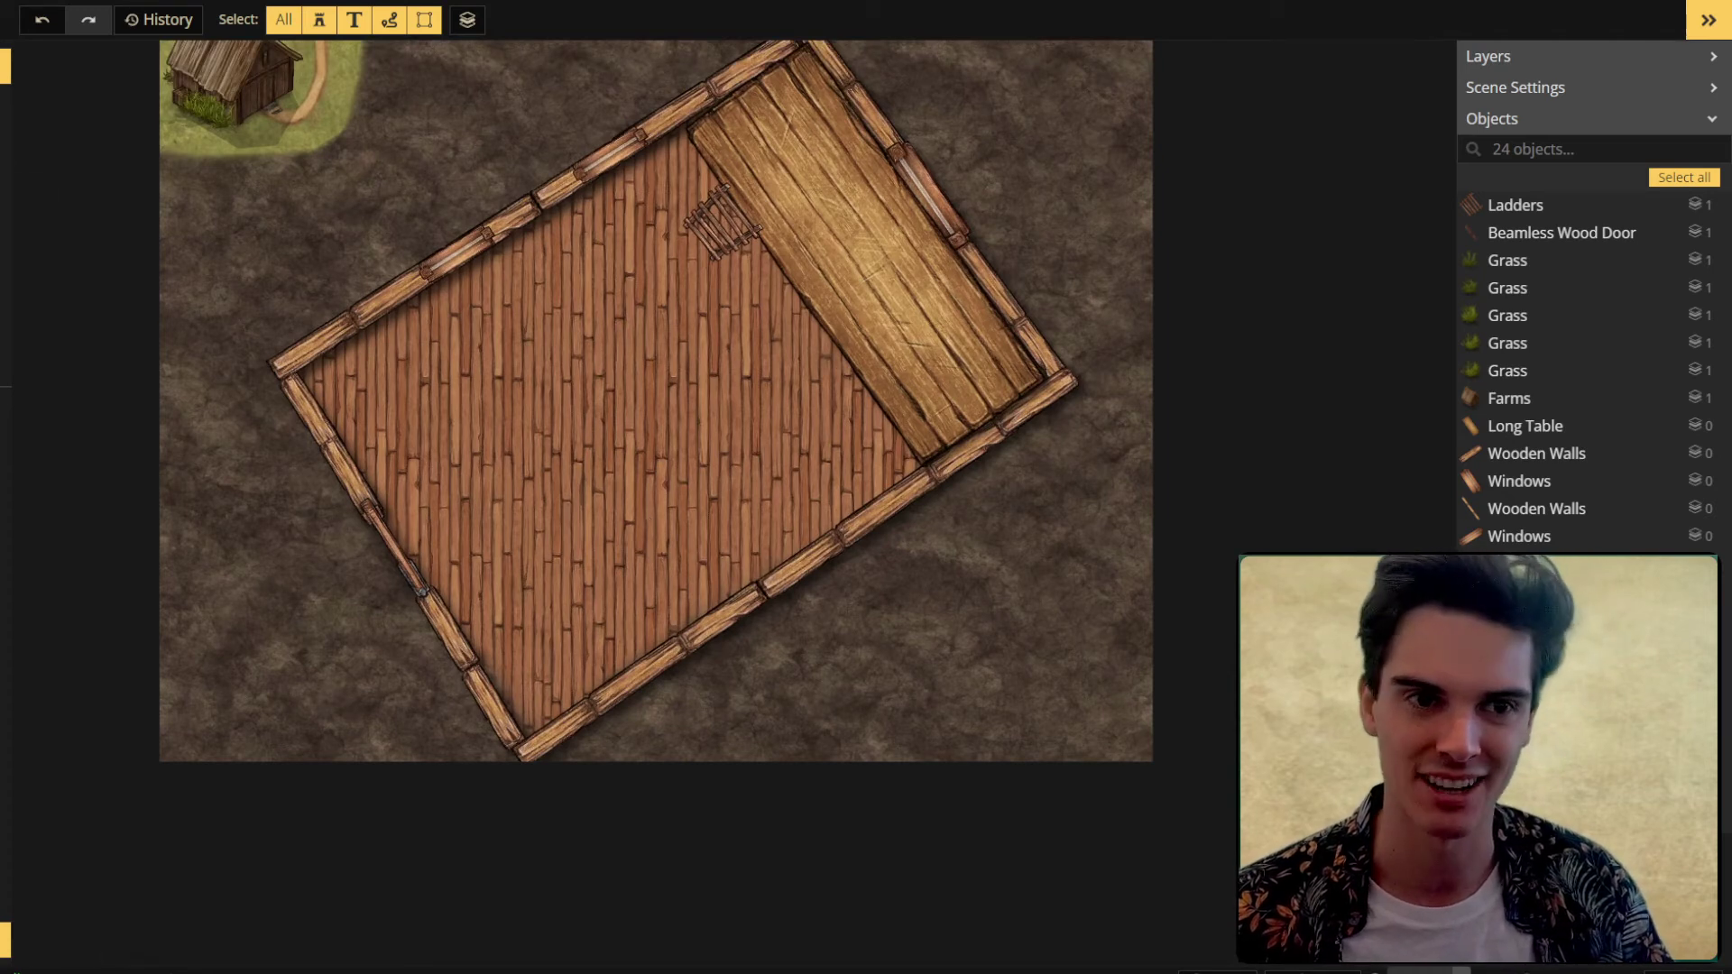
Step: Rotate the wood plank brush texture to 57 degrees and repaint the hut floor on the background layer at brush size 90
left_click(4, 140)
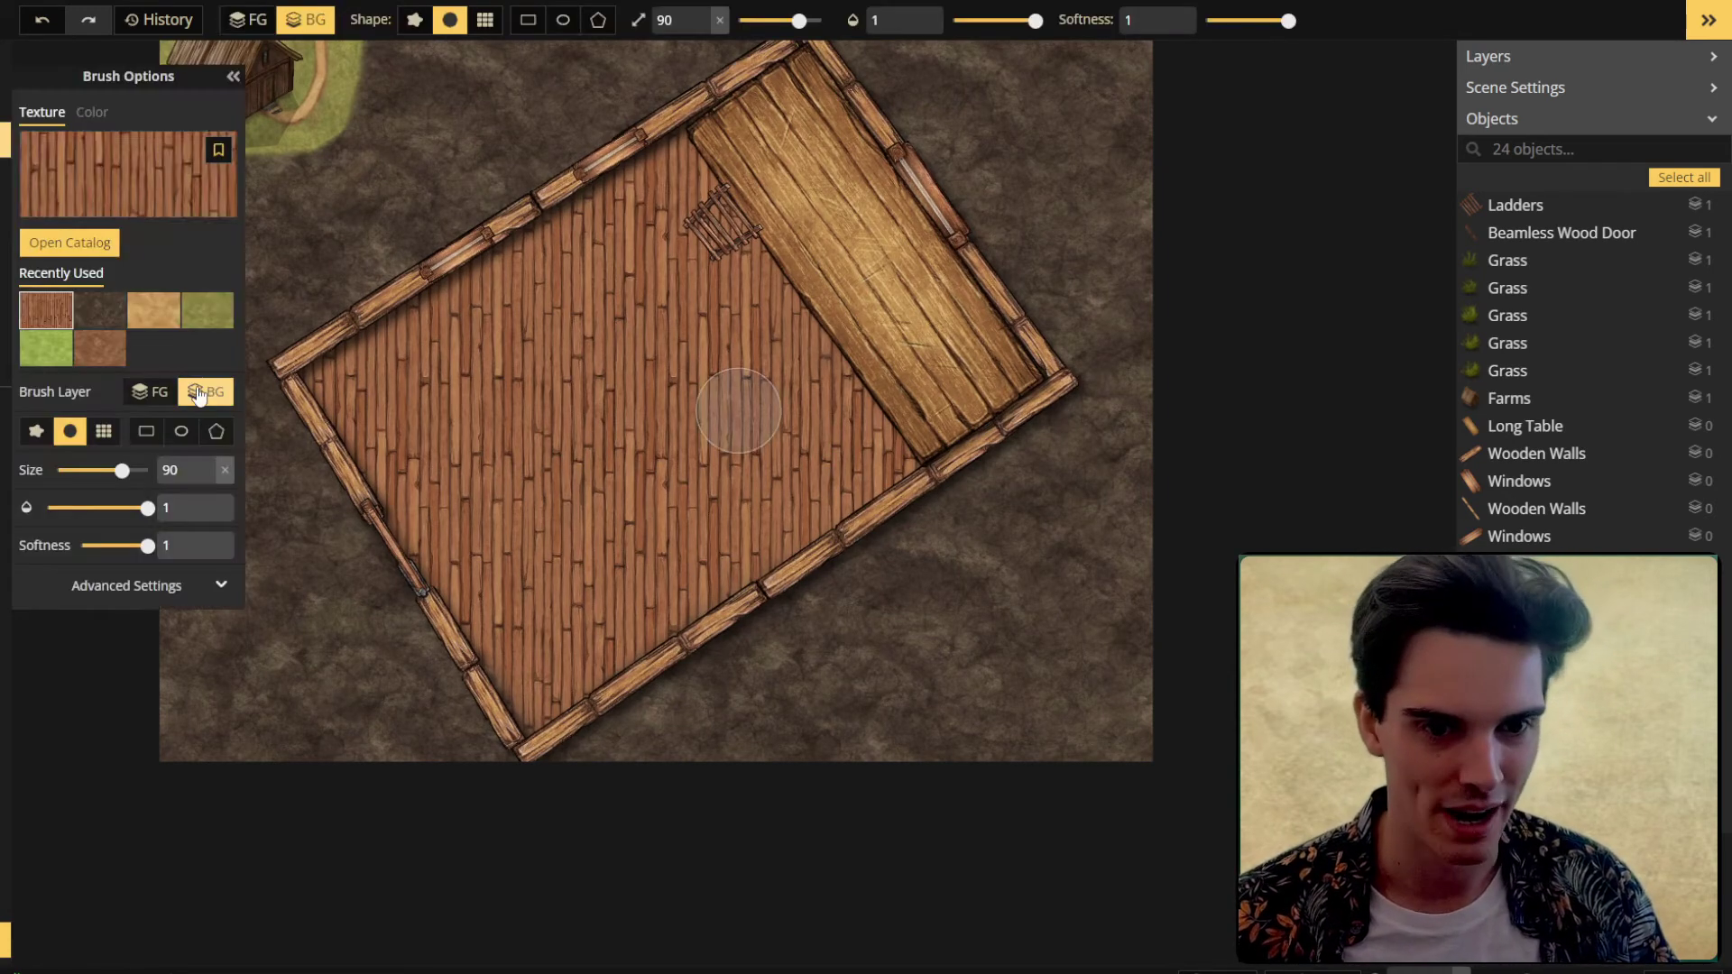
left_click(174, 602)
left_click_drag(54, 683, 79, 693)
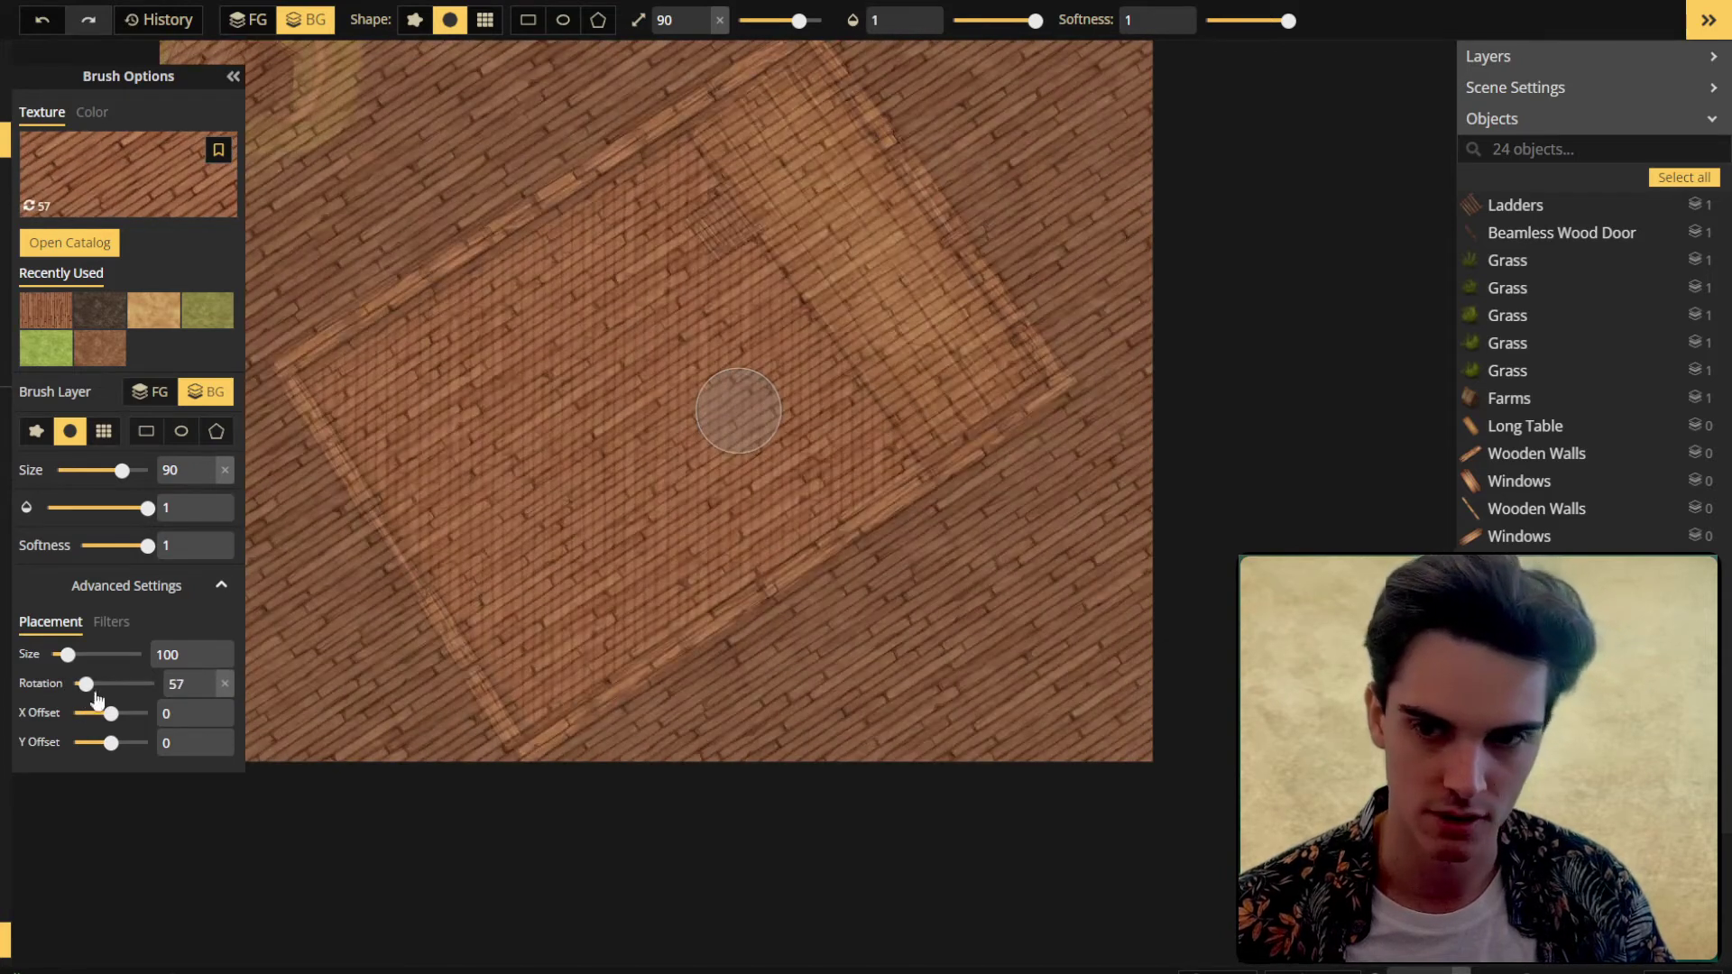
mouse_move(529, 360)
left_mouse_down()
mouse_move(487, 321)
mouse_move(538, 317)
mouse_move(501, 309)
left_mouse_up()
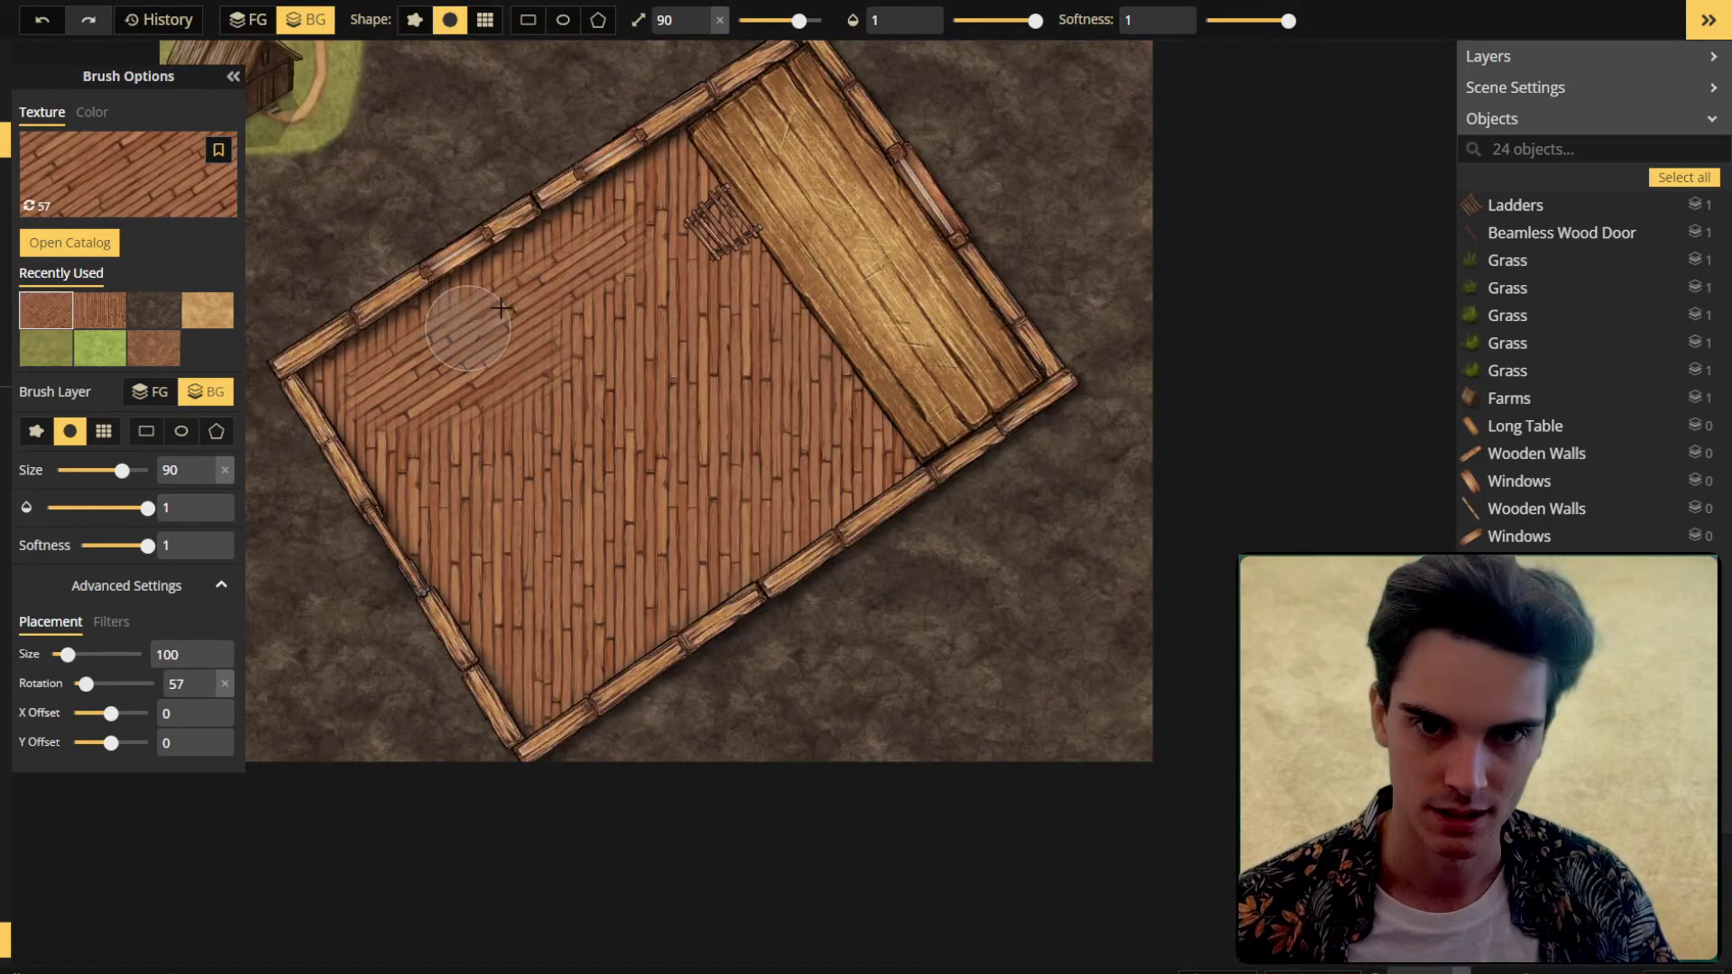
mouse_move(339, 385)
left_mouse_down()
mouse_move(677, 183)
mouse_move(376, 365)
left_mouse_up()
left_click_drag(432, 512, 499, 603)
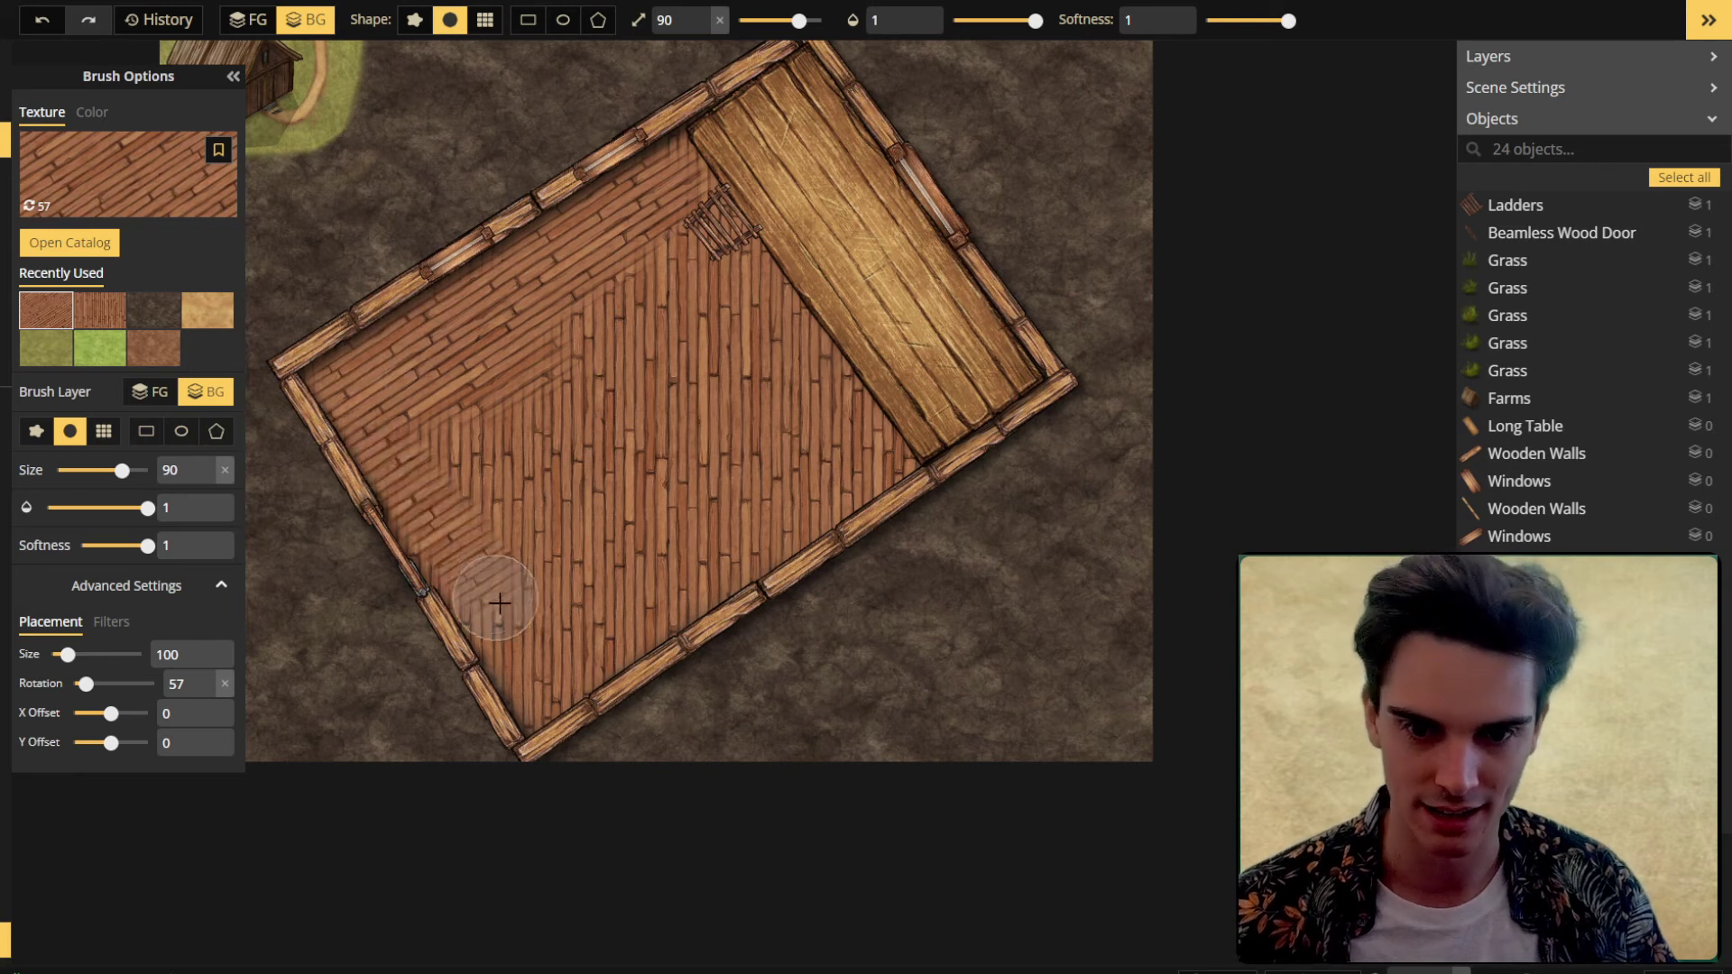
mouse_move(549, 697)
left_mouse_down()
mouse_move(619, 263)
mouse_move(580, 533)
mouse_move(619, 649)
mouse_move(627, 253)
mouse_move(688, 263)
mouse_move(856, 434)
mouse_move(665, 587)
mouse_move(510, 602)
mouse_move(548, 428)
left_mouse_up()
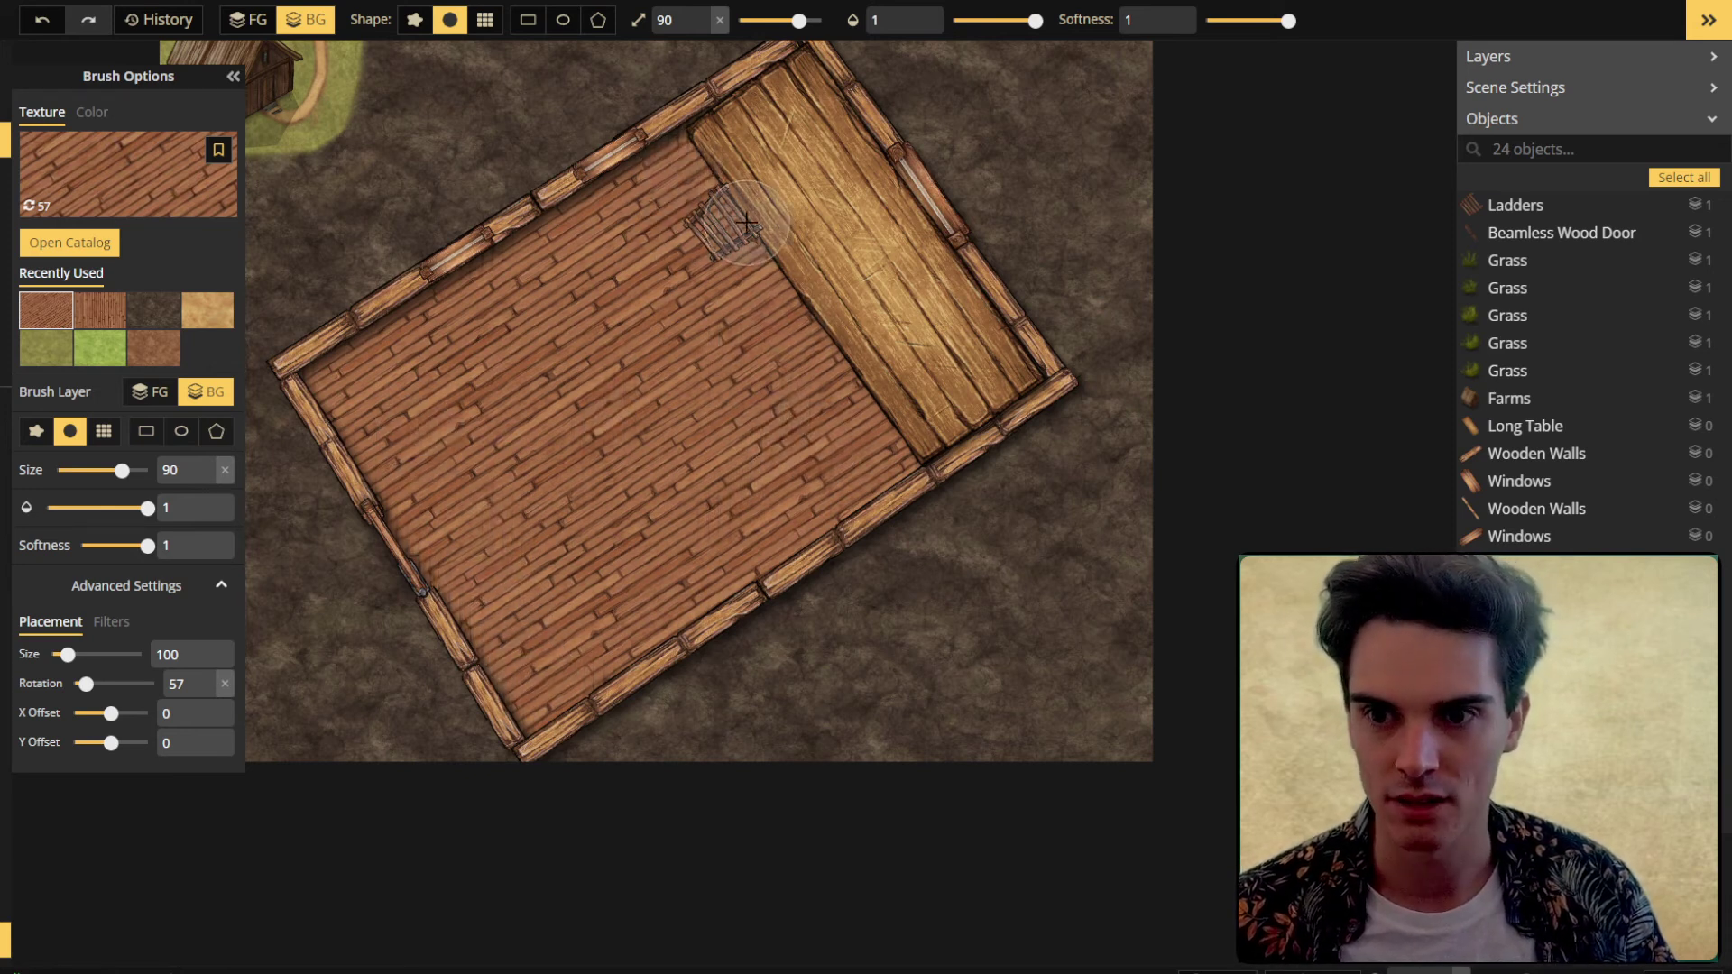
left_click_drag(873, 349, 790, 210)
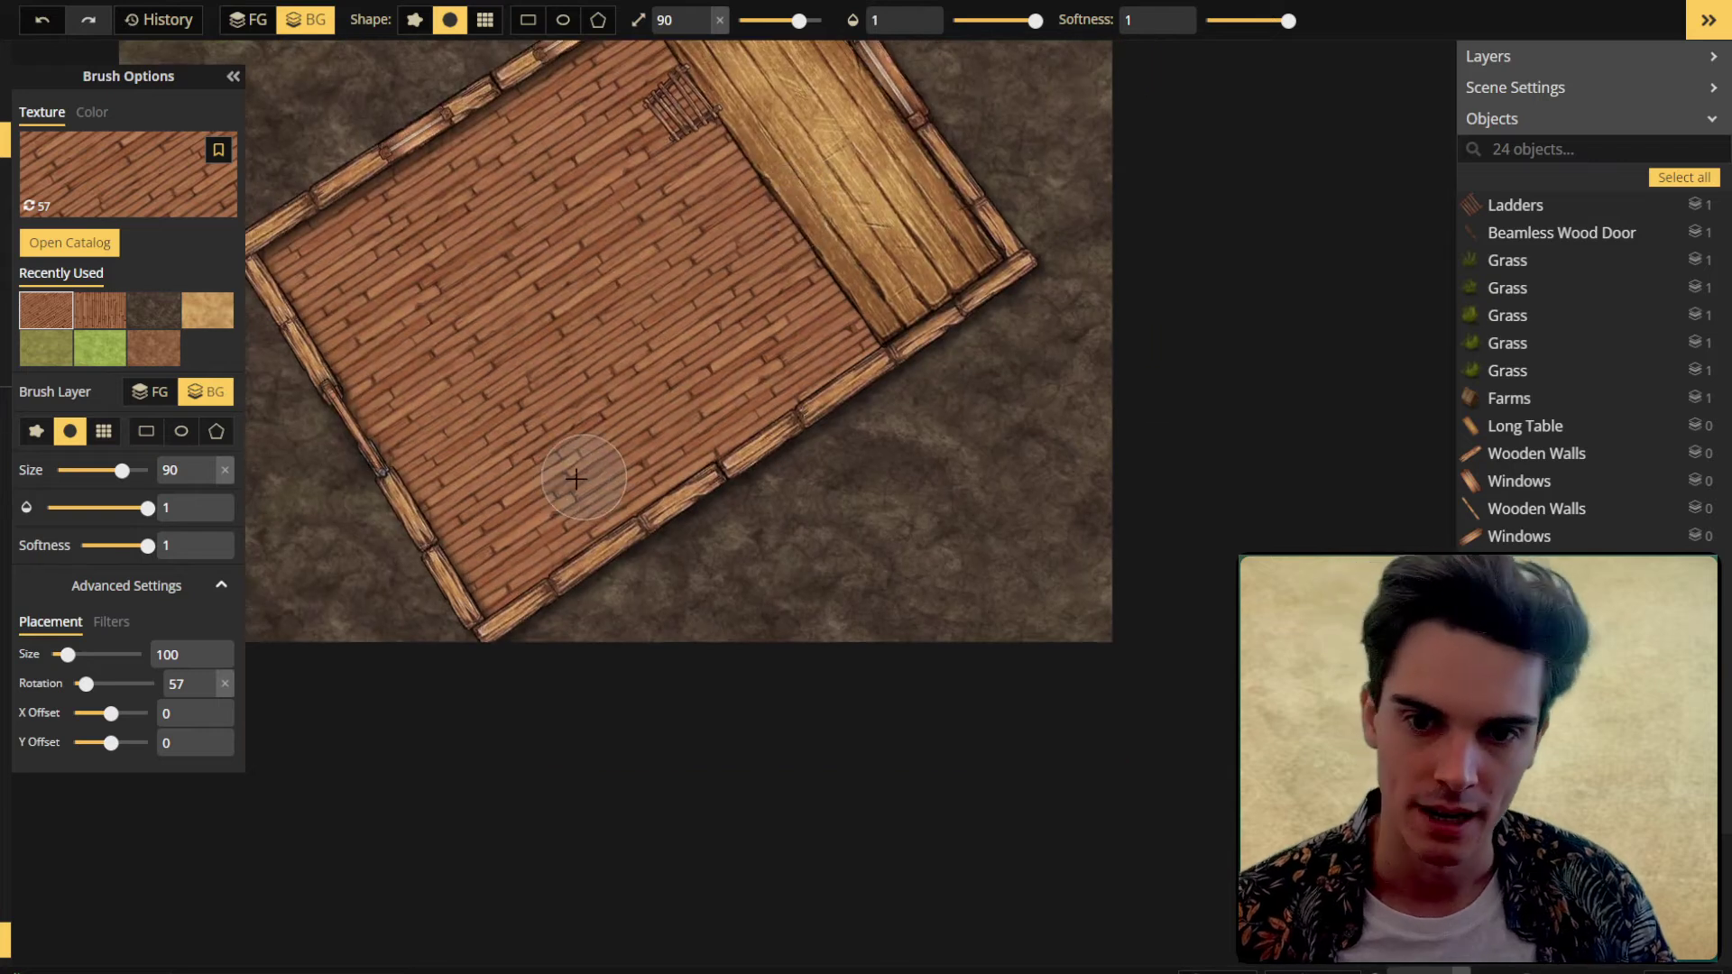
left_click_drag(775, 289, 496, 429)
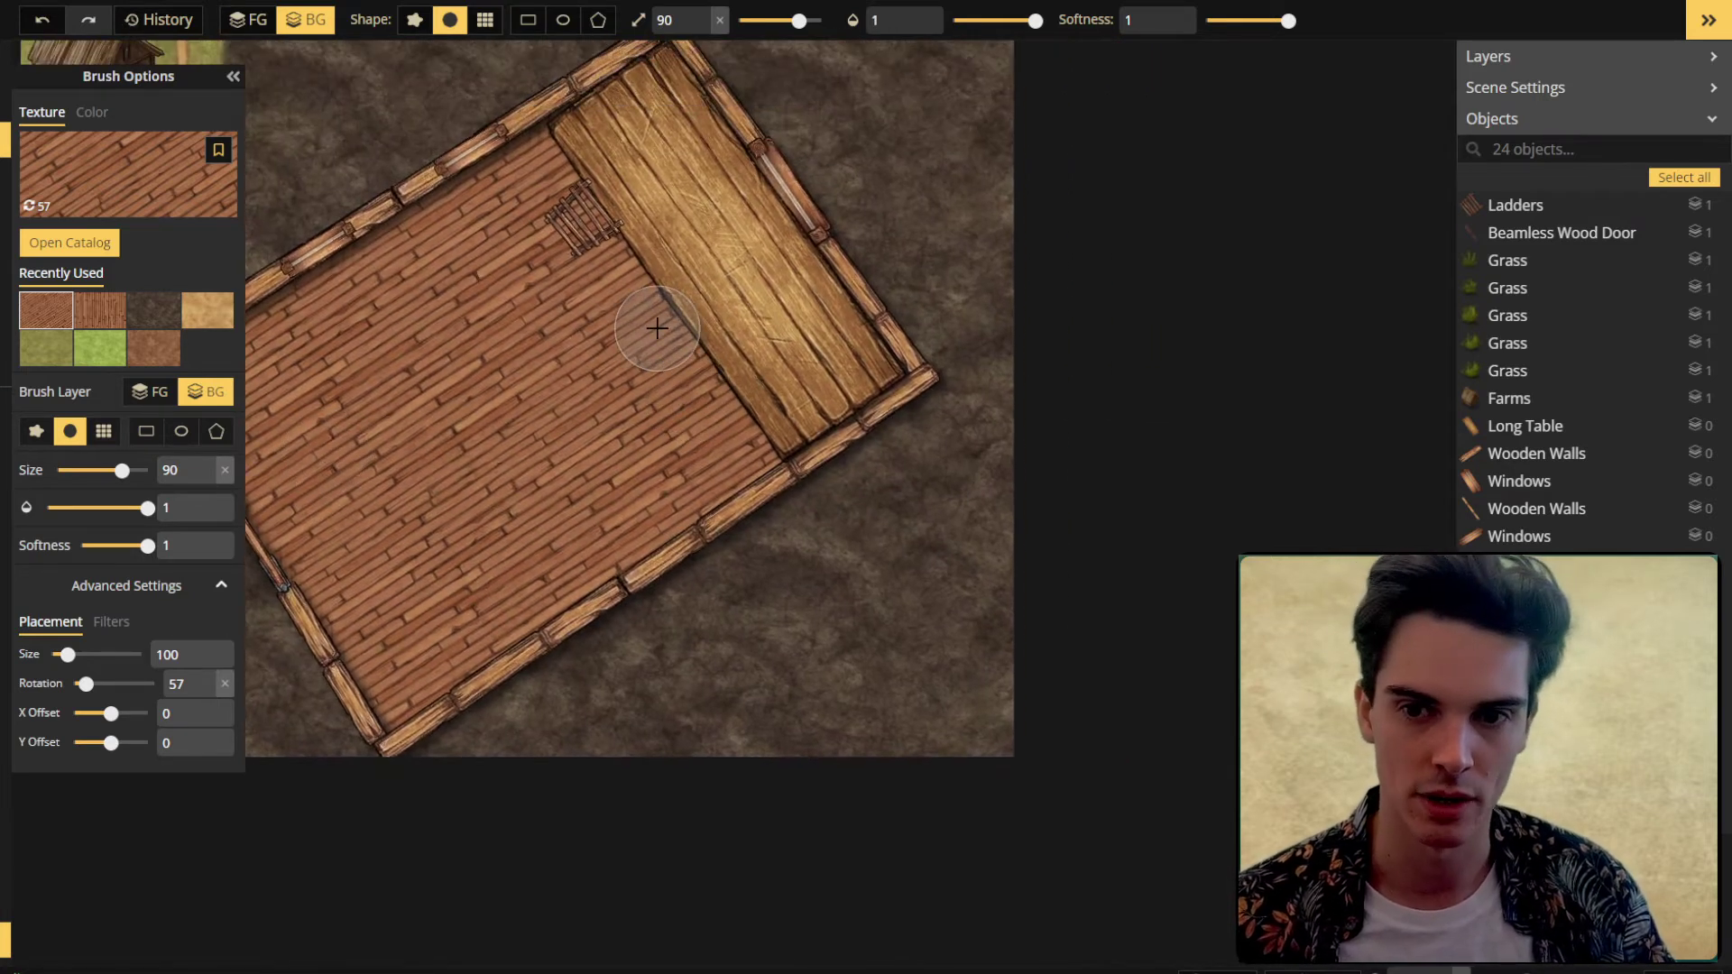
scroll(656, 328, "down", 1)
left_click(5, 65)
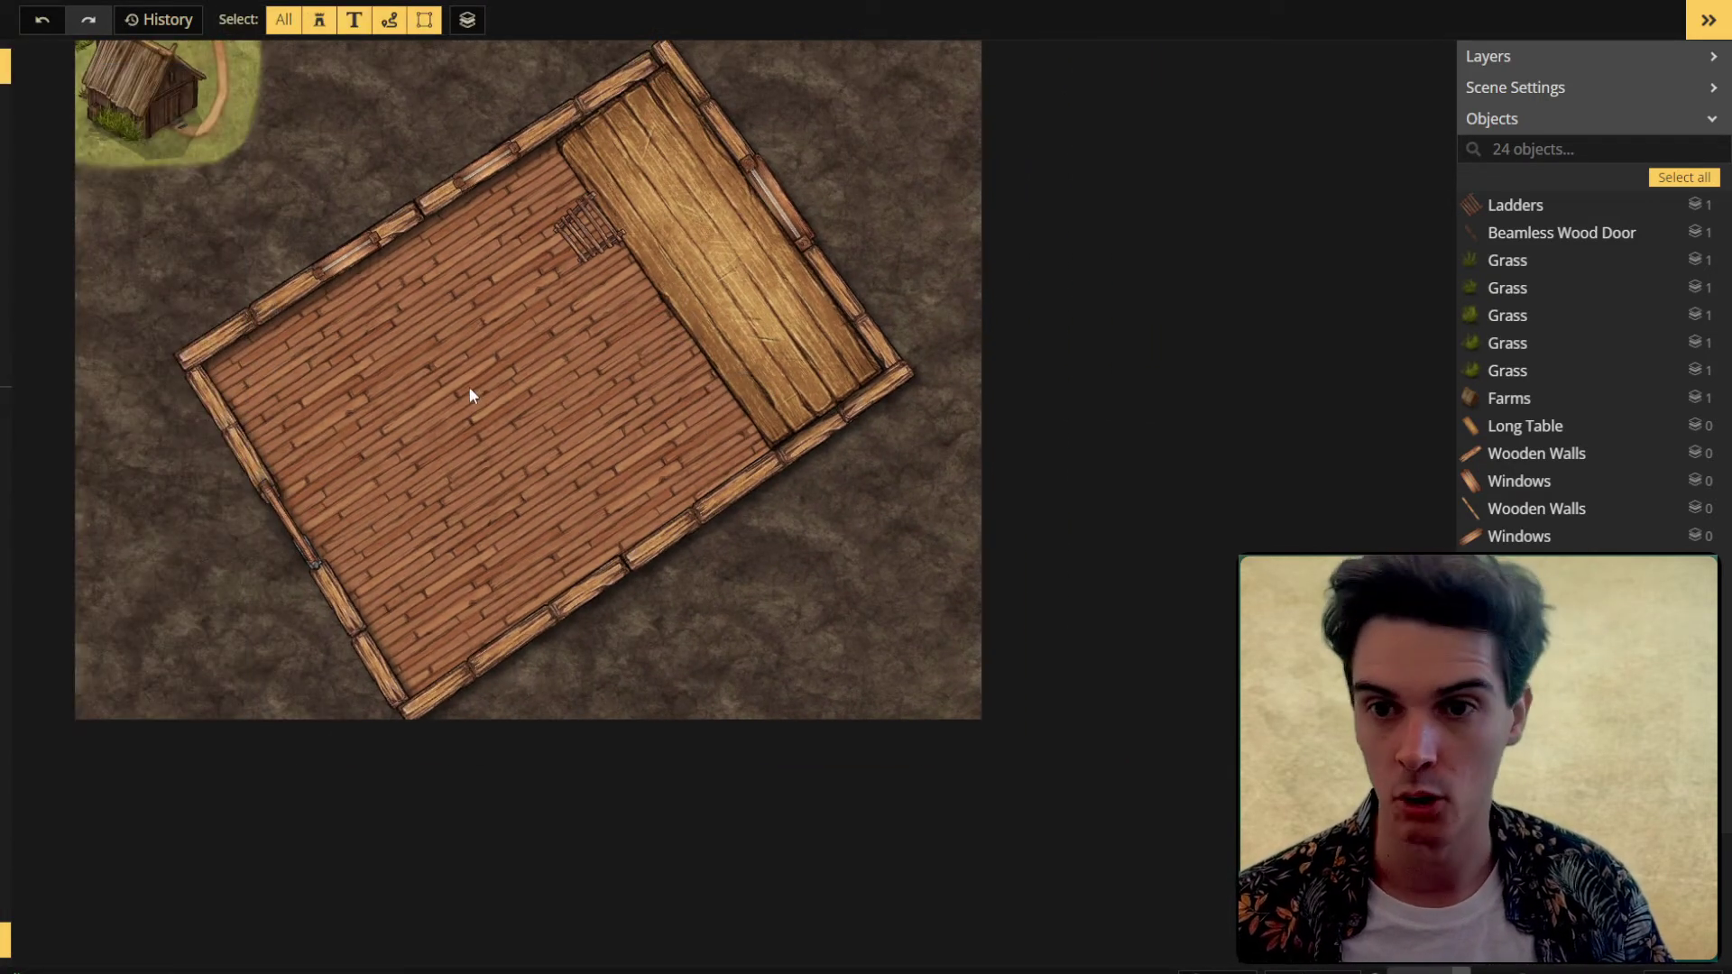
Step: Check the Long Table's rotation against the tilted hut walls
left_click(687, 374)
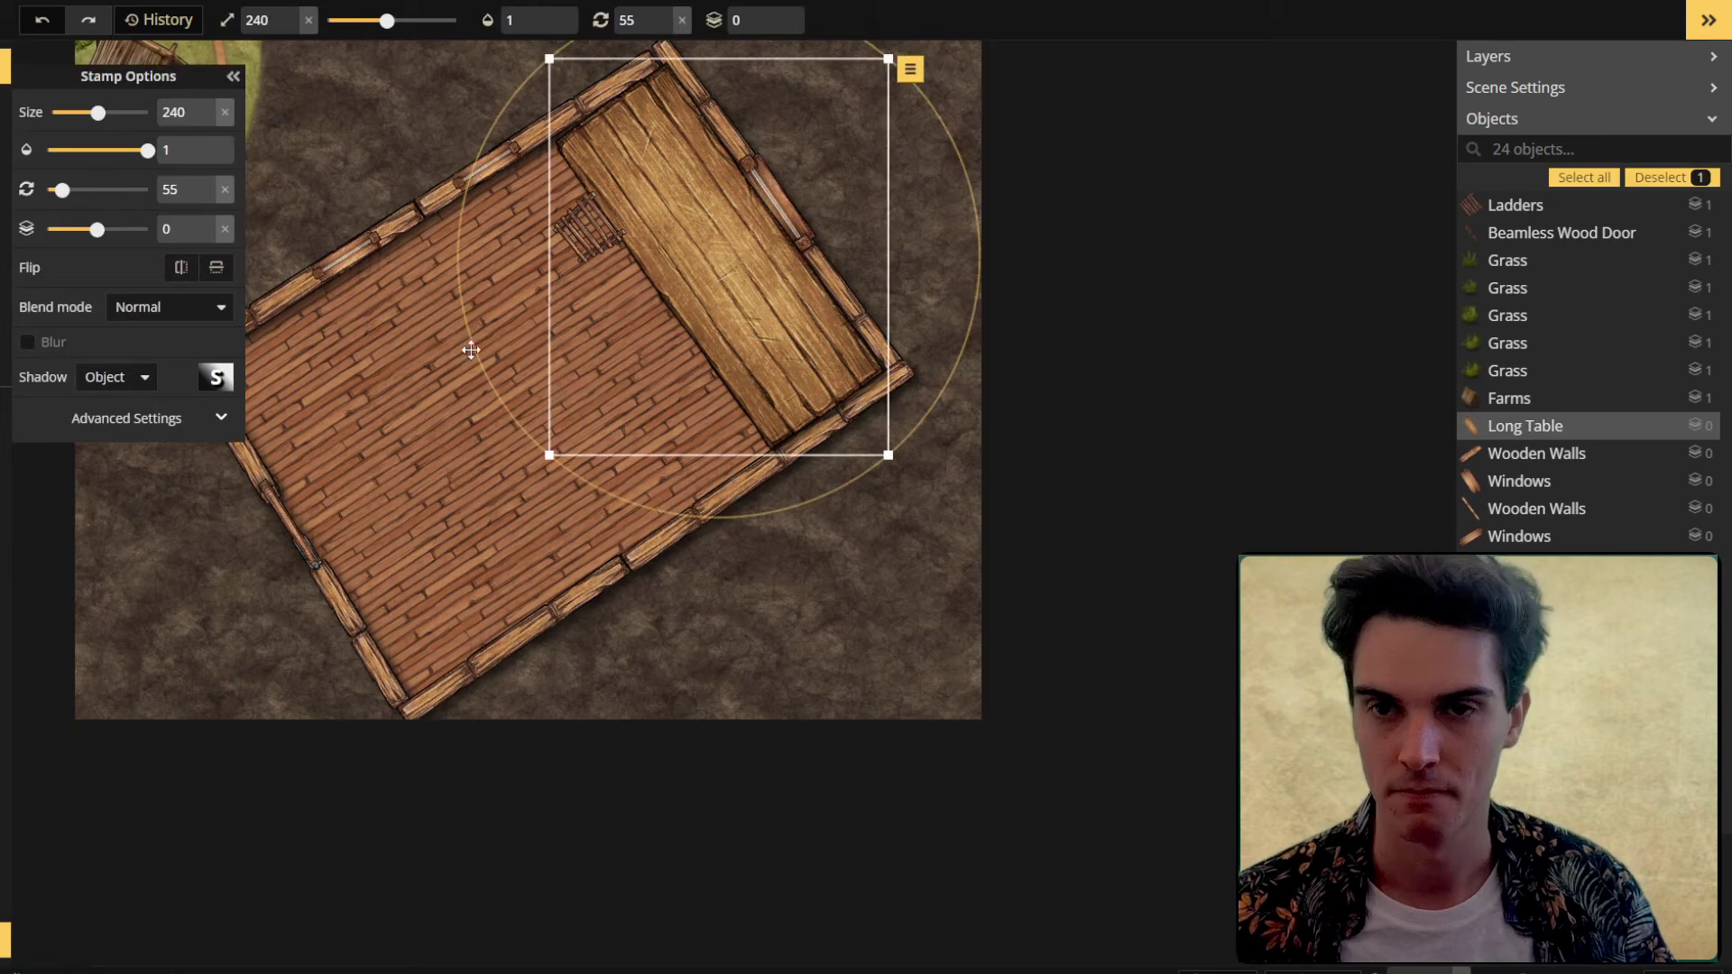
left_click(426, 385)
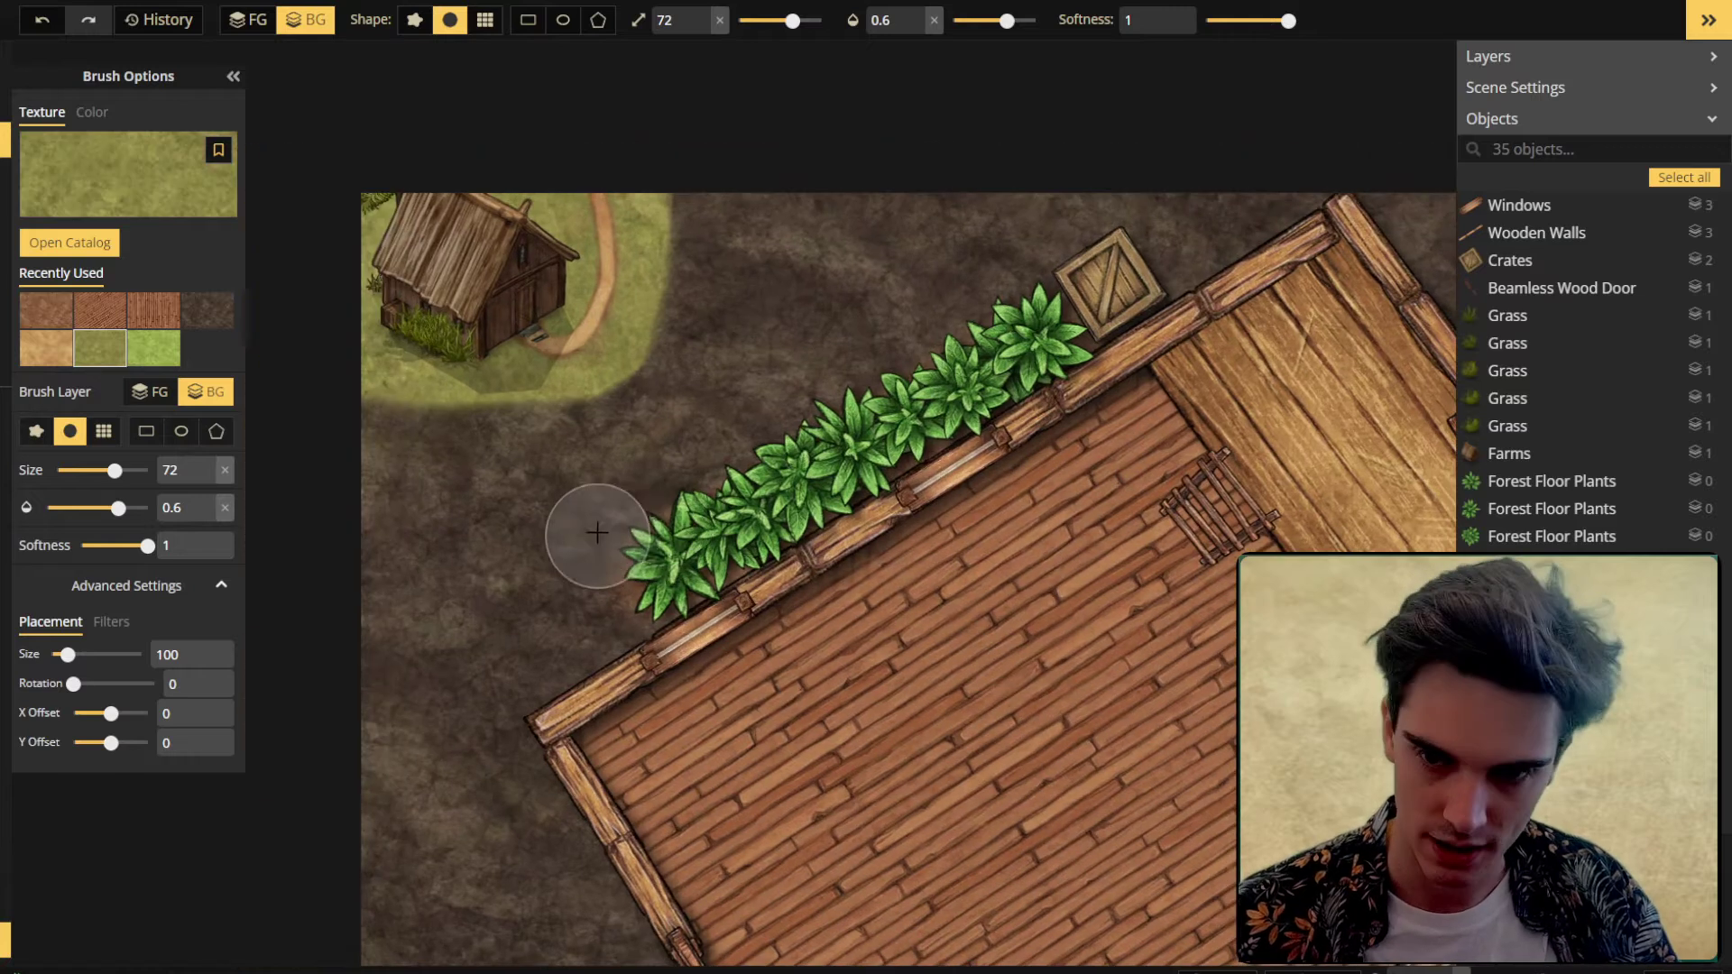
Step: Paint the green grass texture on the background layer outside the hut's long and upper-right walls at brush size 72, softness 1
mouse_move(598, 537)
left_mouse_down()
mouse_move(600, 631)
mouse_move(538, 608)
mouse_move(713, 438)
left_mouse_up()
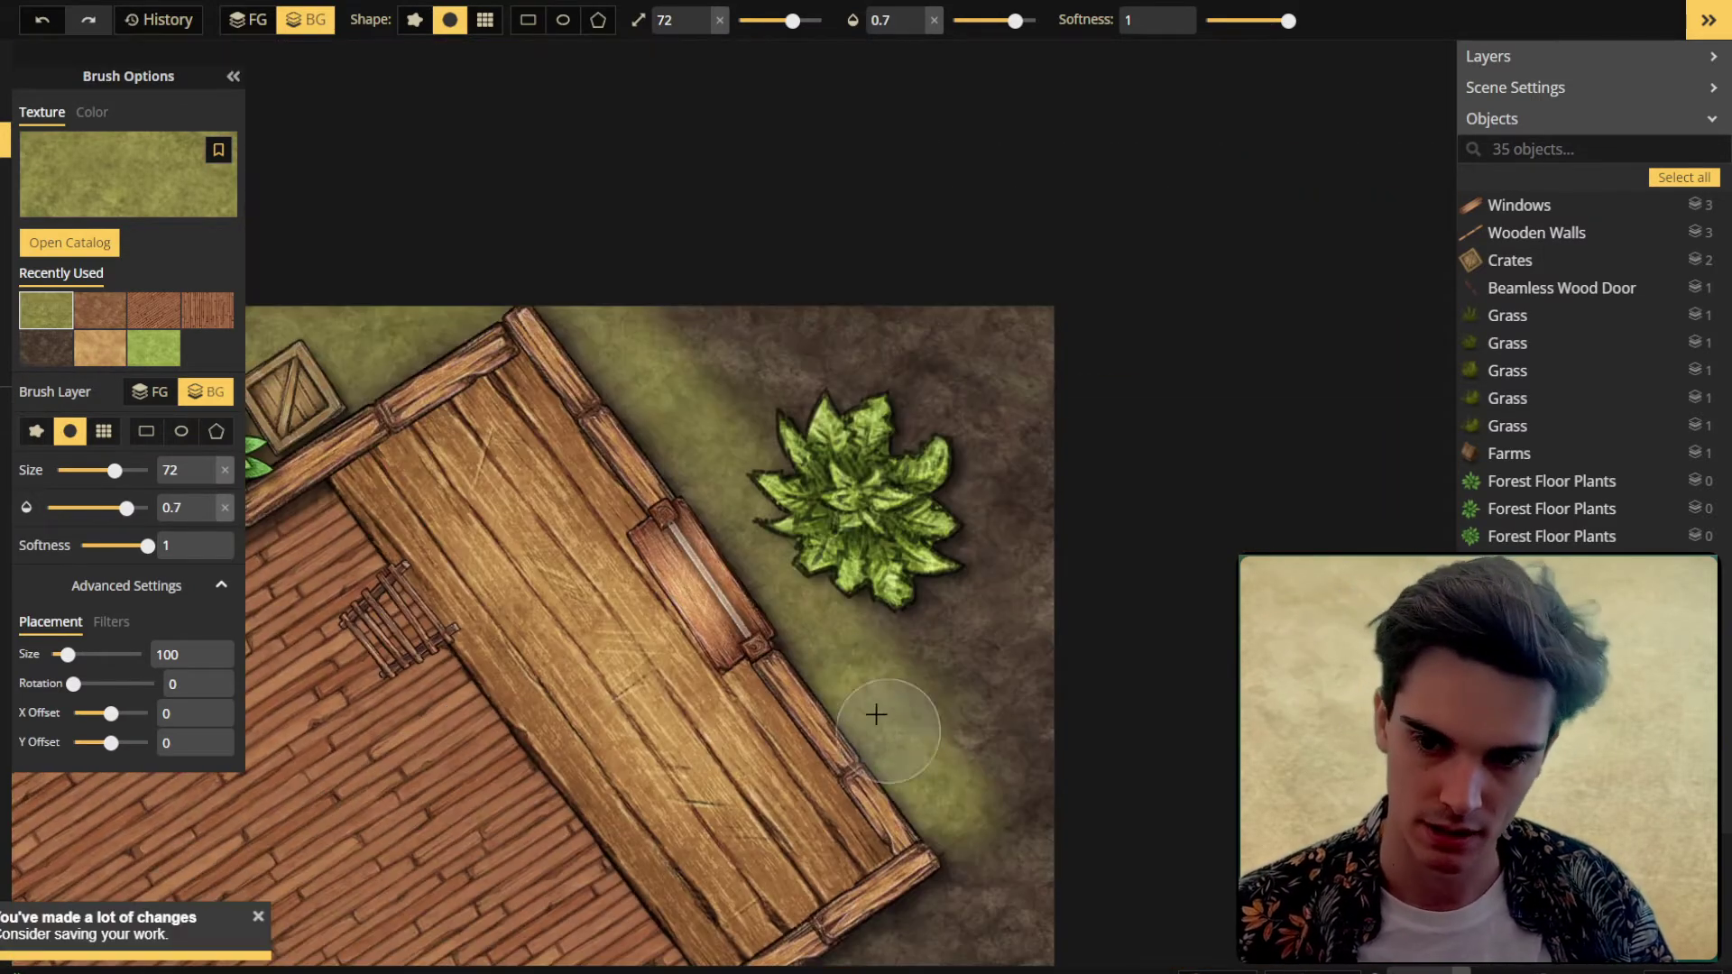
scroll(789, 325, "down", 5)
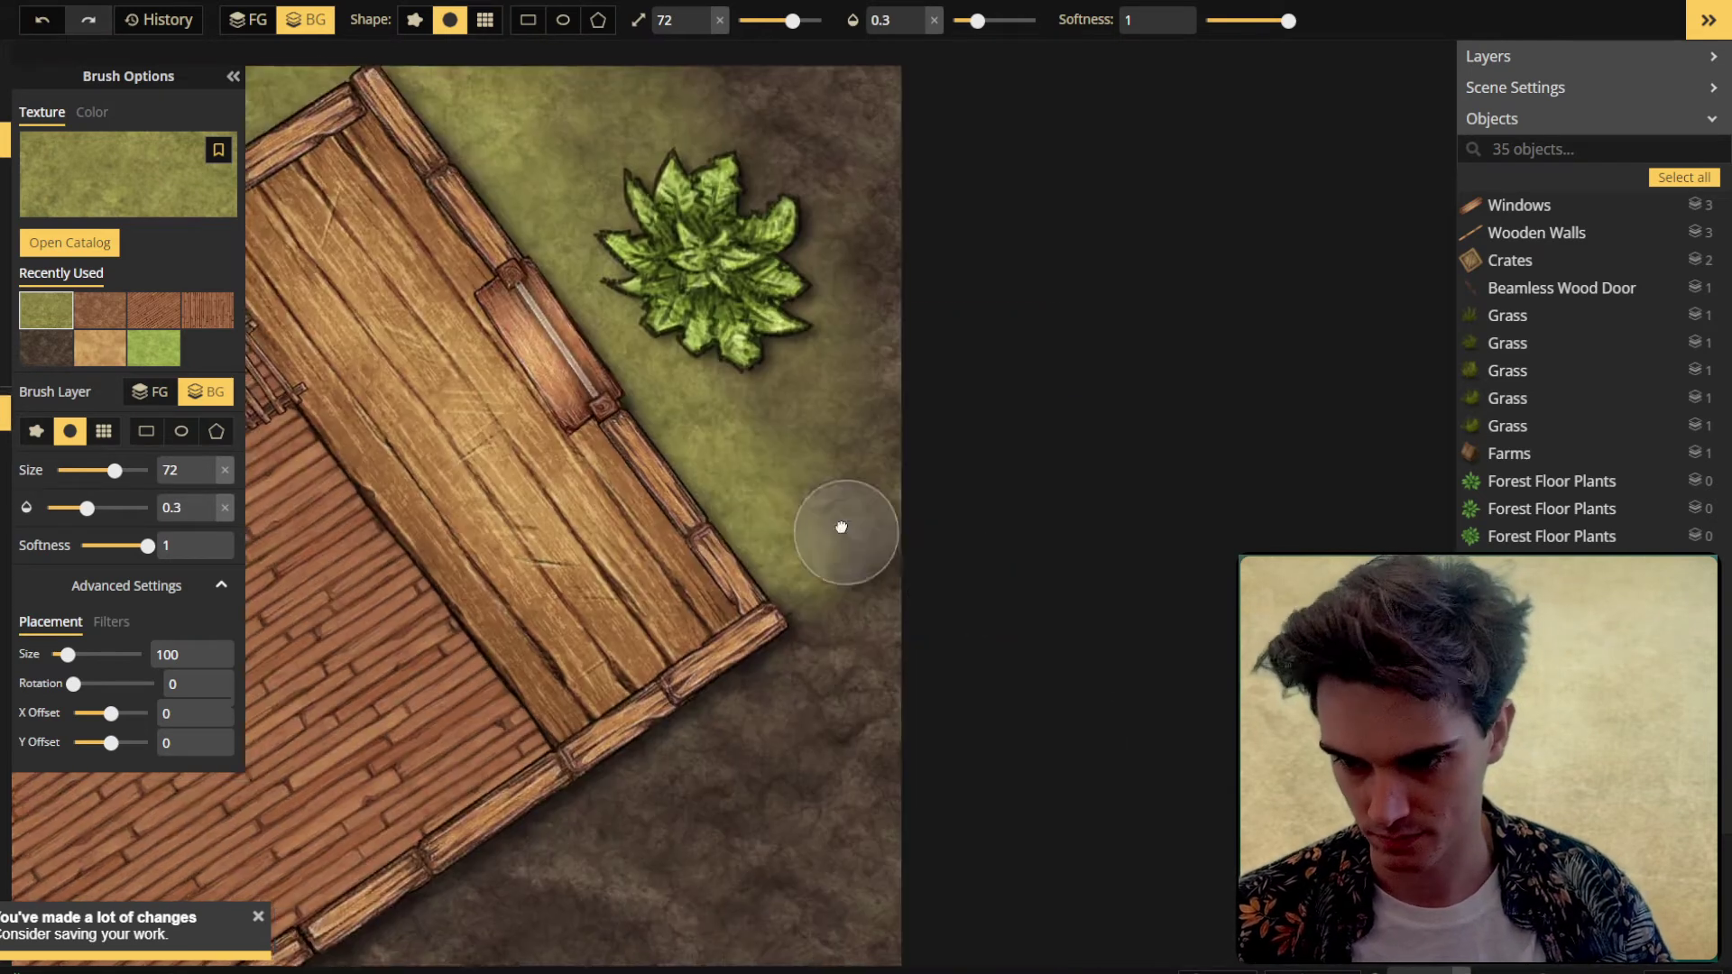
scroll(776, 521, "up", 1)
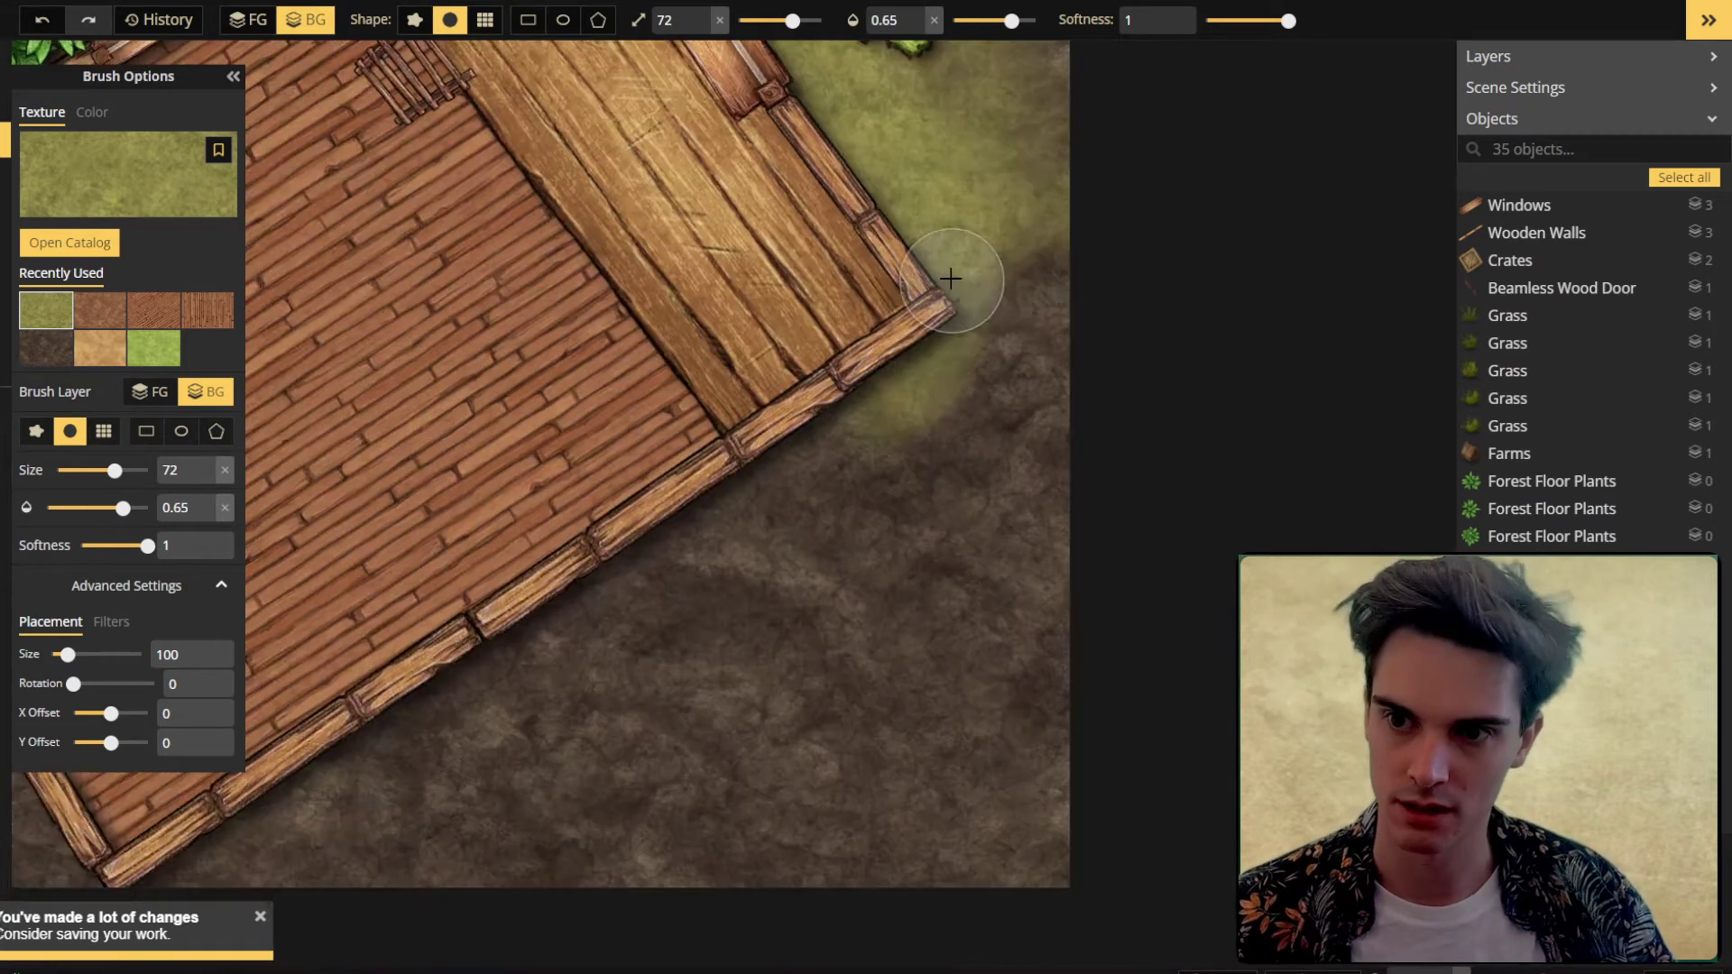
left_click_drag(956, 252, 873, 492)
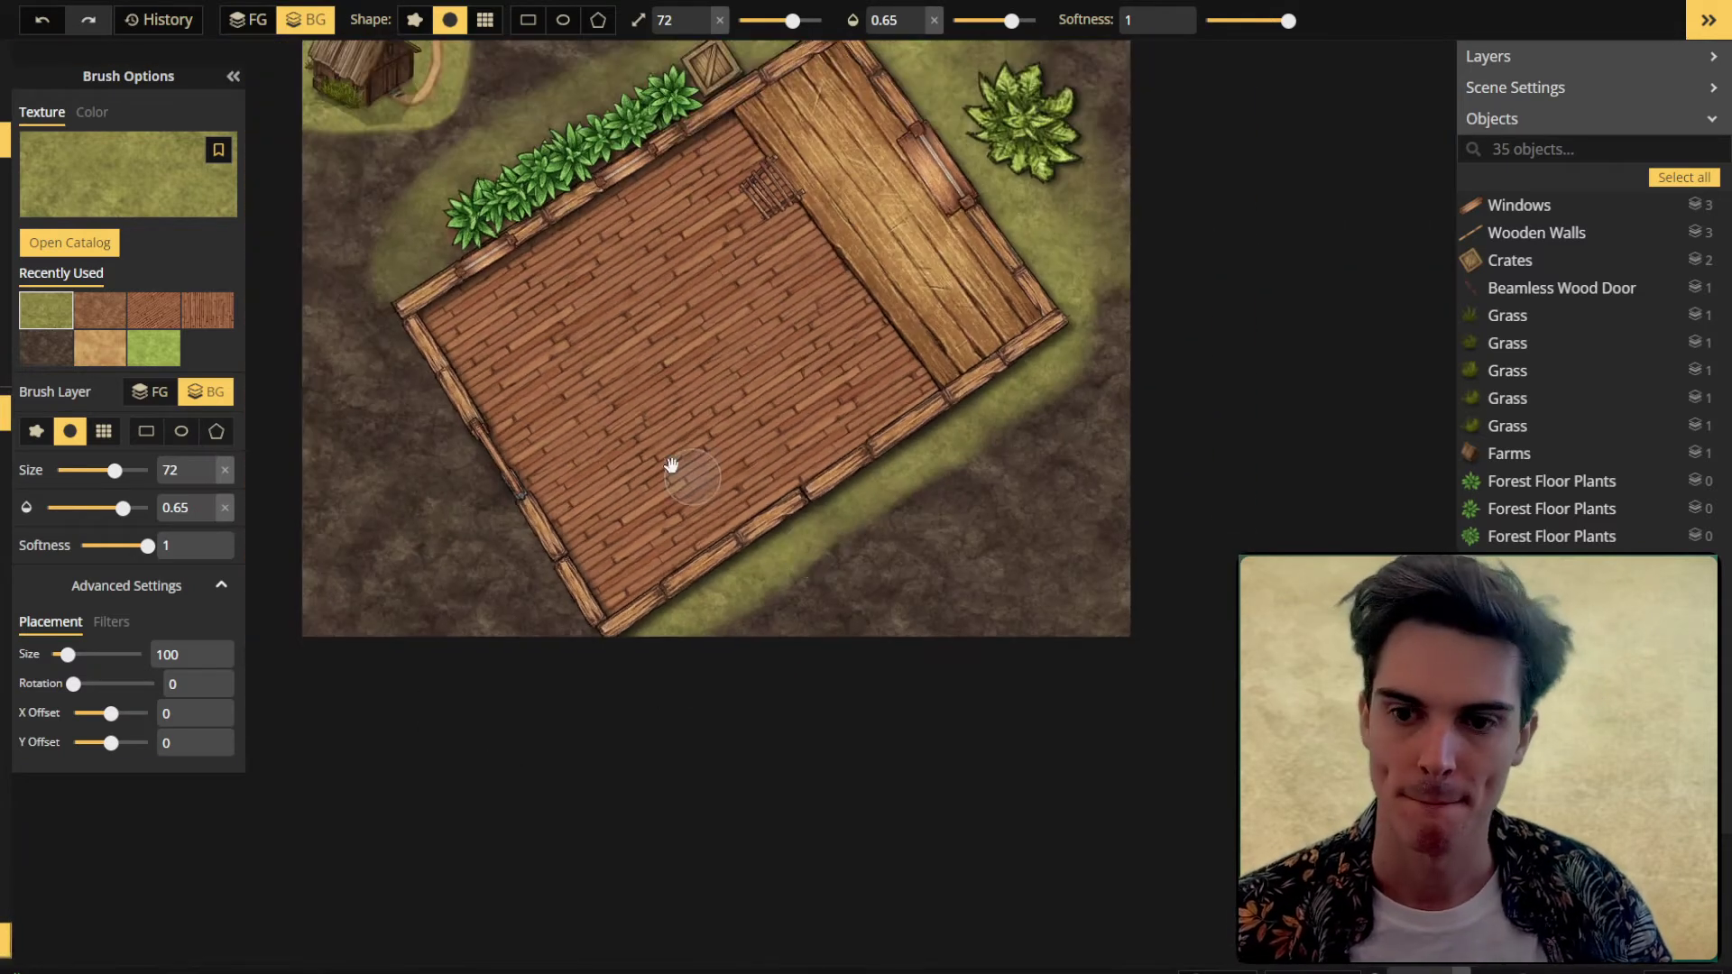
Step: Extend the grass beyond the plants and around the hut's upper-left corner with fainter strokes at 0.3 opacity
left_click_drag(668, 464, 898, 659)
scroll(631, 504, "up", 3)
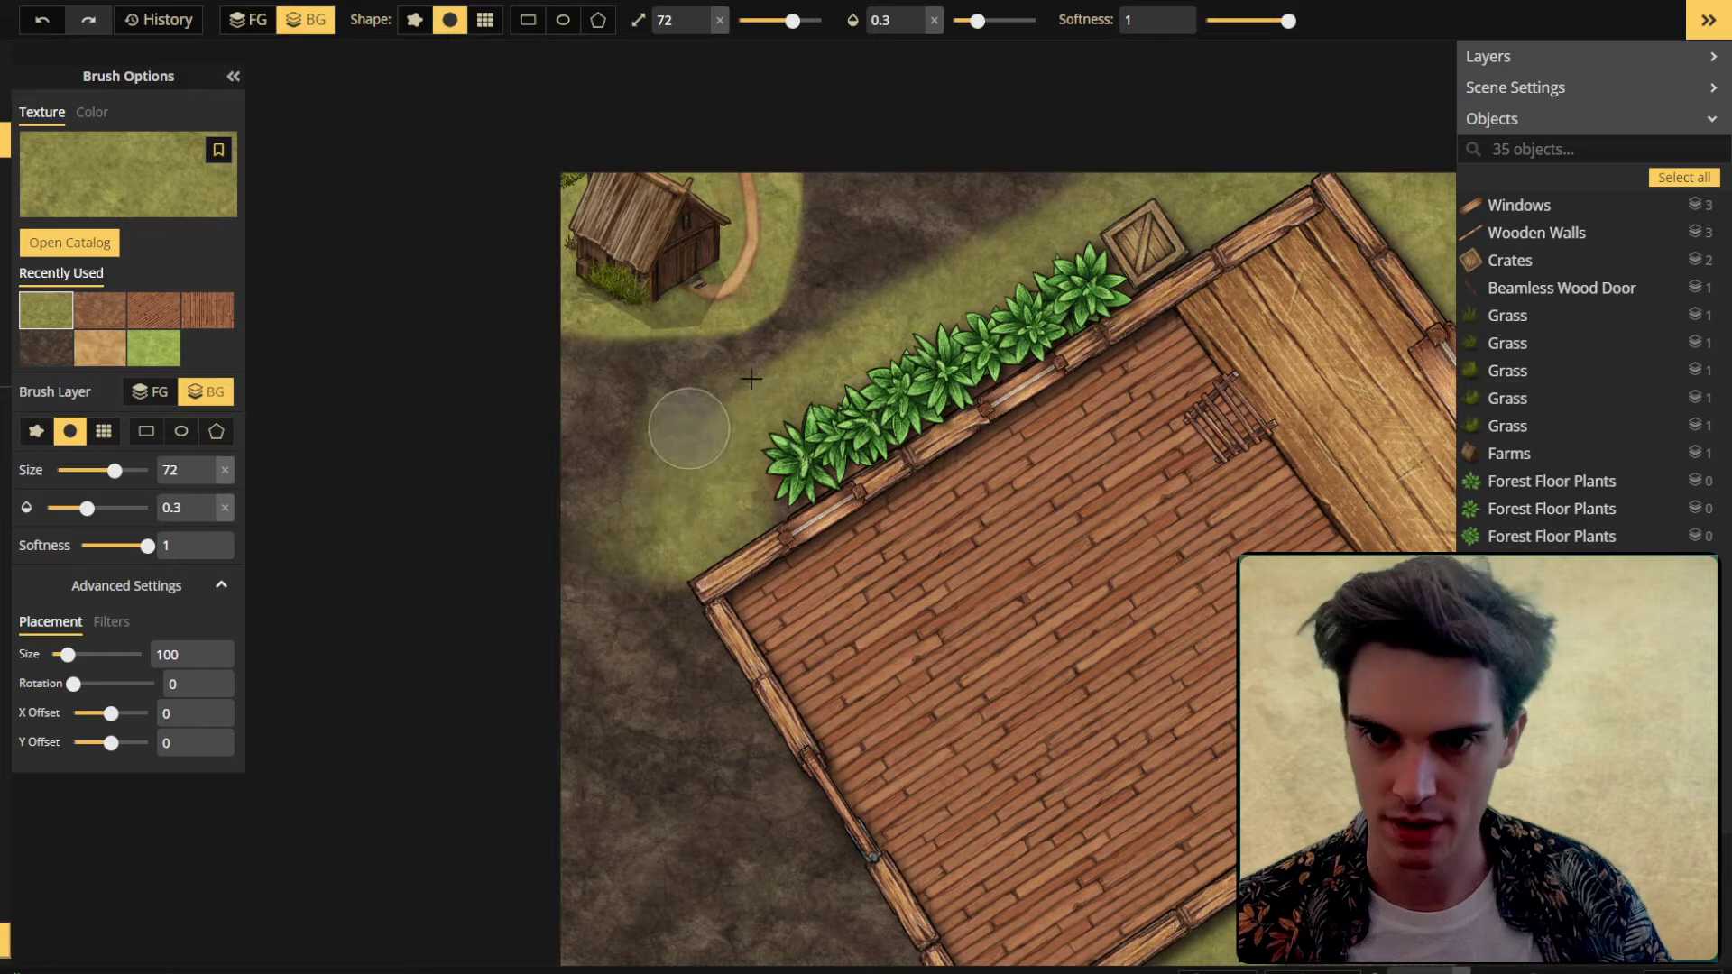
scroll(750, 378, "down", 1)
mouse_move(727, 569)
left_mouse_down()
mouse_move(688, 375)
mouse_move(722, 379)
mouse_move(662, 396)
left_mouse_up()
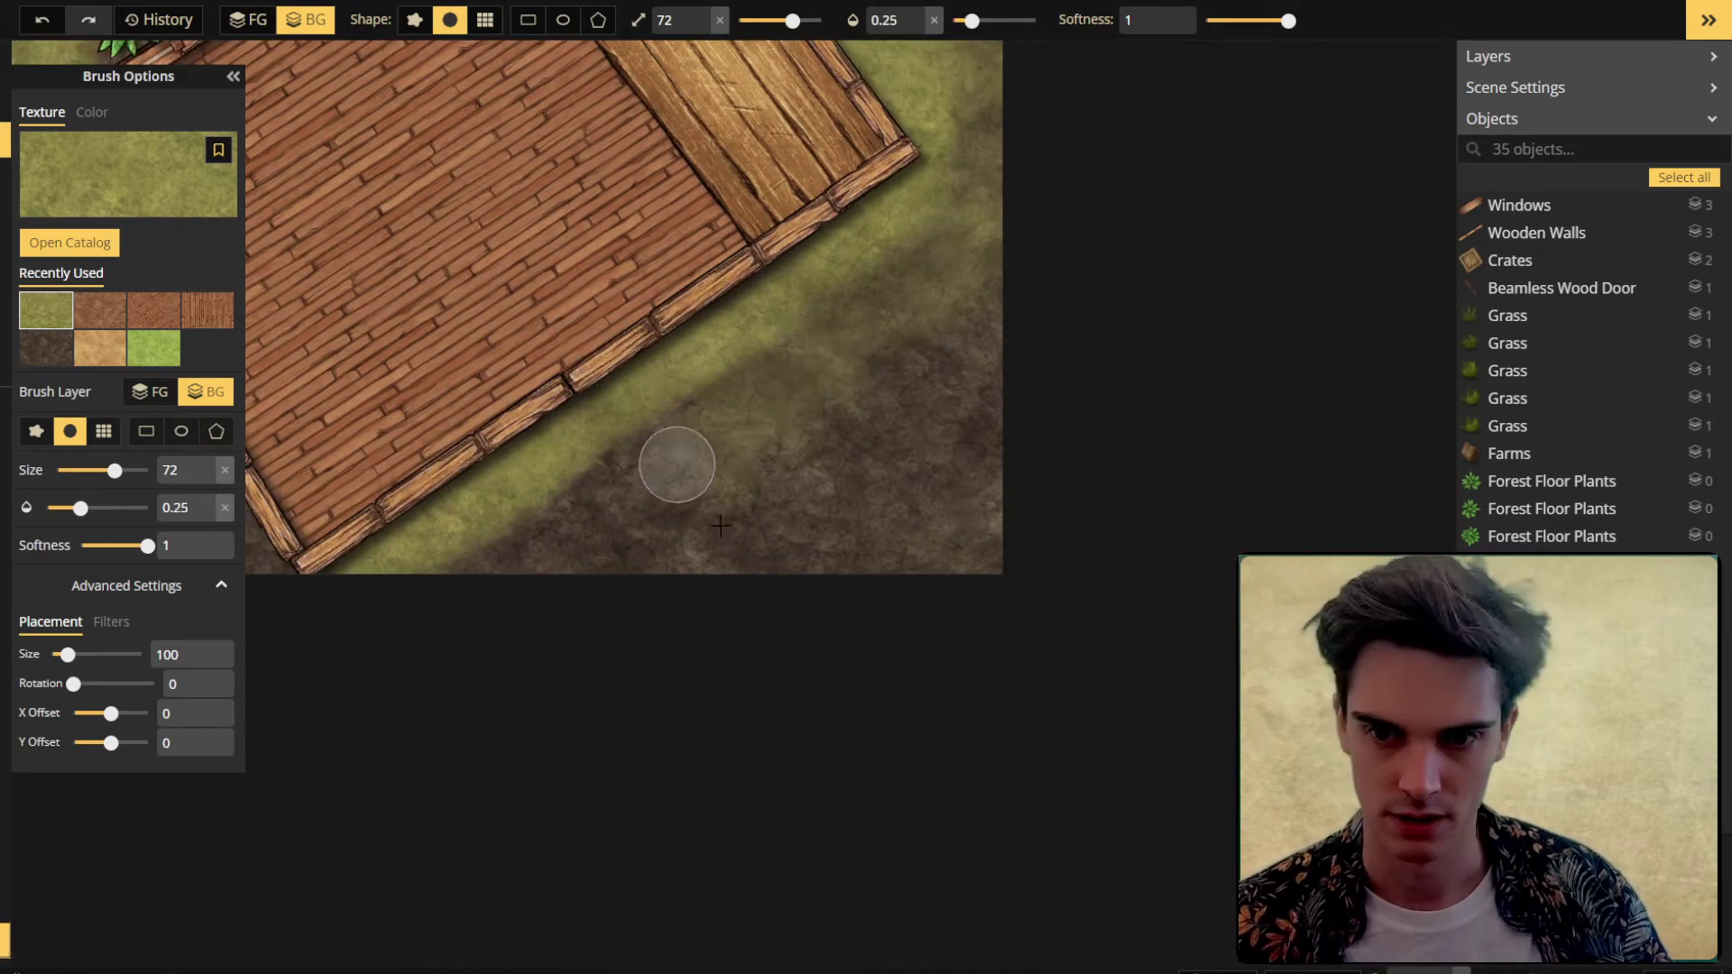
Step: Raise the grass brush opacity to 0.4 and widen the grass outside the hut's lower-right wall
key("period")
key("period")
key("period")
left_click_drag(881, 301, 746, 441)
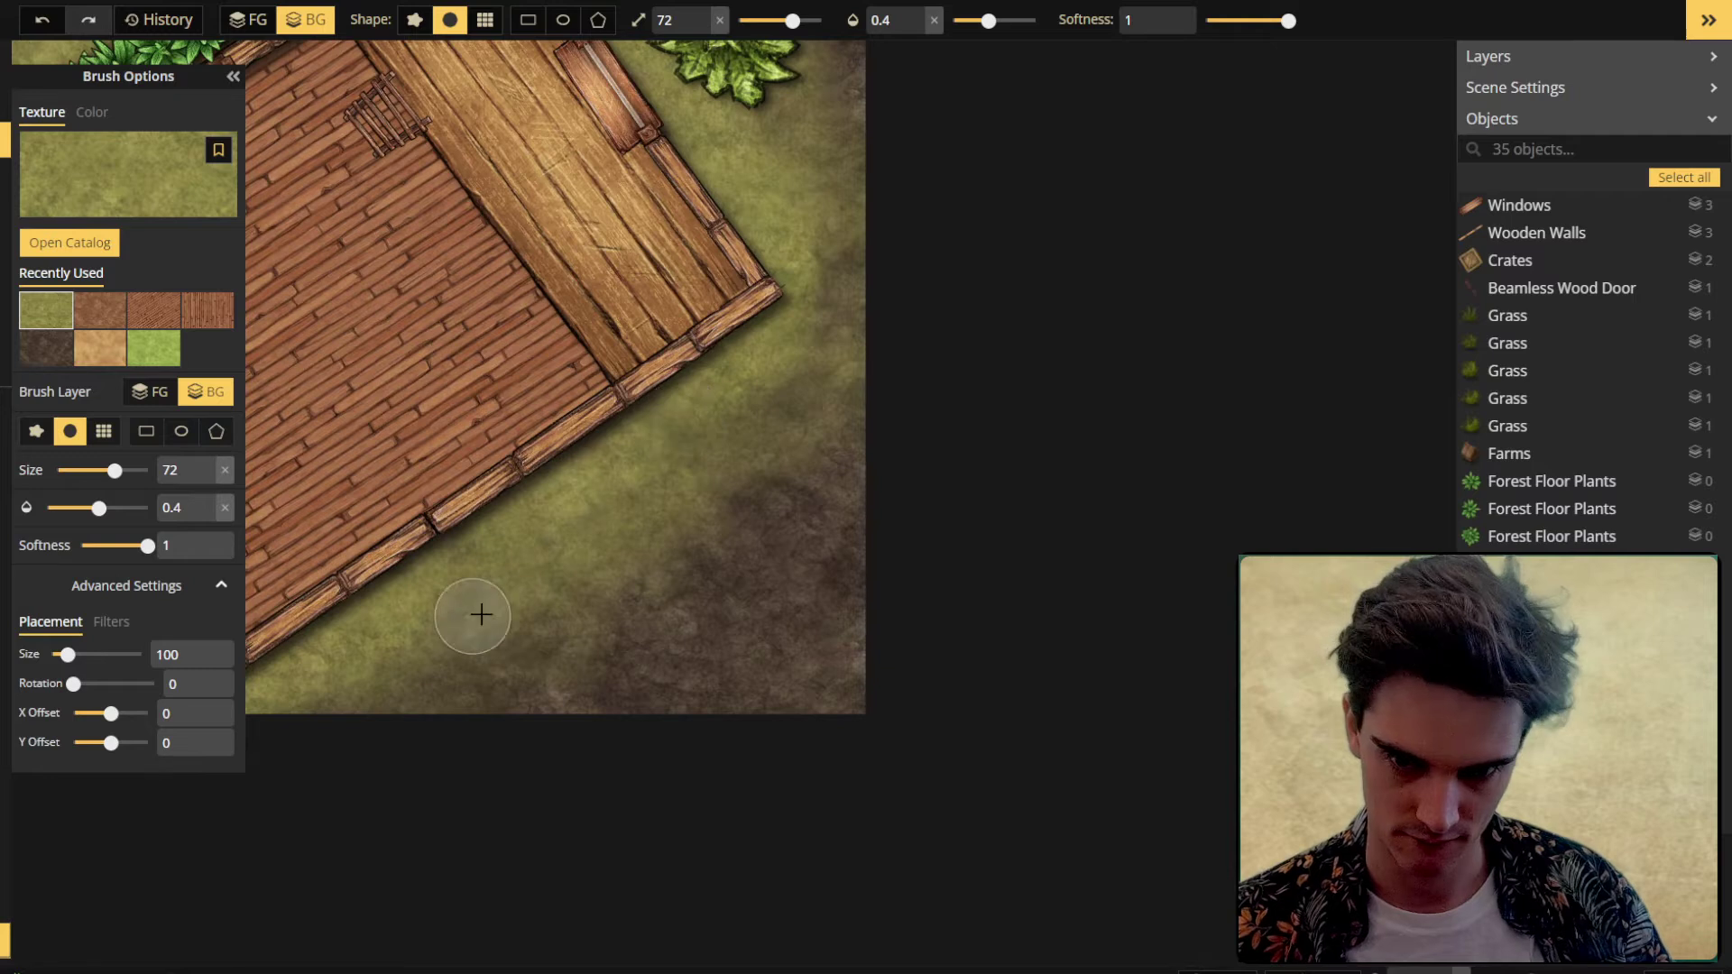
scroll(743, 433, "down", 1)
scroll(831, 608, "down", 2)
left_click_drag(848, 542, 936, 624)
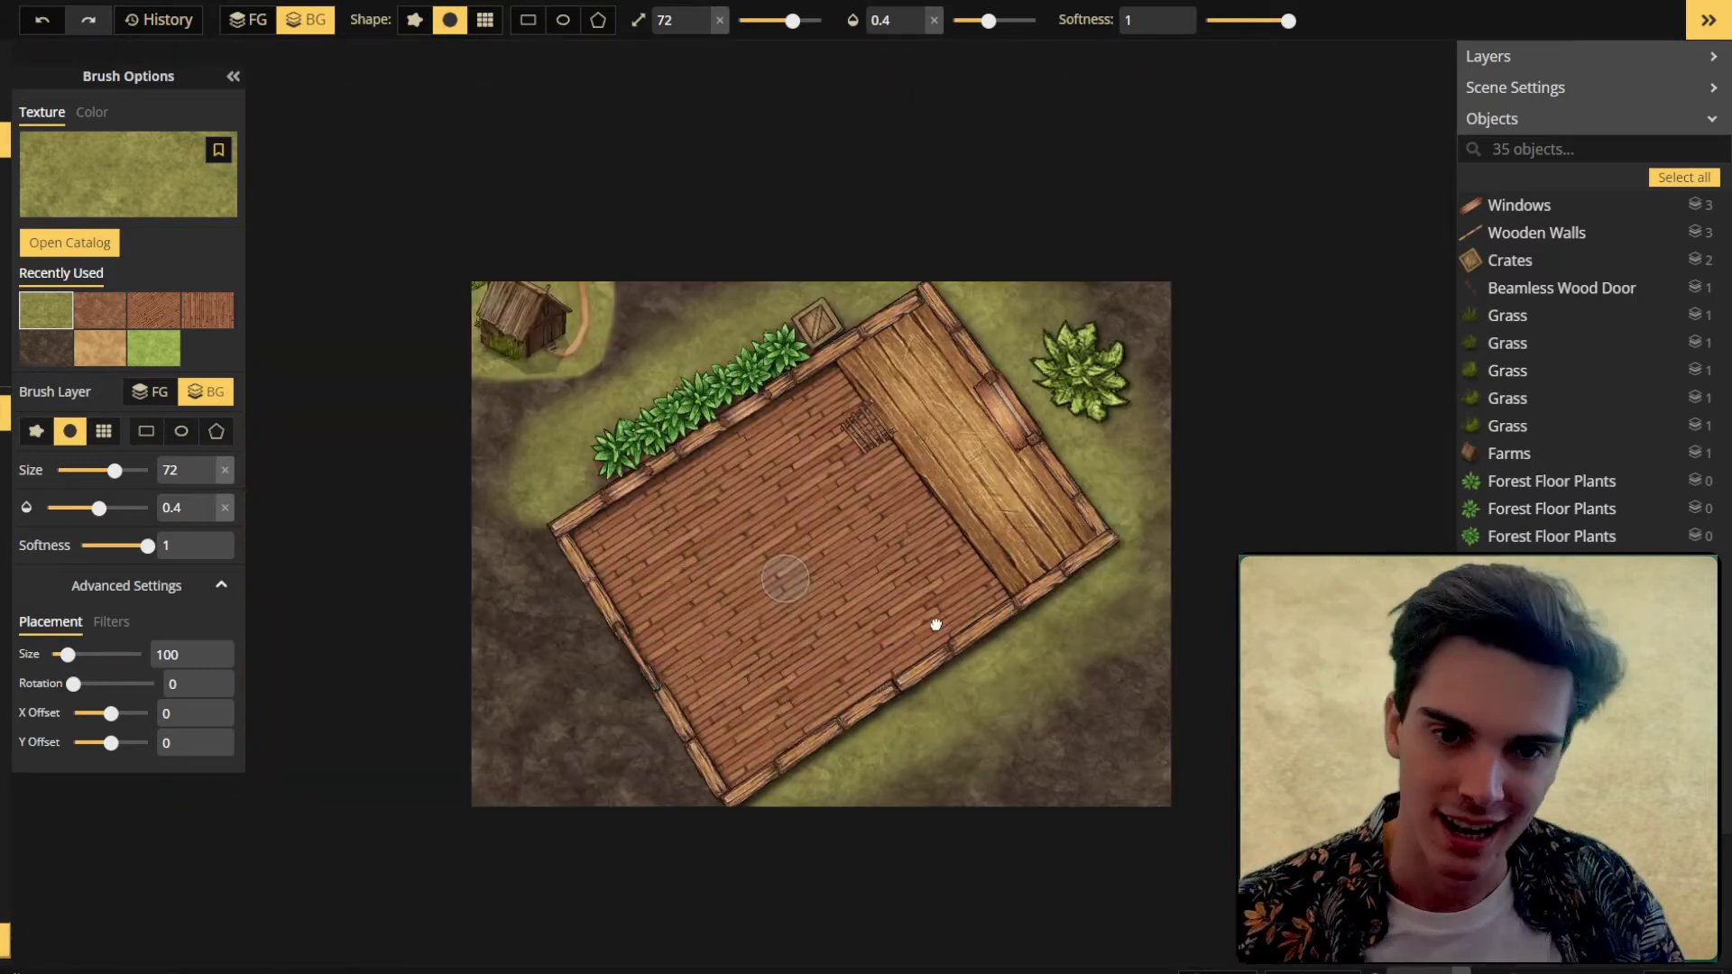
Step: Paint a path from the hut door to the map's lower edge with the reddish-brown dirt texture at size 96, opacity 1
scroll(936, 624, "up", 3)
left_click(626, 668, "alt")
key("bracketright")
key("bracketright")
key("bracketright")
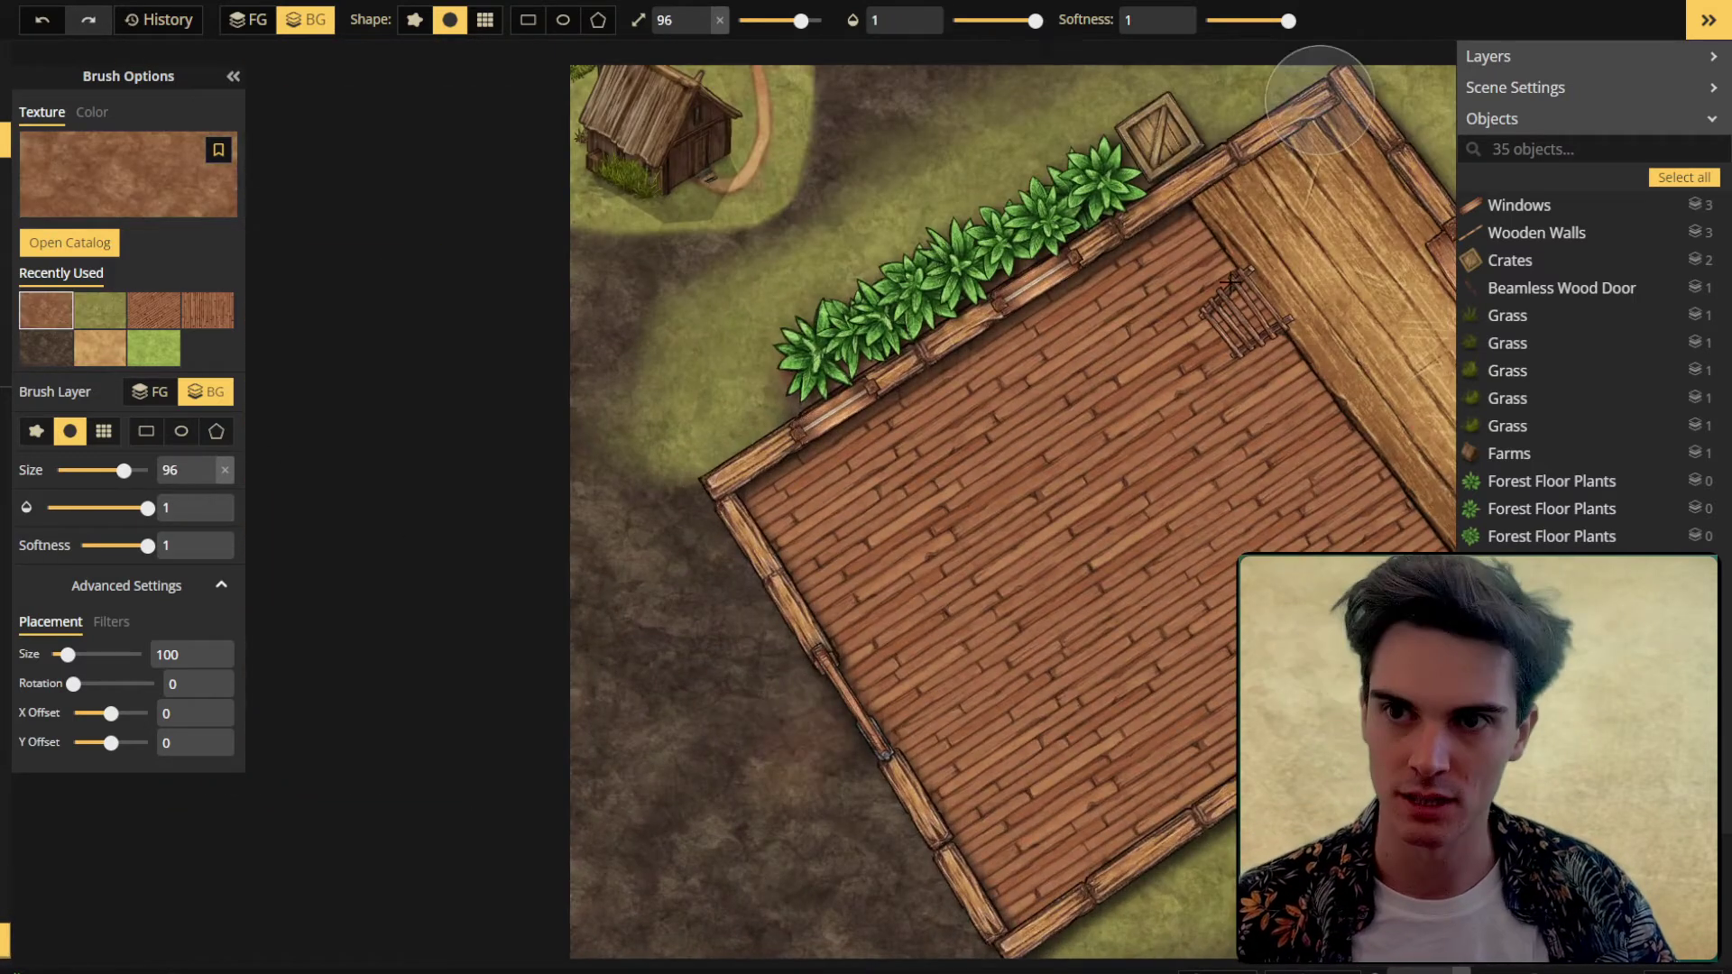
left_click_drag(797, 672, 715, 406)
Step: Paint grass around the door-side wall at size 86, opacity 0.85, and redraw the dirt path to the door at size 57
left_click(638, 341, "alt")
key("comma")
key("comma")
scroll(658, 379, "down", 2)
scroll(626, 517, "up", 2)
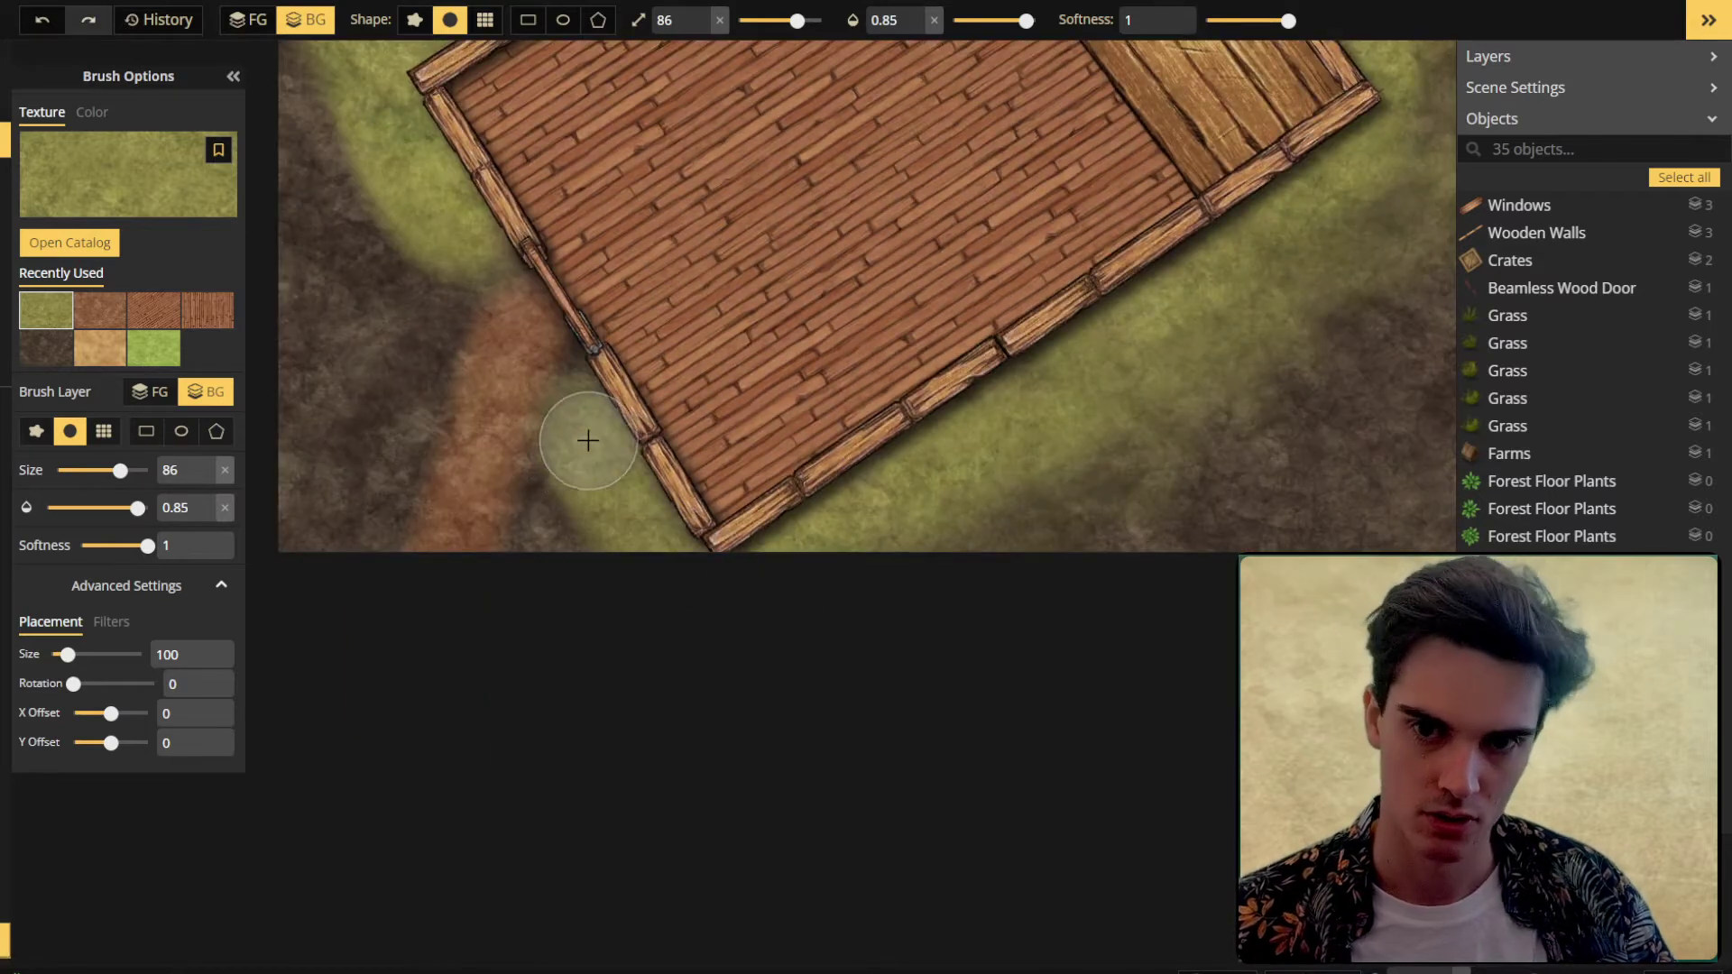
key("Up")
key("Left")
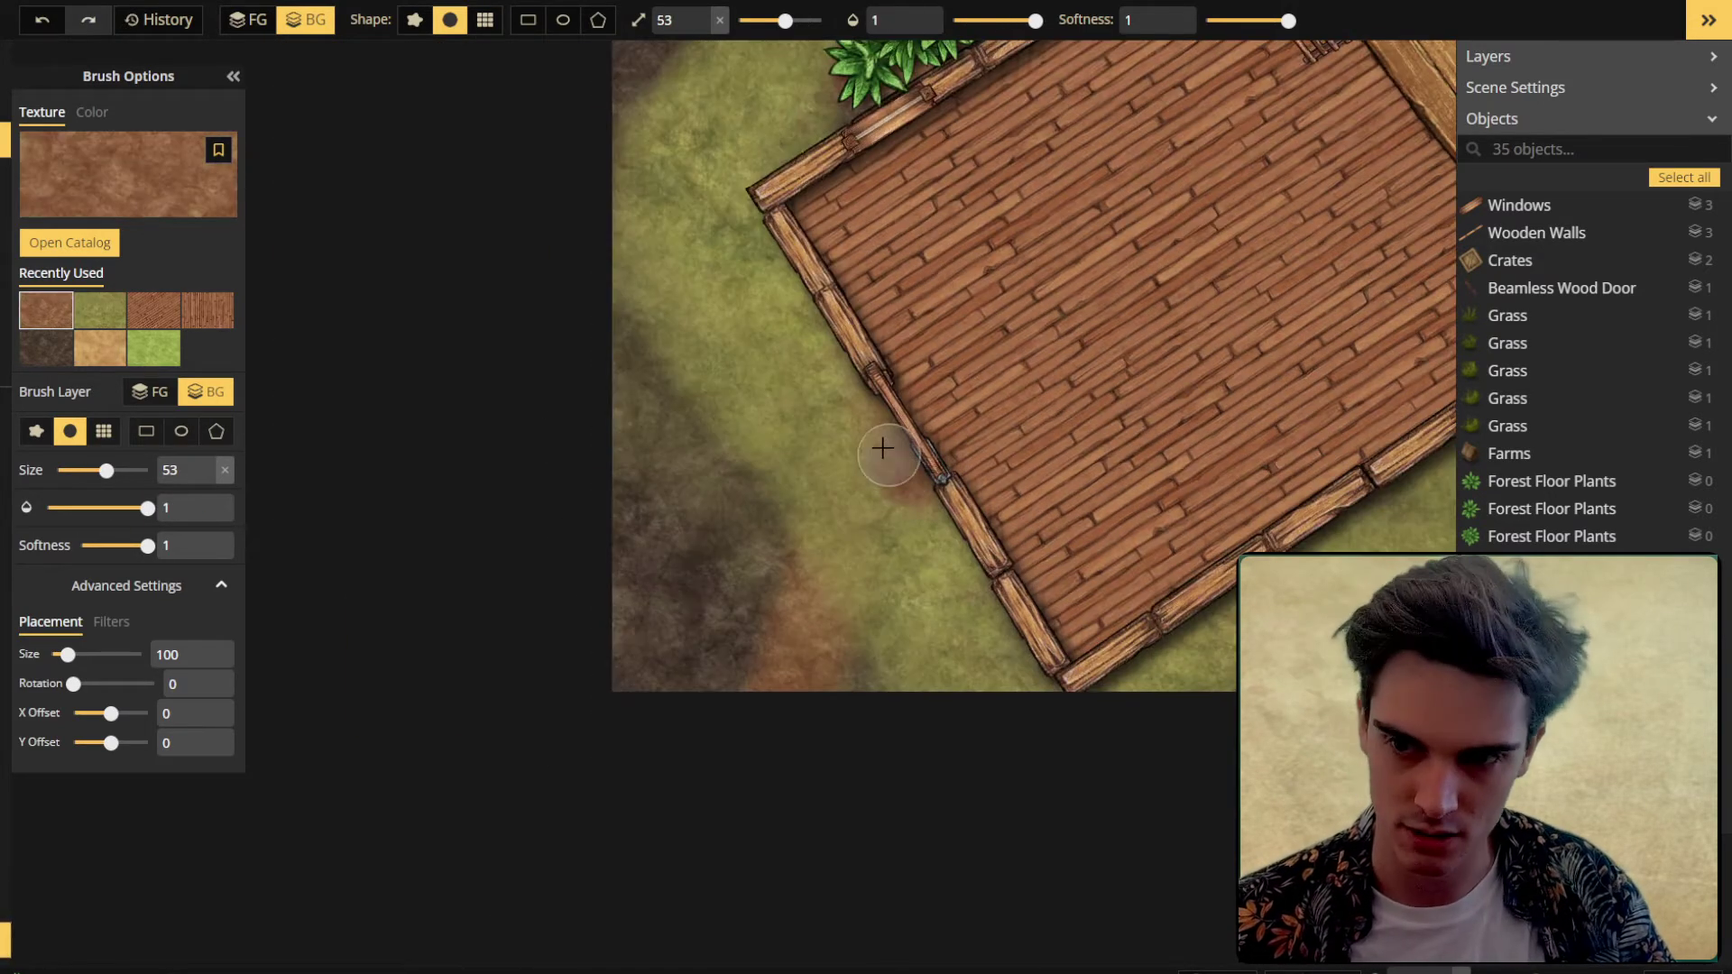
key("bracketright")
mouse_move(920, 496)
left_mouse_down()
mouse_move(855, 434)
mouse_move(756, 668)
mouse_move(850, 429)
left_mouse_up()
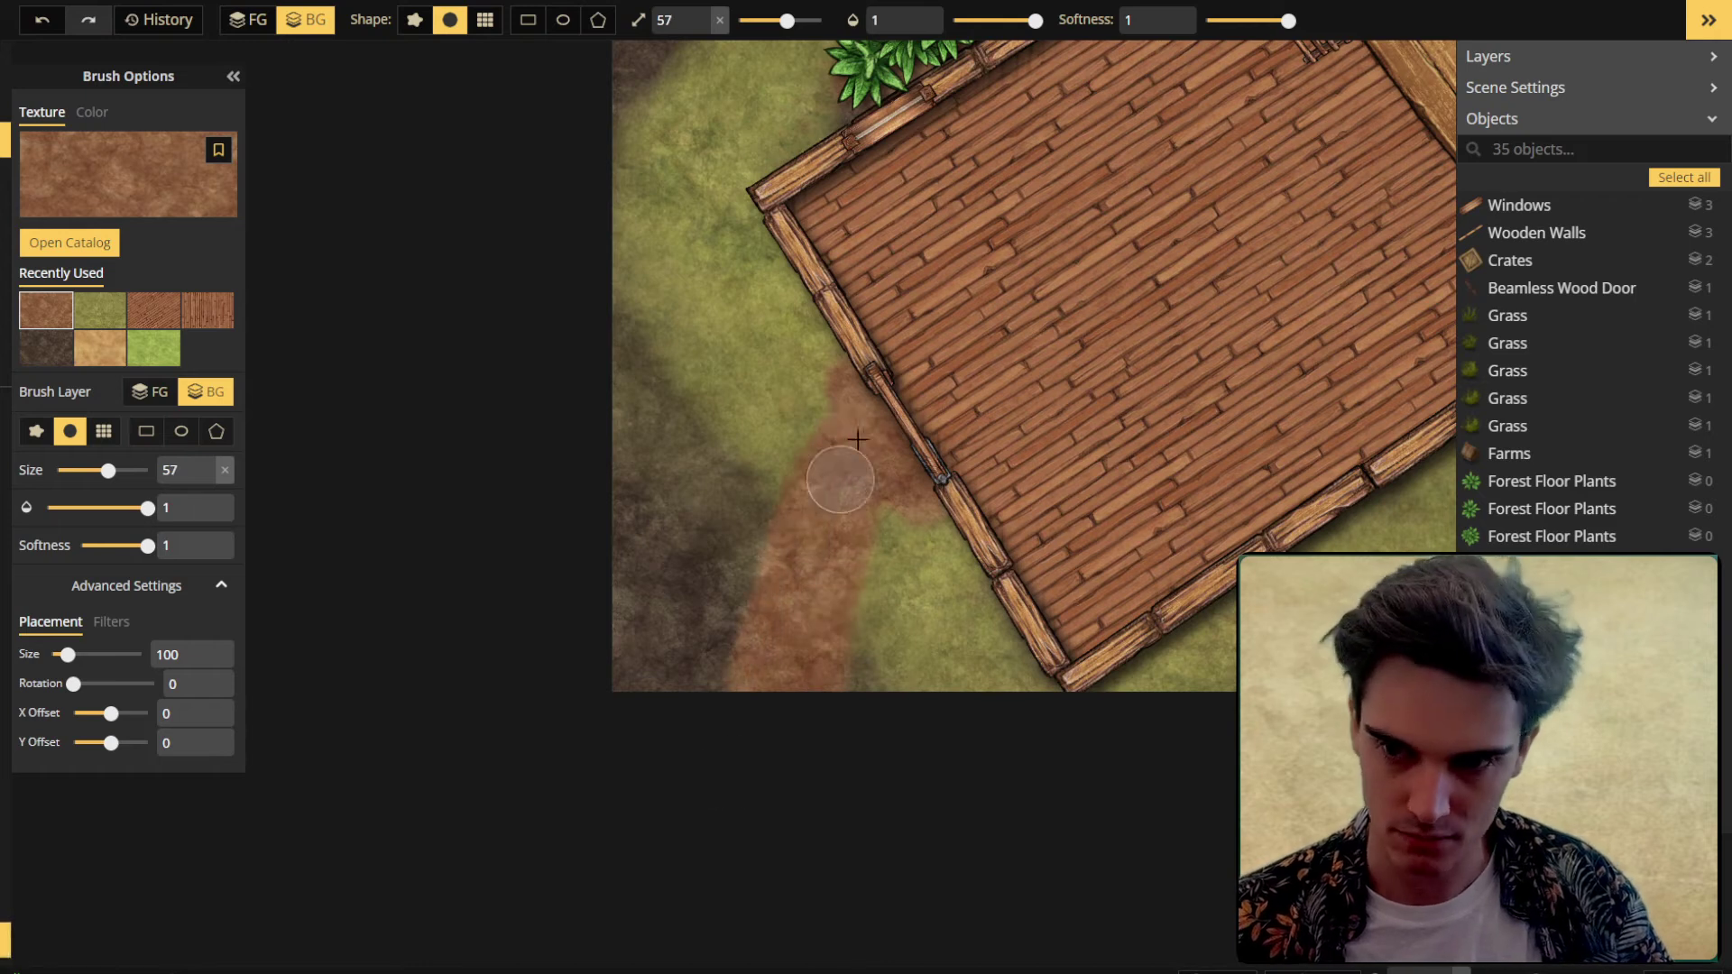
Step: Fill the ground beside the path with grass, and paint a sandy centre along the path at size 27, opacity 0.7
left_click(99, 310)
key("bracketright")
mouse_move(712, 437)
left_mouse_down()
mouse_move(674, 800)
mouse_move(650, 355)
mouse_move(870, 770)
left_mouse_up()
scroll(579, 765, "down", 3)
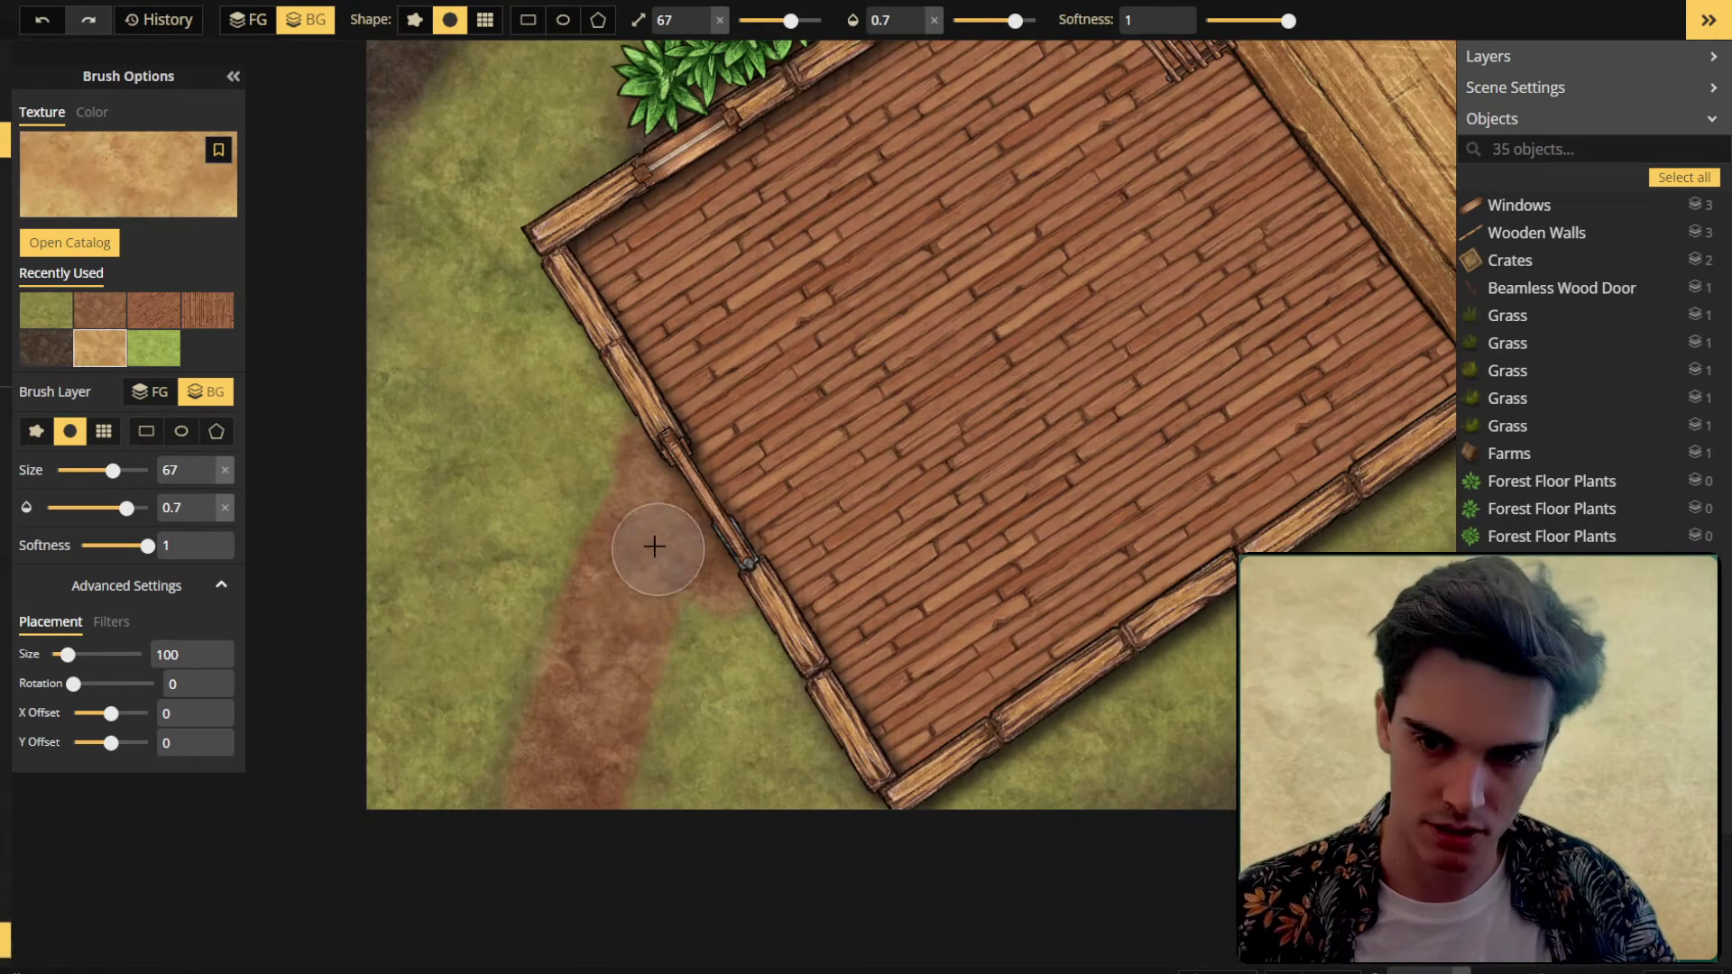
mouse_move(658, 541)
left_mouse_down()
mouse_move(553, 842)
mouse_move(696, 550)
mouse_move(745, 621)
left_mouse_up()
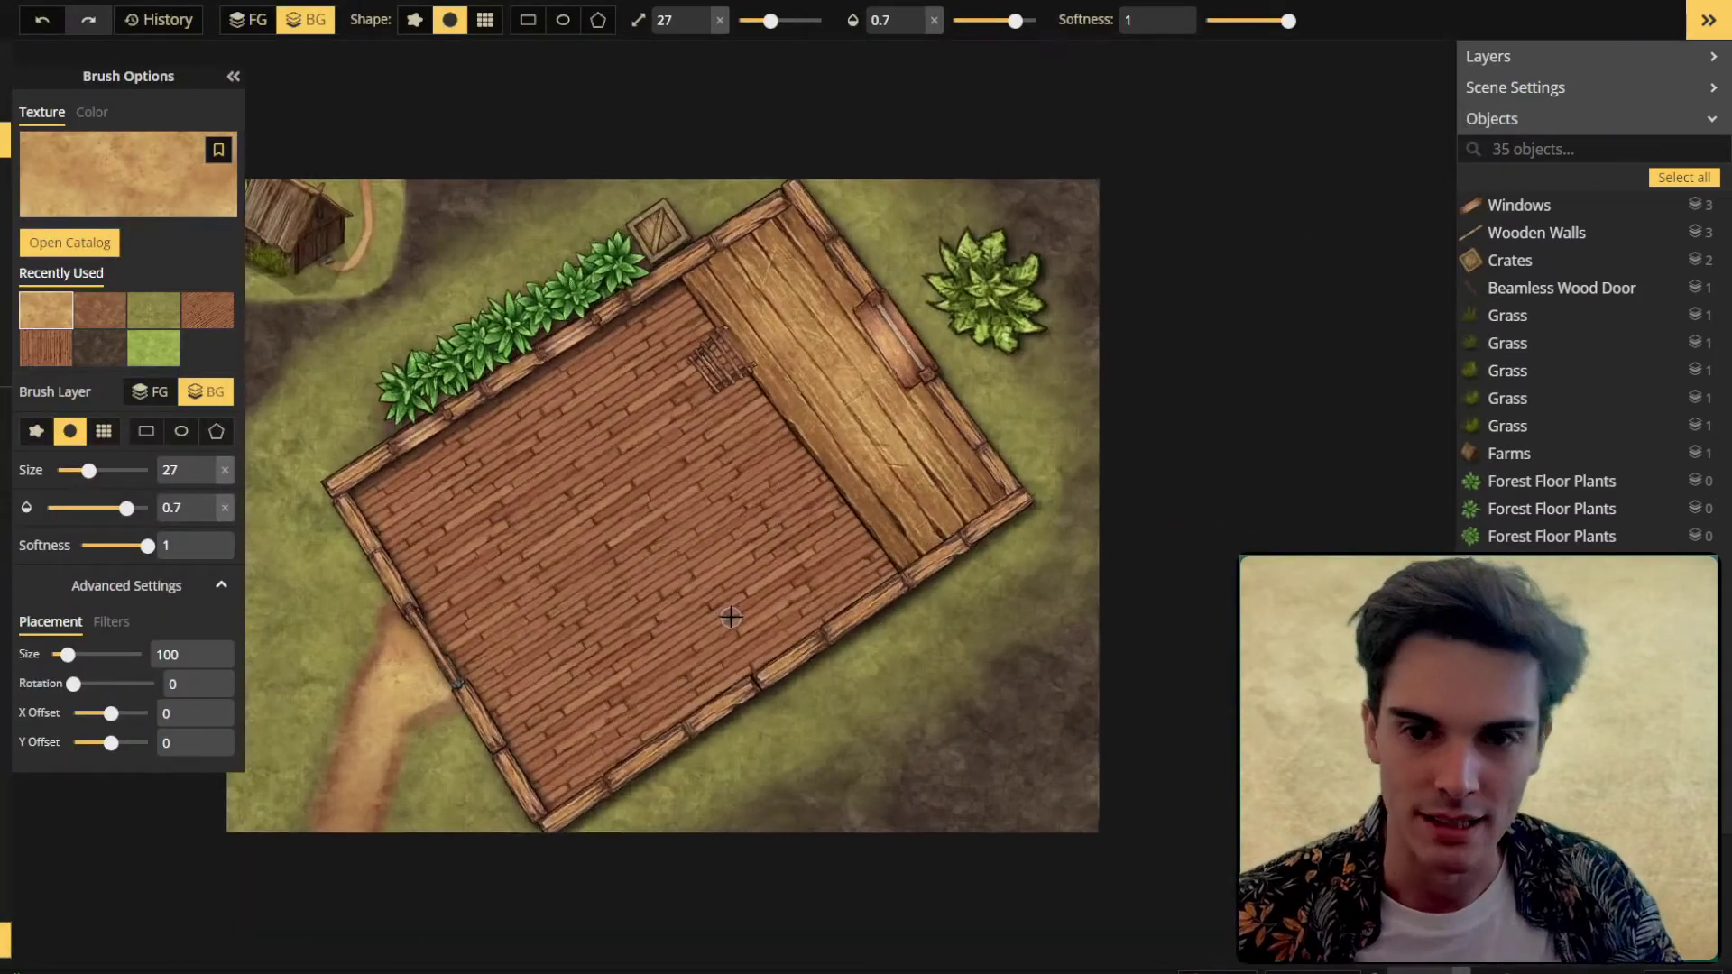
Step: Choose the third Blue Square Rugs variant from the full stamp catalog and place it outside the door at size 97
scroll(622, 496, "up", 5)
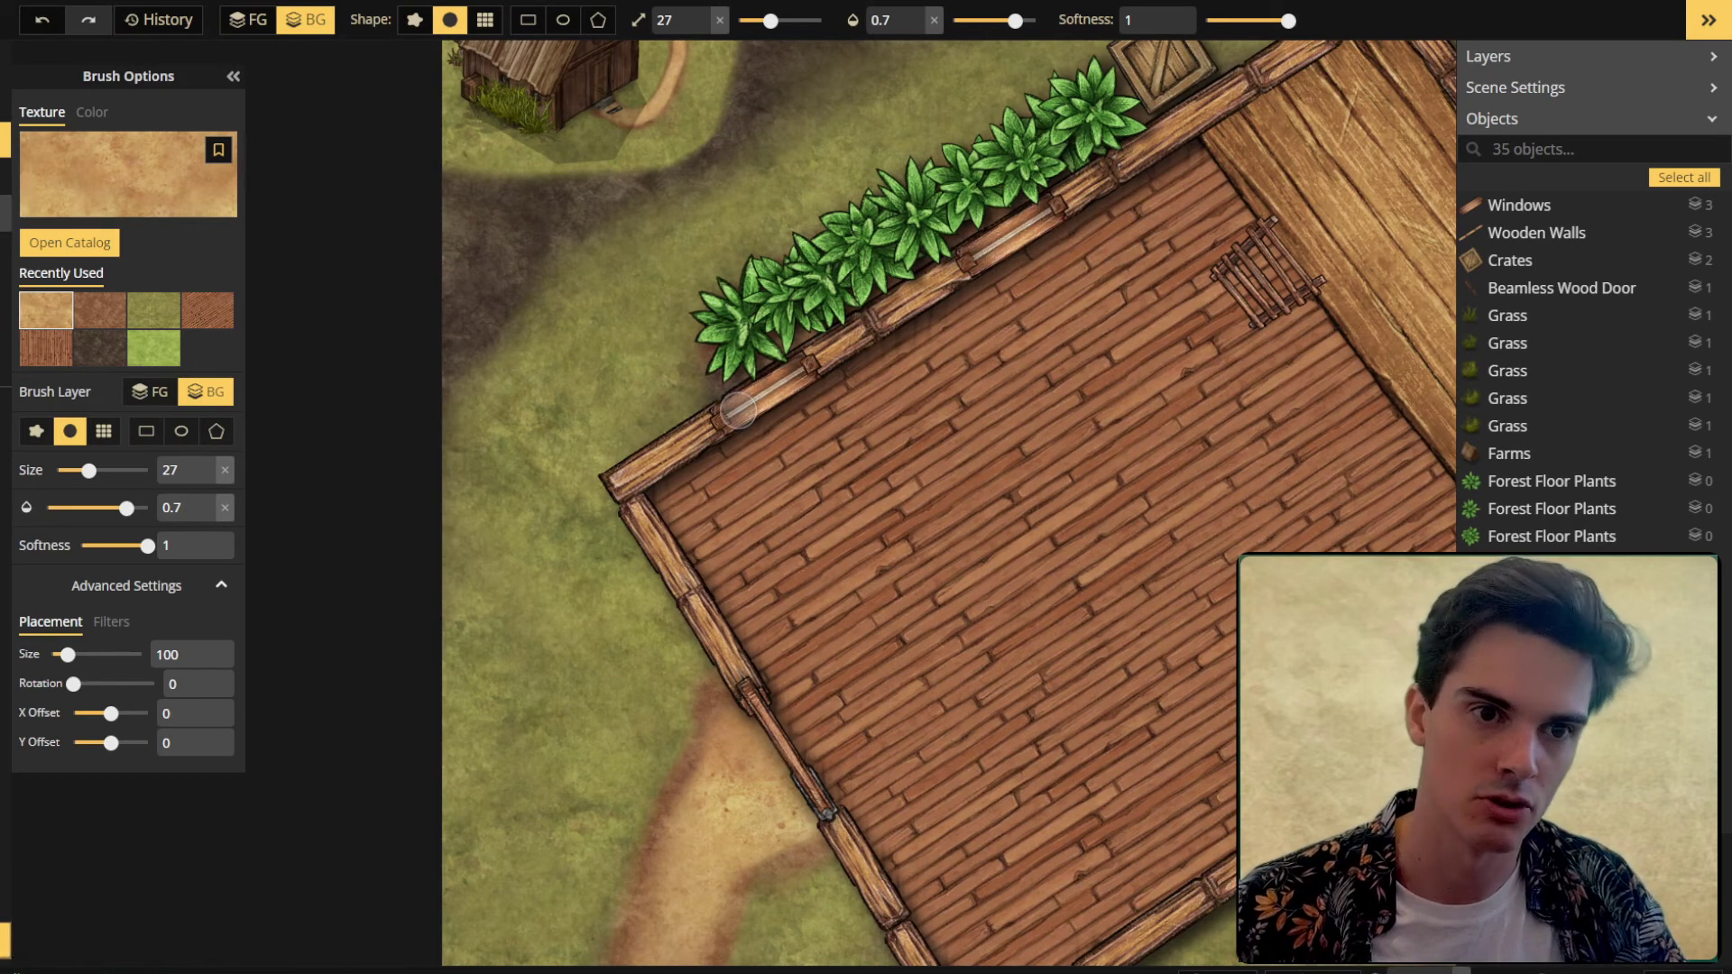
key("s")
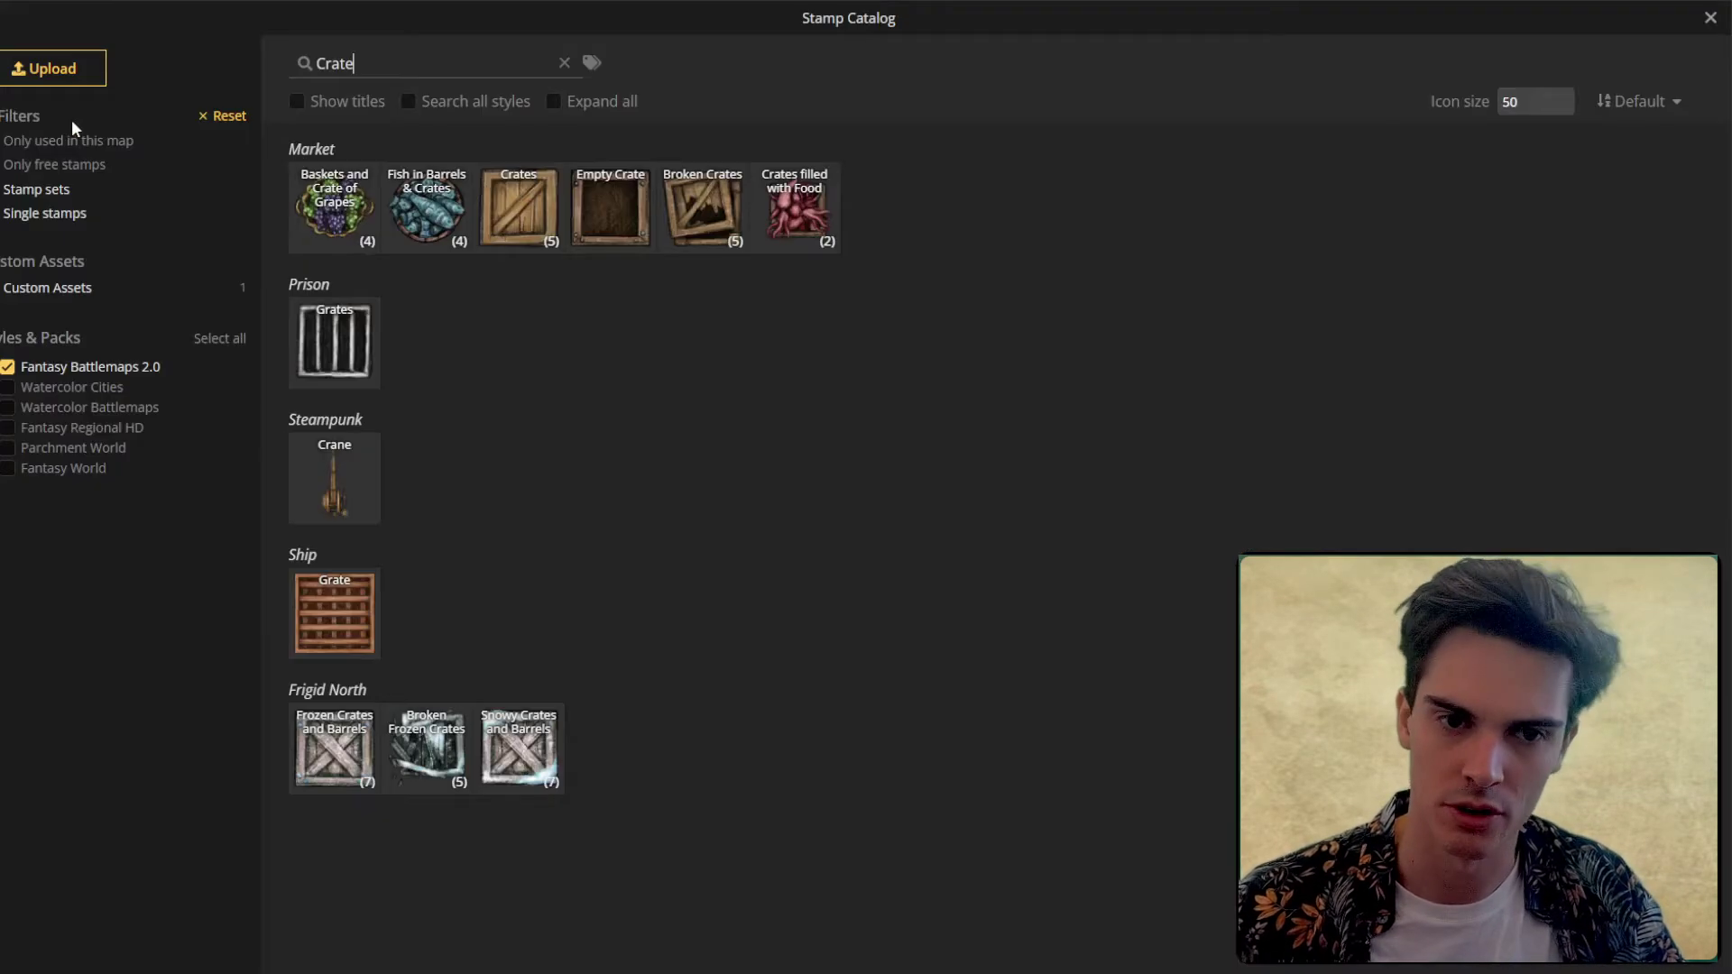
left_click(565, 63)
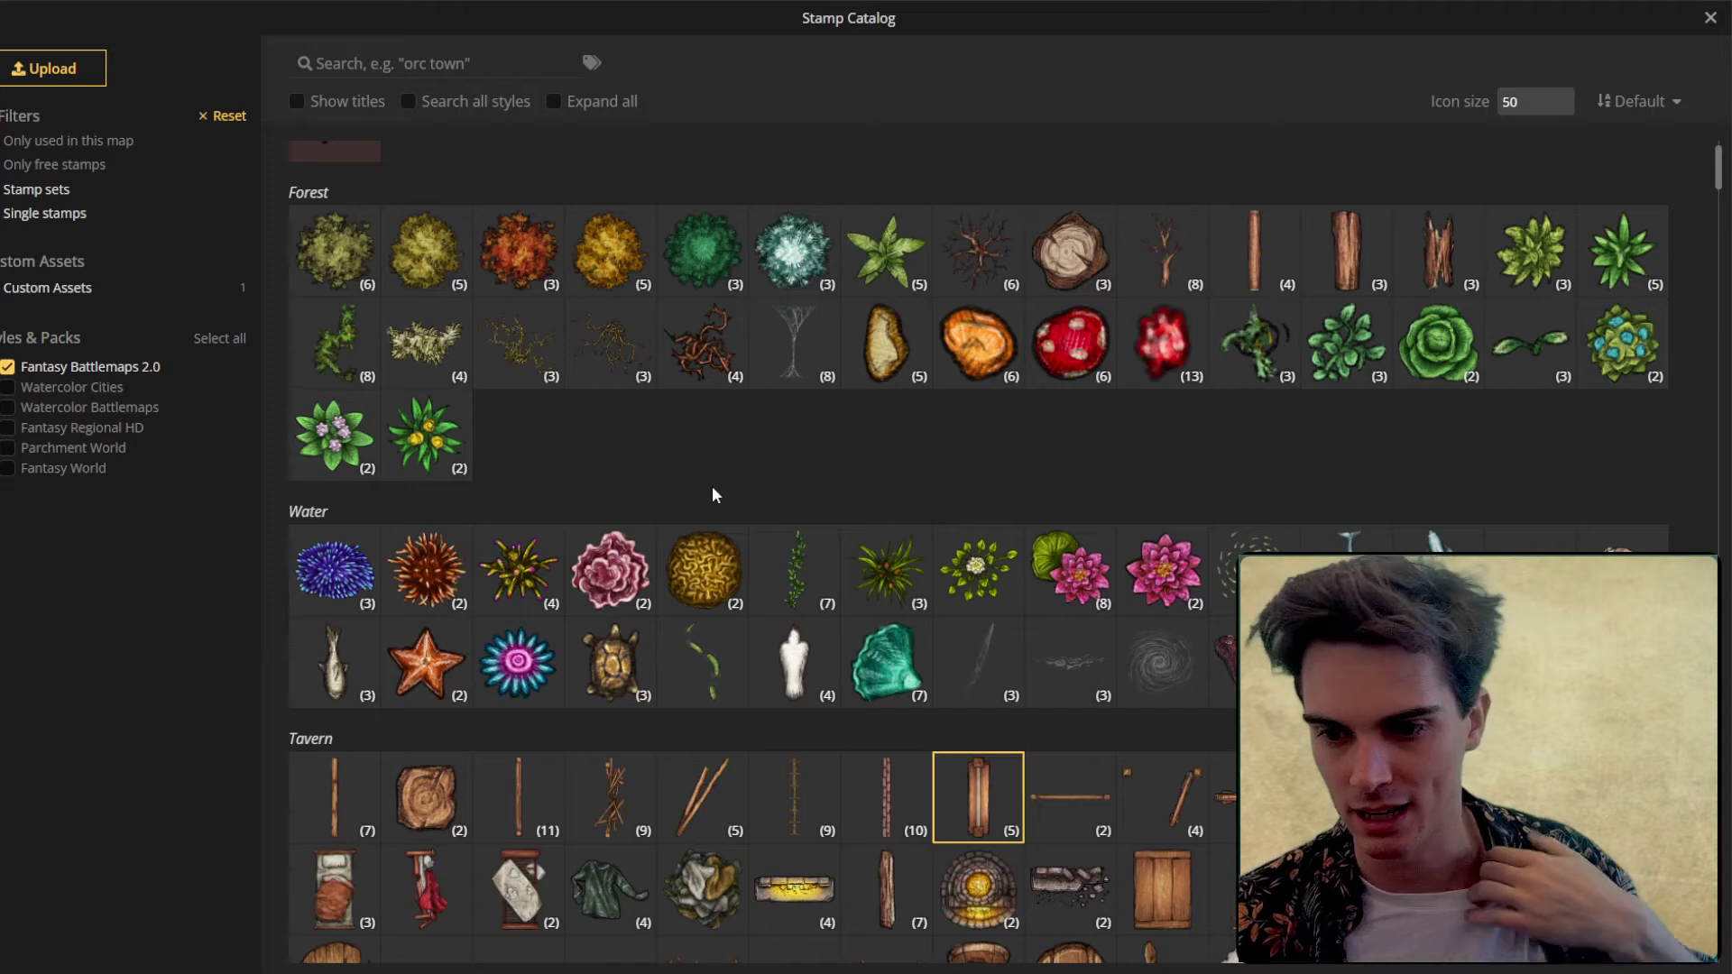
scroll(712, 491, "down", 4)
scroll(1173, 501, "down", 5)
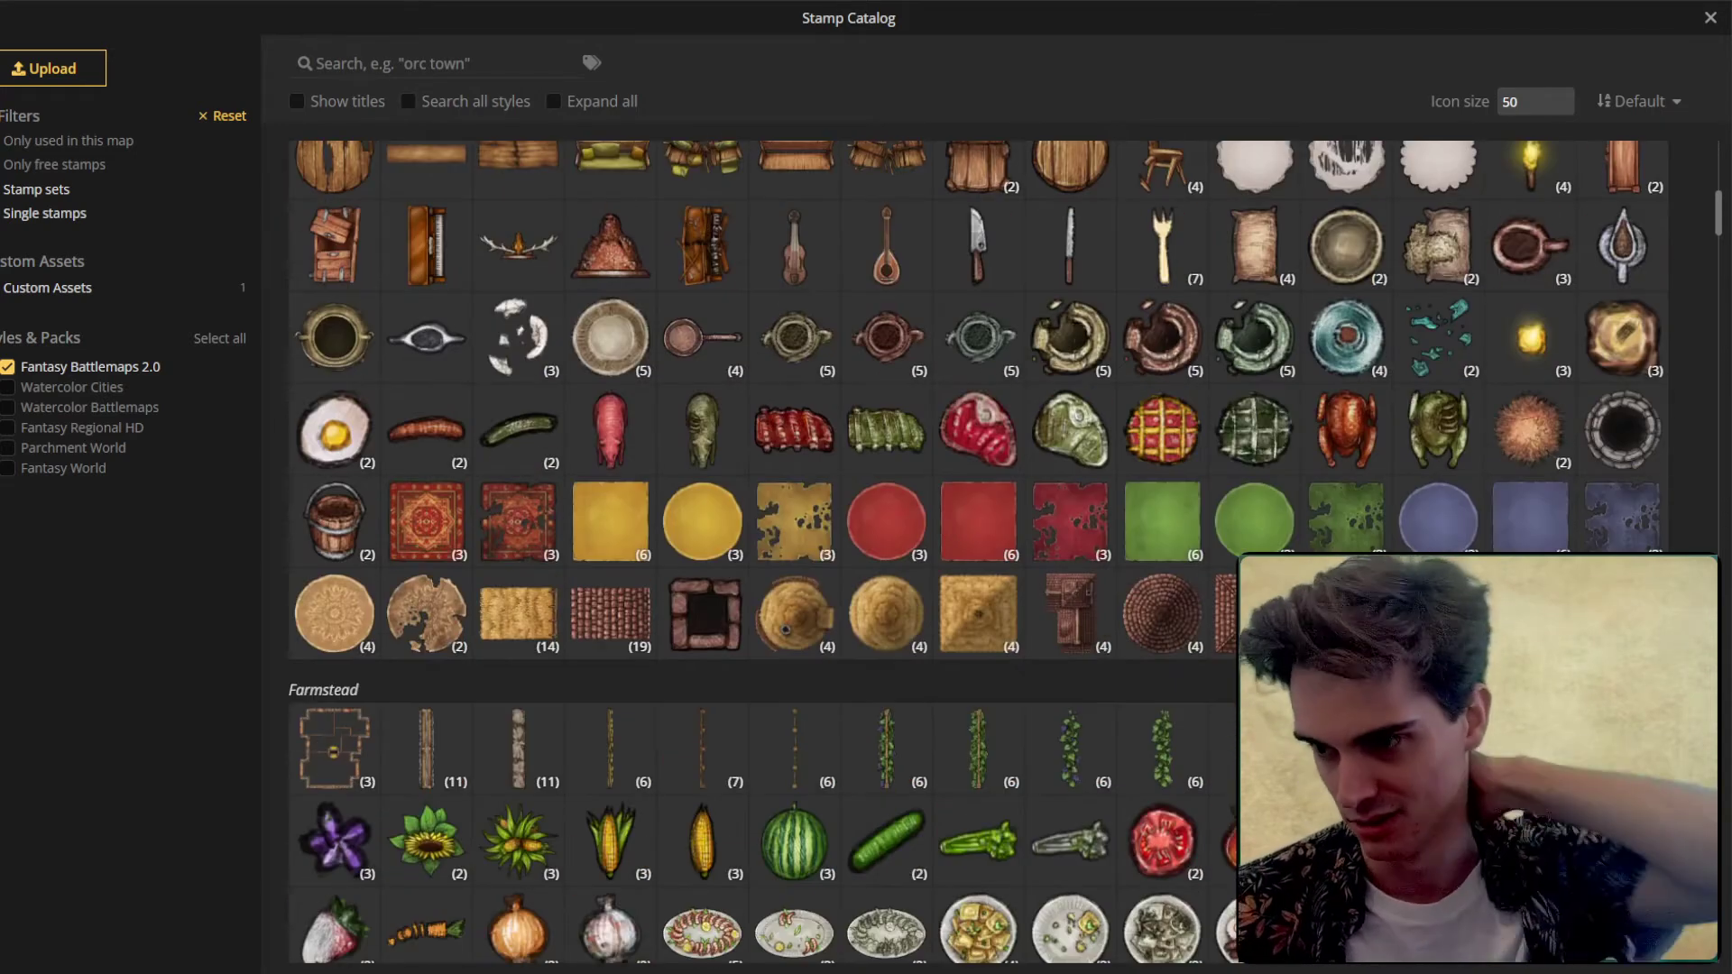
left_click(1530, 499)
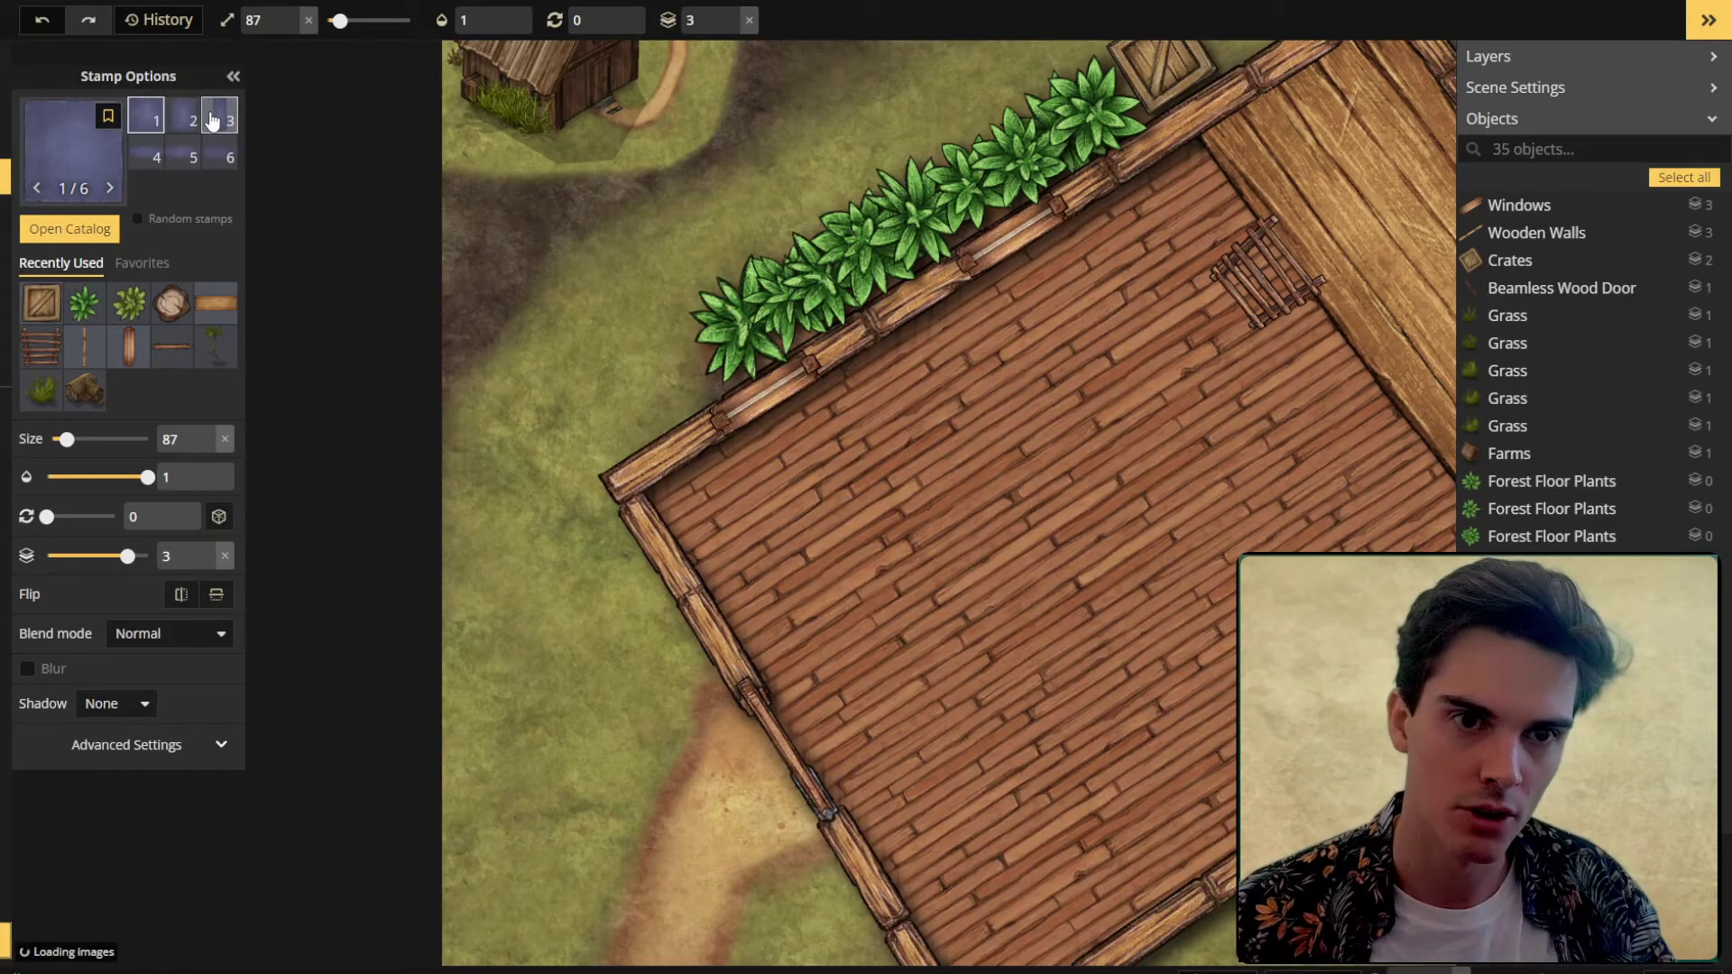
left_click_drag(780, 860, 626, 627)
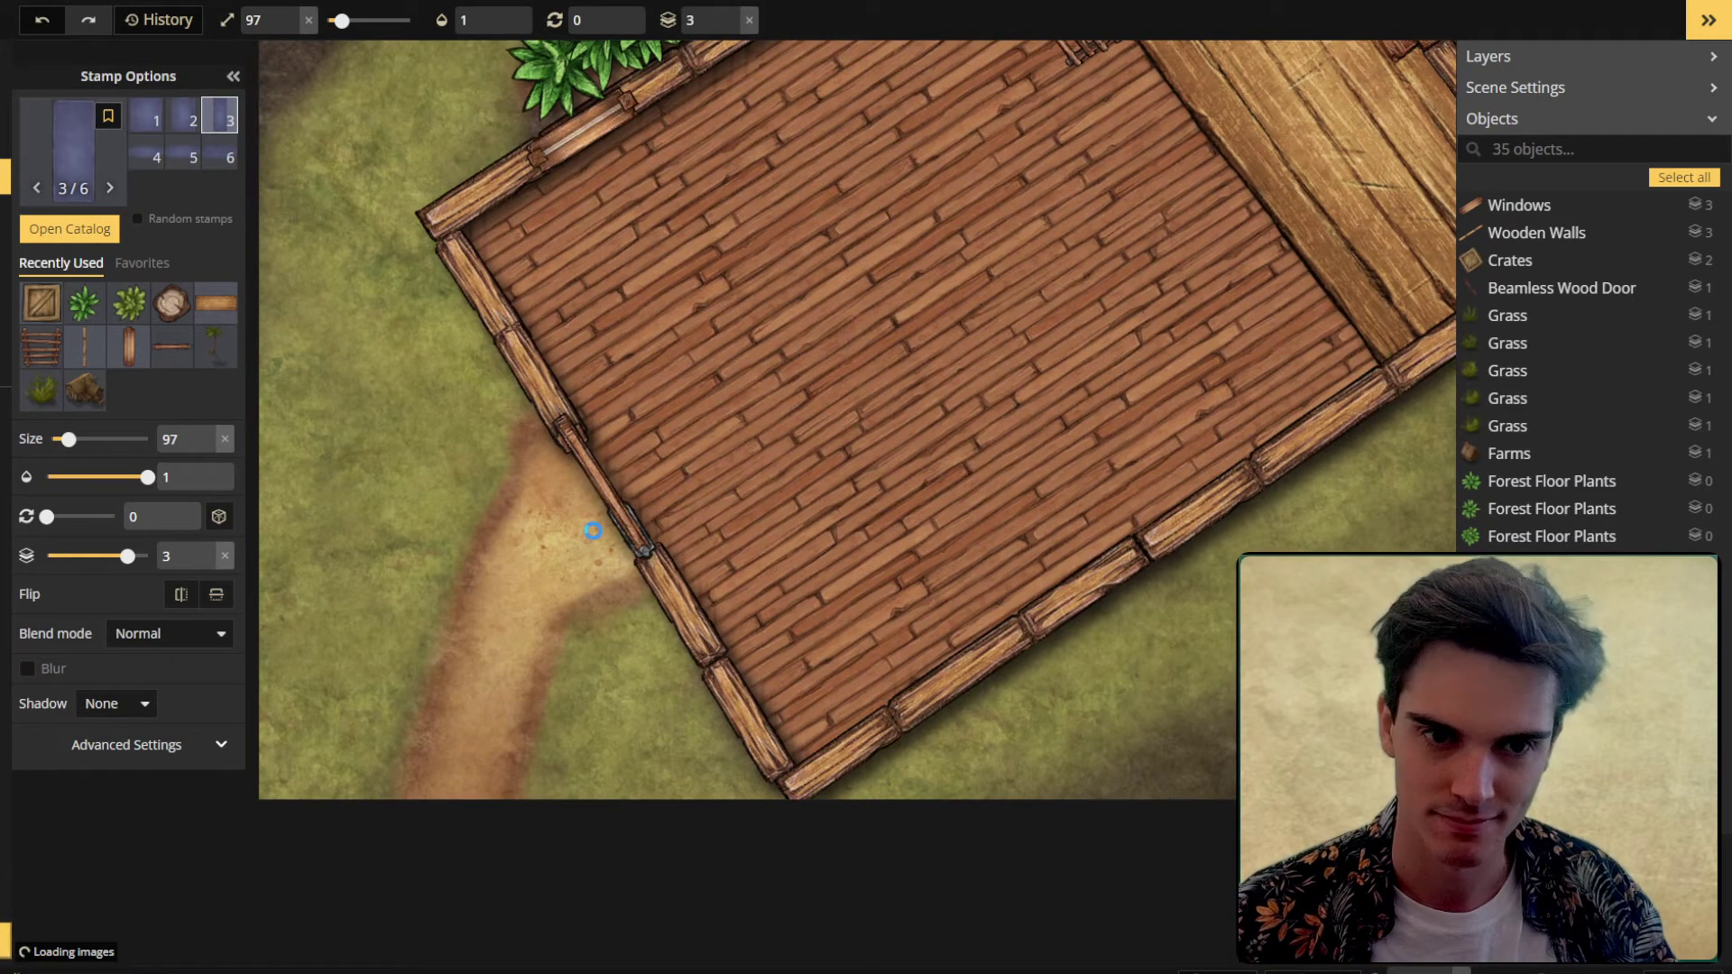
left_click_drag(503, 387, 560, 491)
left_click(594, 594)
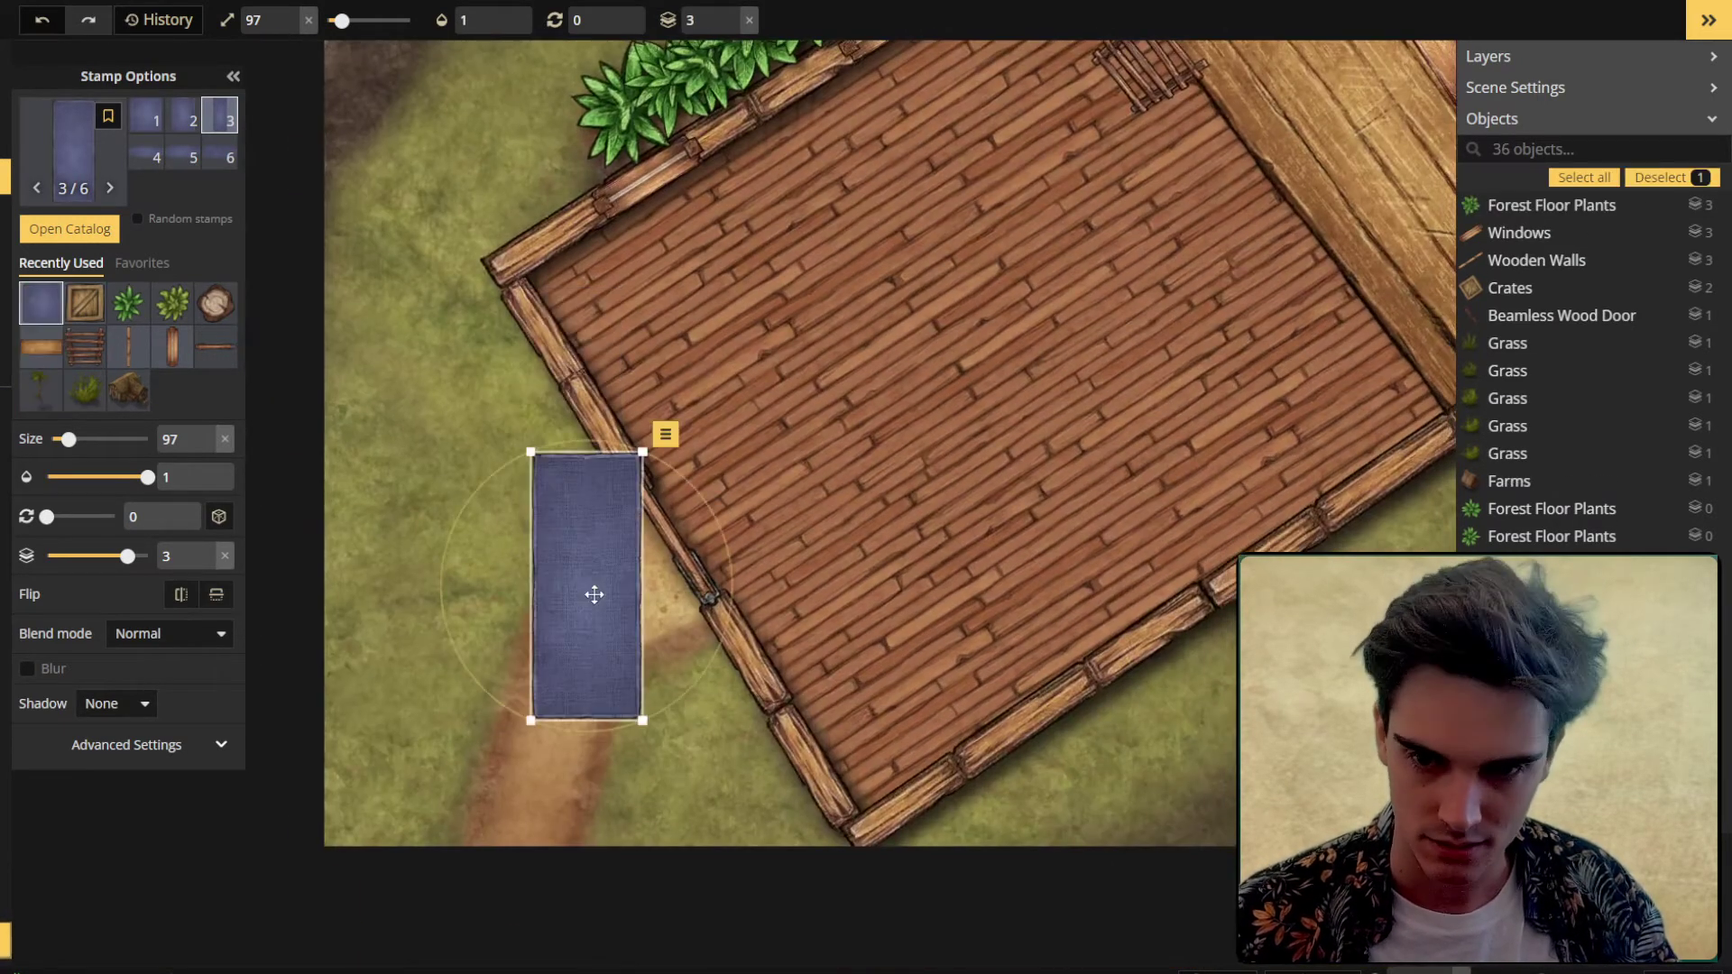
Step: Shrink the blue rug to size 47, rotate it to 325 degrees and move it against the door
scroll(594, 593, "down", 7)
scroll(622, 596, "down", 4)
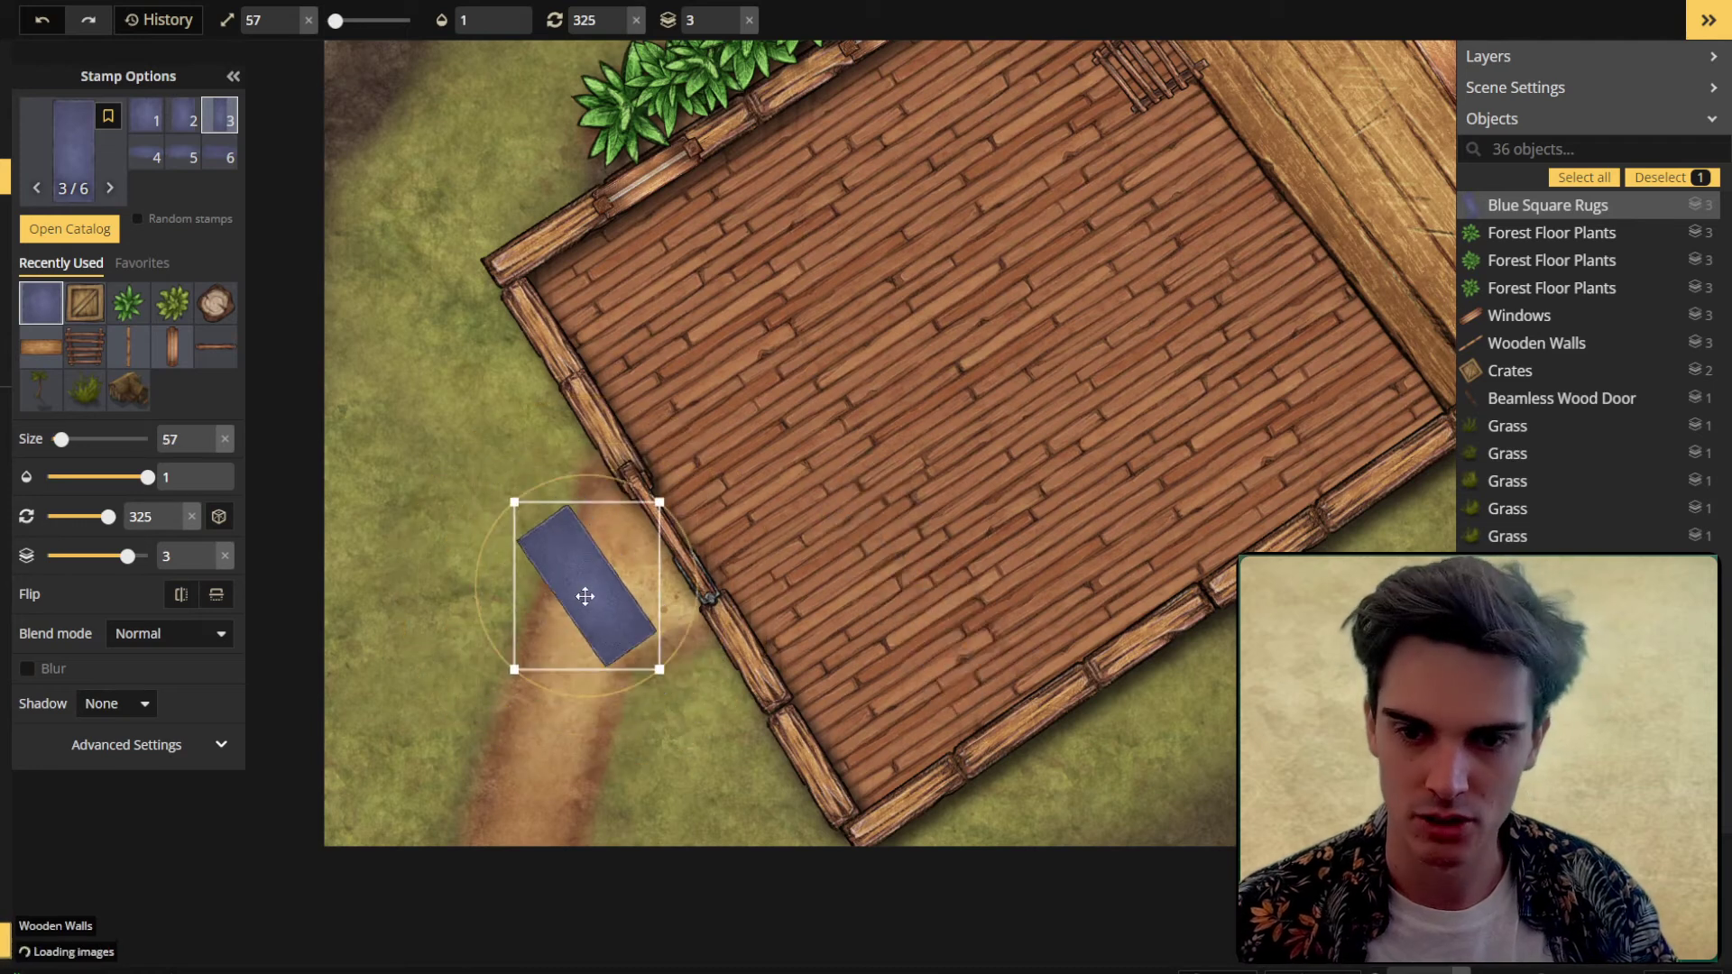
left_click_drag(586, 596, 650, 572)
scroll(707, 592, "down", 2)
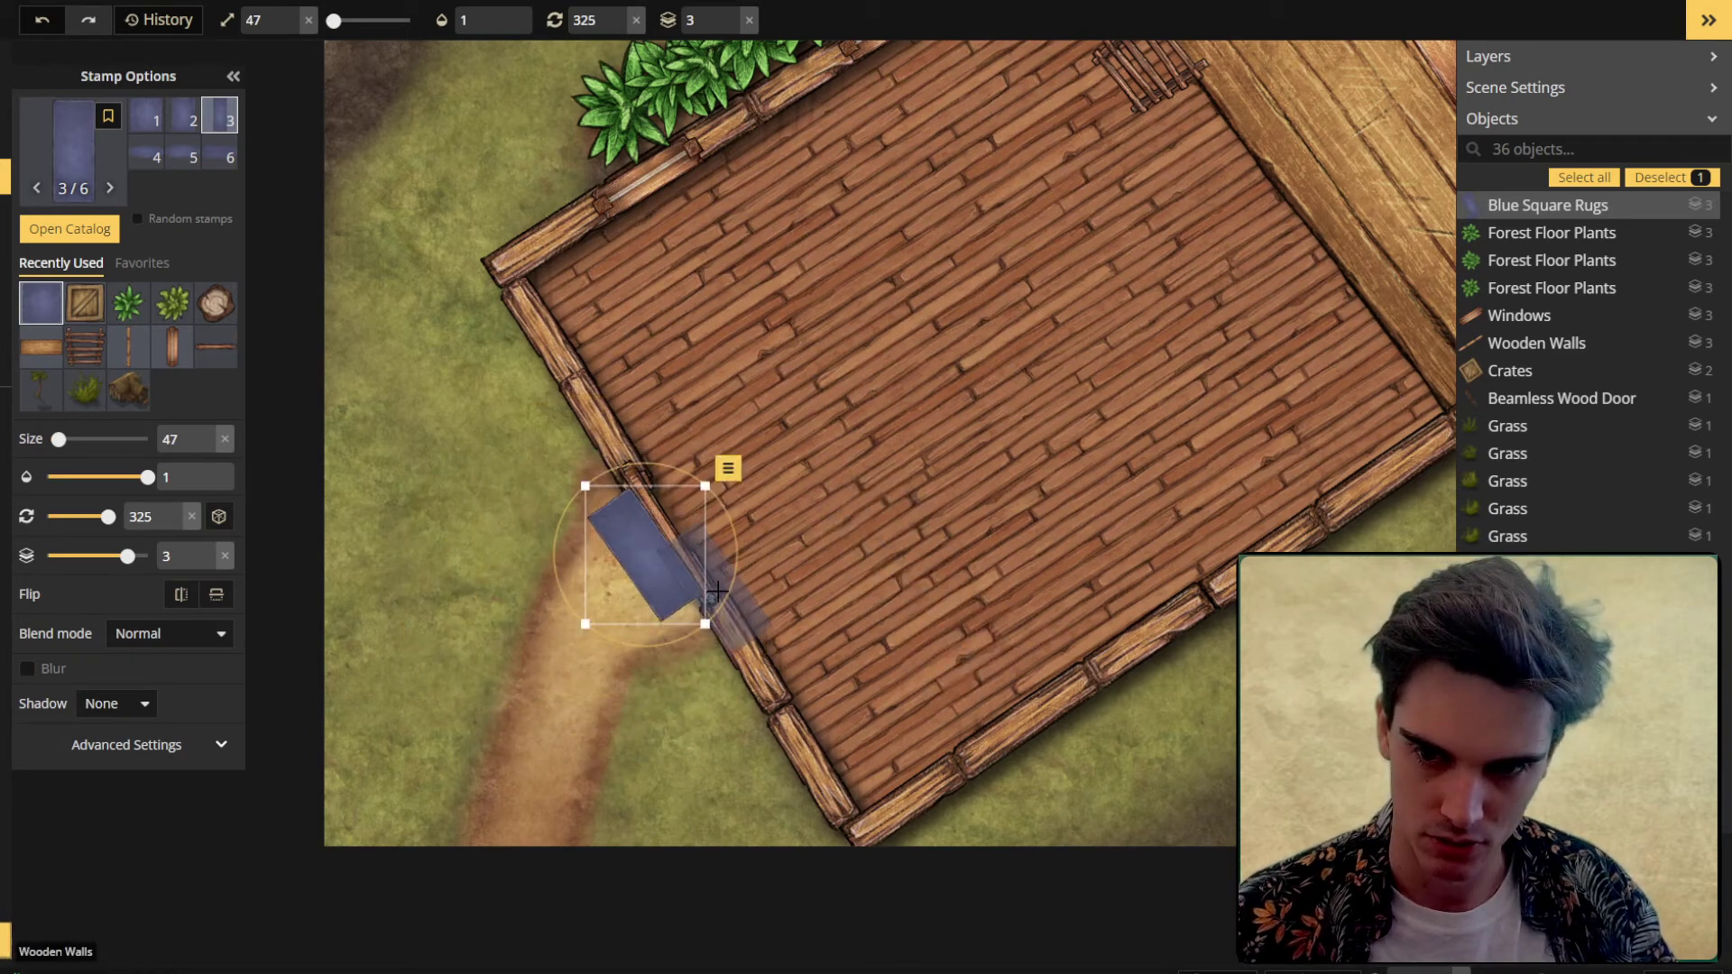
Step: Place the sixth stone block variant as a doorstep outside the door at size 182, rotation 325, layer -1
scroll(613, 503, "down", 2)
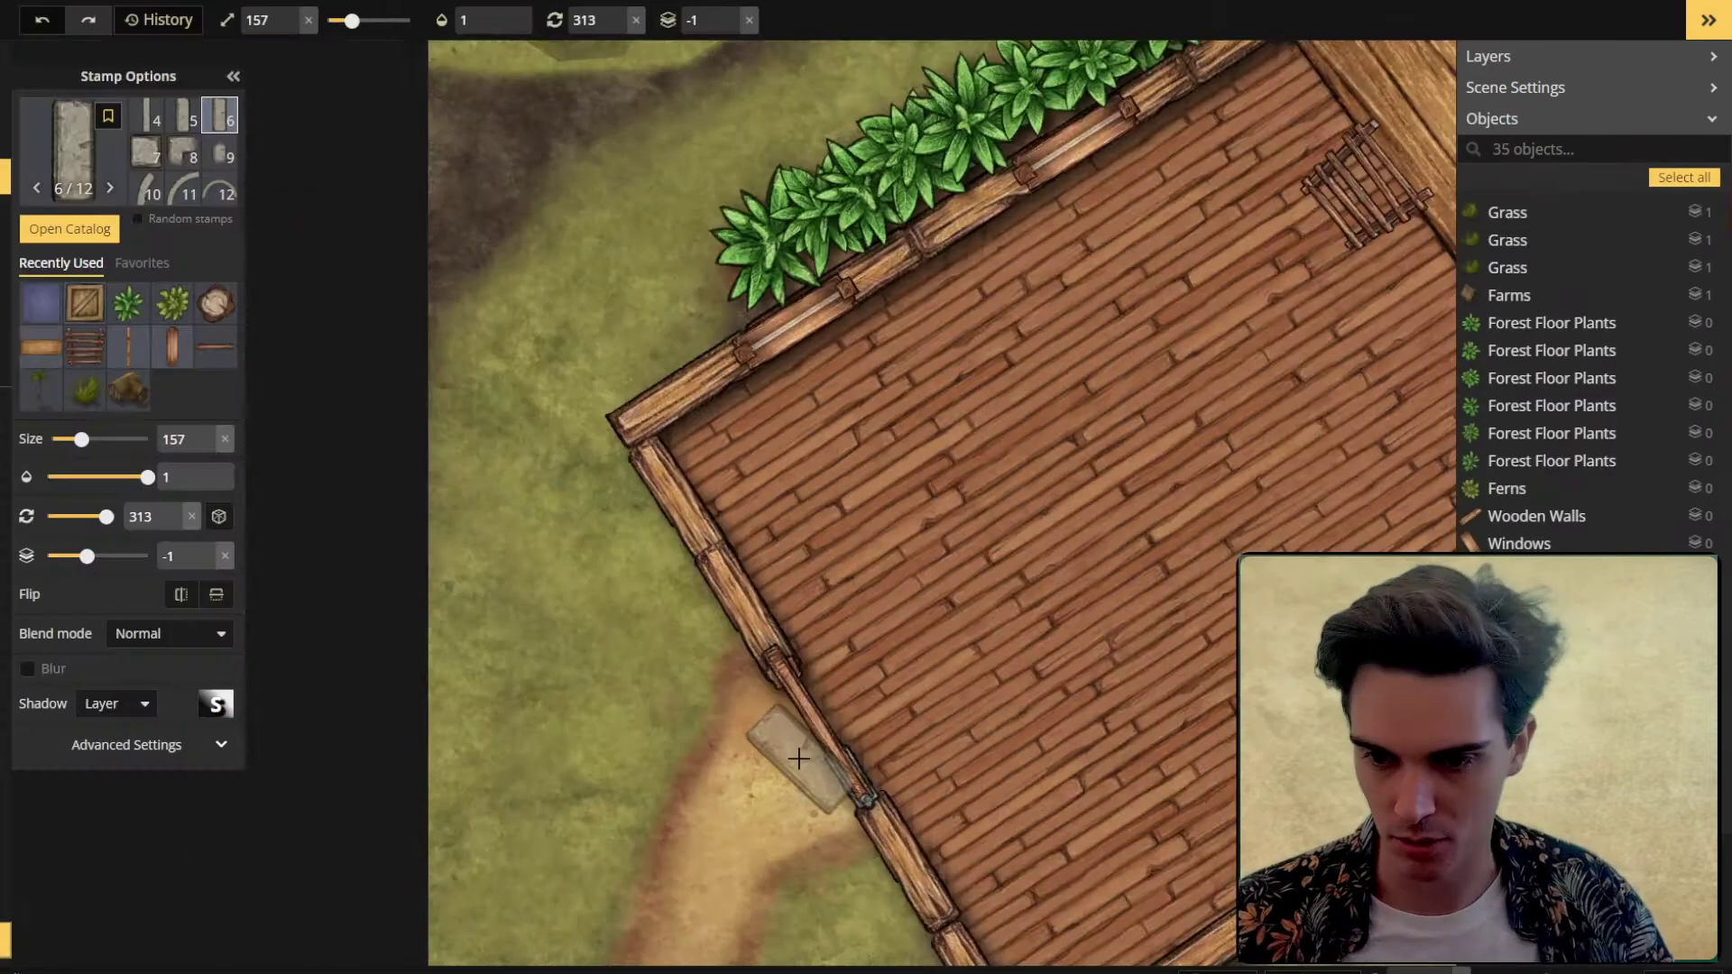
scroll(883, 805, "down", 2)
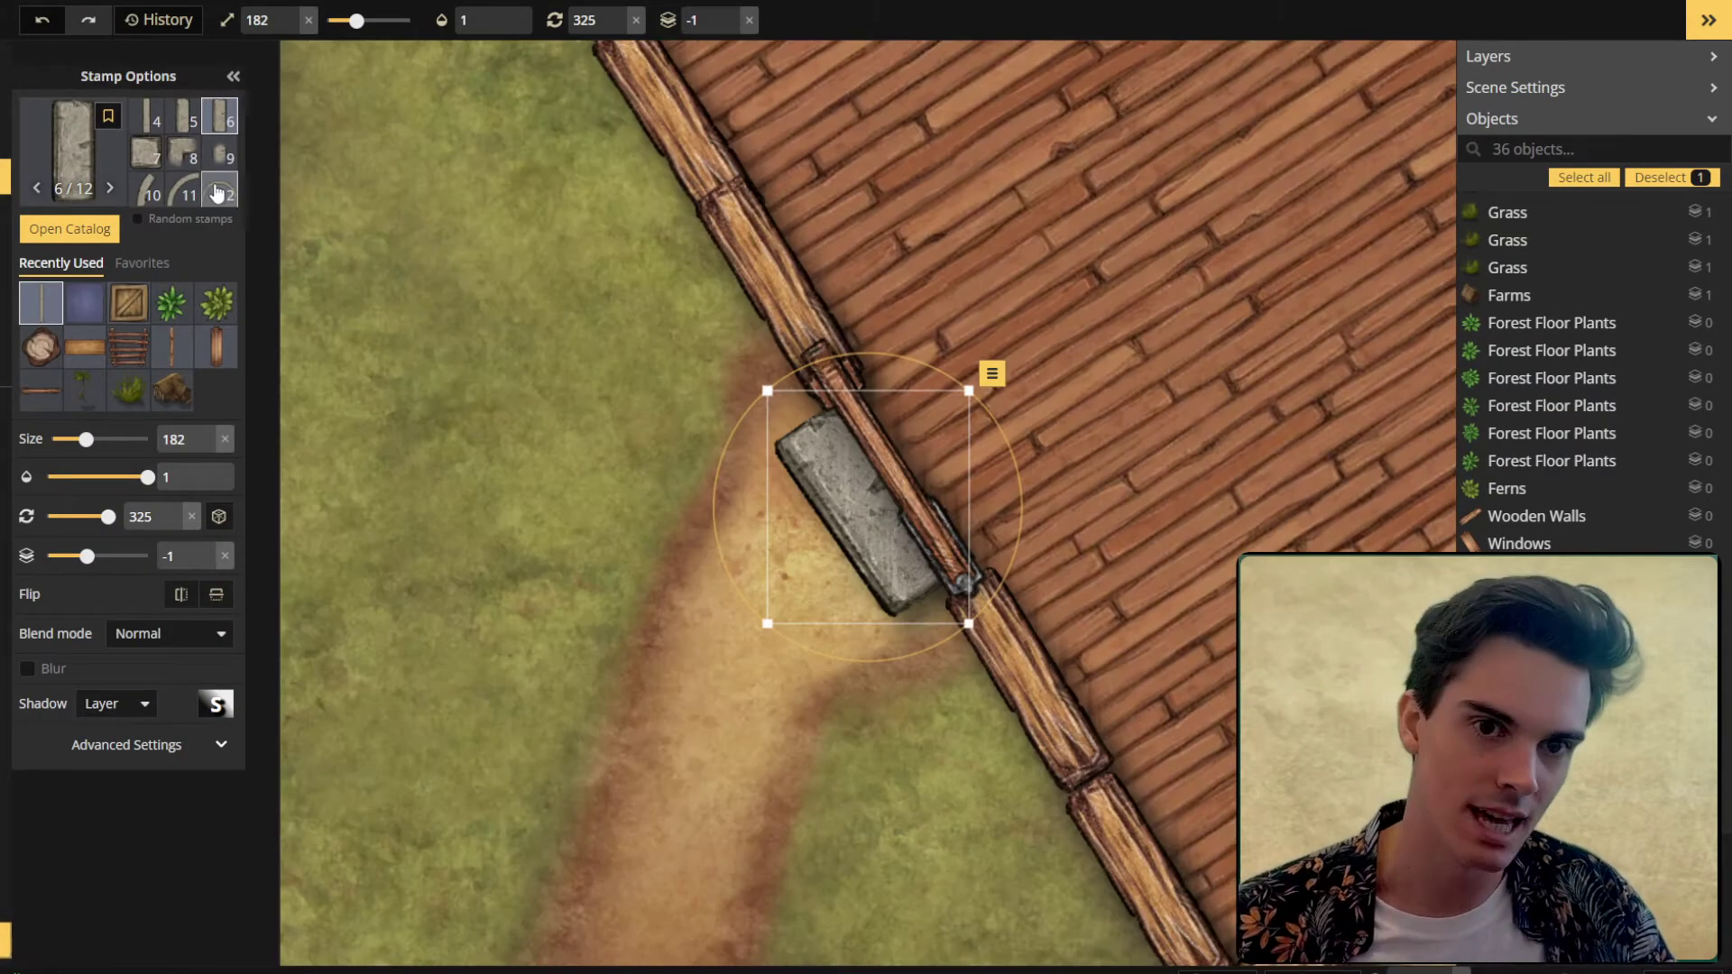
Step: Place the third, narrower stone block variant in front of the doorstep at size 82, rotated to 319 degrees
left_click(217, 192)
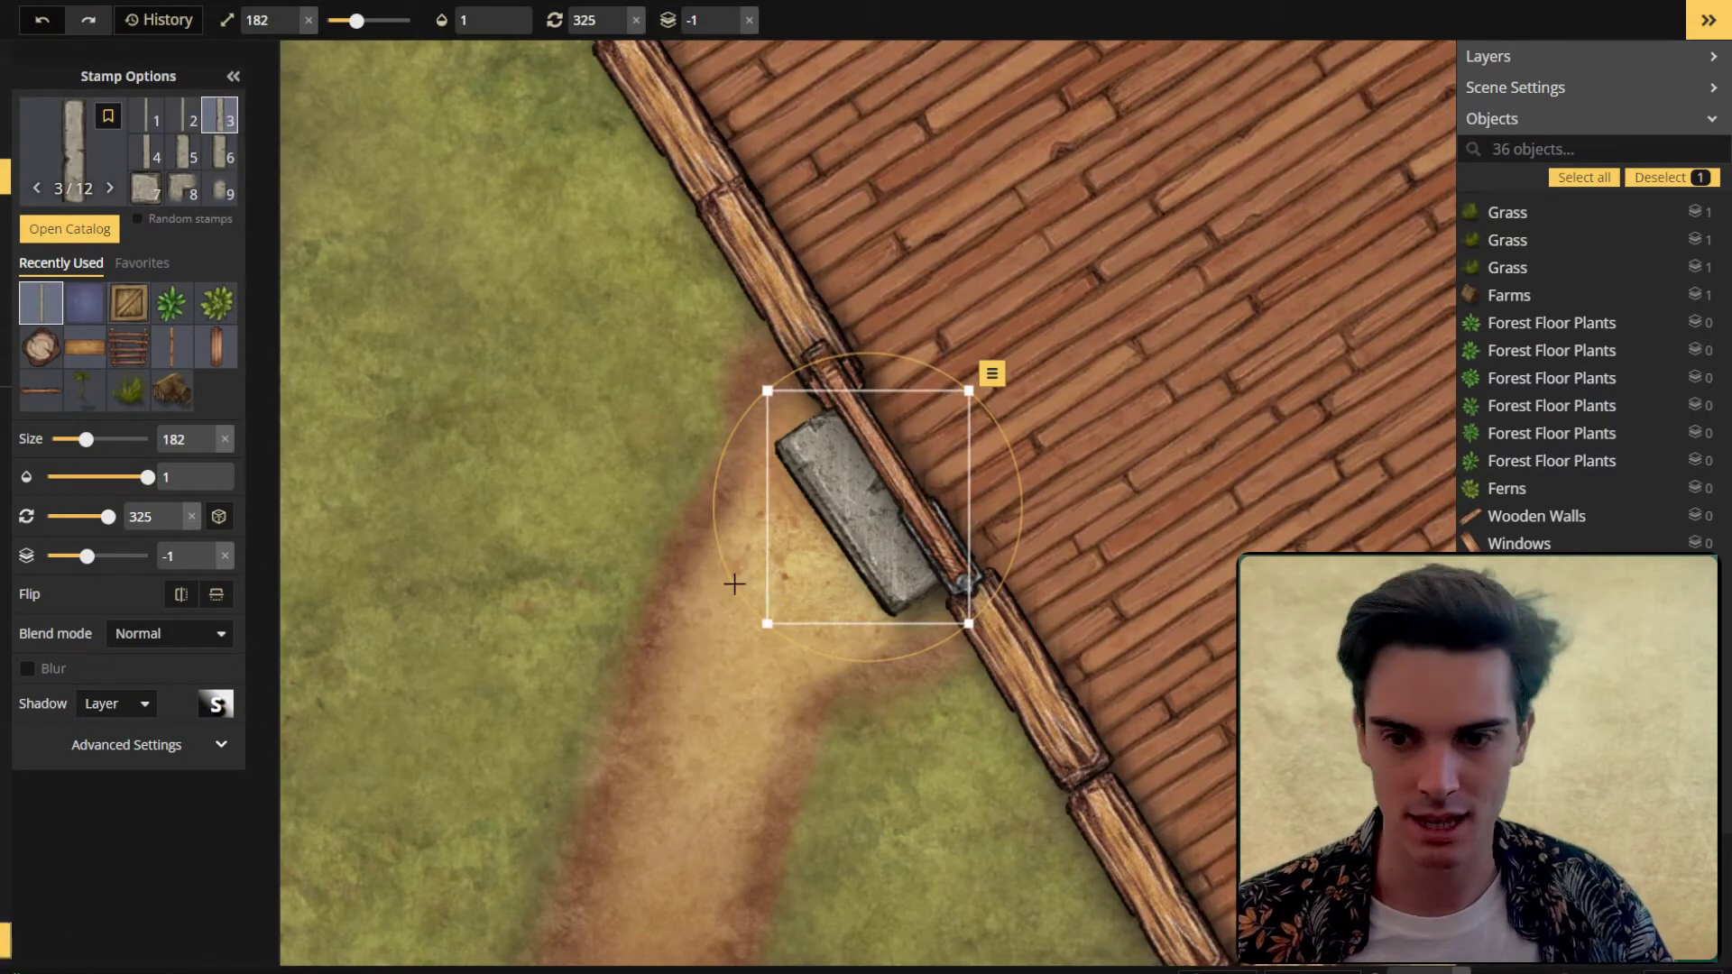
scroll(821, 623, "down", 5)
left_click(790, 593)
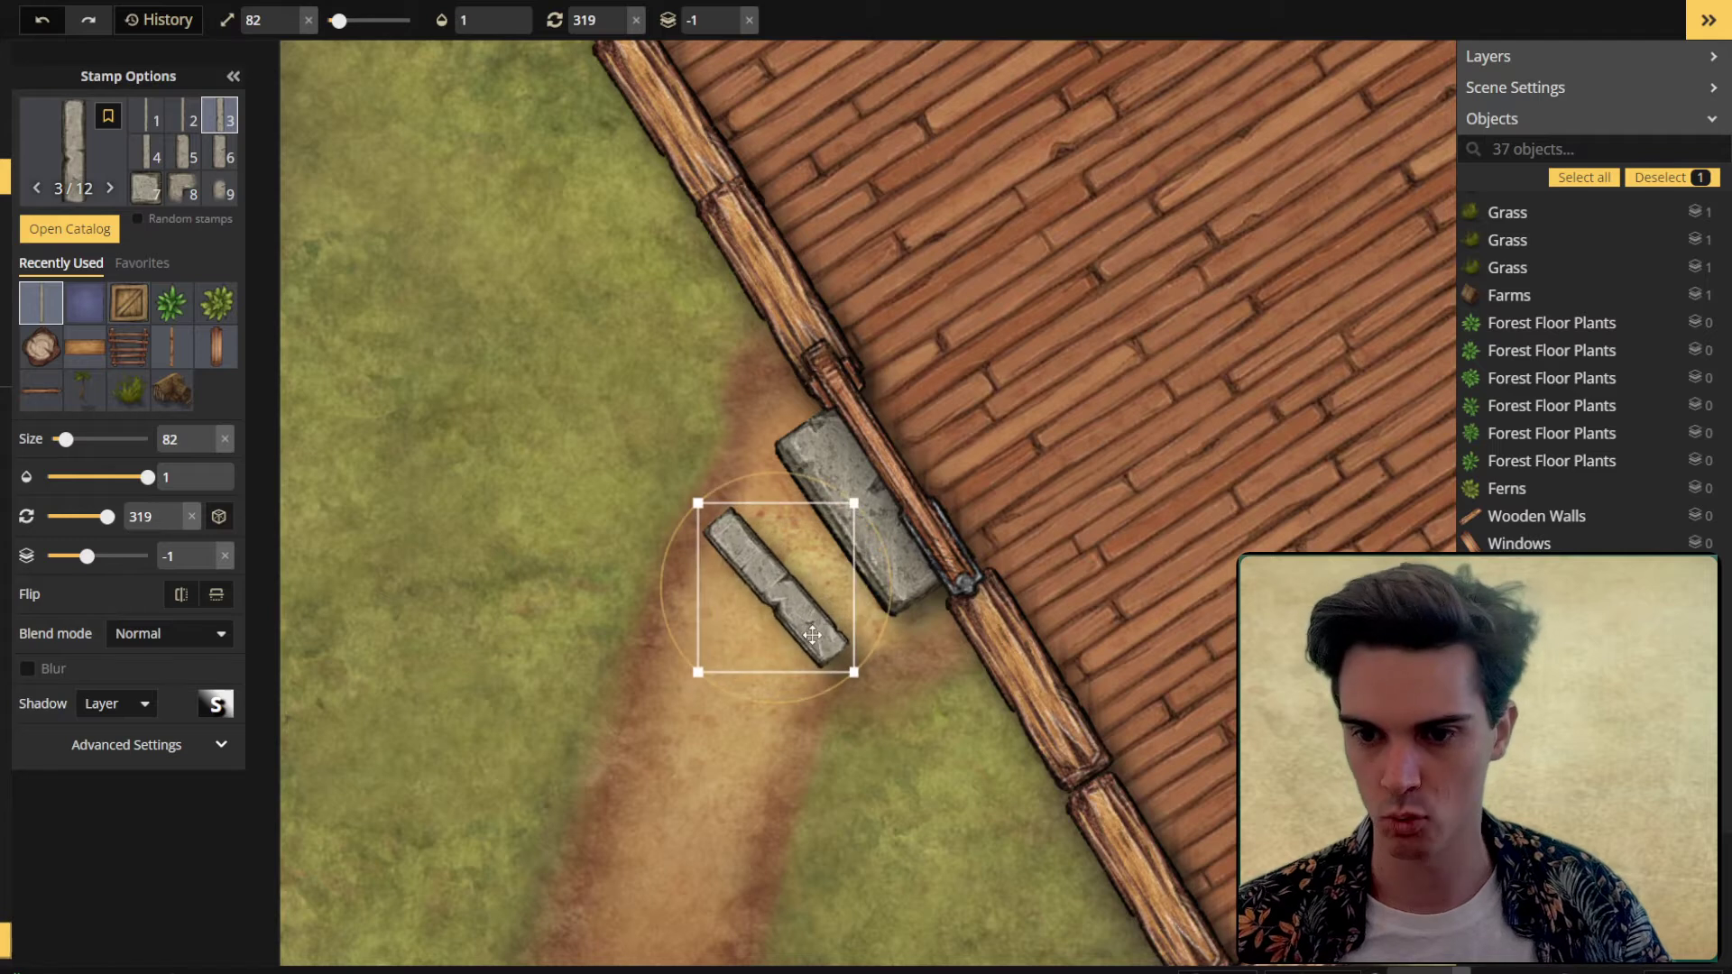
key("v")
scroll(630, 443, "down", 6)
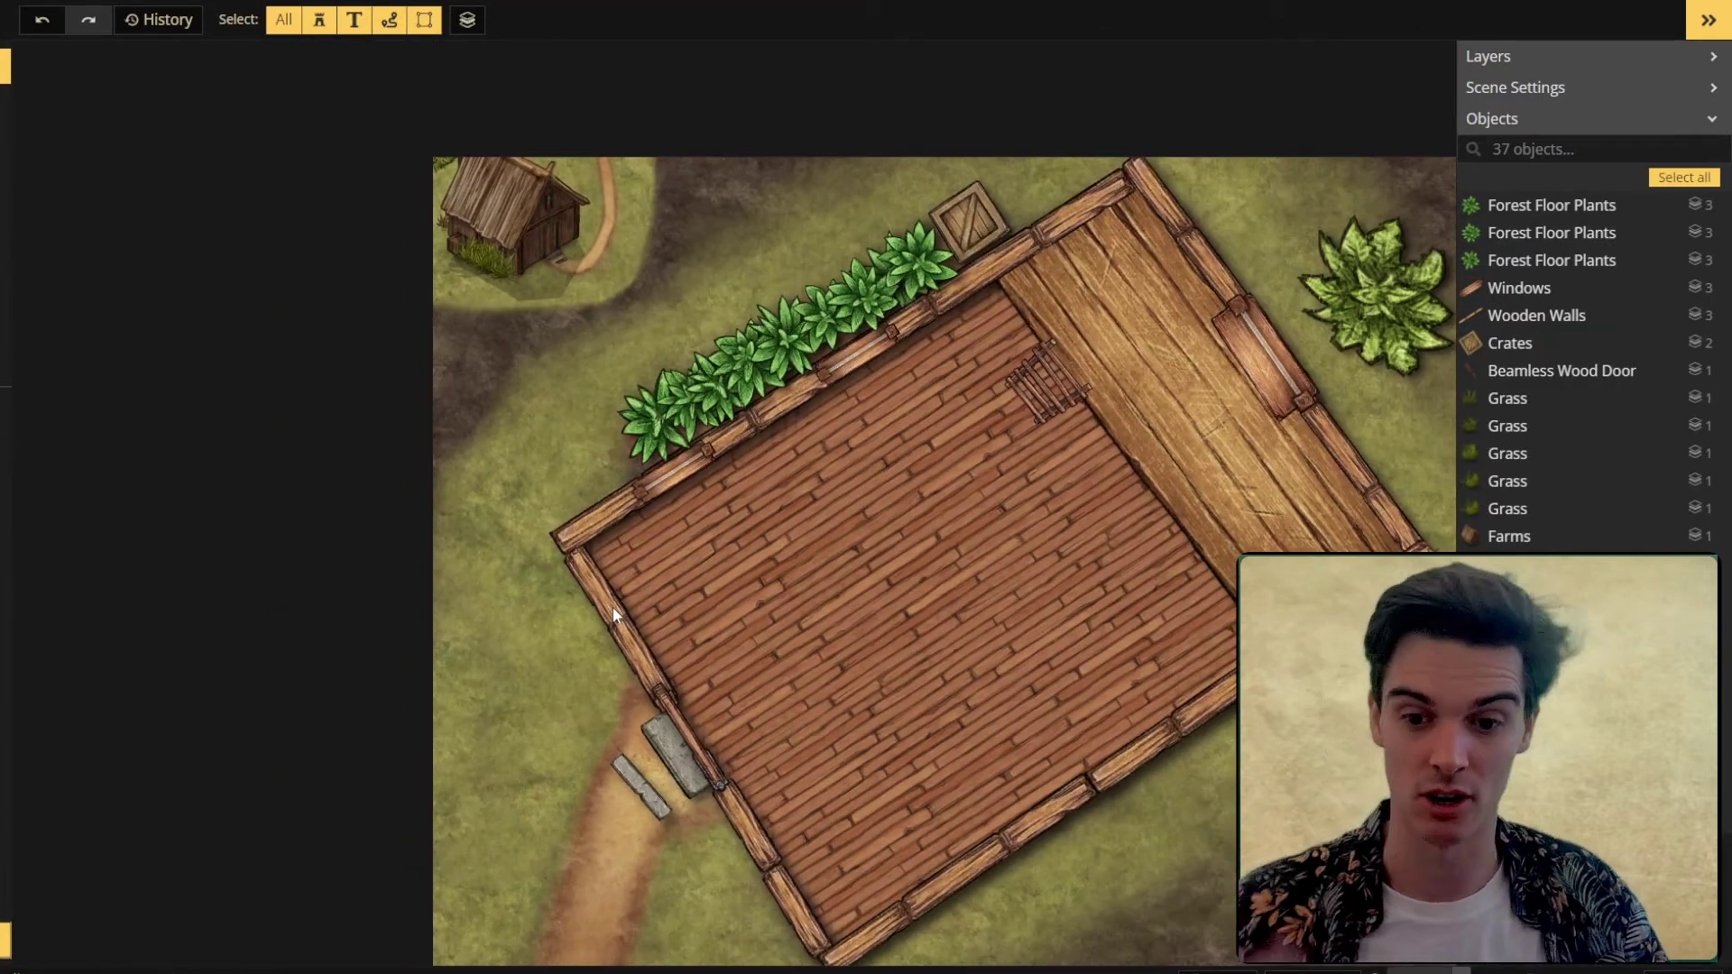
Step: Browse the Water, Tavern and Farmstead sections of the stamp catalog for objects suited to the hut
scroll(615, 183, "up", 3)
scroll(1191, 549, "down", 4)
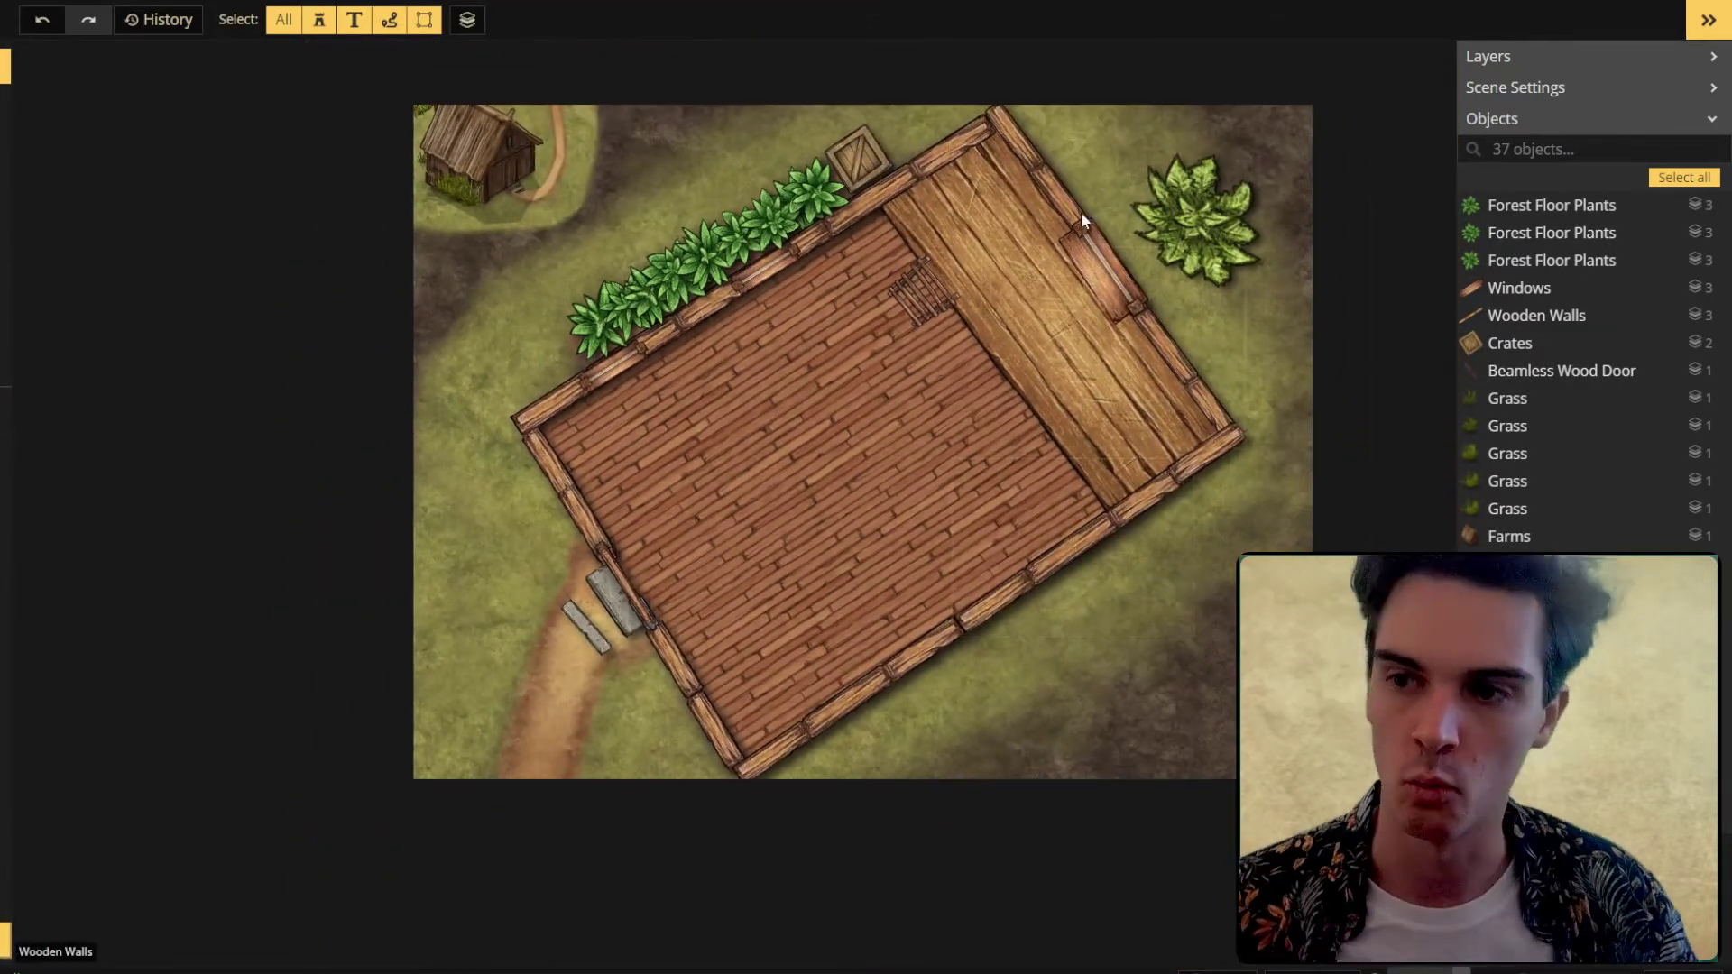
key("s")
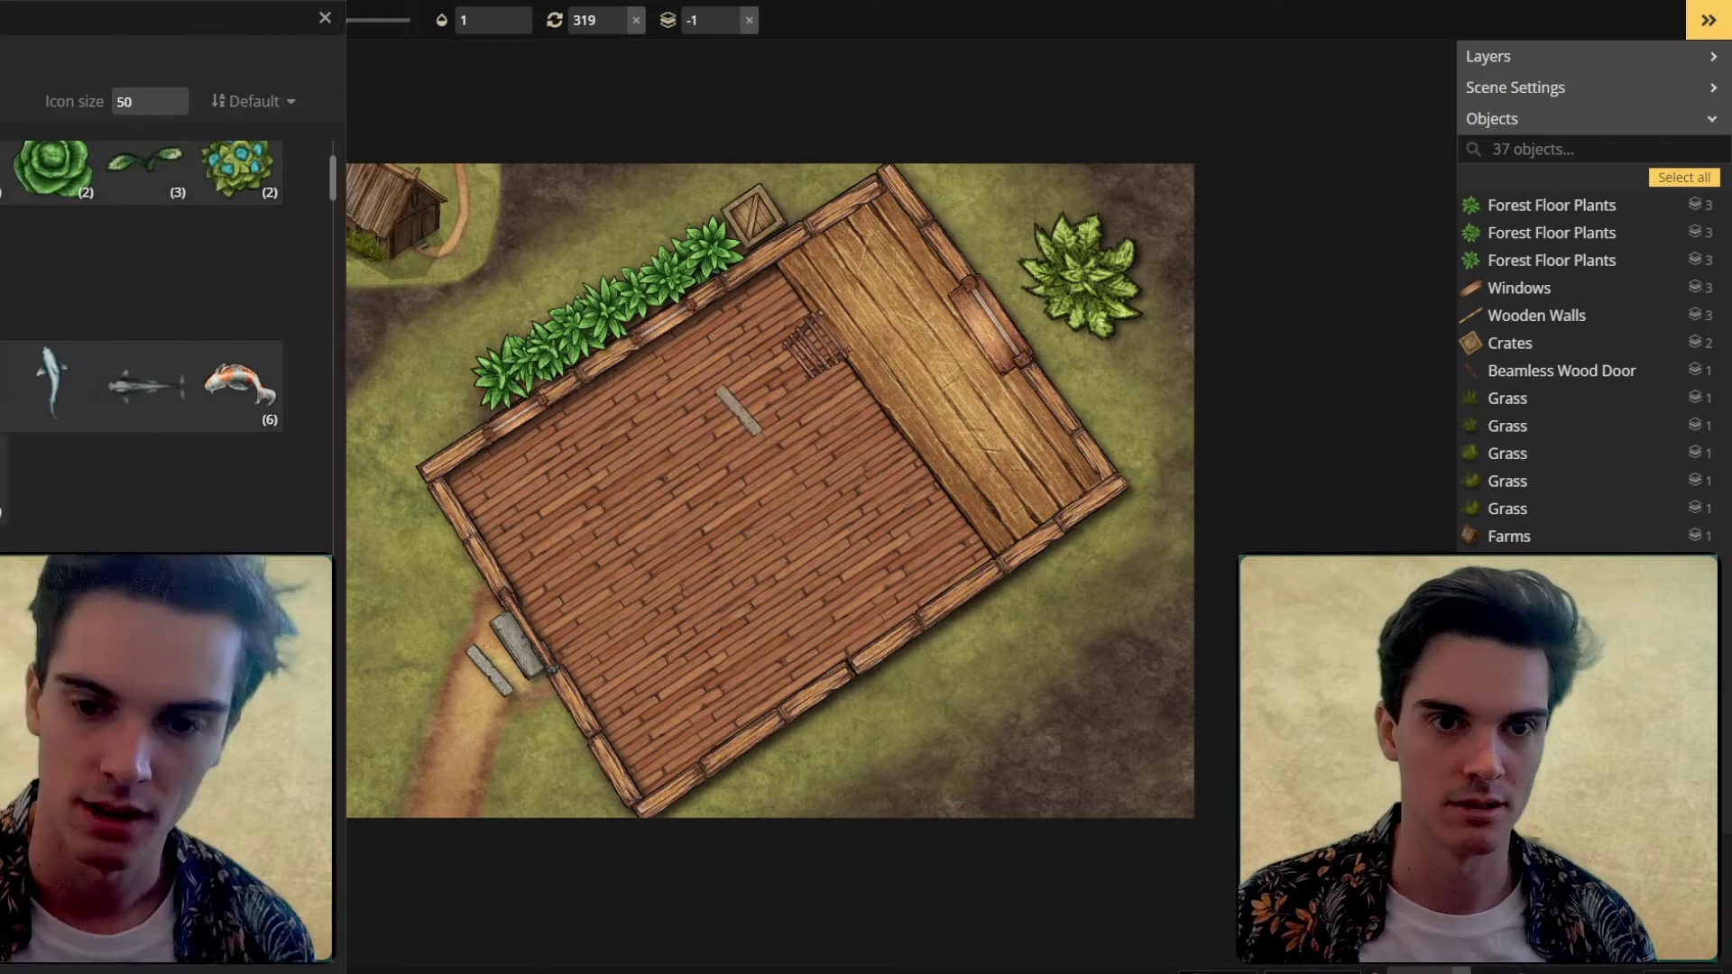
scroll(1038, 381, "down", 2)
scroll(1038, 381, "down", 4)
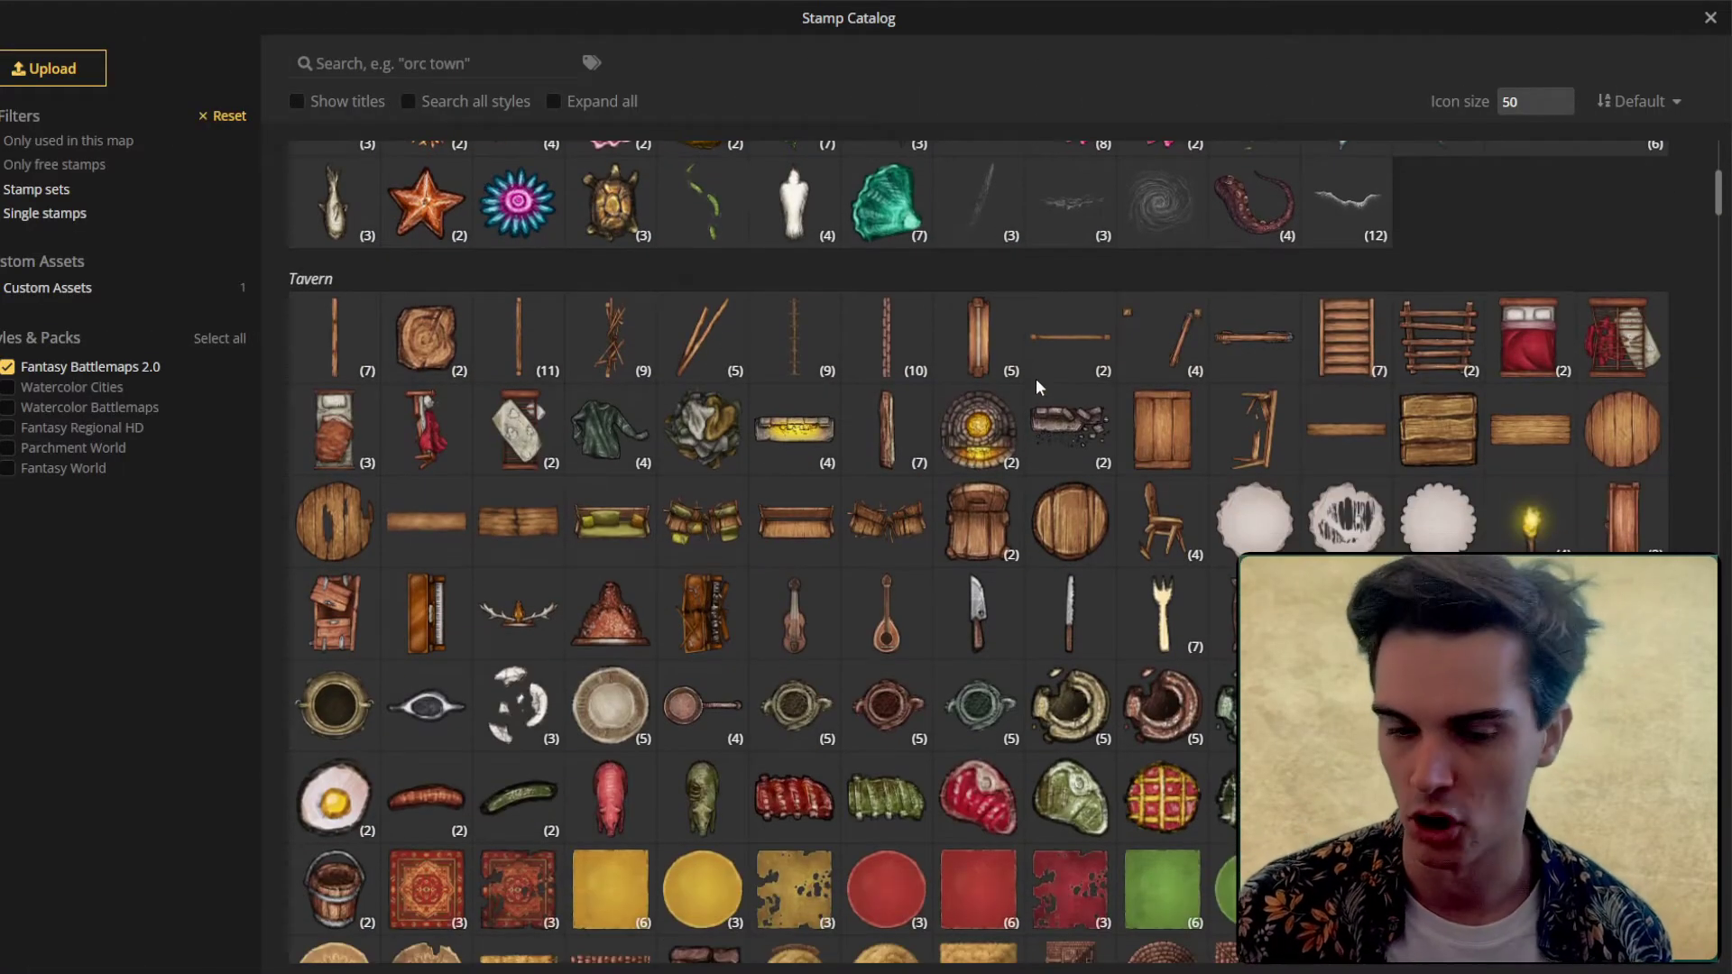
scroll(1036, 386, "down", 3)
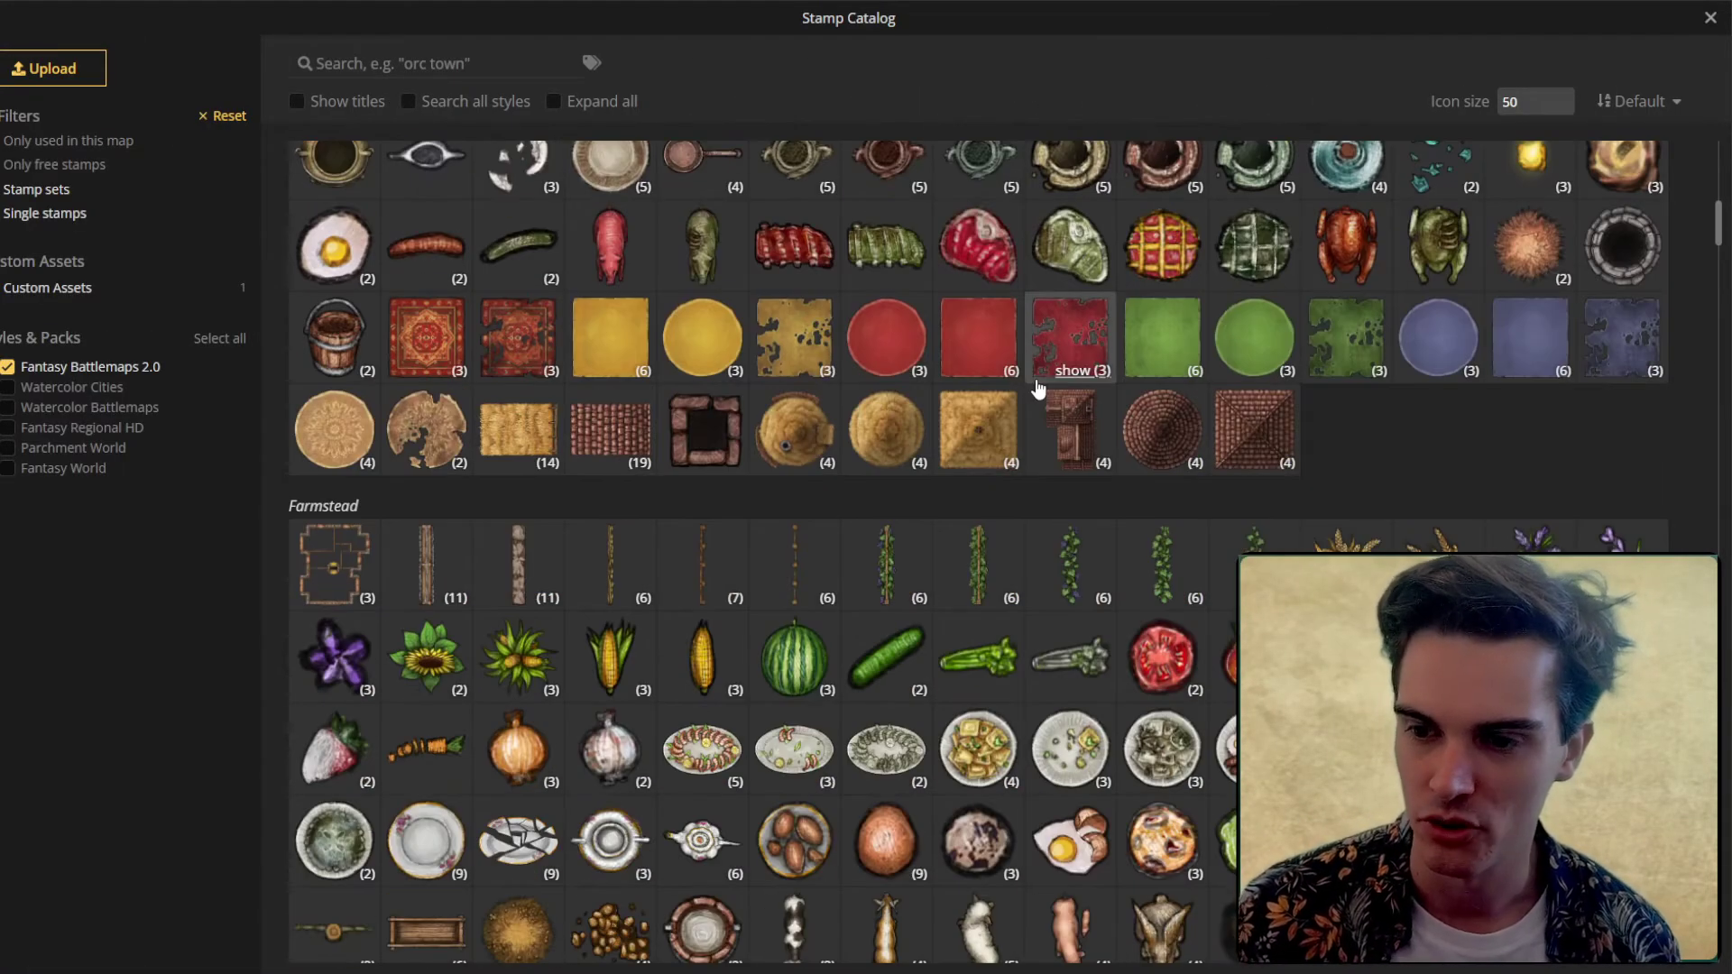
scroll(1091, 569, "down", 2)
scroll(1099, 564, "down", 2)
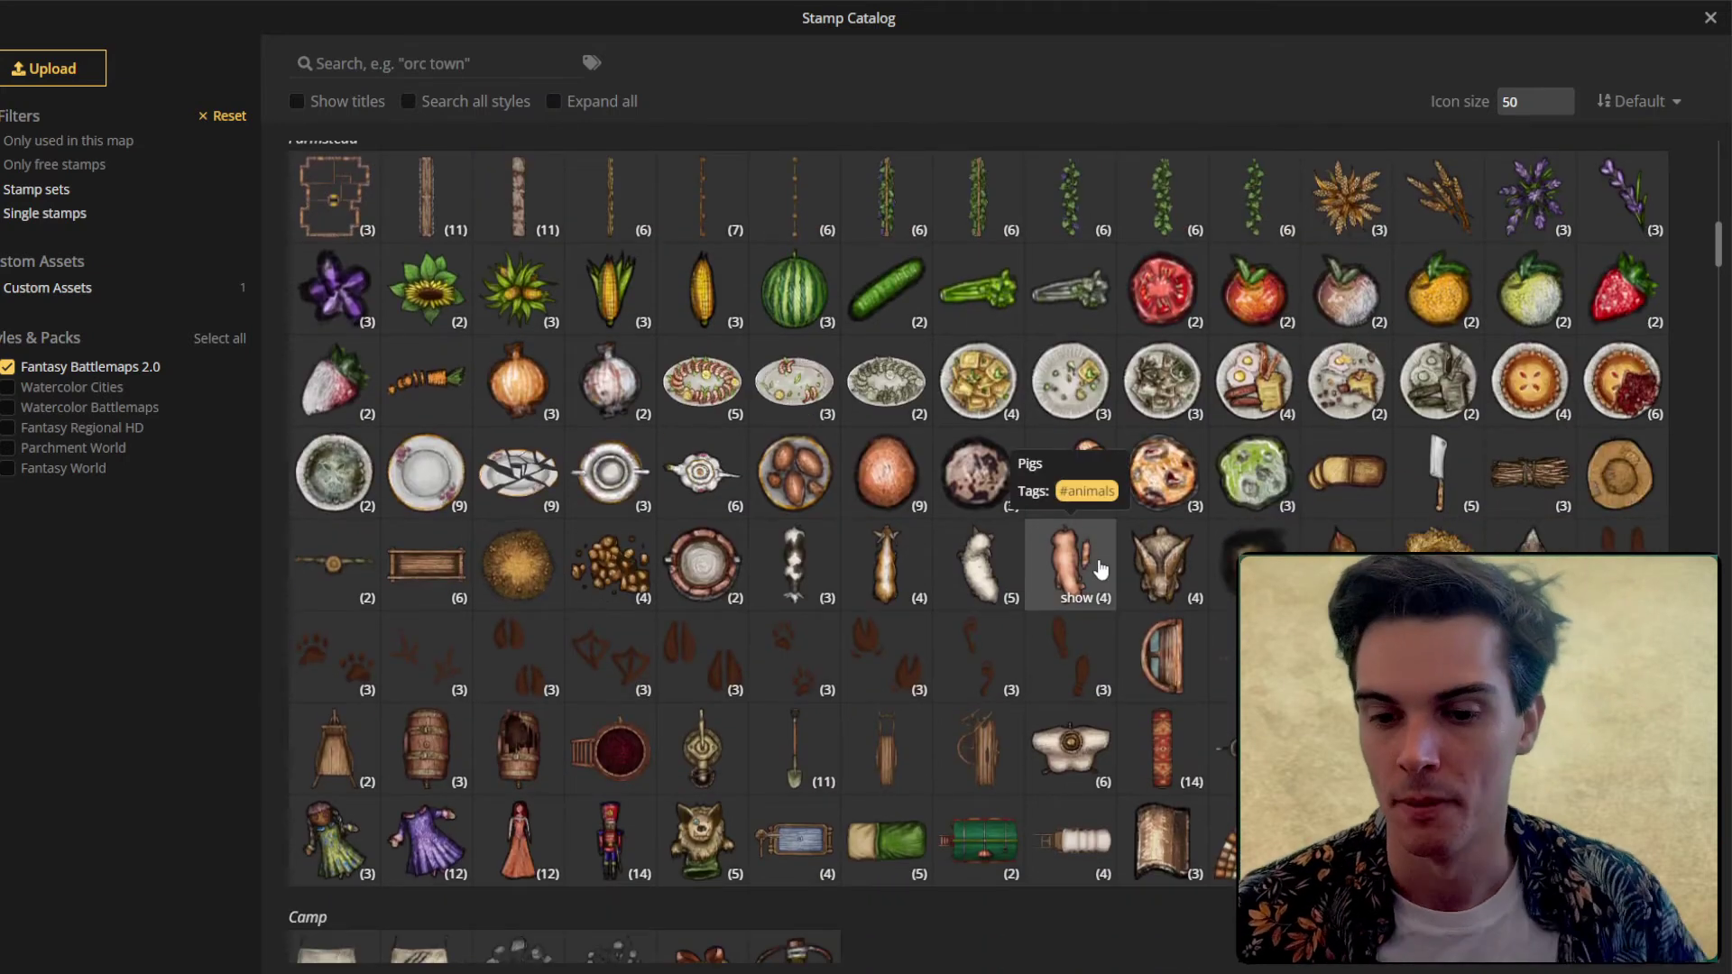
left_click(1711, 18)
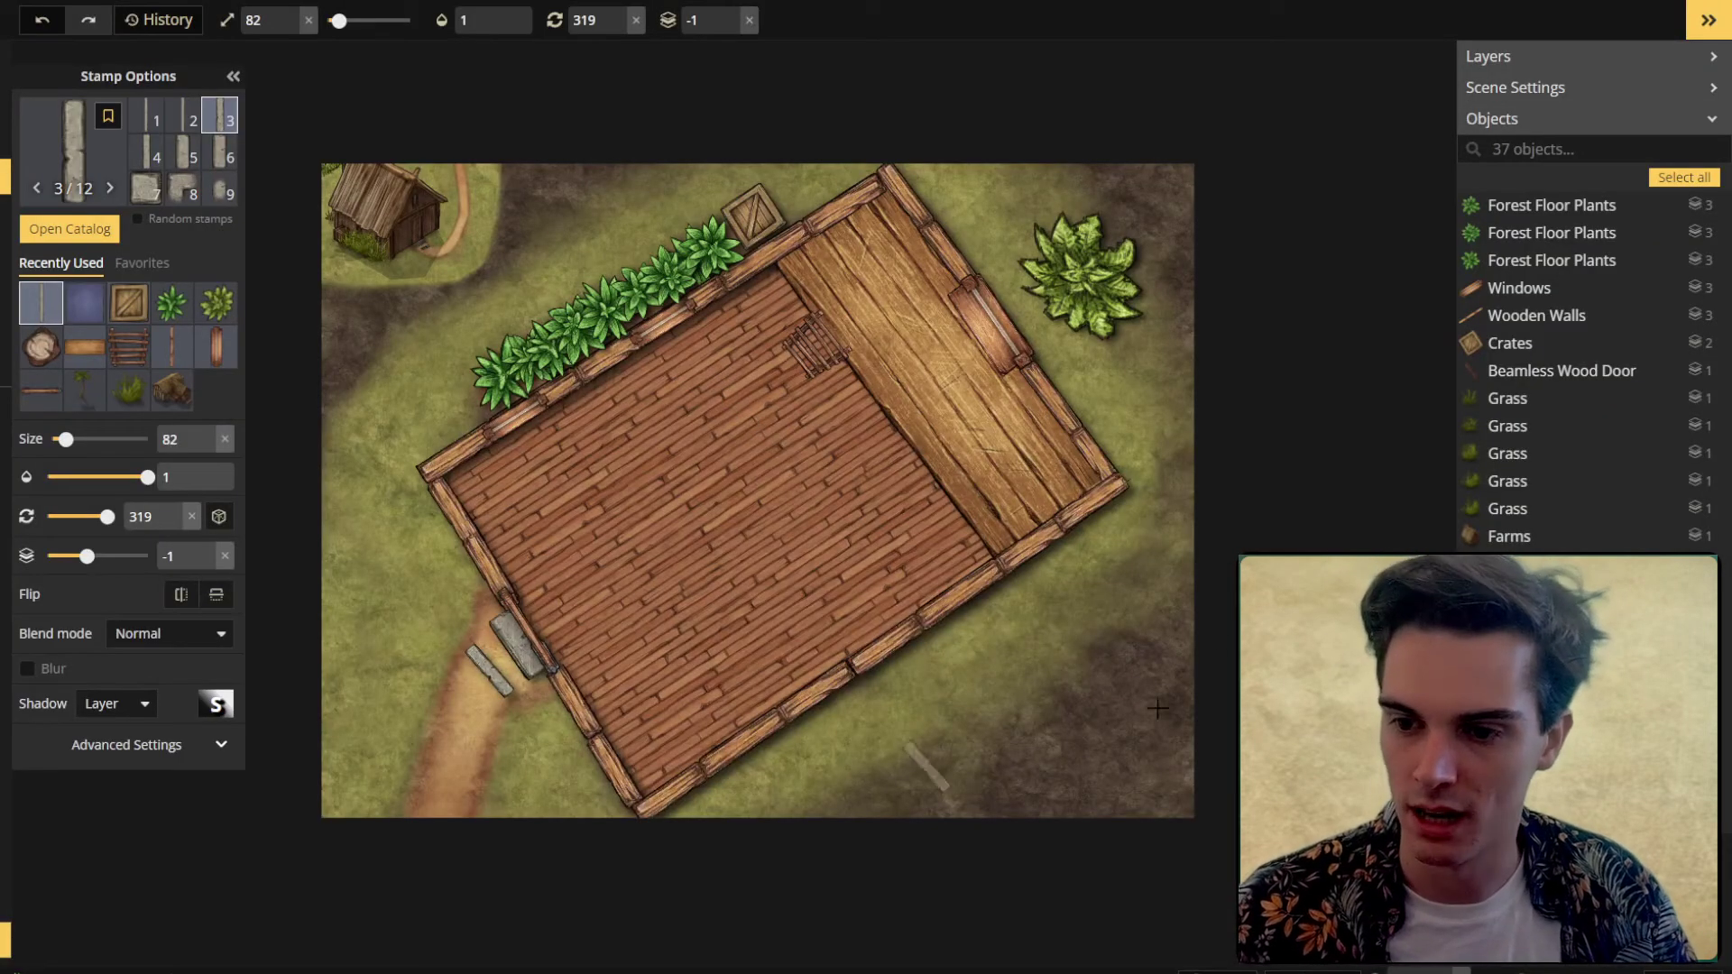
Step: Examine the stamp catalog further, through the Gothic Horror, Wizard, Dungeons, Sewers, Desert, Orc and Elven sections, for more decorations
scroll(1002, 726, "down", 1)
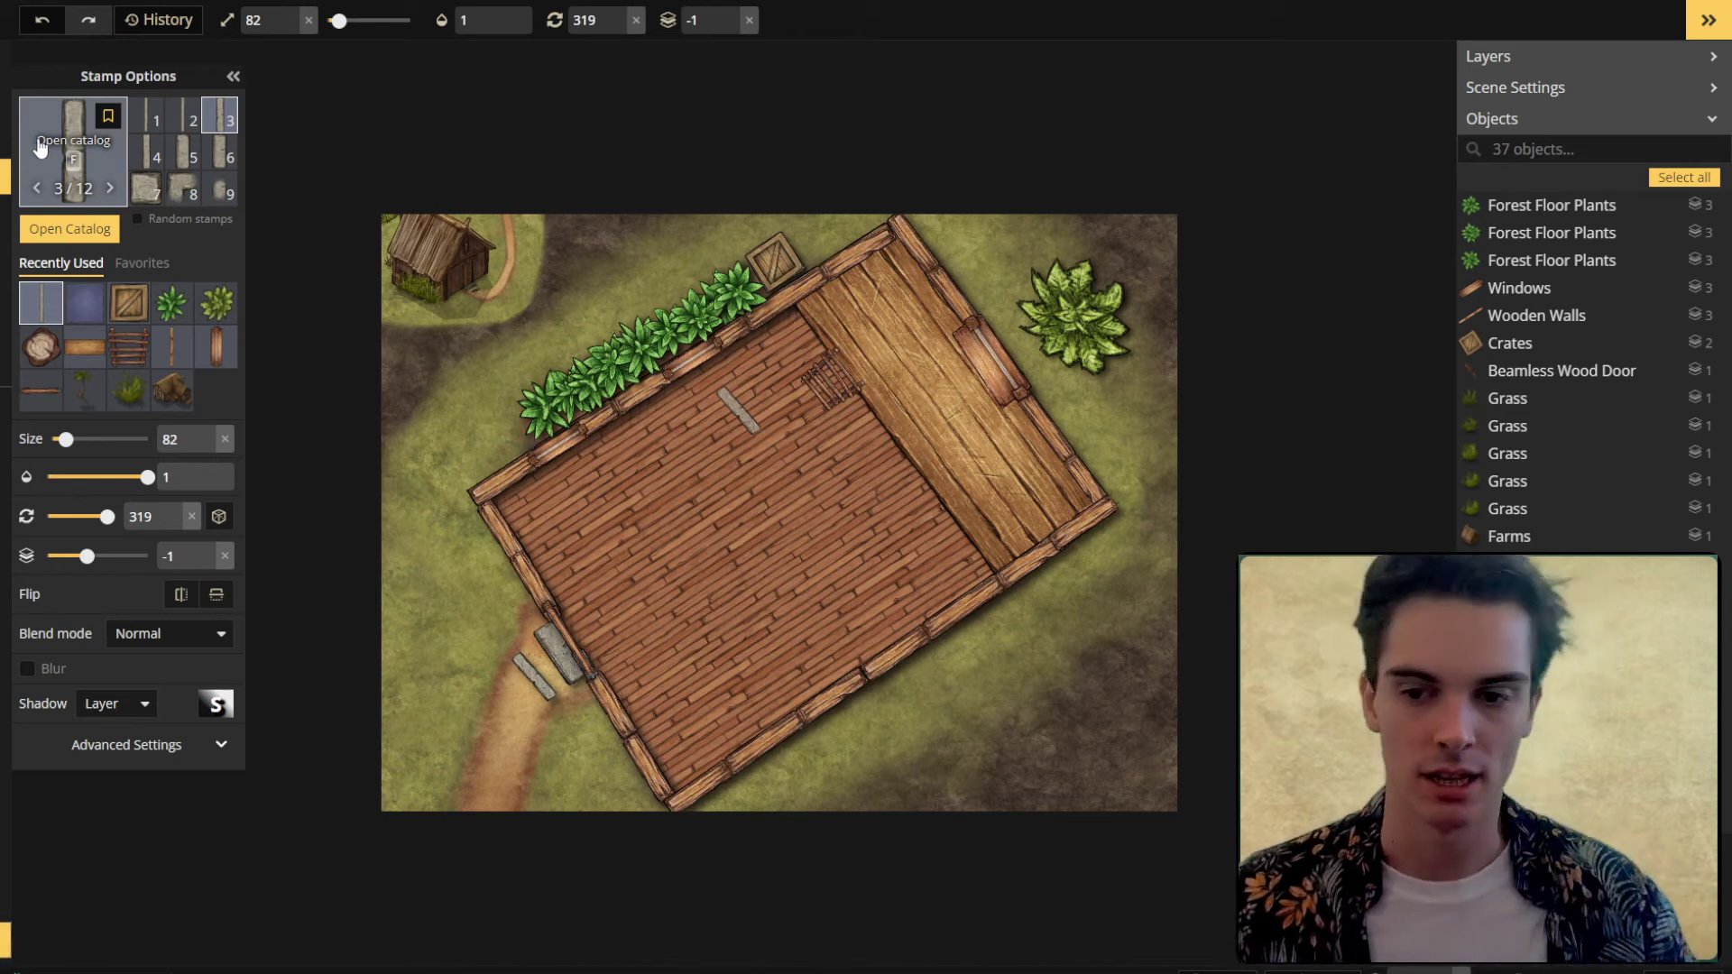
left_click(74, 236)
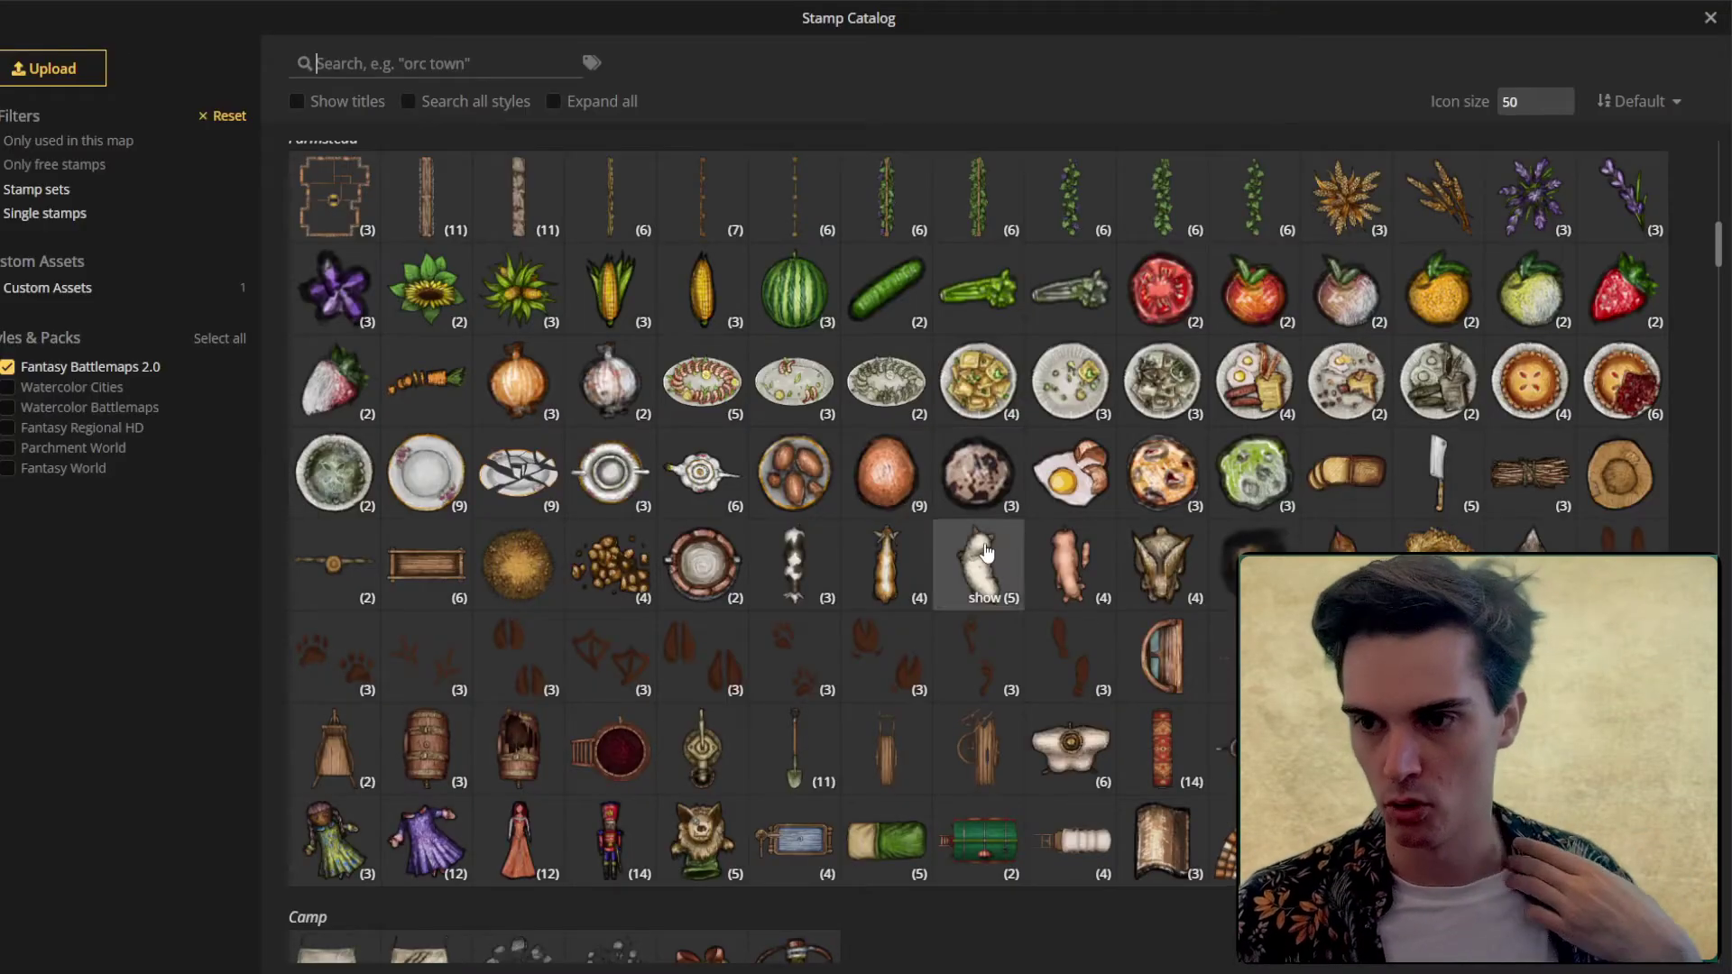
scroll(979, 555, "down", 10)
scroll(984, 553, "up", 7)
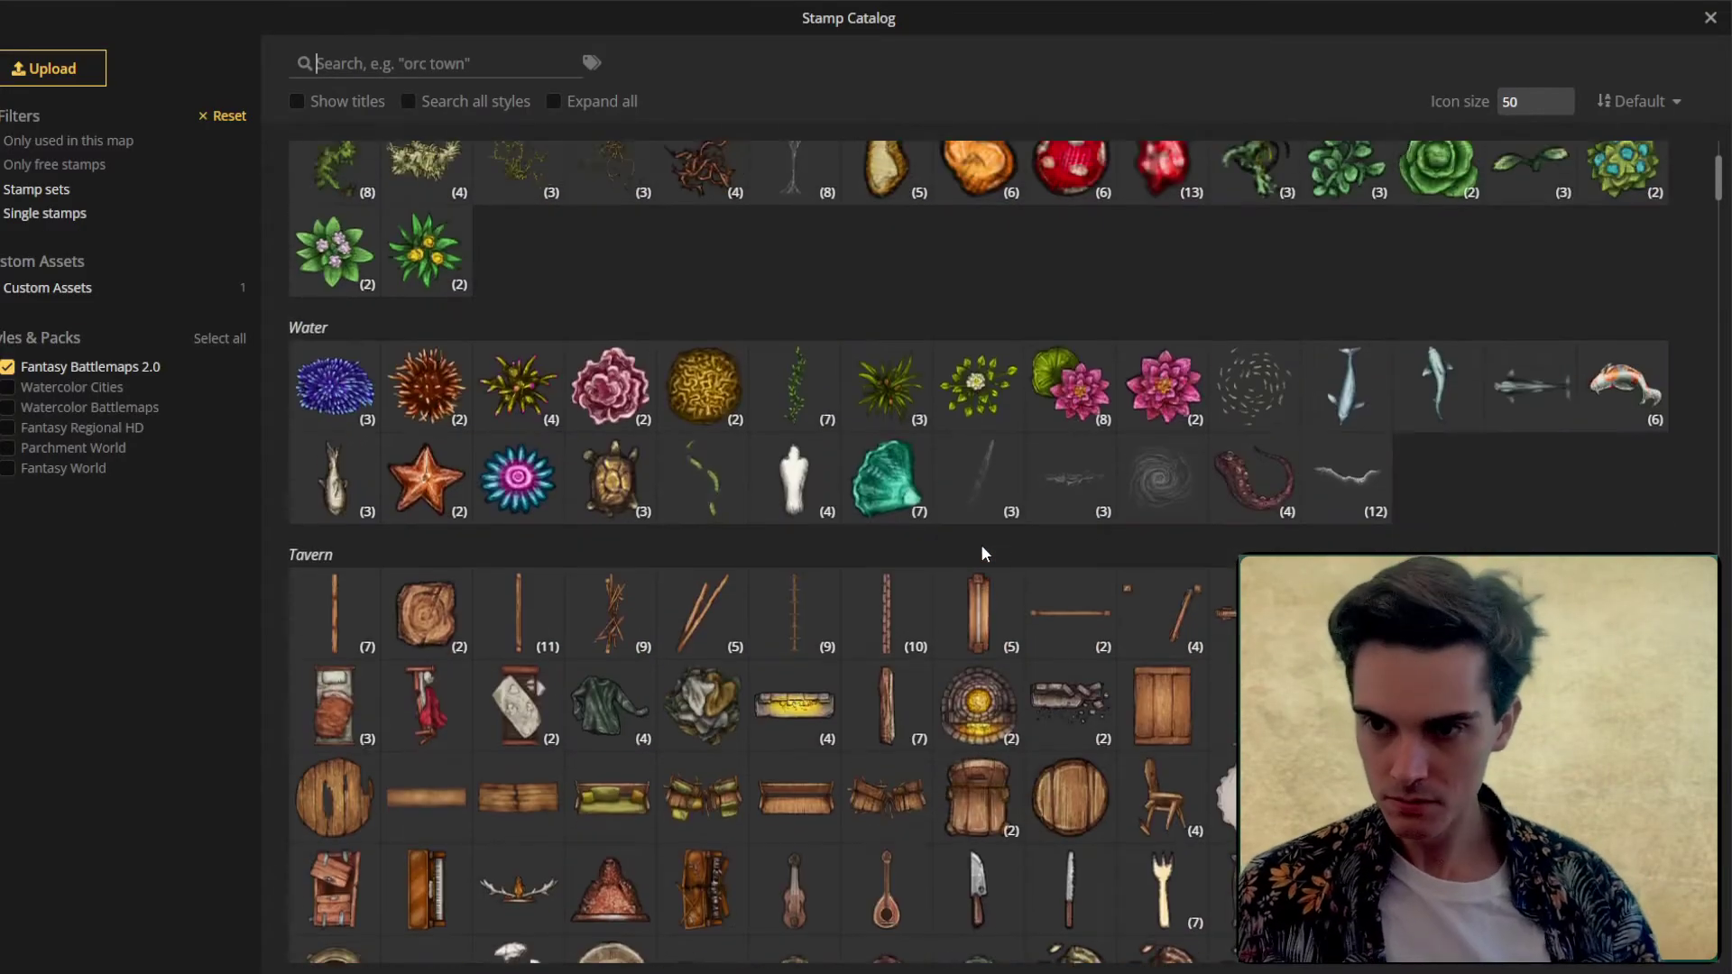
left_click(1061, 352)
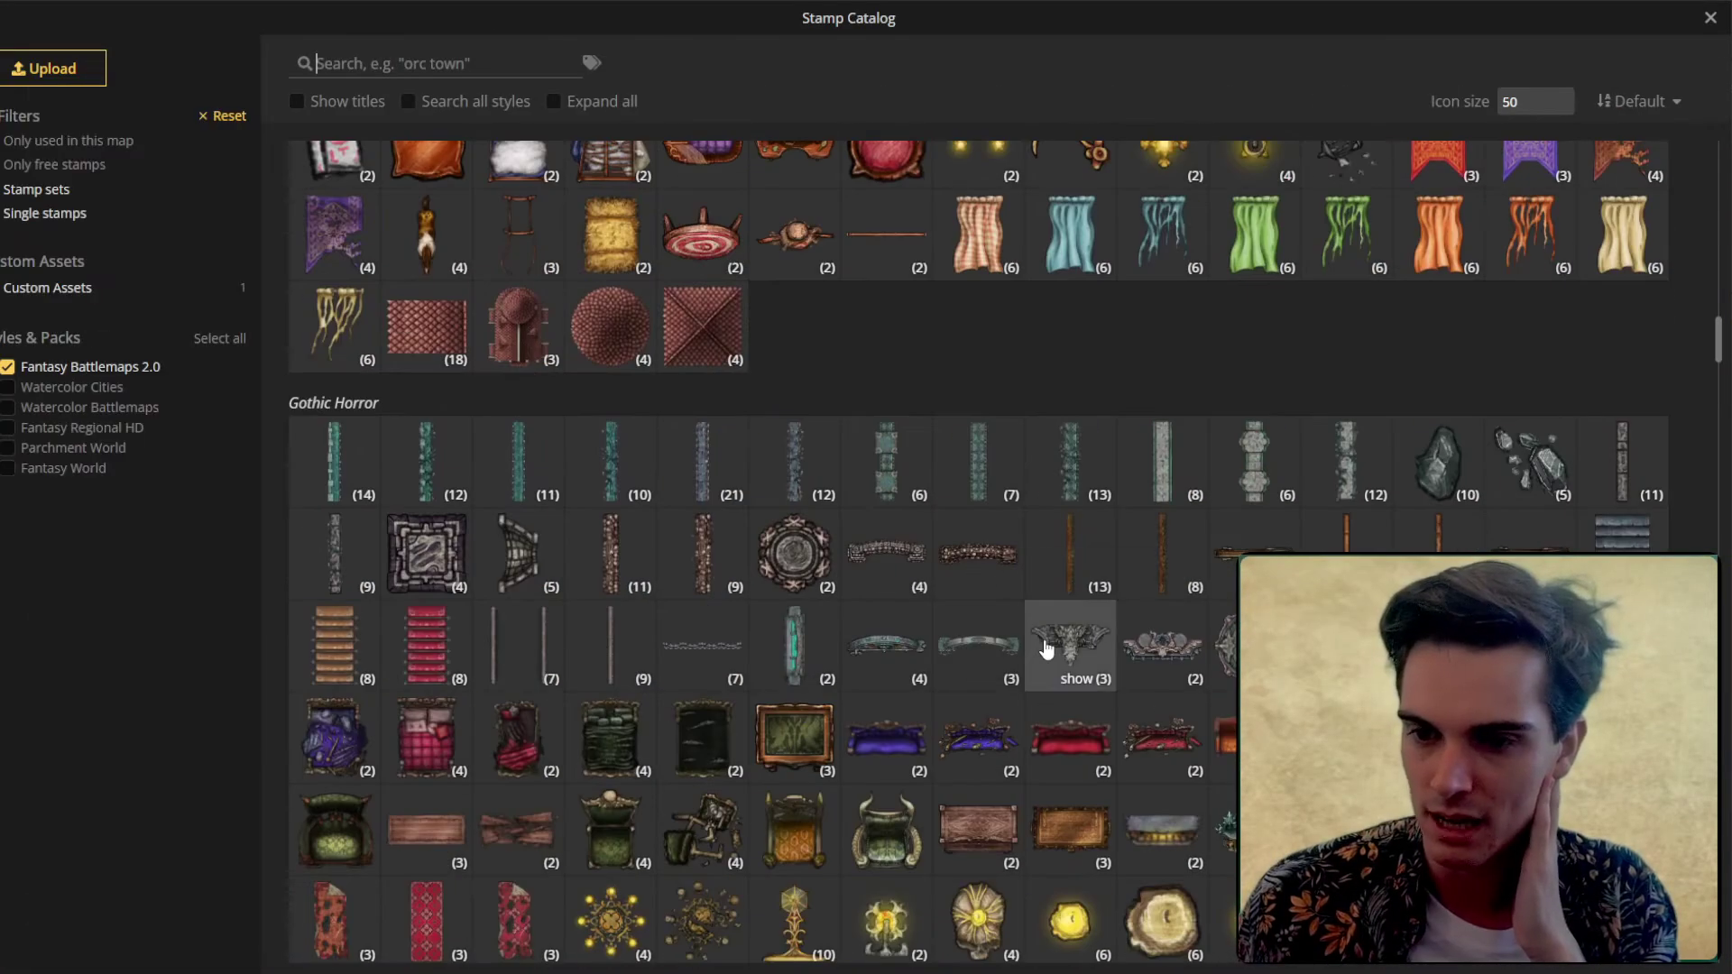
scroll(1045, 646, "down", 4)
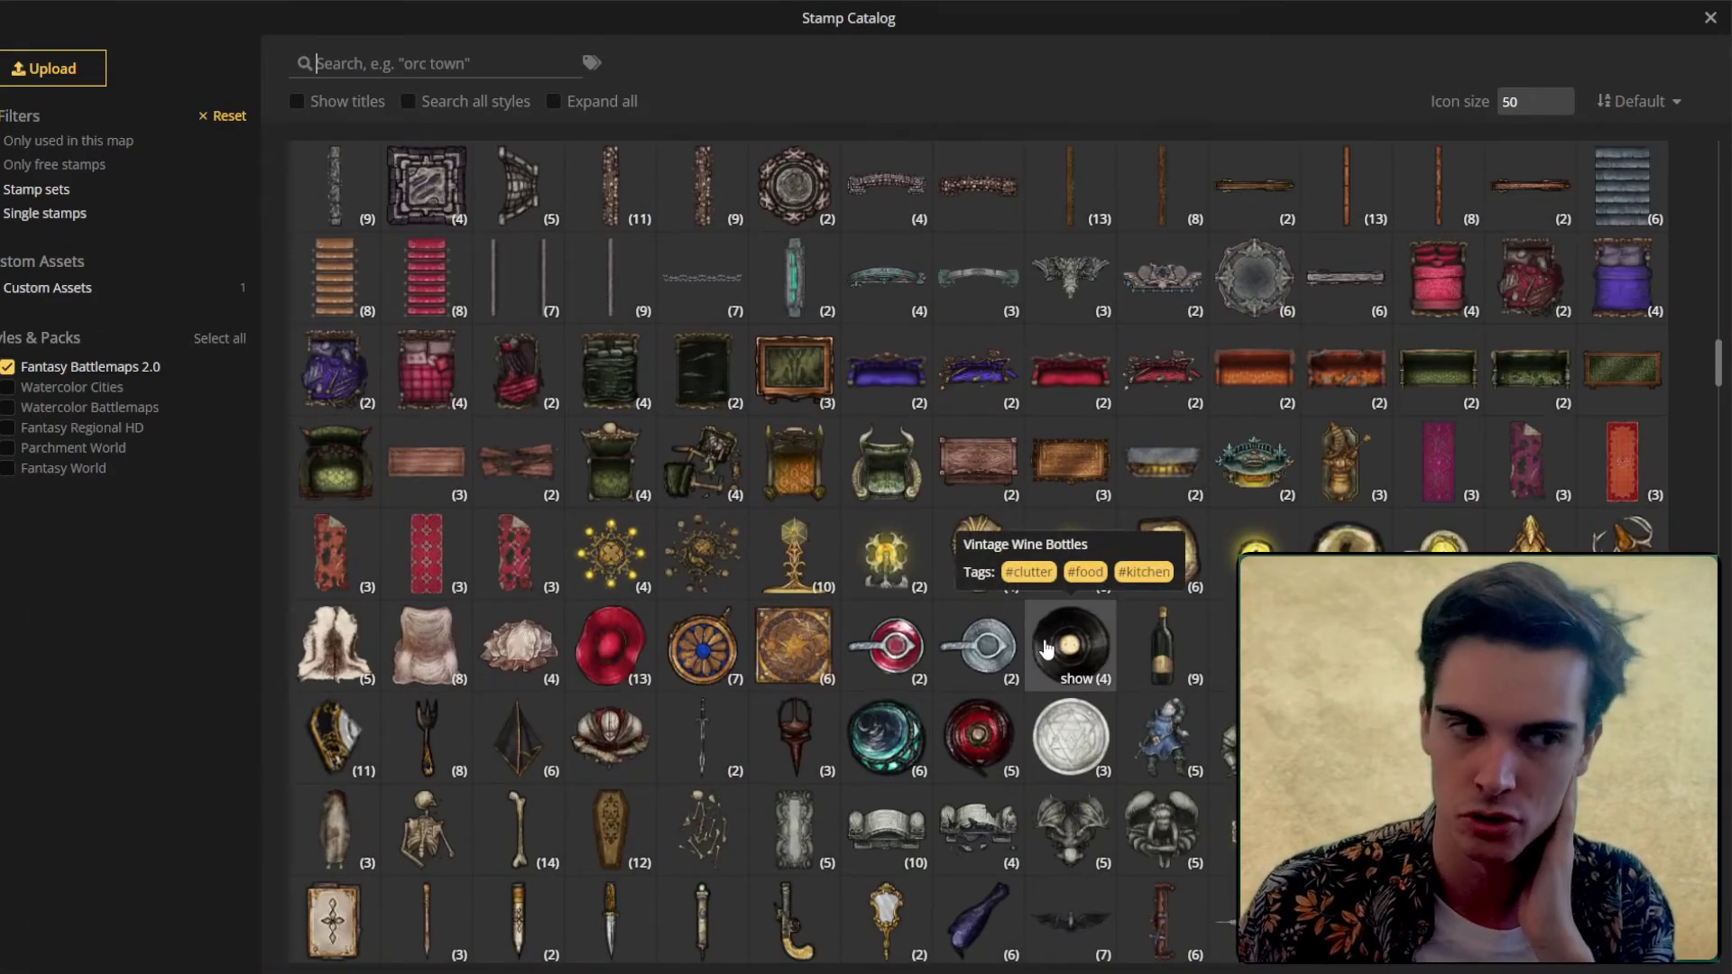
scroll(1047, 648, "down", 1)
scroll(1046, 649, "down", 8)
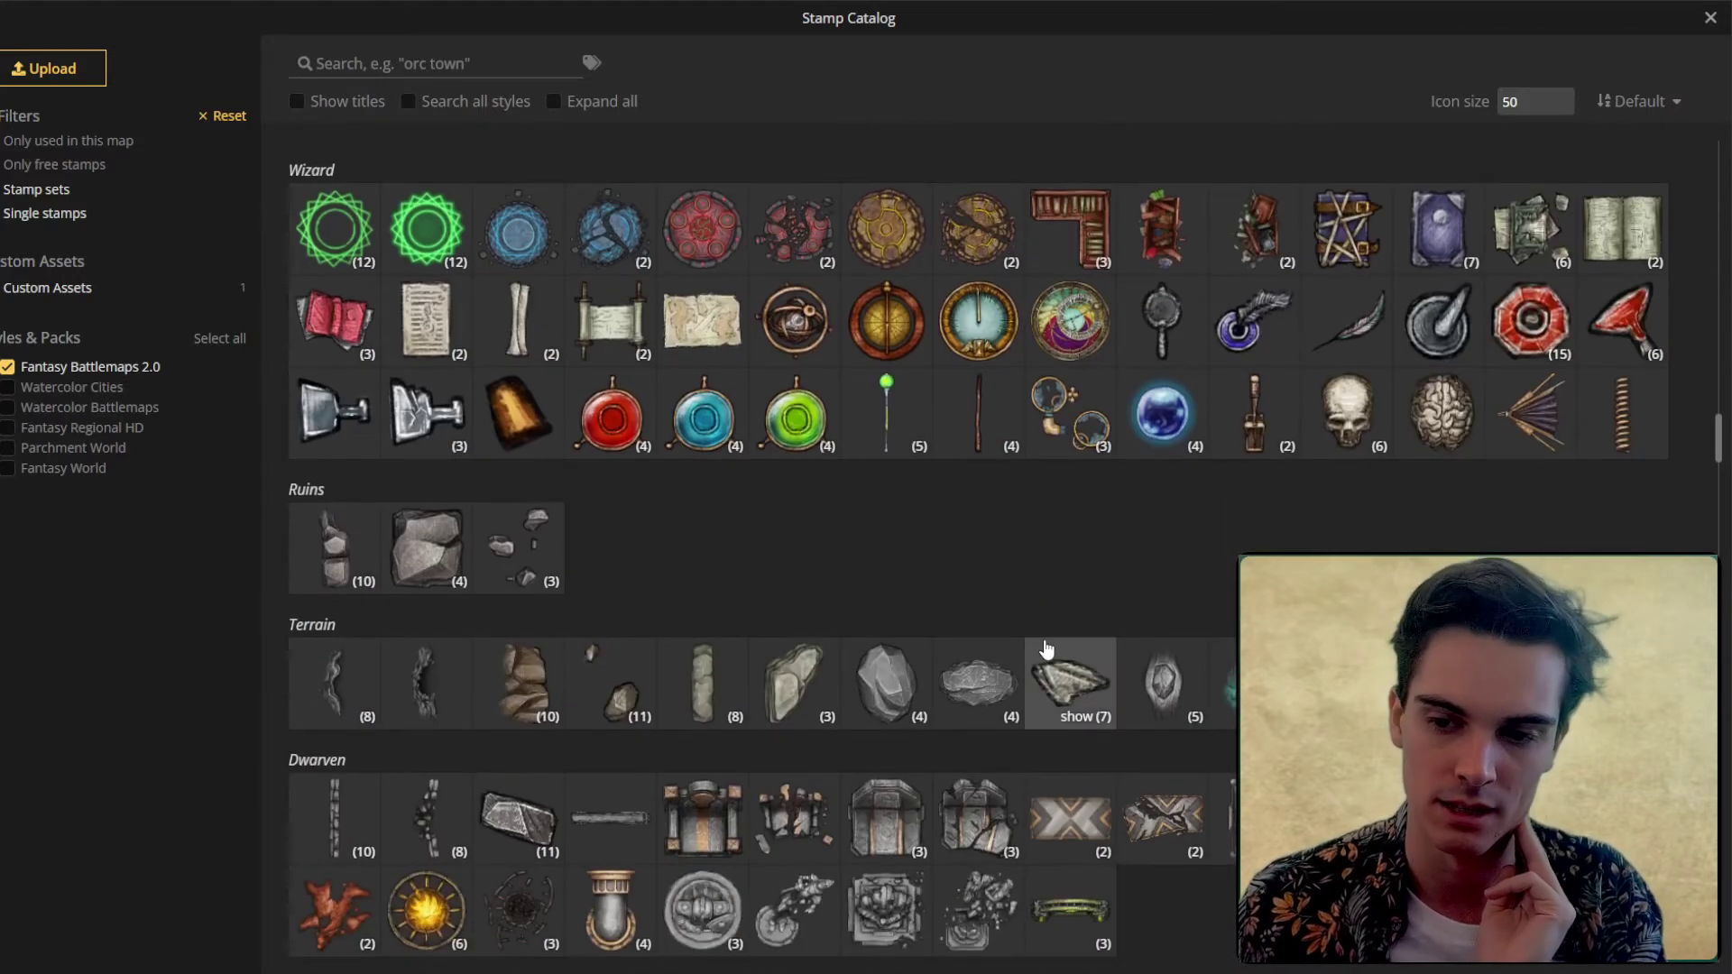
scroll(1045, 649, "down", 2)
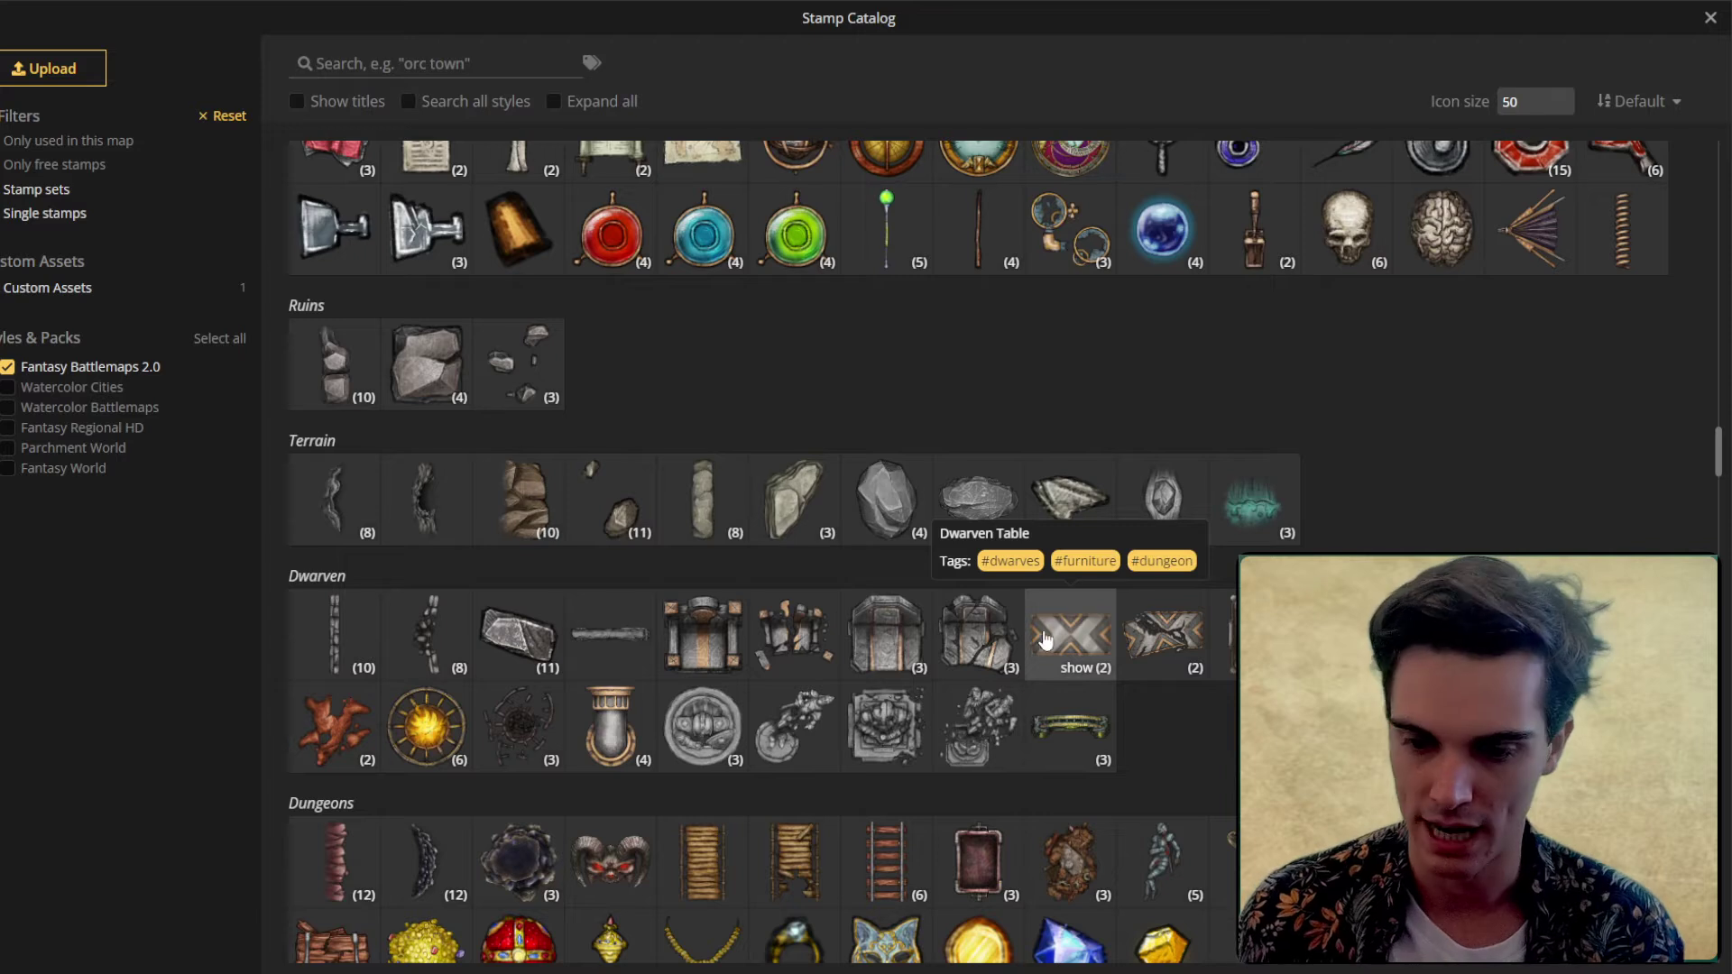
scroll(1038, 632, "down", 3)
scroll(1039, 596, "down", 8)
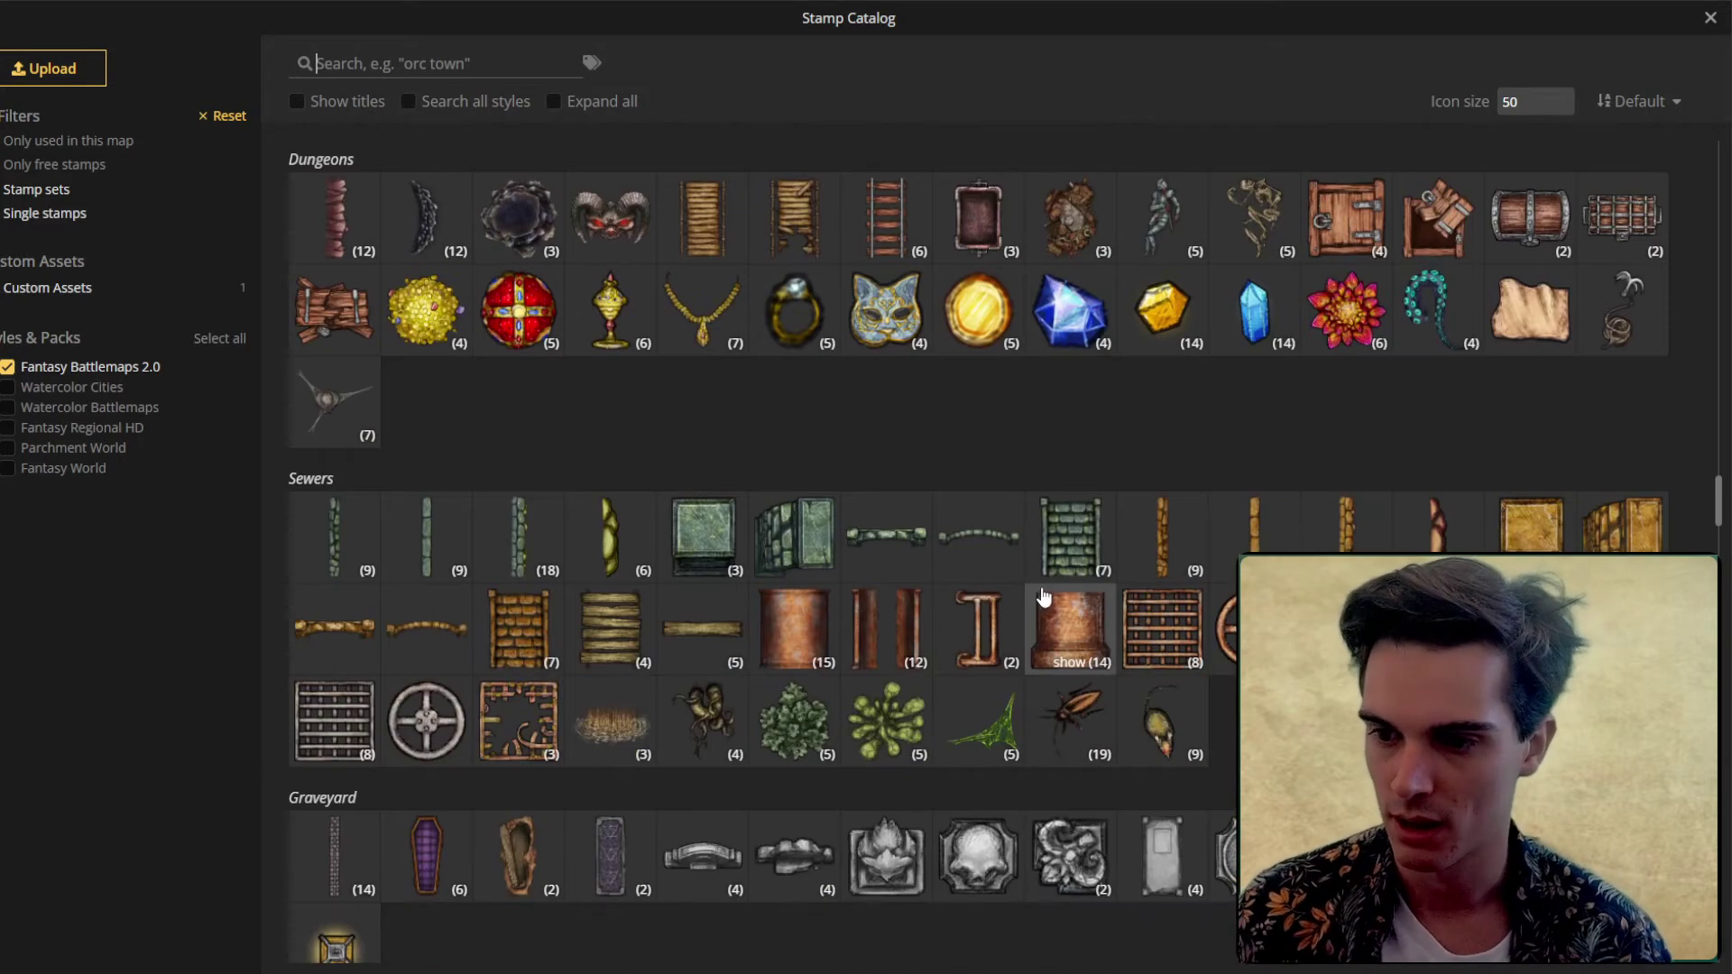
scroll(1037, 606, "down", 13)
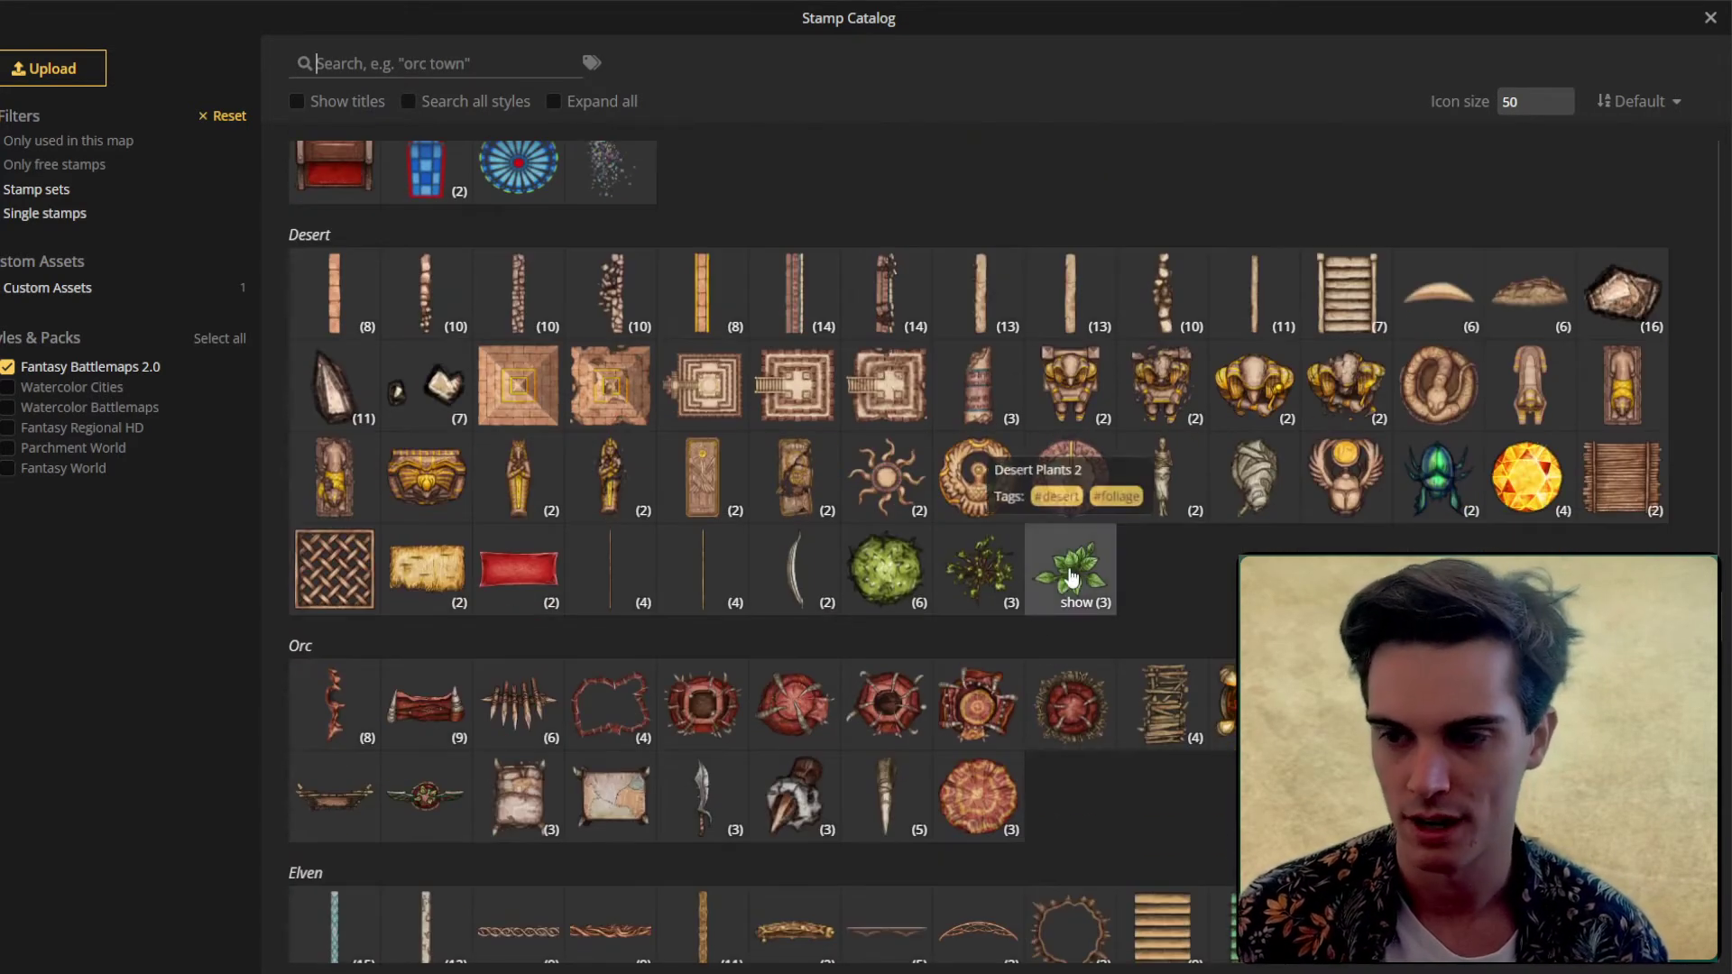
scroll(959, 600, "down", 5)
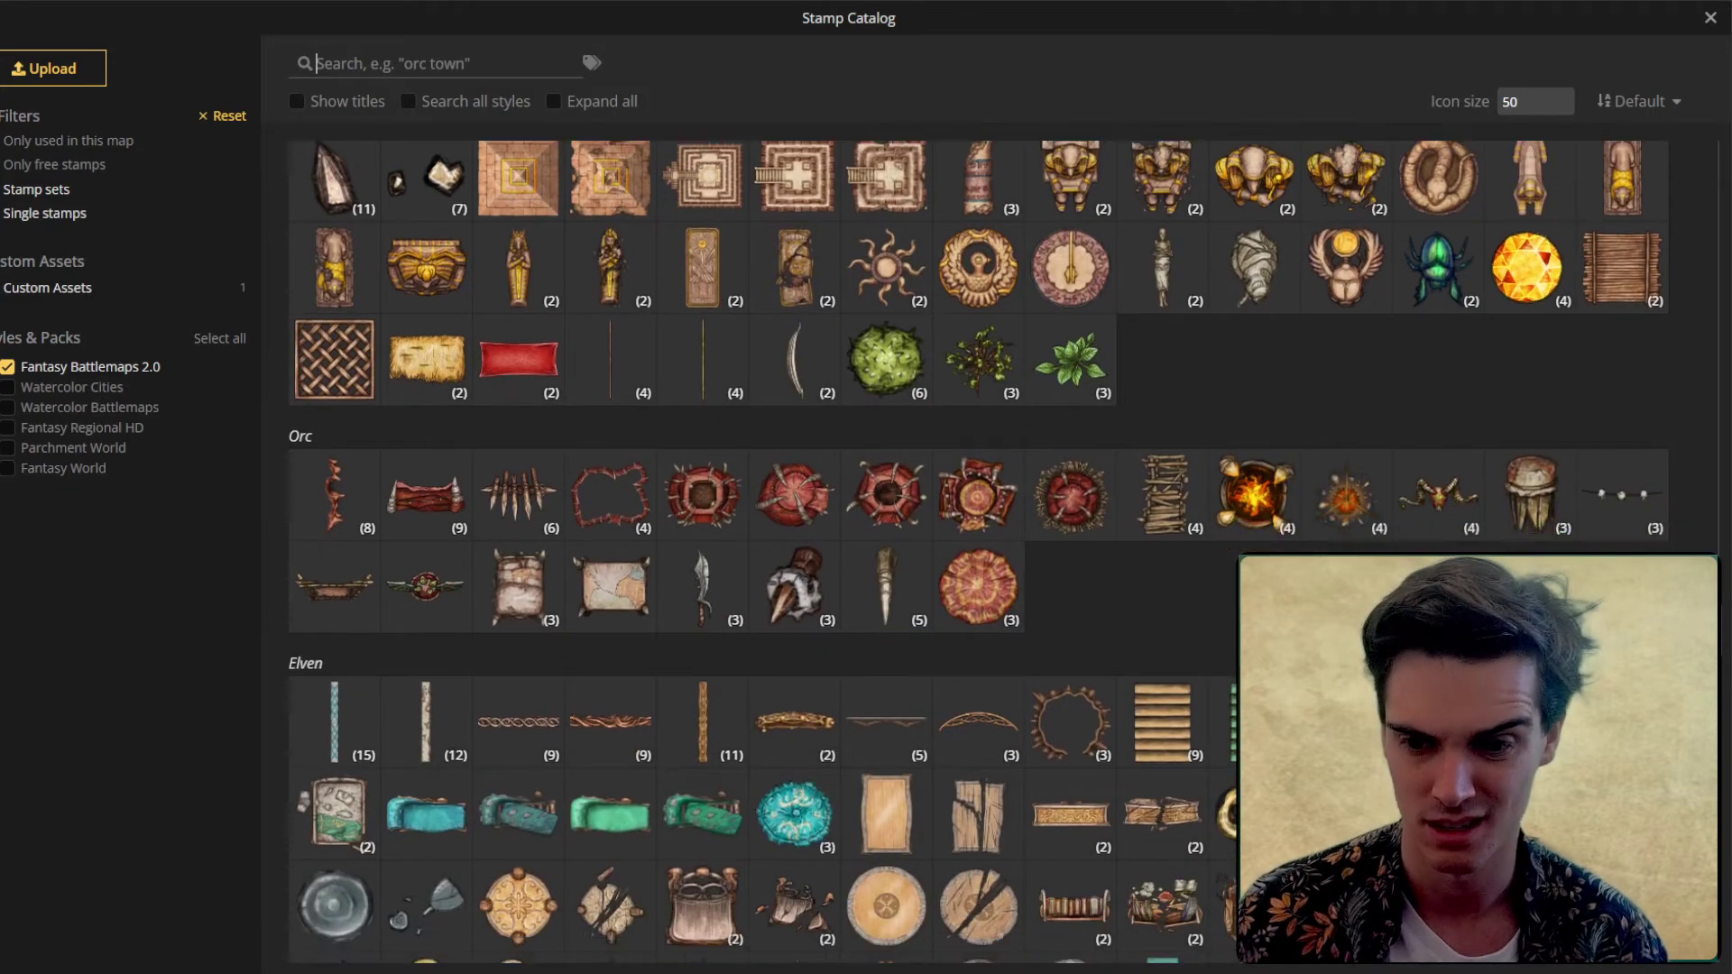
scroll(1235, 650, "down", 7)
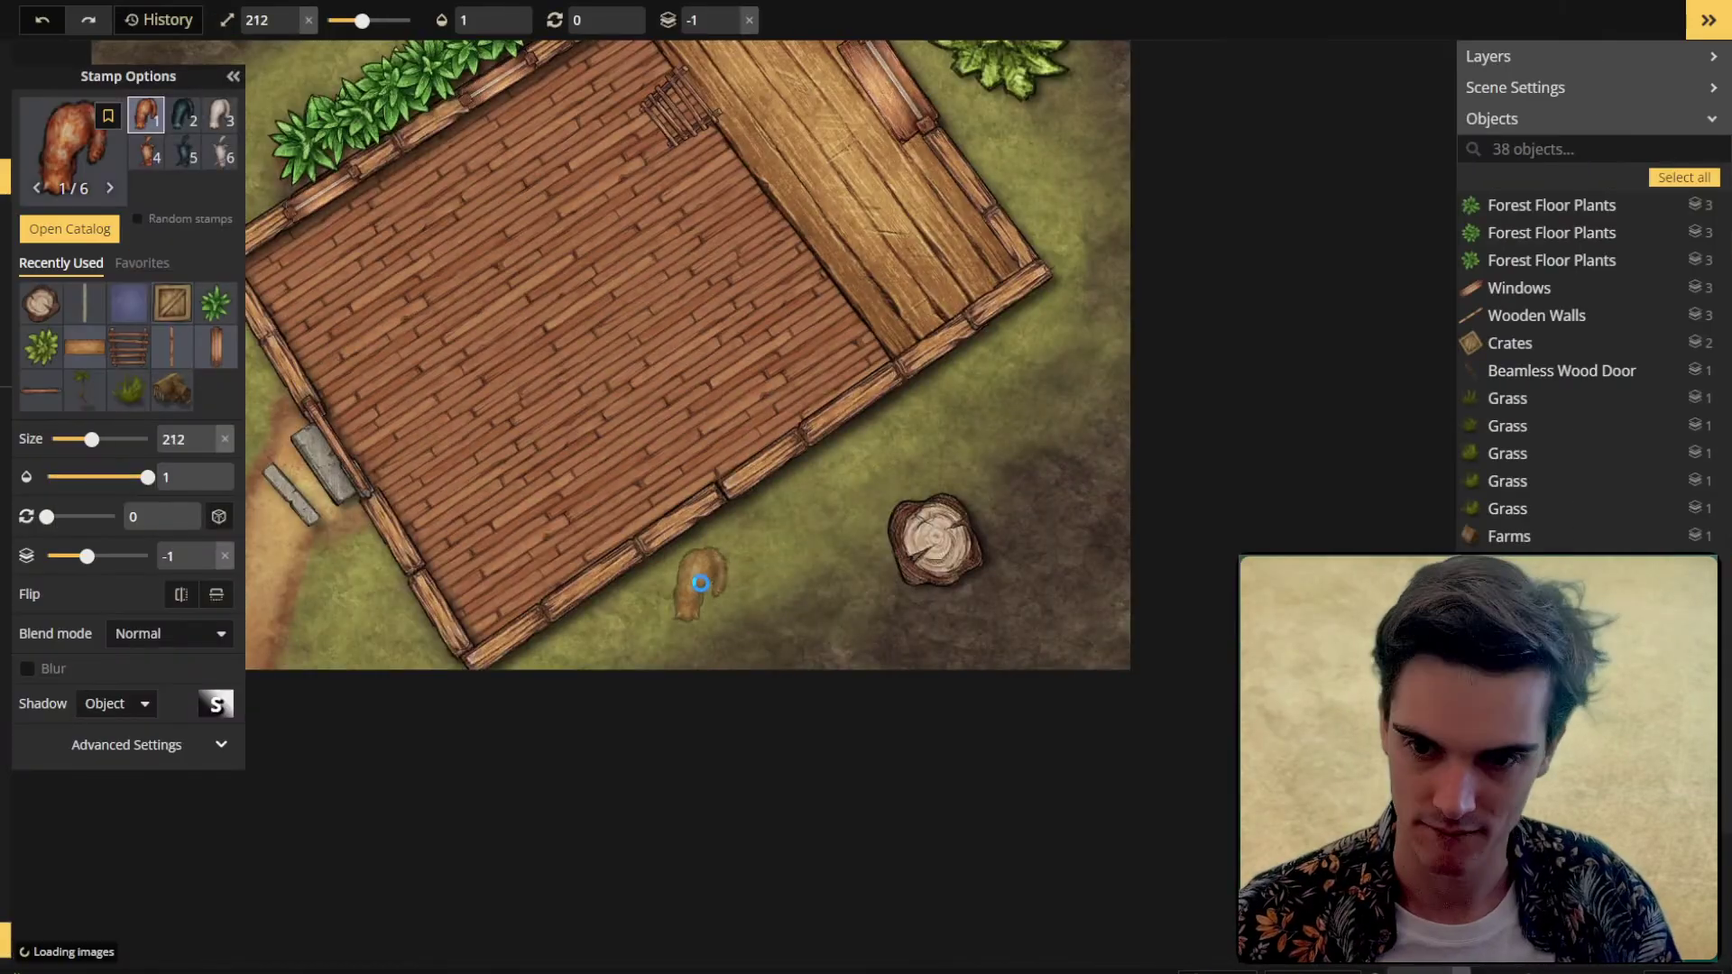
Step: Place the first Cats variant, an orange cat, on the grass just outside the hut's lower wall at size 152
left_click(695, 570)
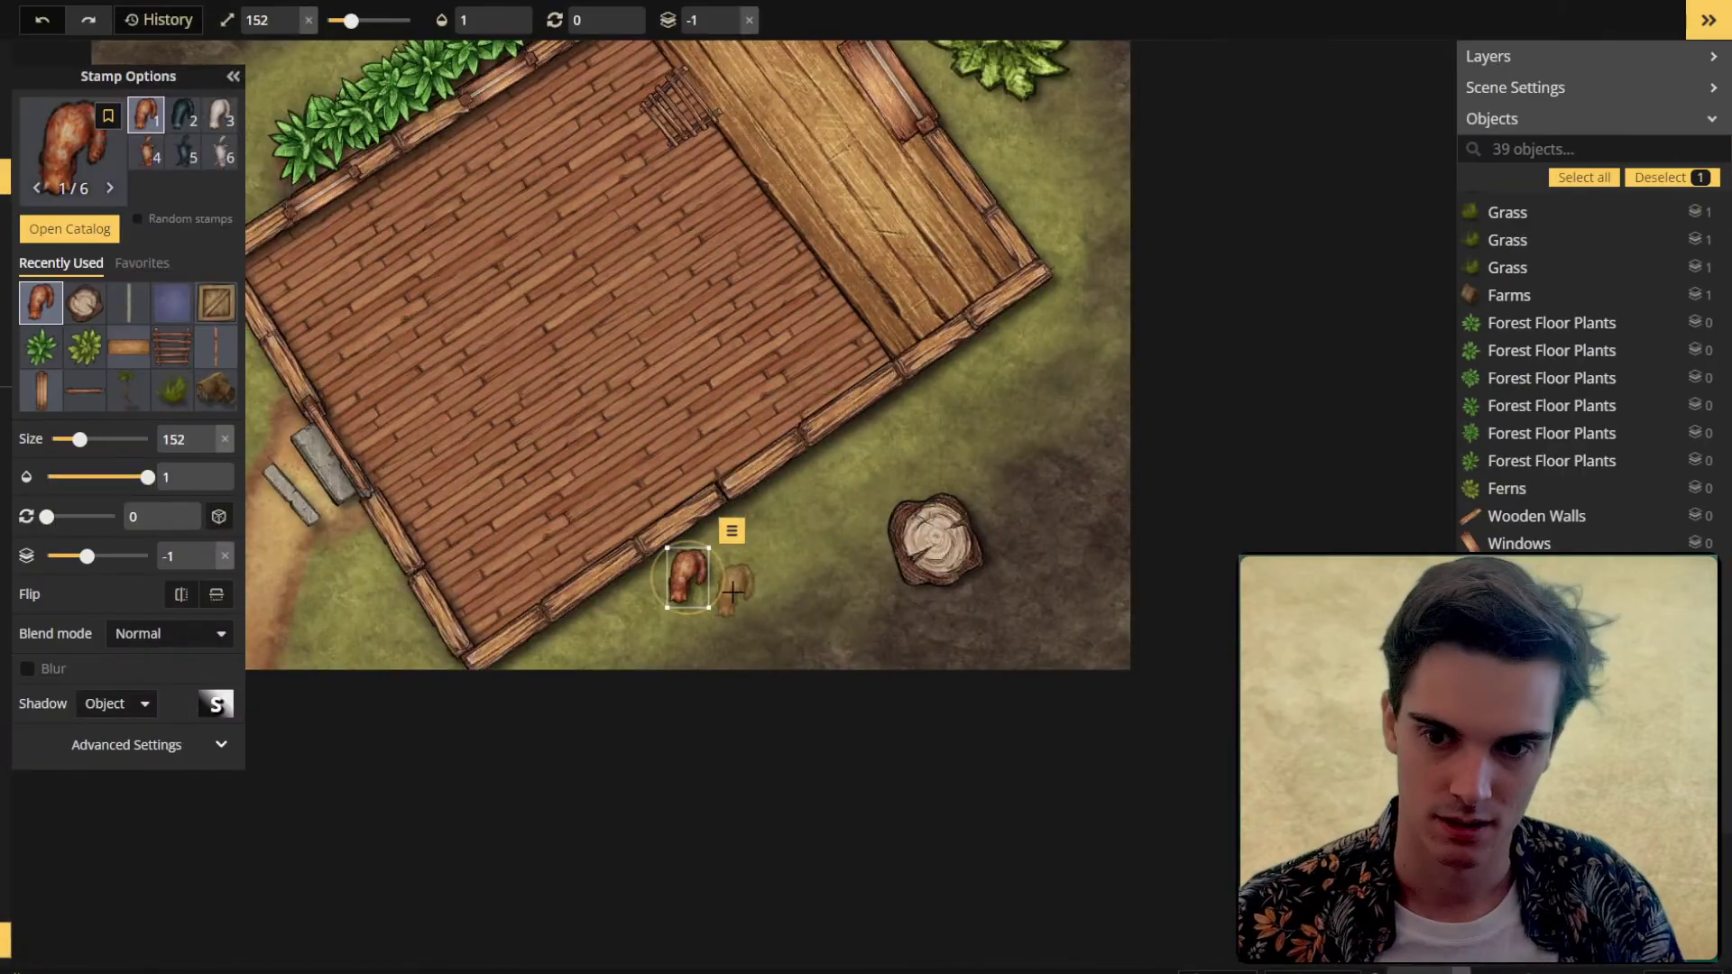
scroll(704, 560, "down", 3)
key("v")
scroll(773, 638, "down", 2)
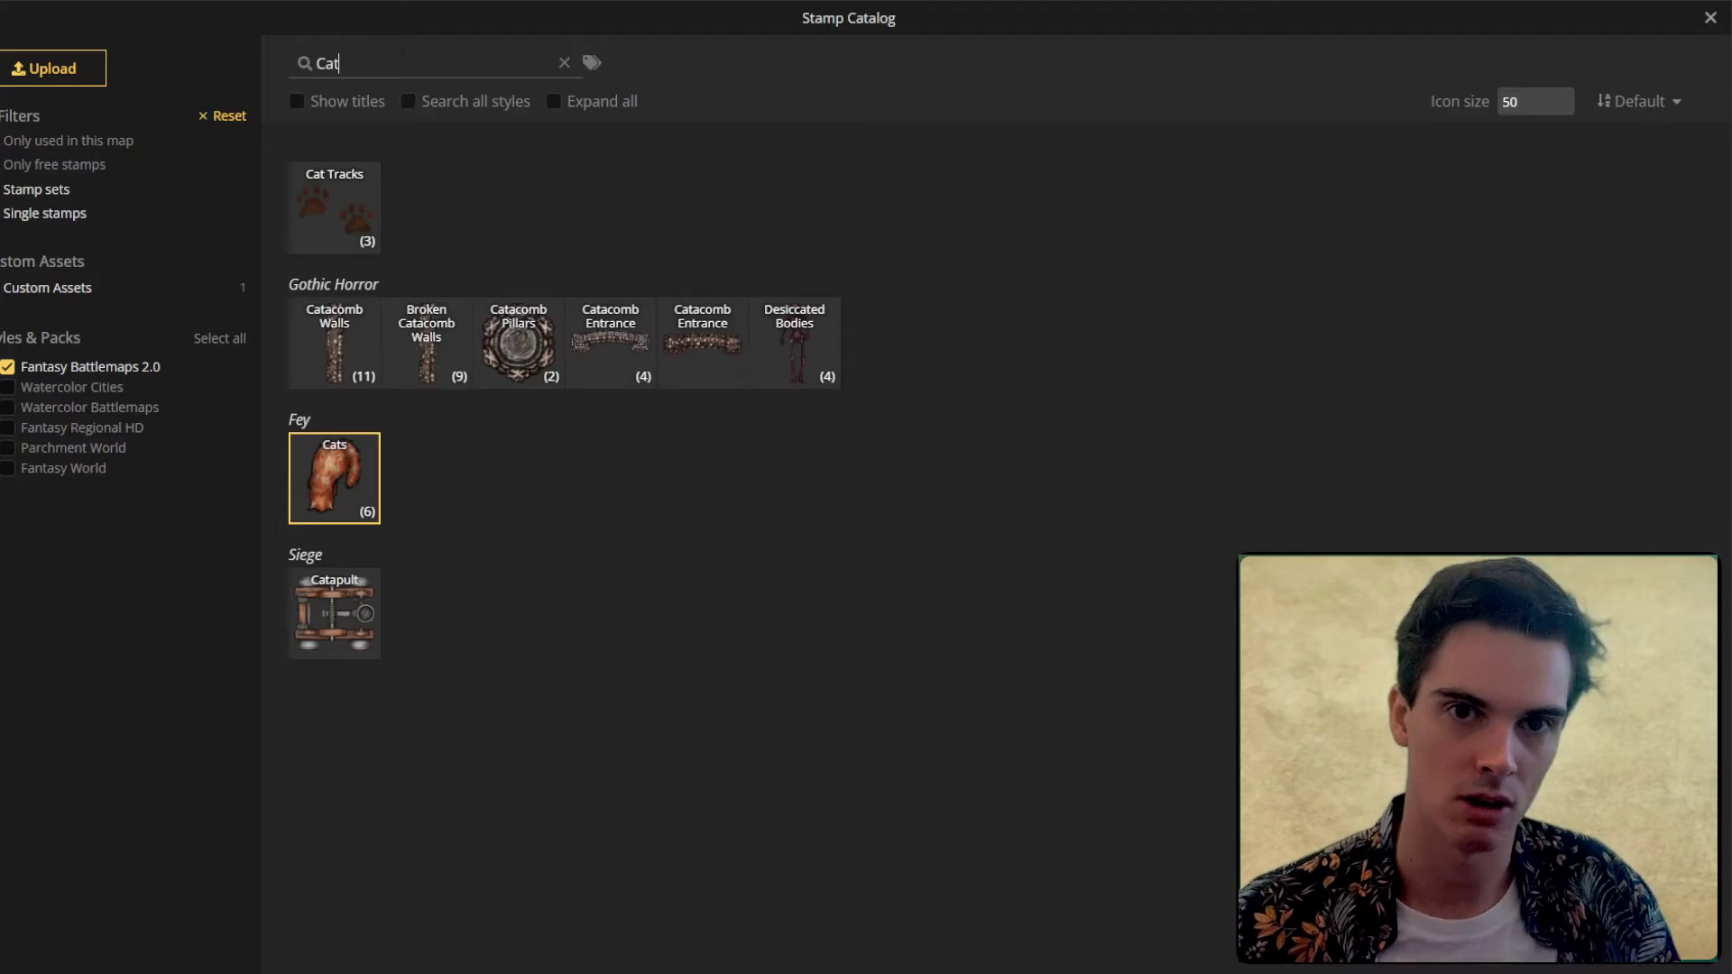
Step: Search the stamp catalog for "Barrel" and place the second Barrels variant outside the lower wall, between cat and tree stump, at size 152
key("ctrl+a")
type("Barrel")
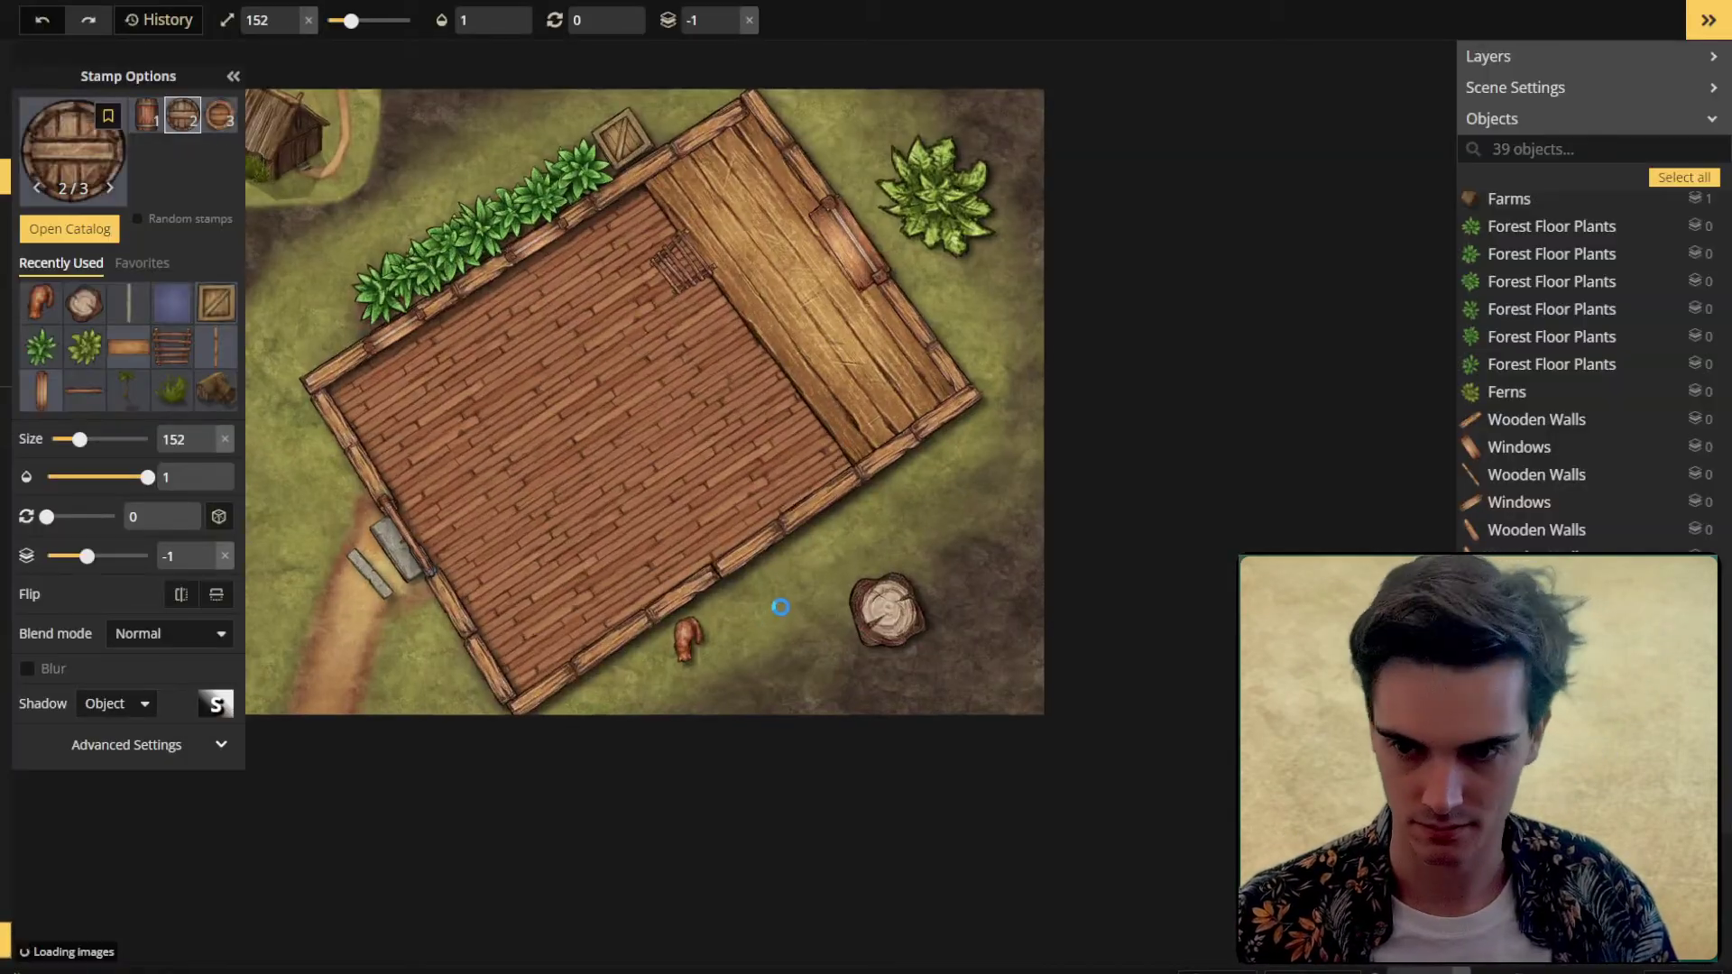
left_click(770, 582)
scroll(781, 672, "down", 2)
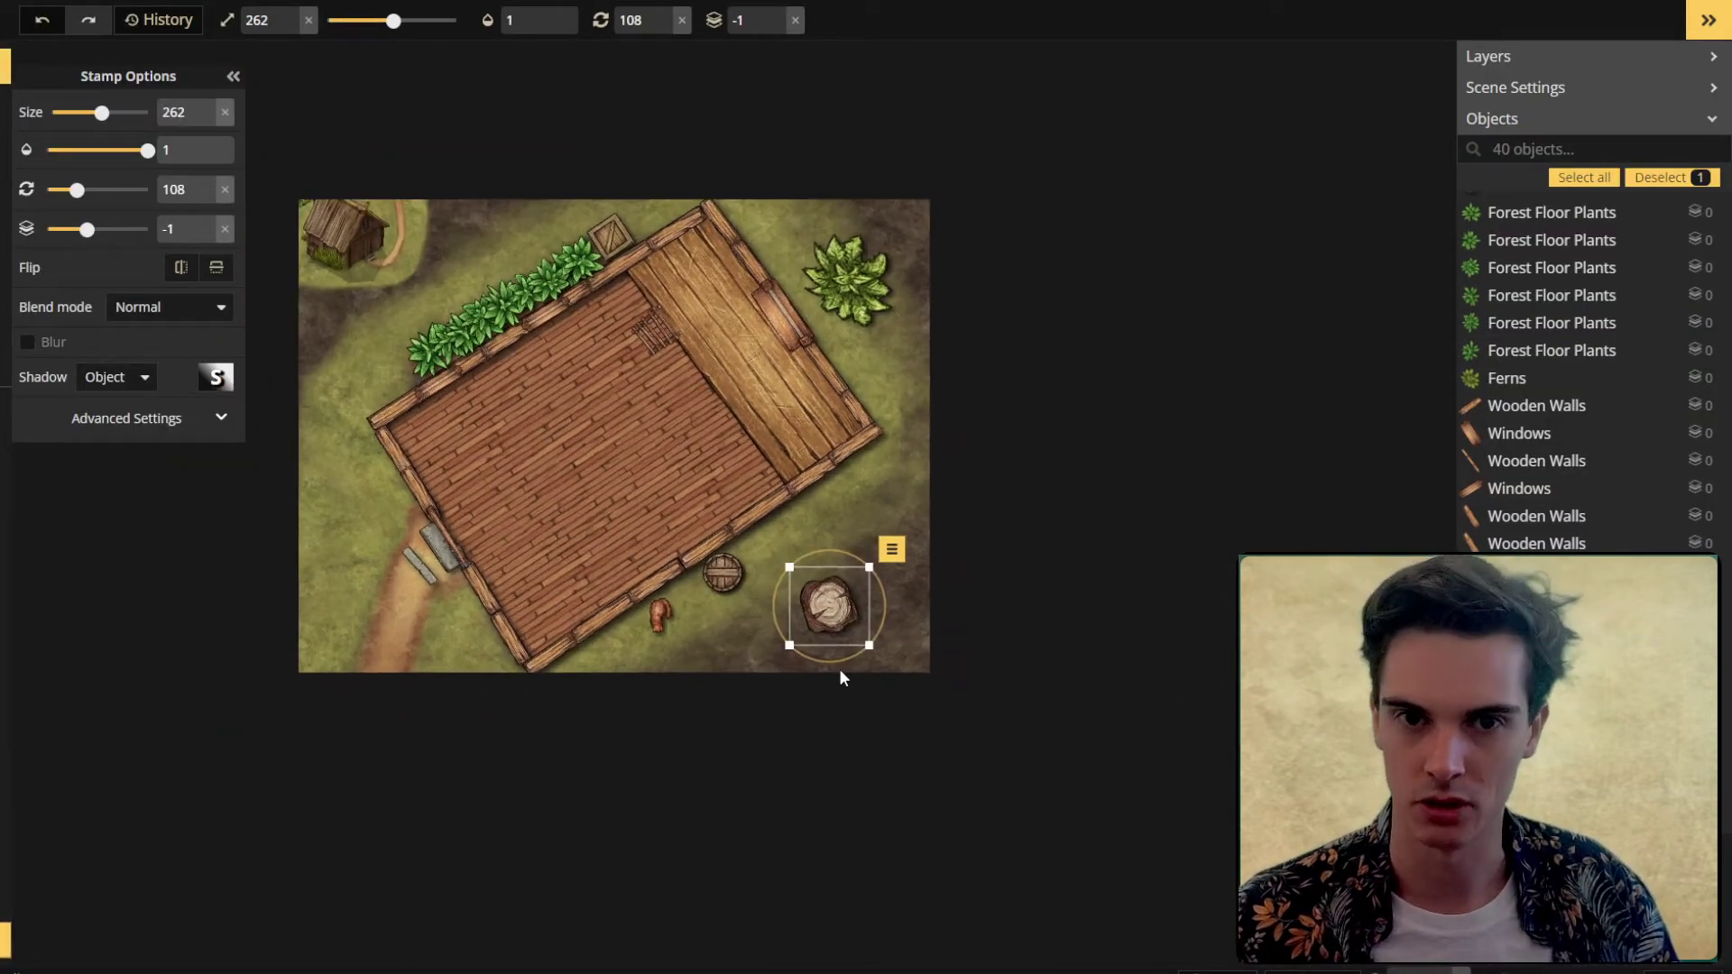
Step: Paint the olive grass texture on the background layer over the dark ground around the tree stump and barrel
scroll(839, 668, "up", 1)
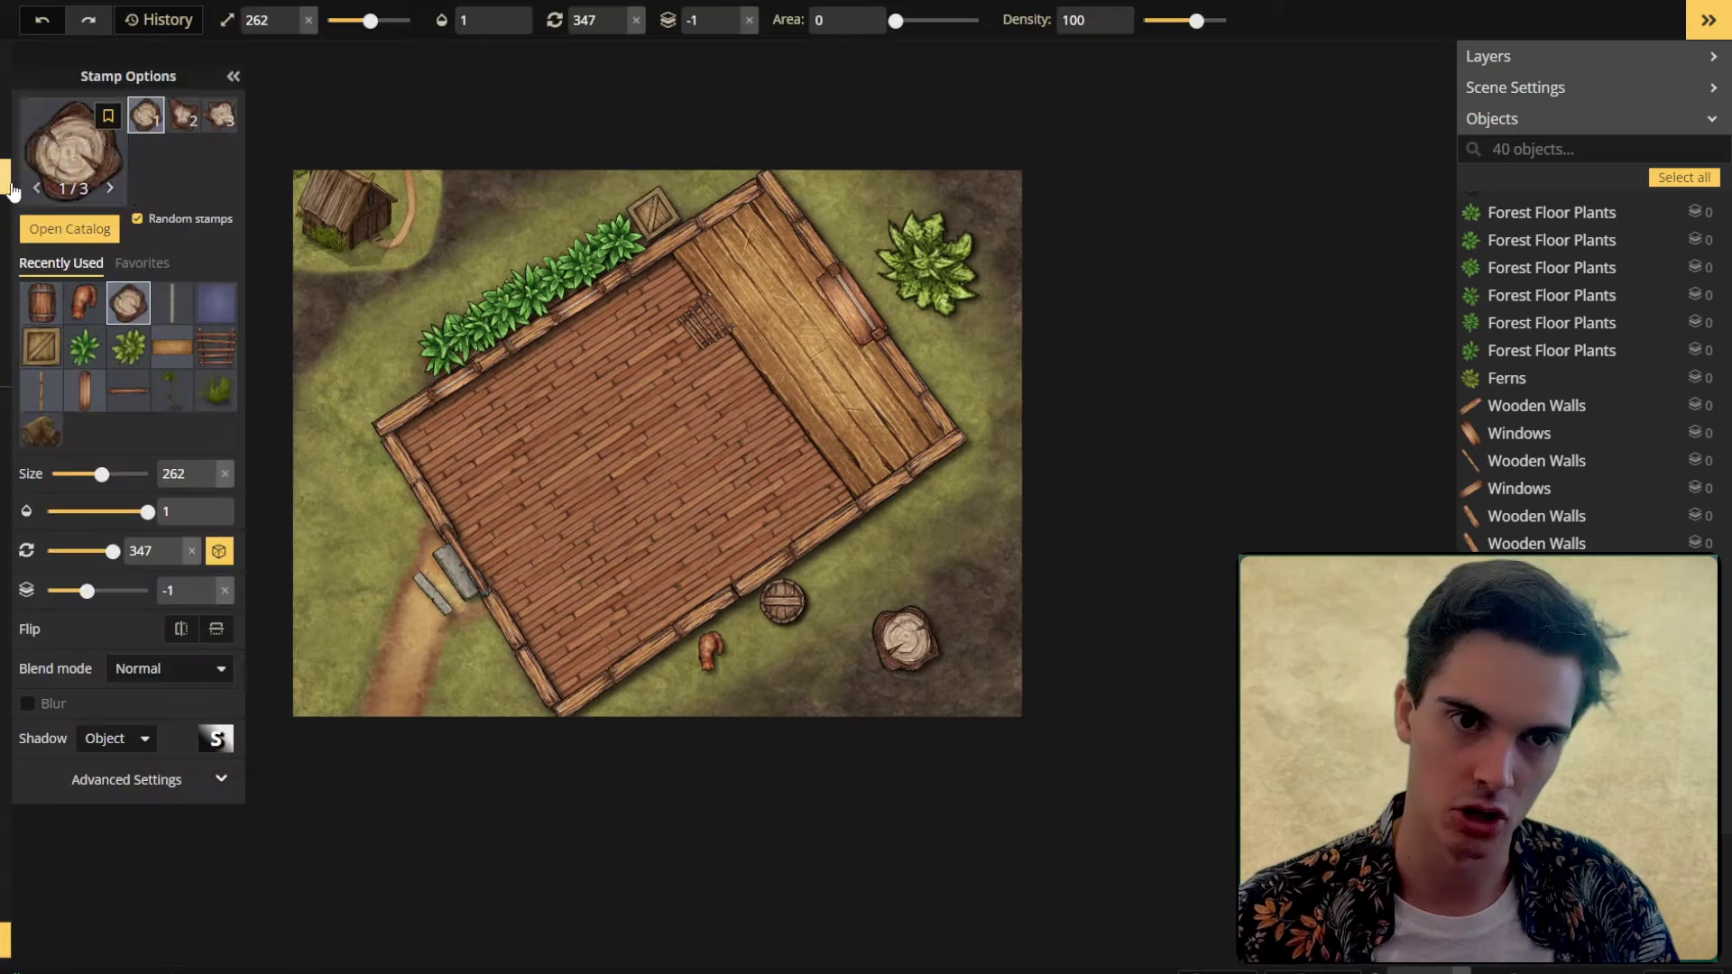
key("b")
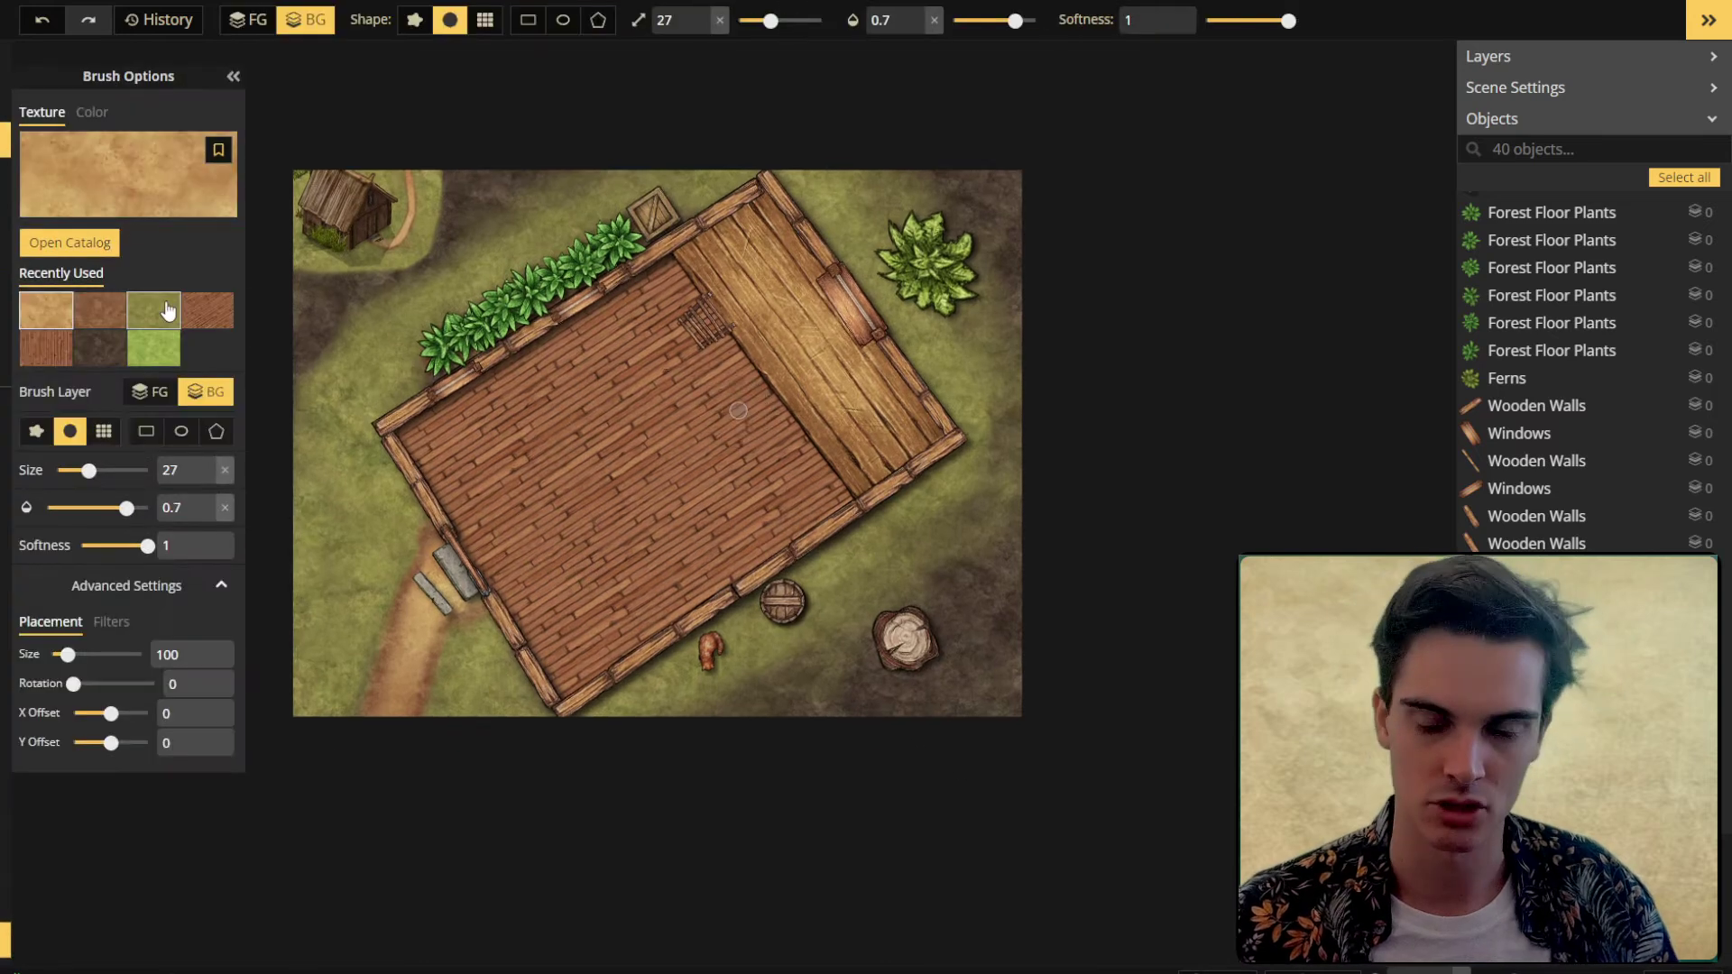
scroll(728, 688, "up", 1)
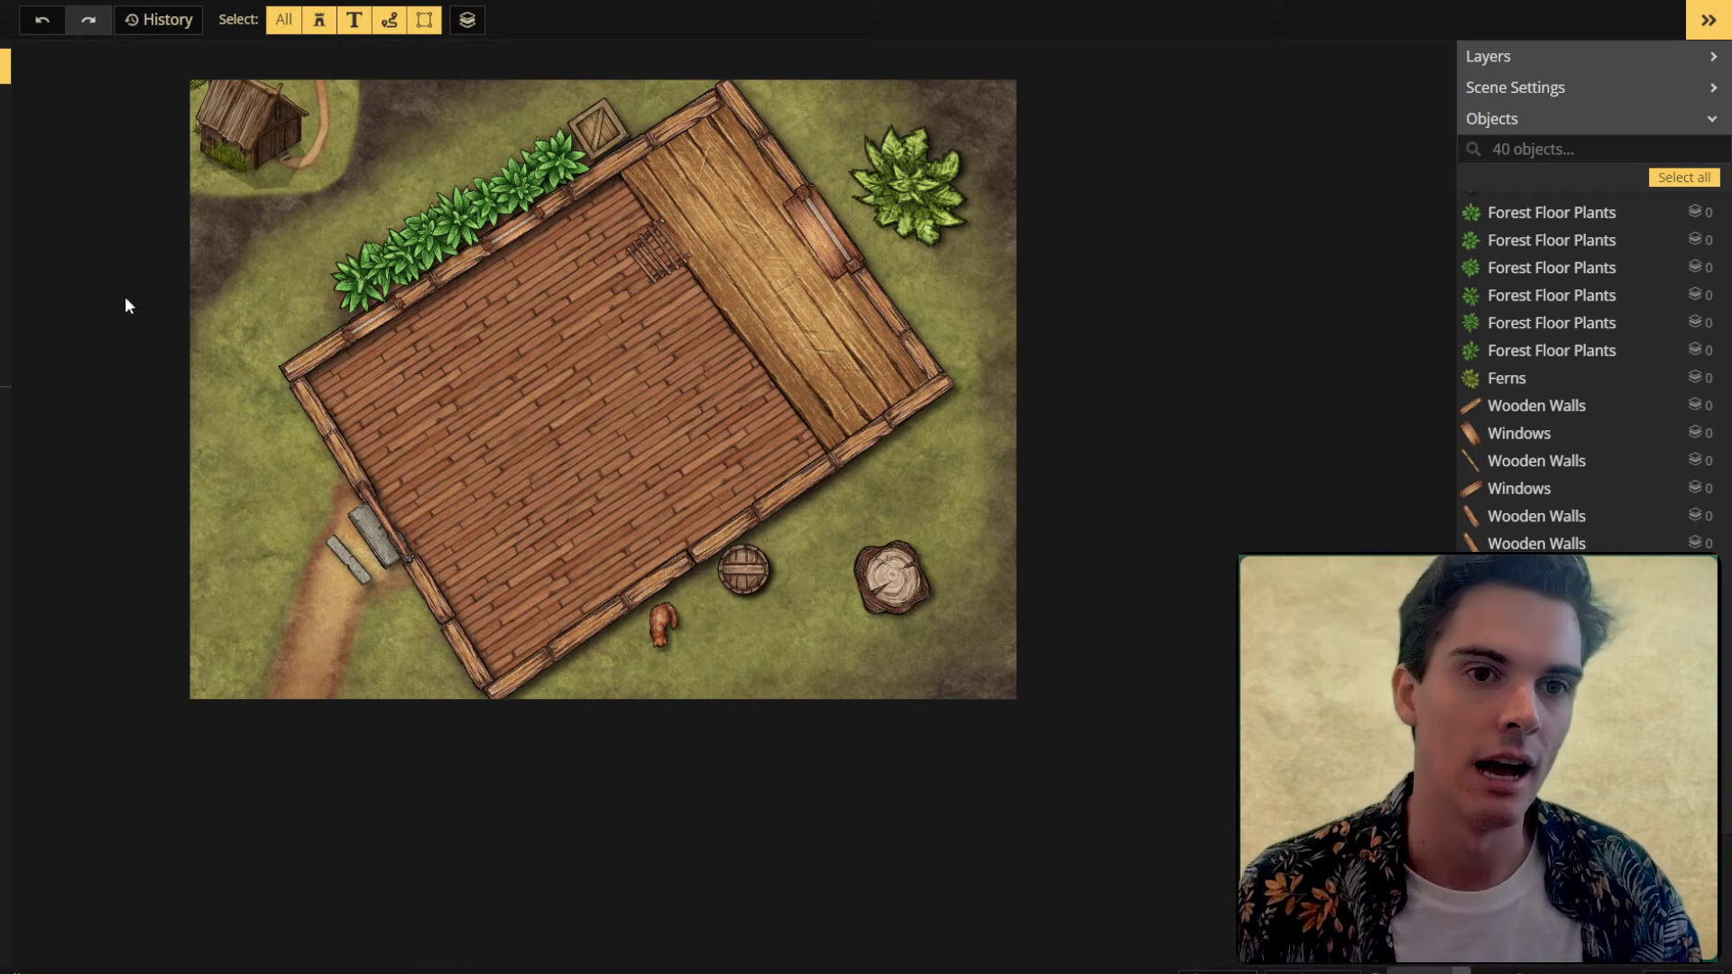
Step: Search the stamp catalog for "Bedrolls" and place the unrolled green bedroll inside the hut near the upper wall at size 182
left_click(3, 185)
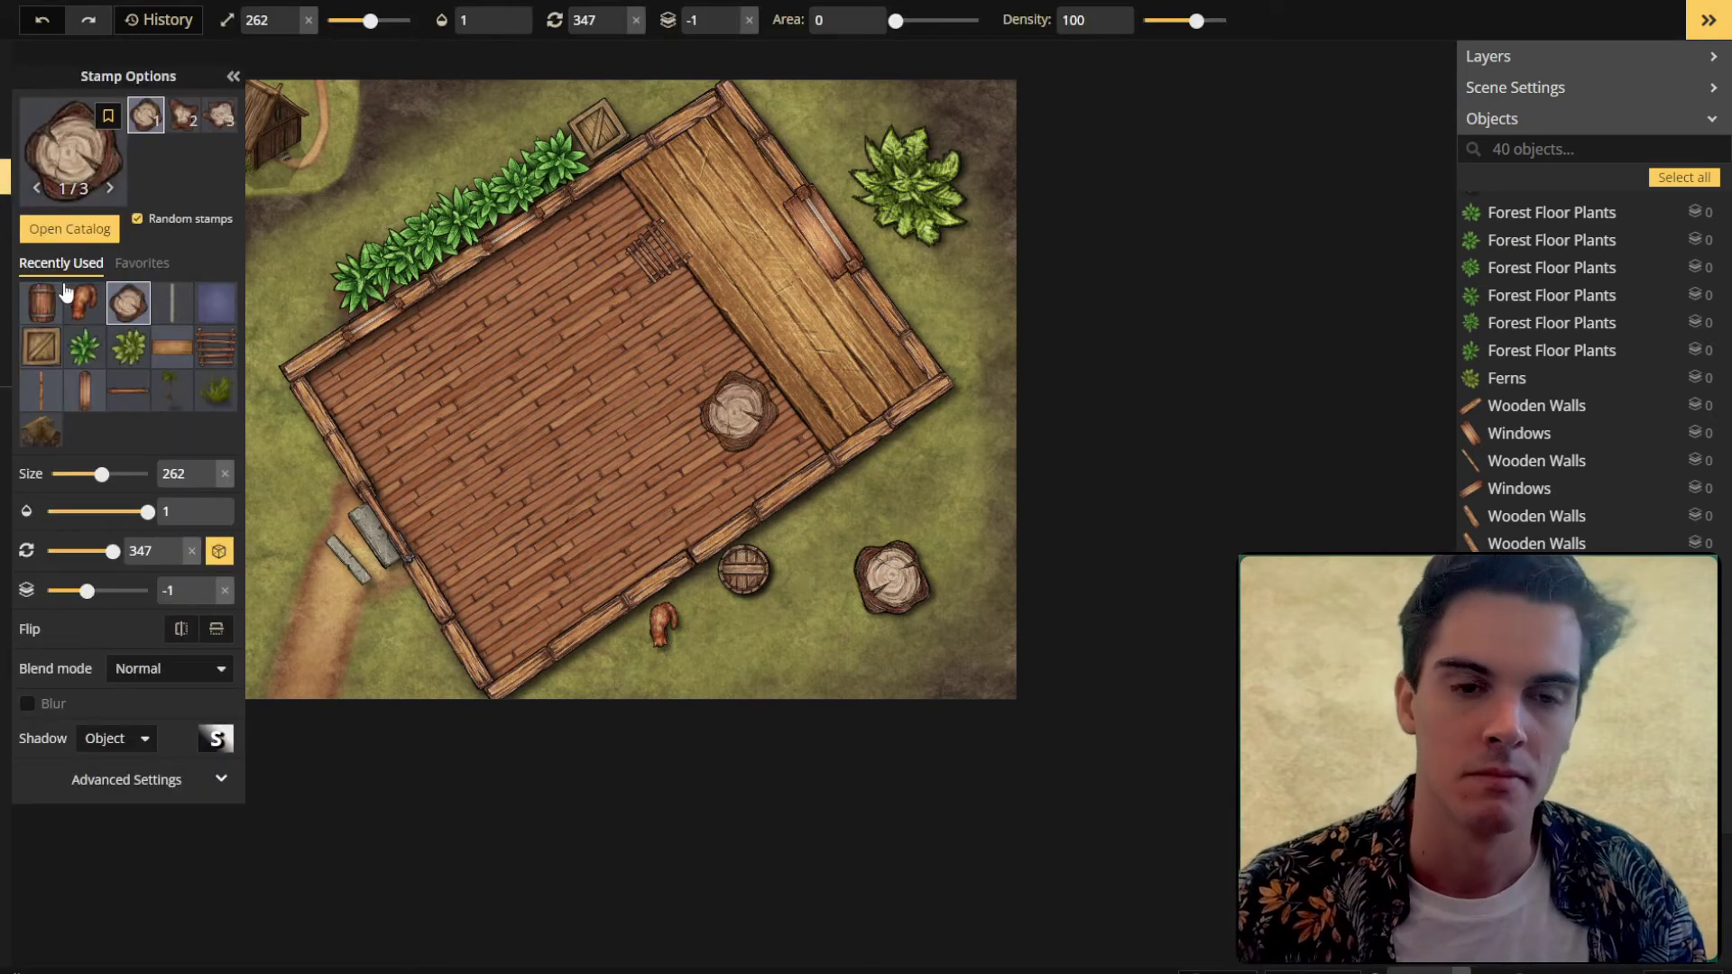
left_click(54, 140)
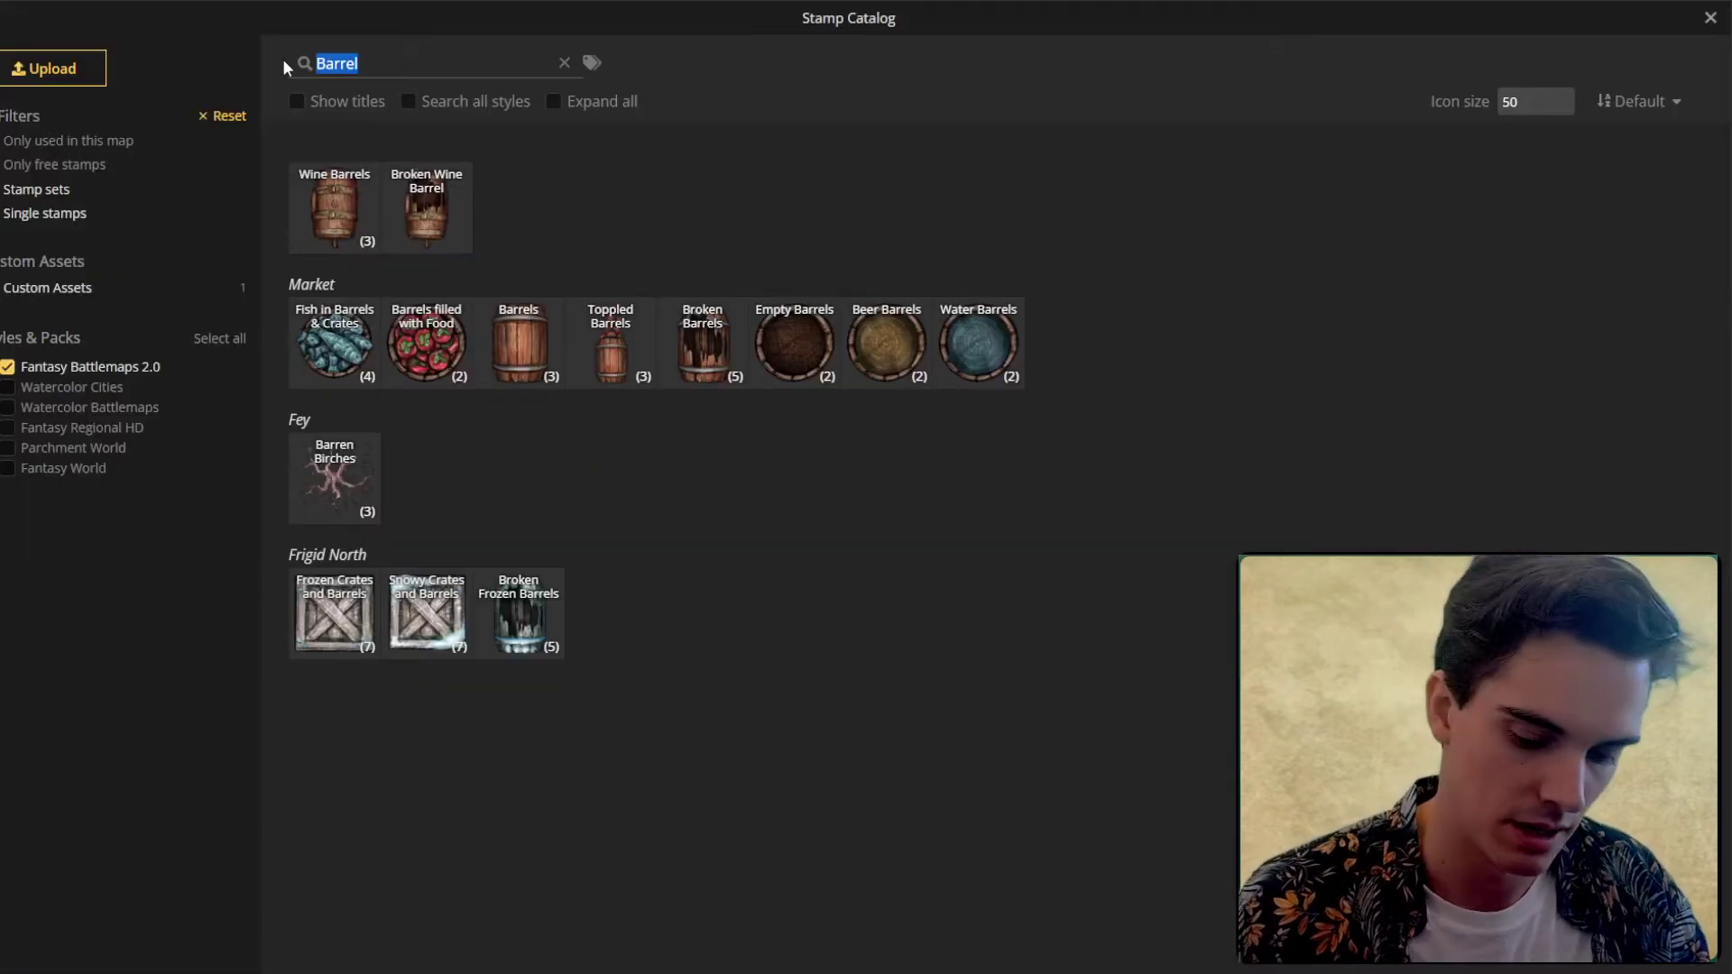
key("BackSpace")
type("Bedrolls")
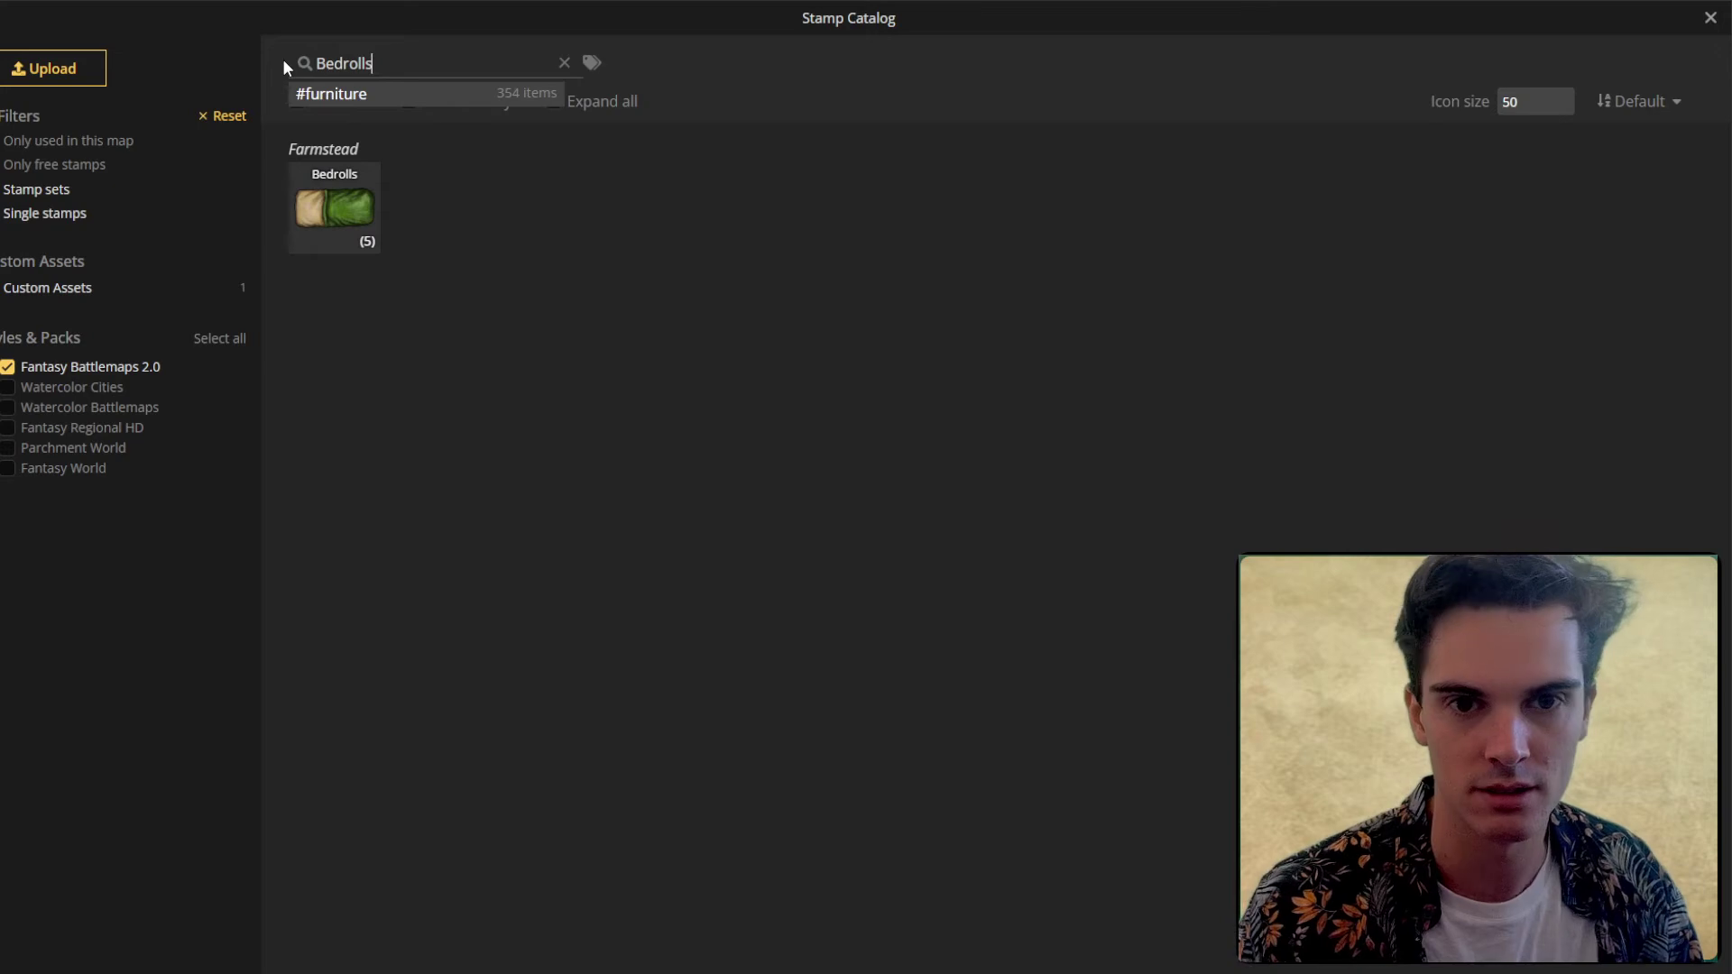
left_click(334, 207)
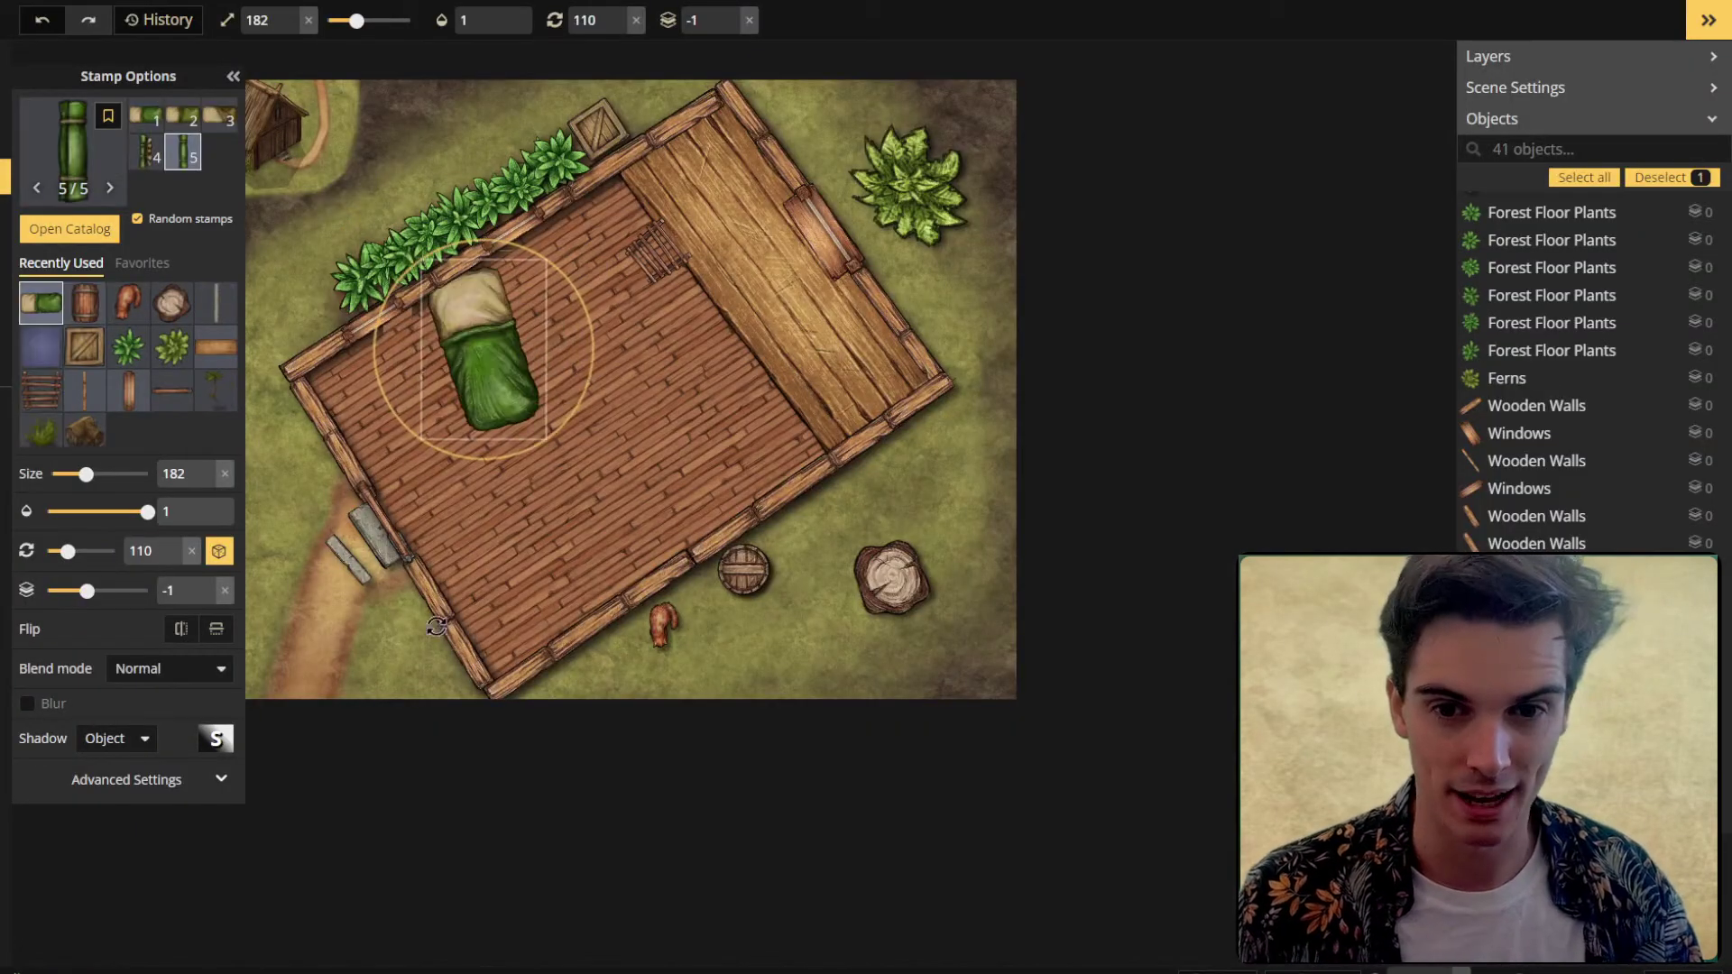
Step: Shrink the green bedroll to size 152, turn its pillow end toward the upper wall and move it closer to that wall
left_click_drag(483, 323, 526, 281)
scroll(551, 360, "down", 2)
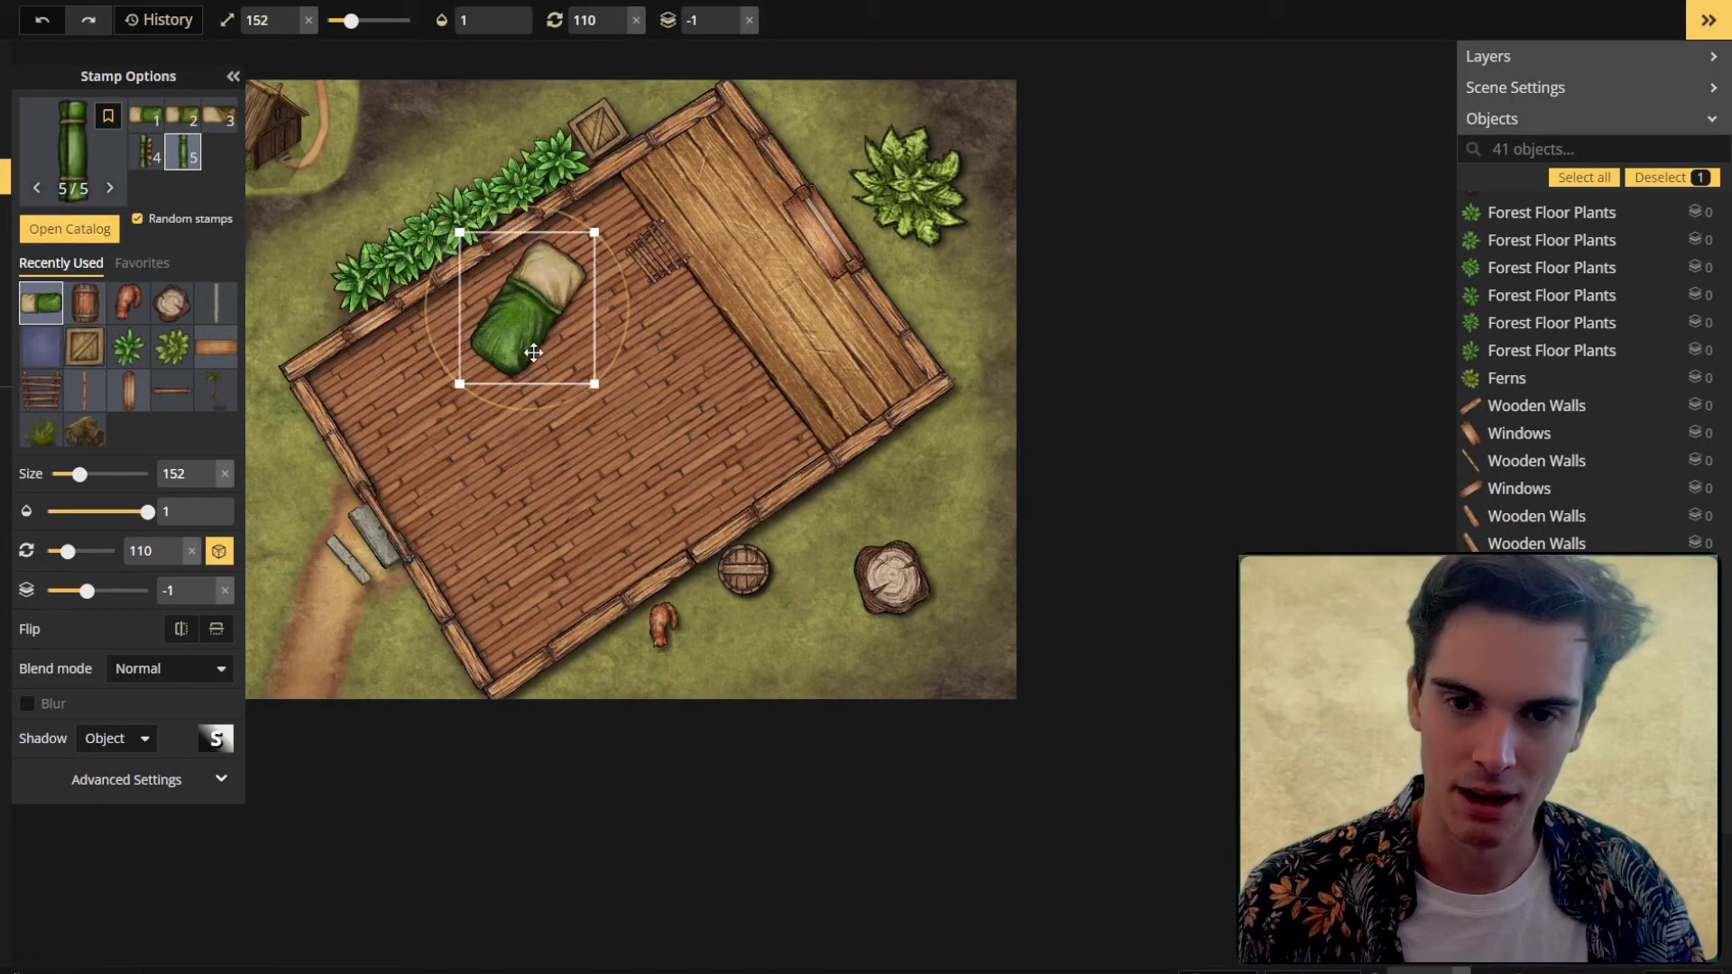
left_click_drag(533, 353, 530, 352)
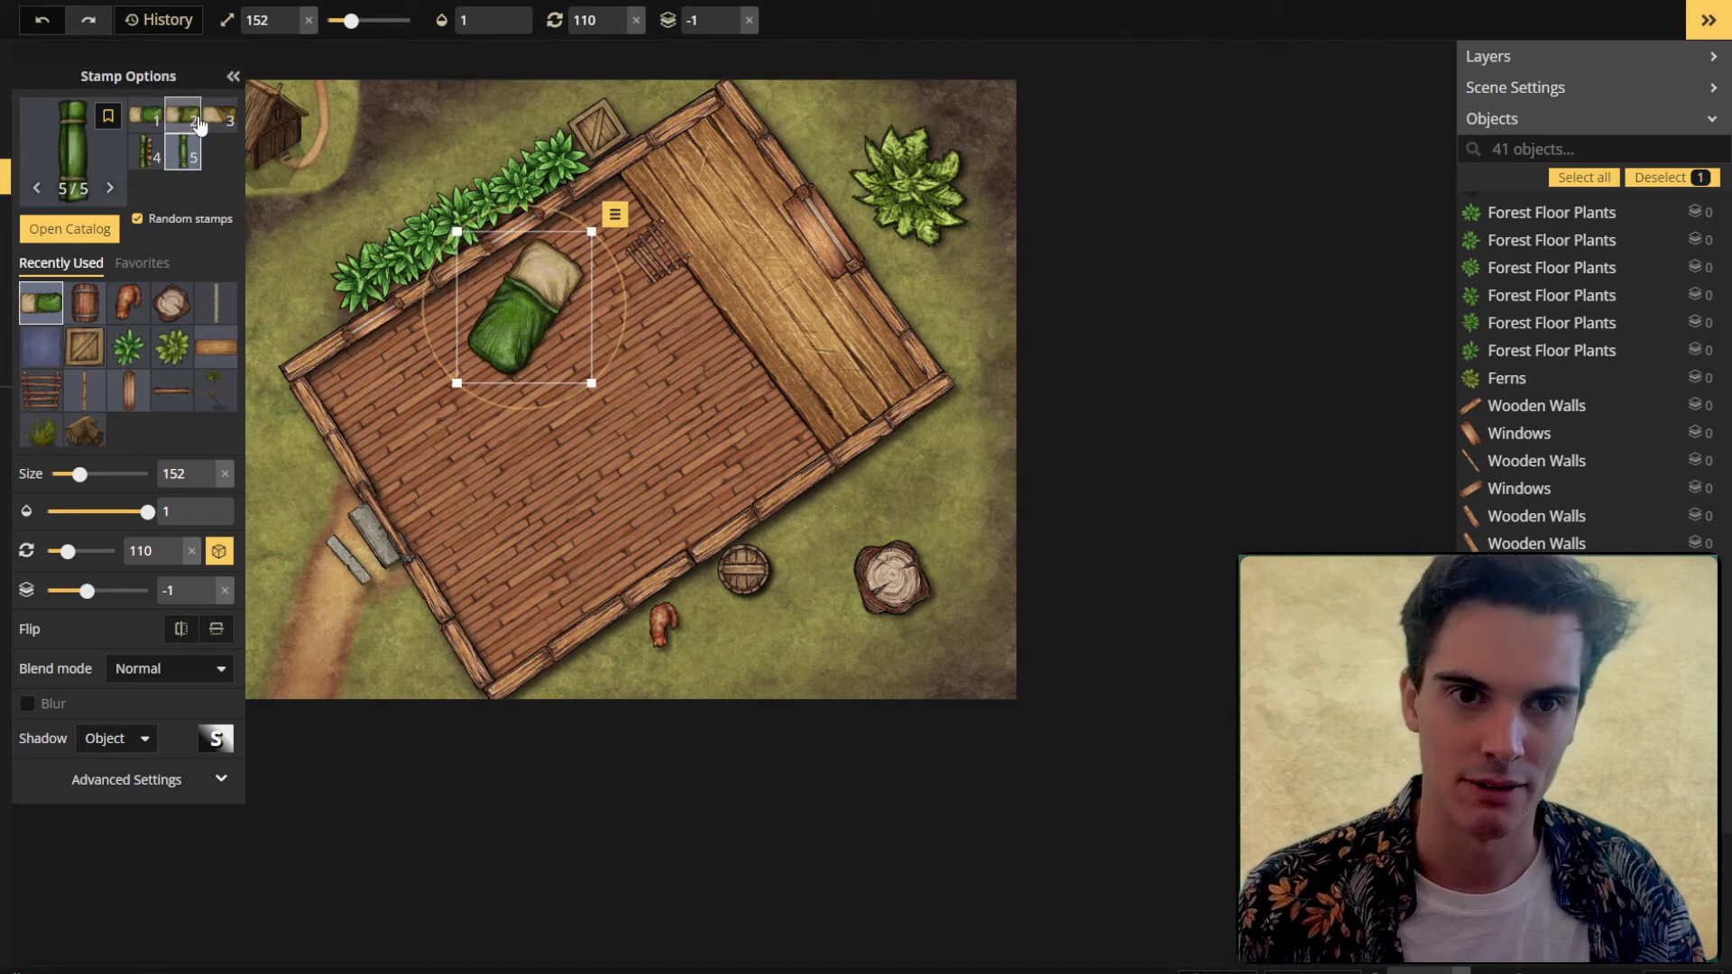
Step: Place an unrolled olive-brown bedroll at size 152, rotate it to 323 degrees and move it into the hut's bottom corner
left_click(618, 521)
scroll(627, 519, "up", 8)
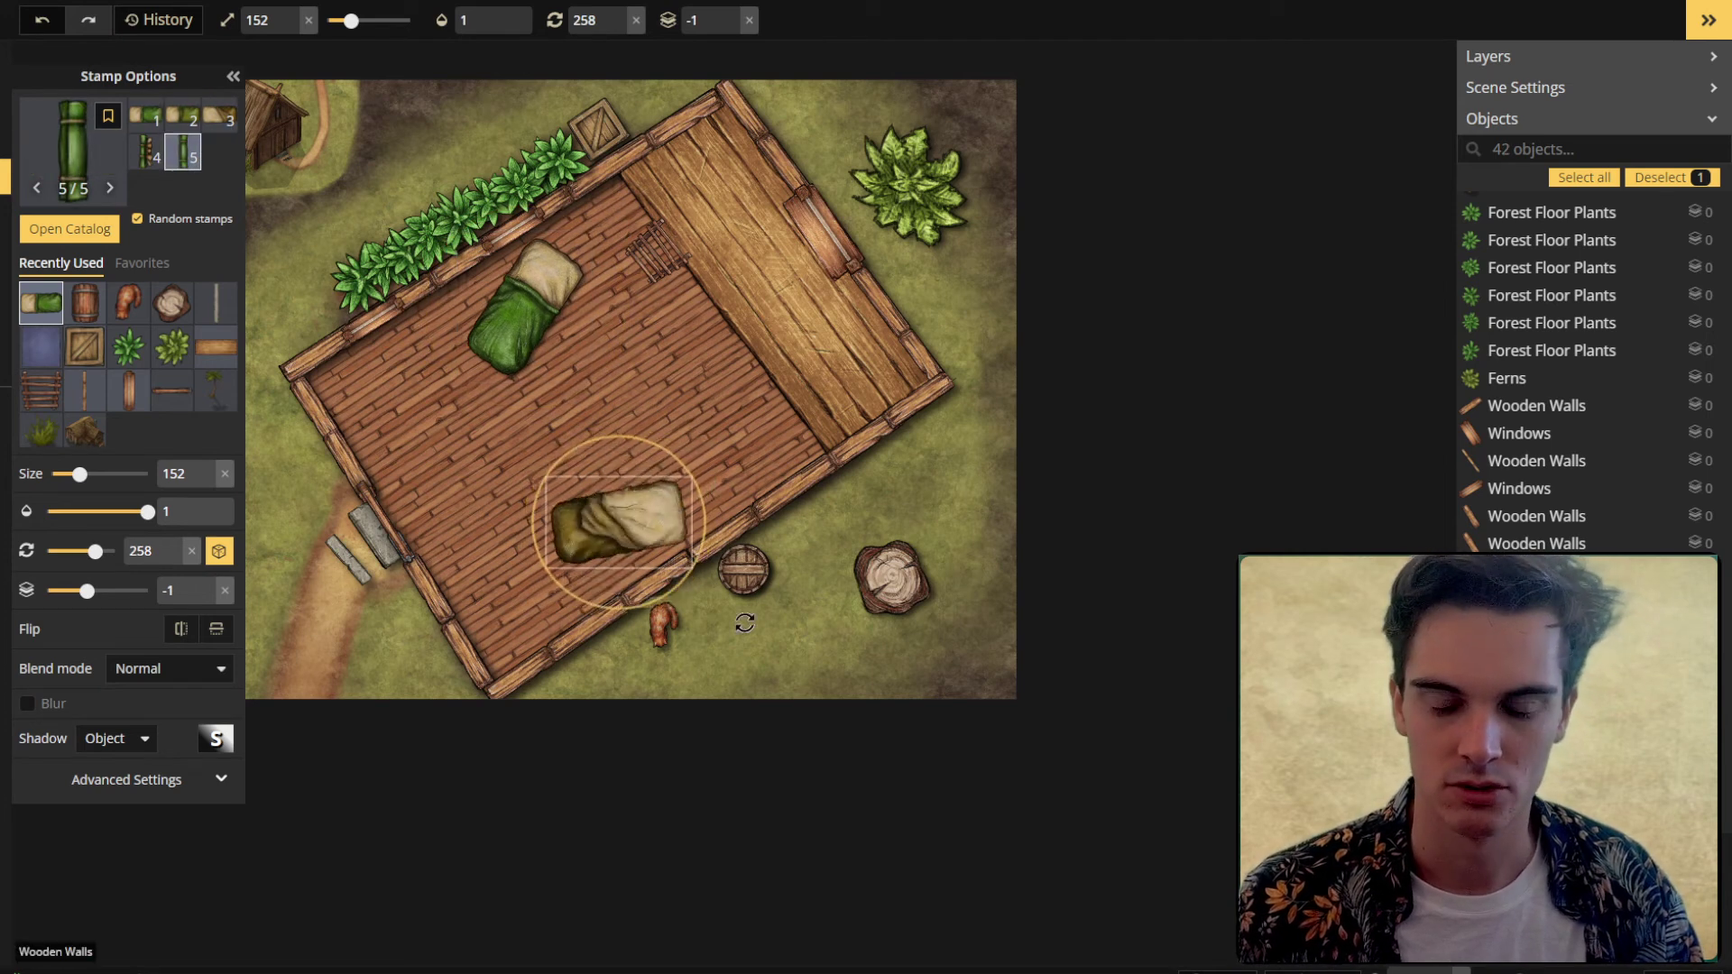
left_click_drag(640, 507, 491, 761)
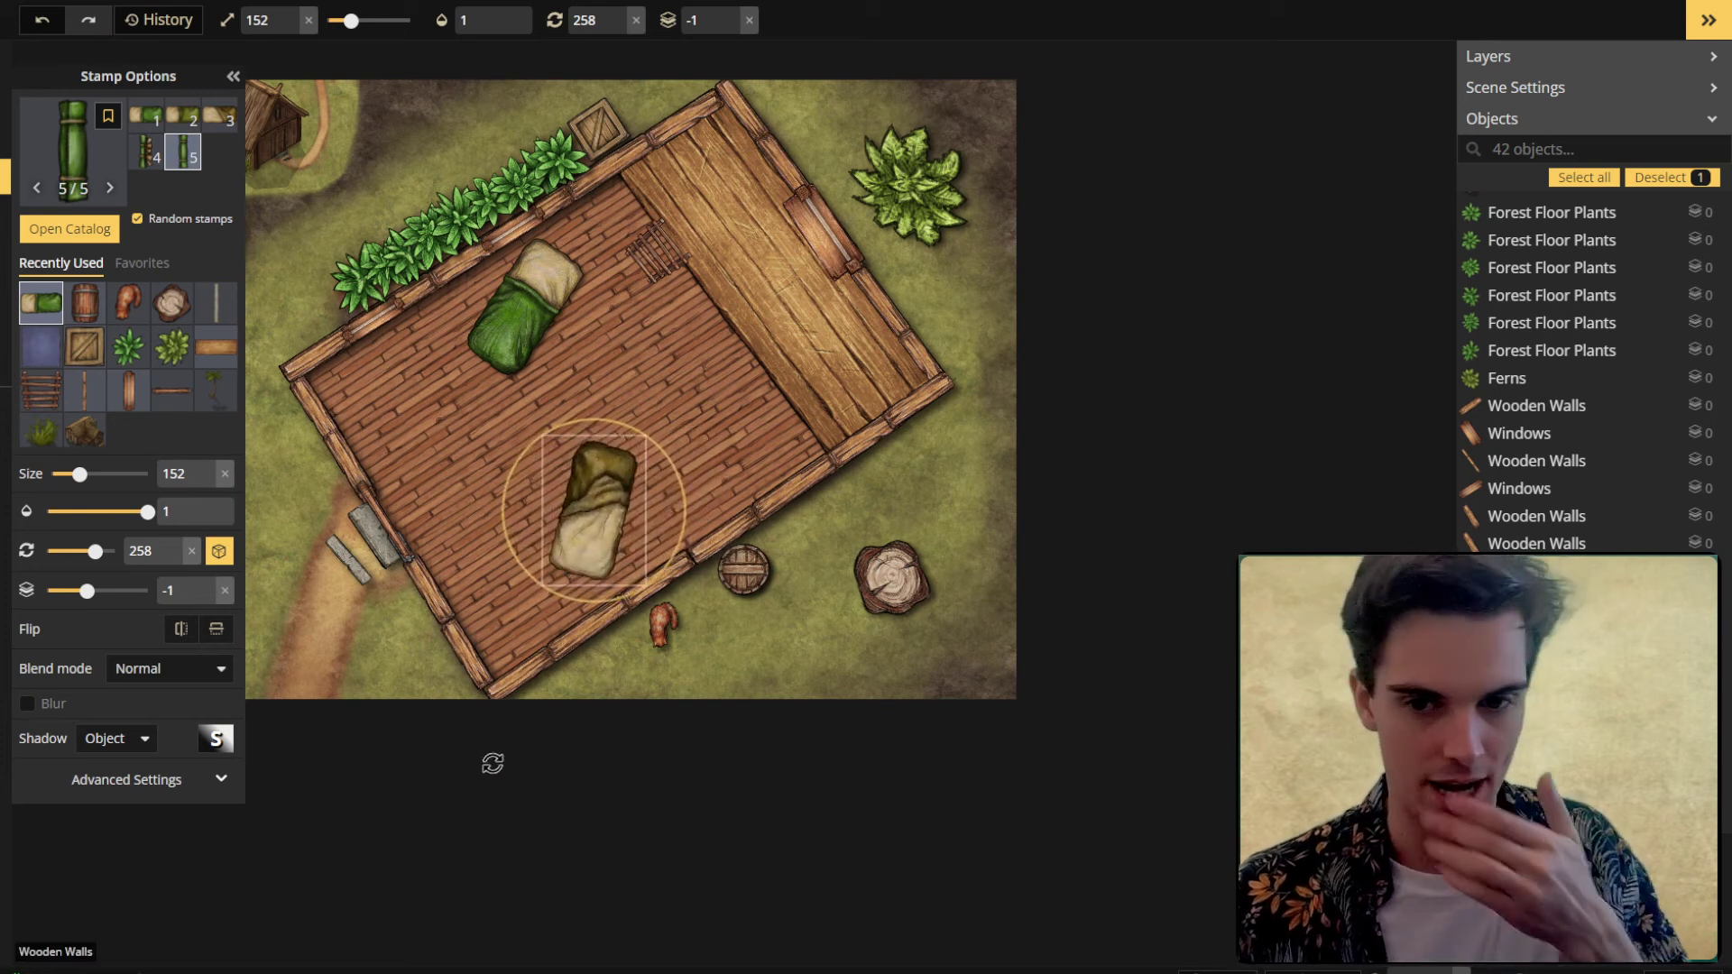
left_click_drag(600, 536, 521, 613)
left_click_drag(617, 559, 668, 629)
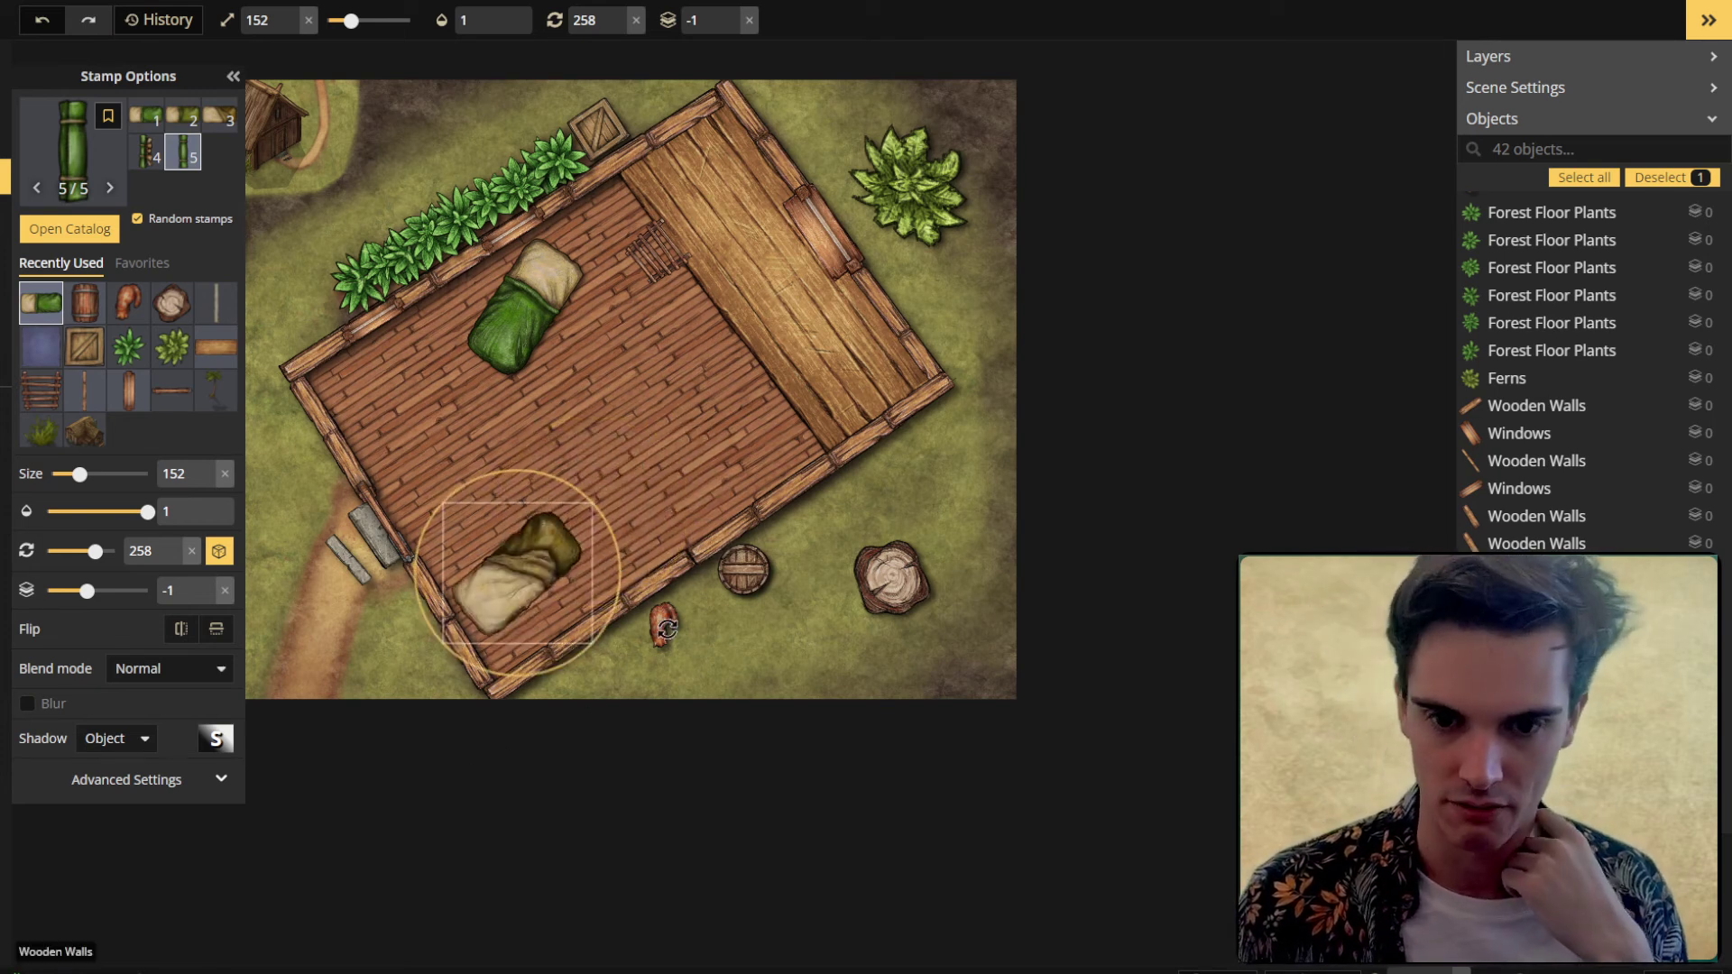
left_click_drag(524, 571, 555, 592)
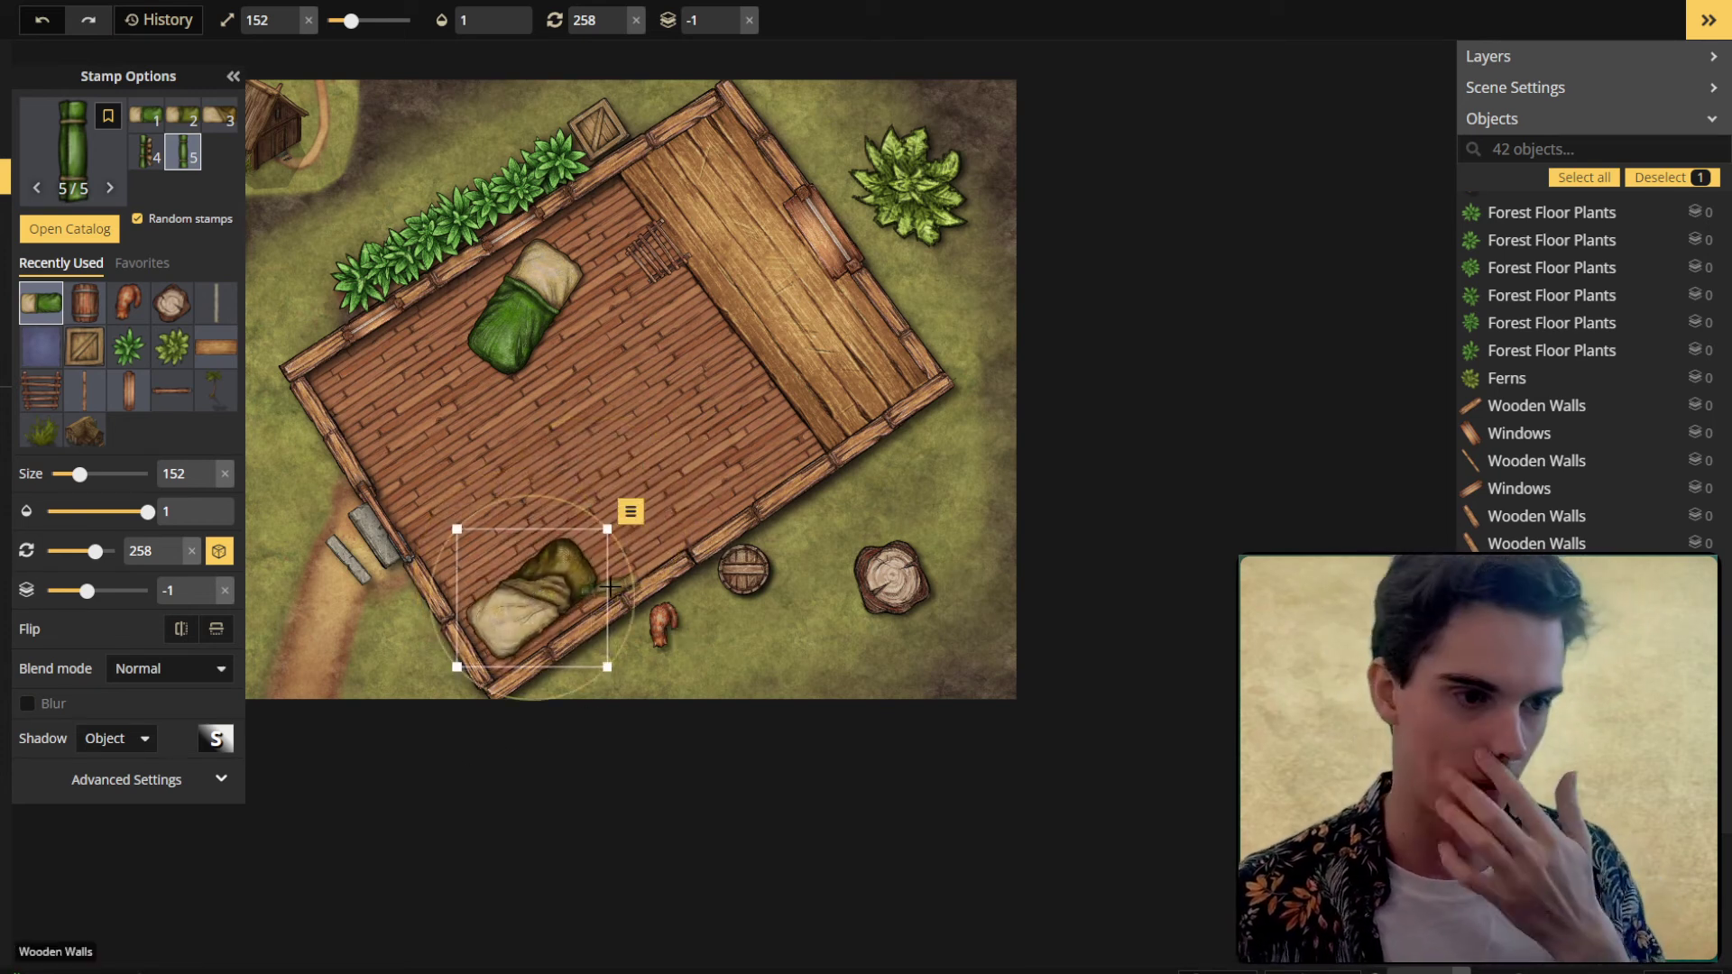
key("v")
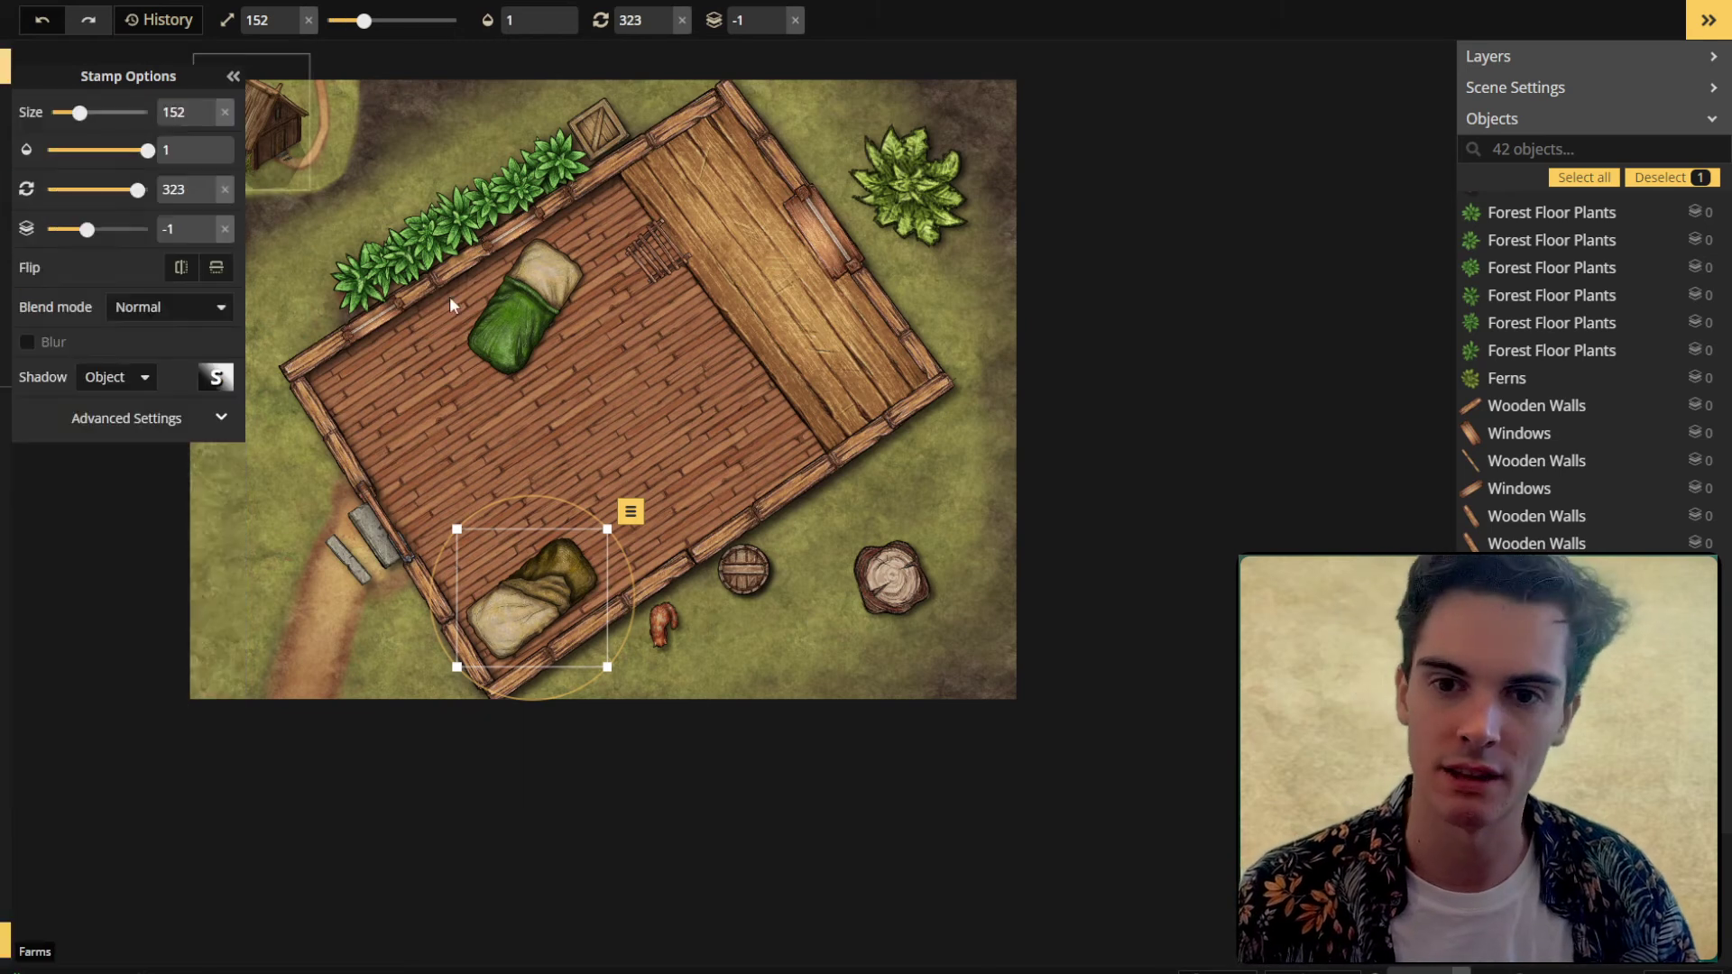
Step: Search the stamp catalog for "Broken" and place a broken chair at size 116 and a broken shovel near the hut's lower wall
left_click(523, 425)
left_click(831, 631)
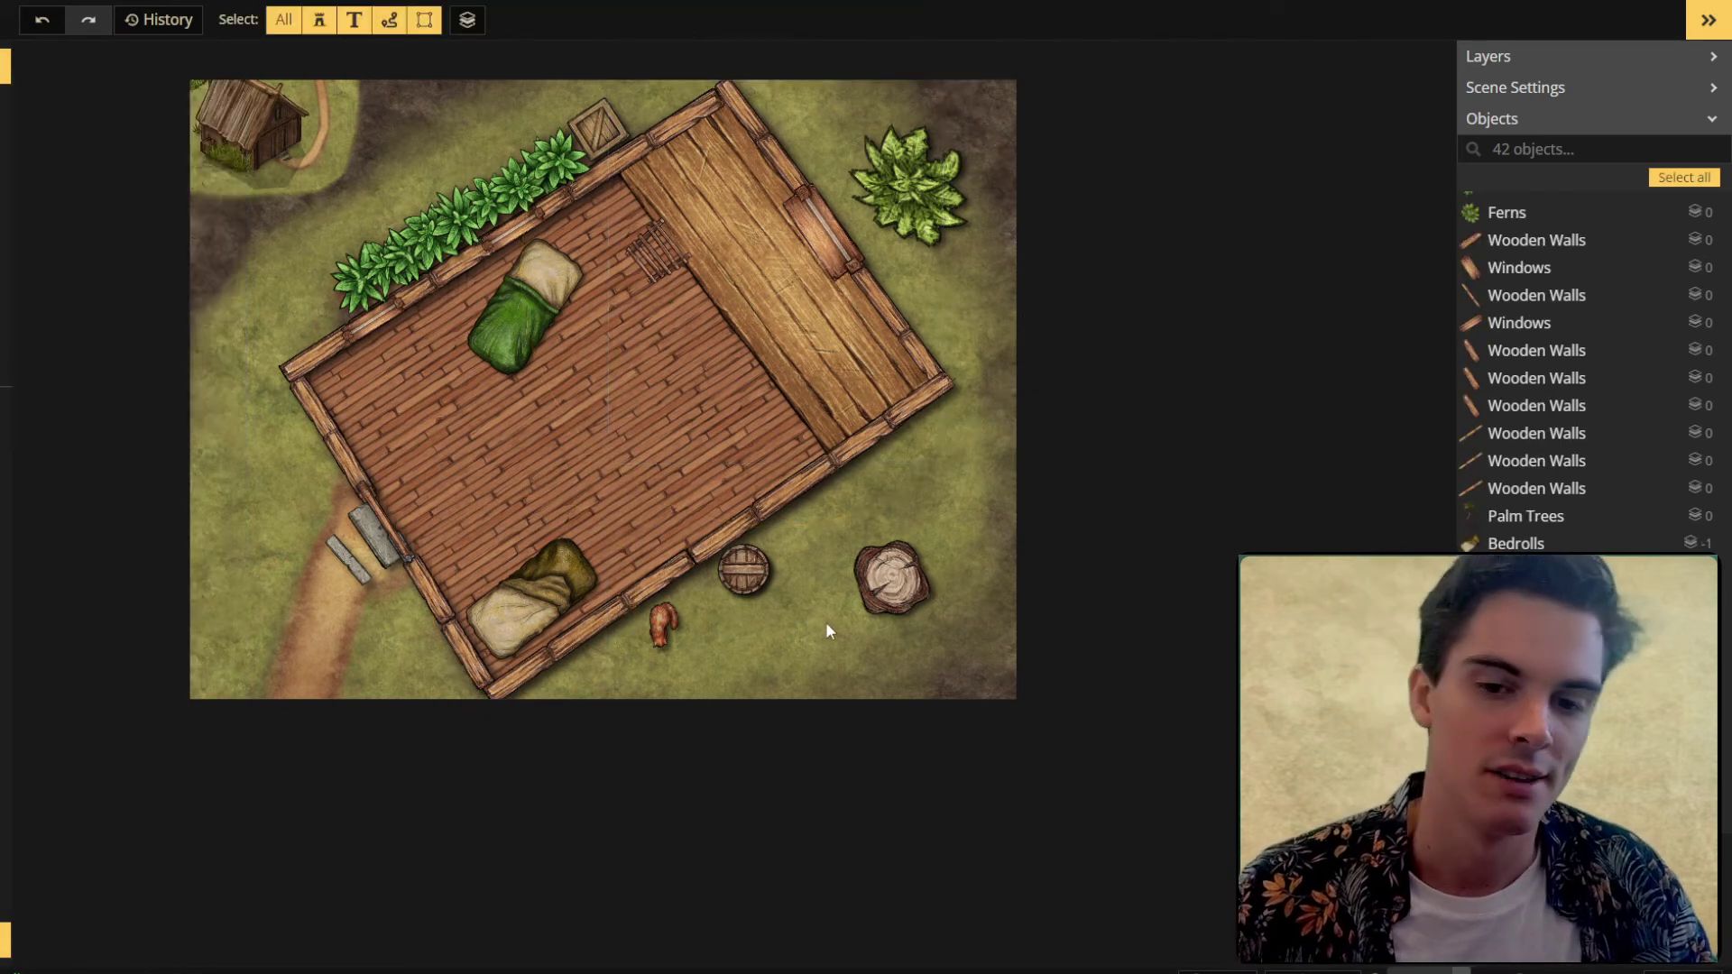
key("s")
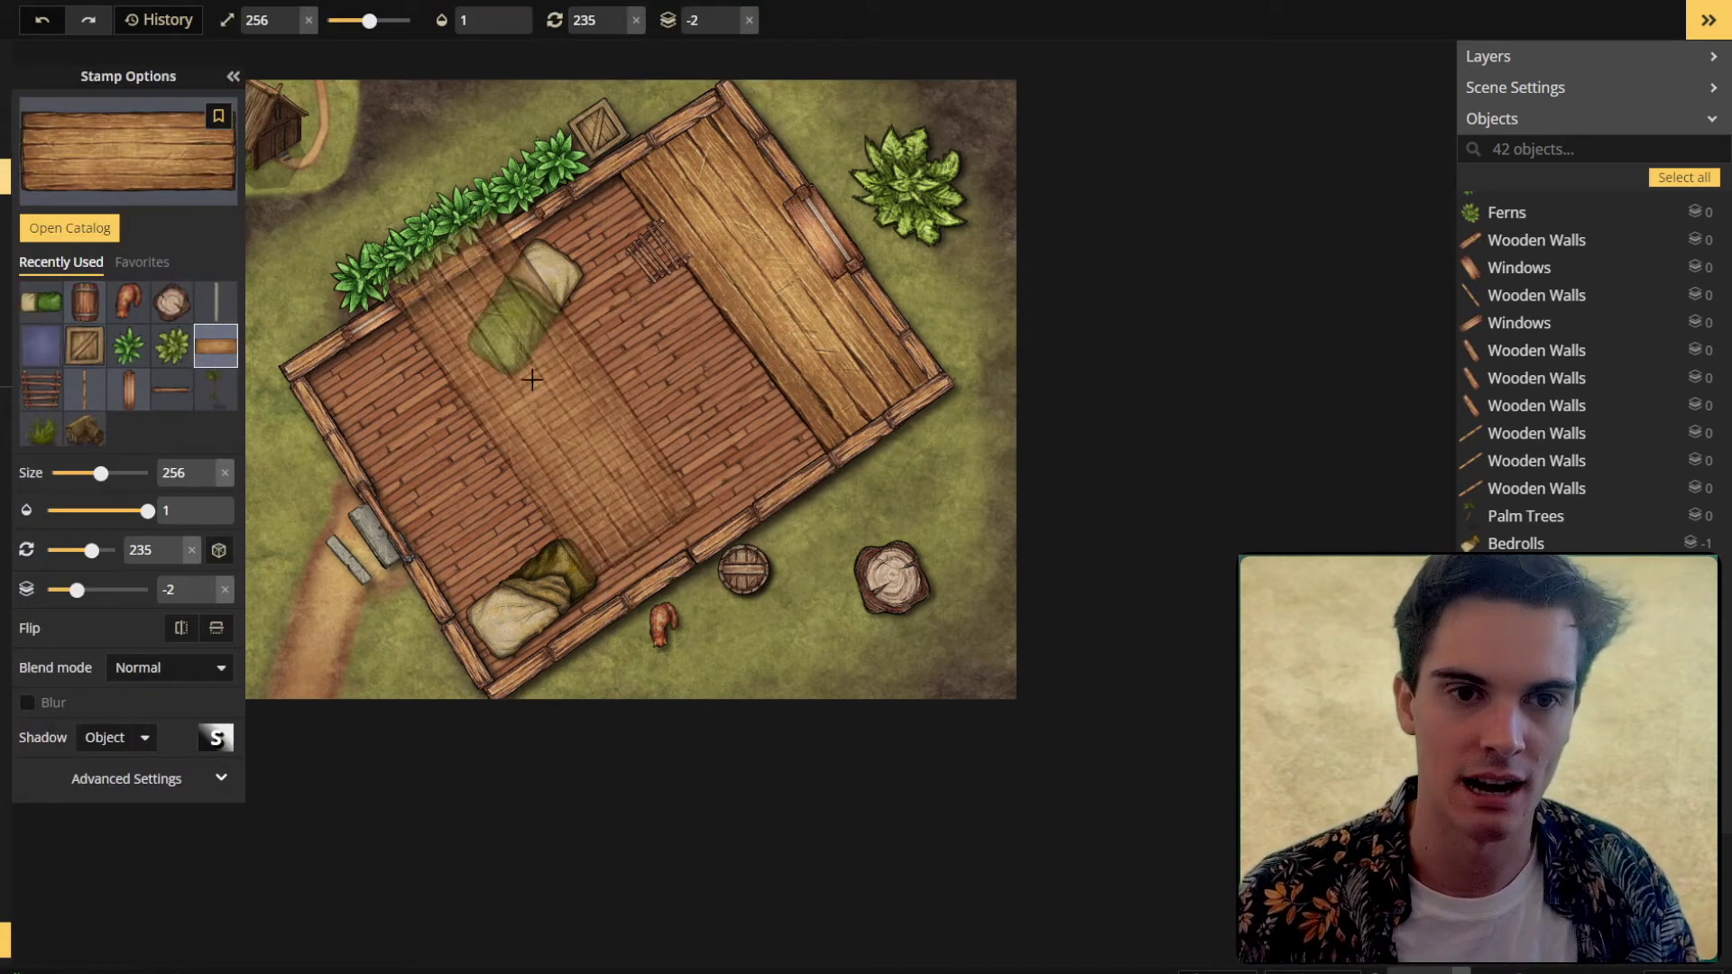
left_click(89, 189)
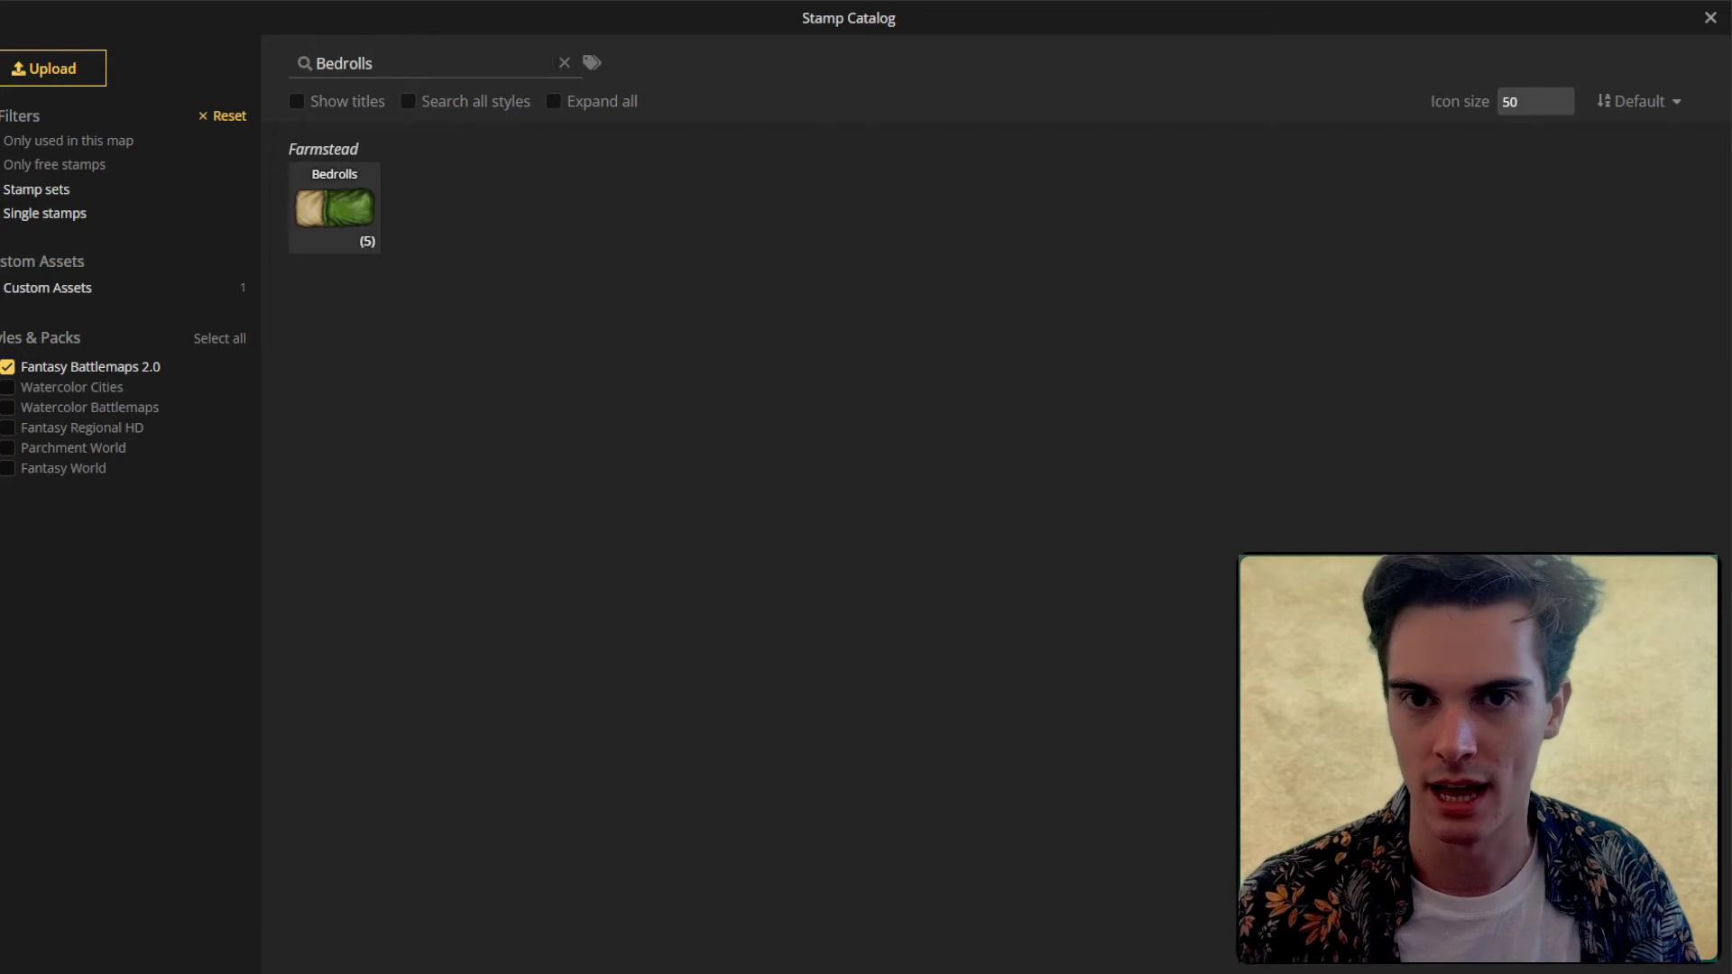
left_click(564, 64)
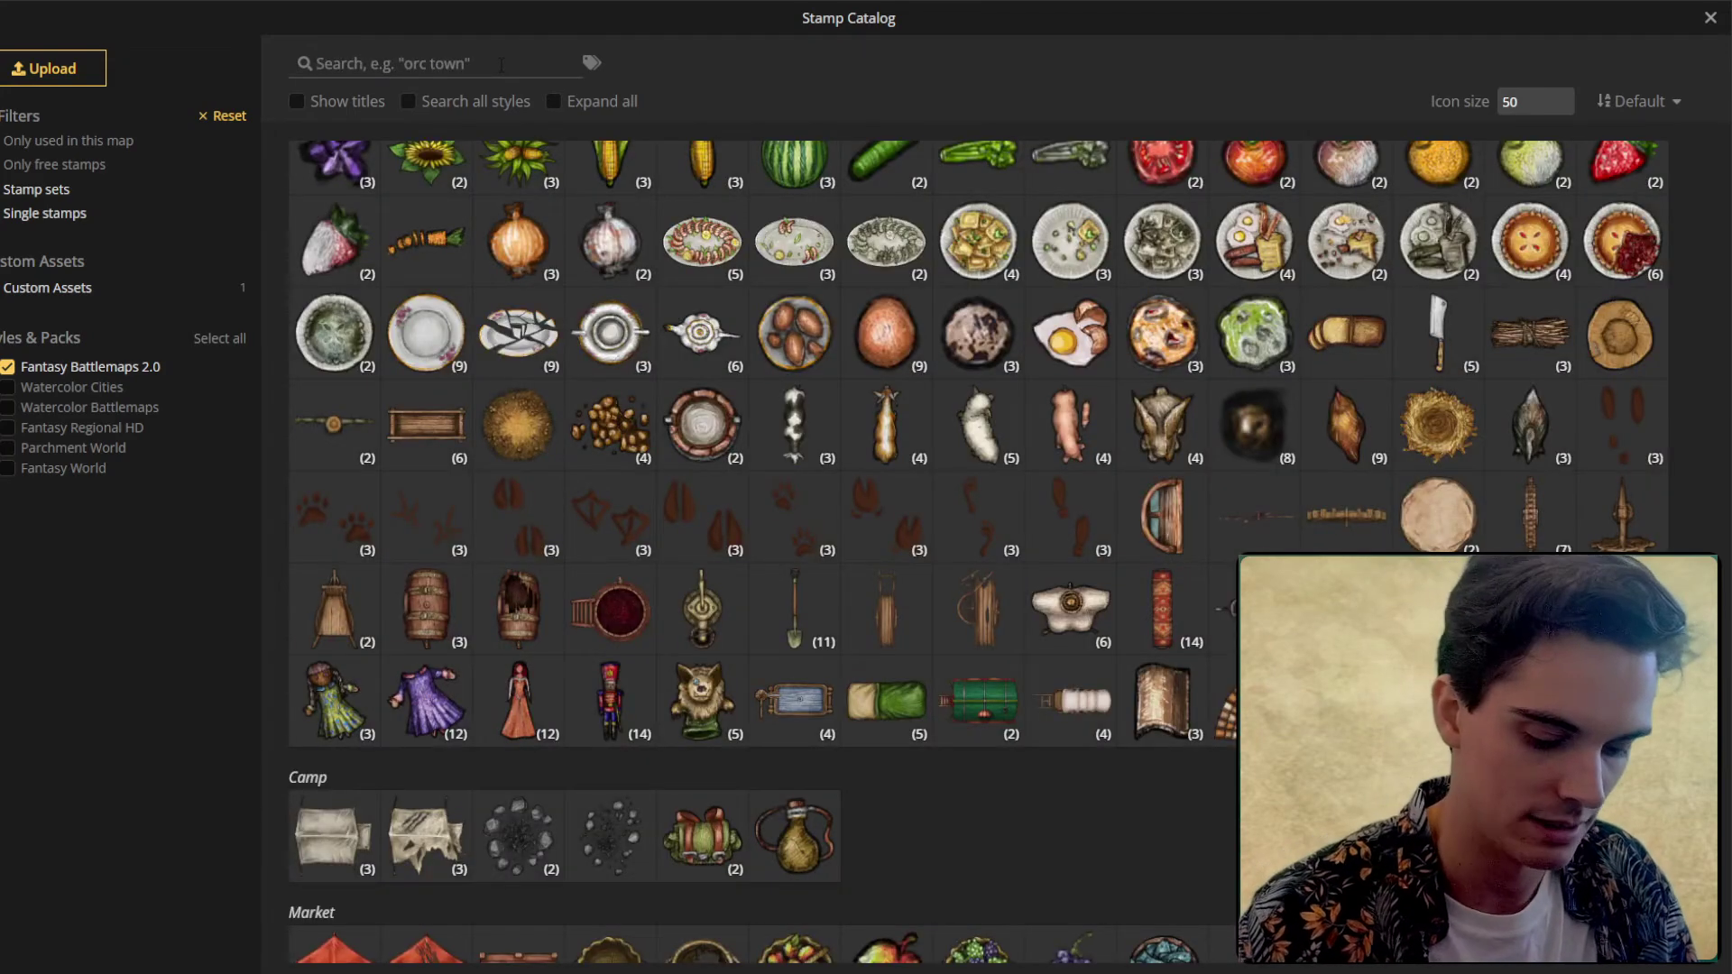
left_click(353, 54)
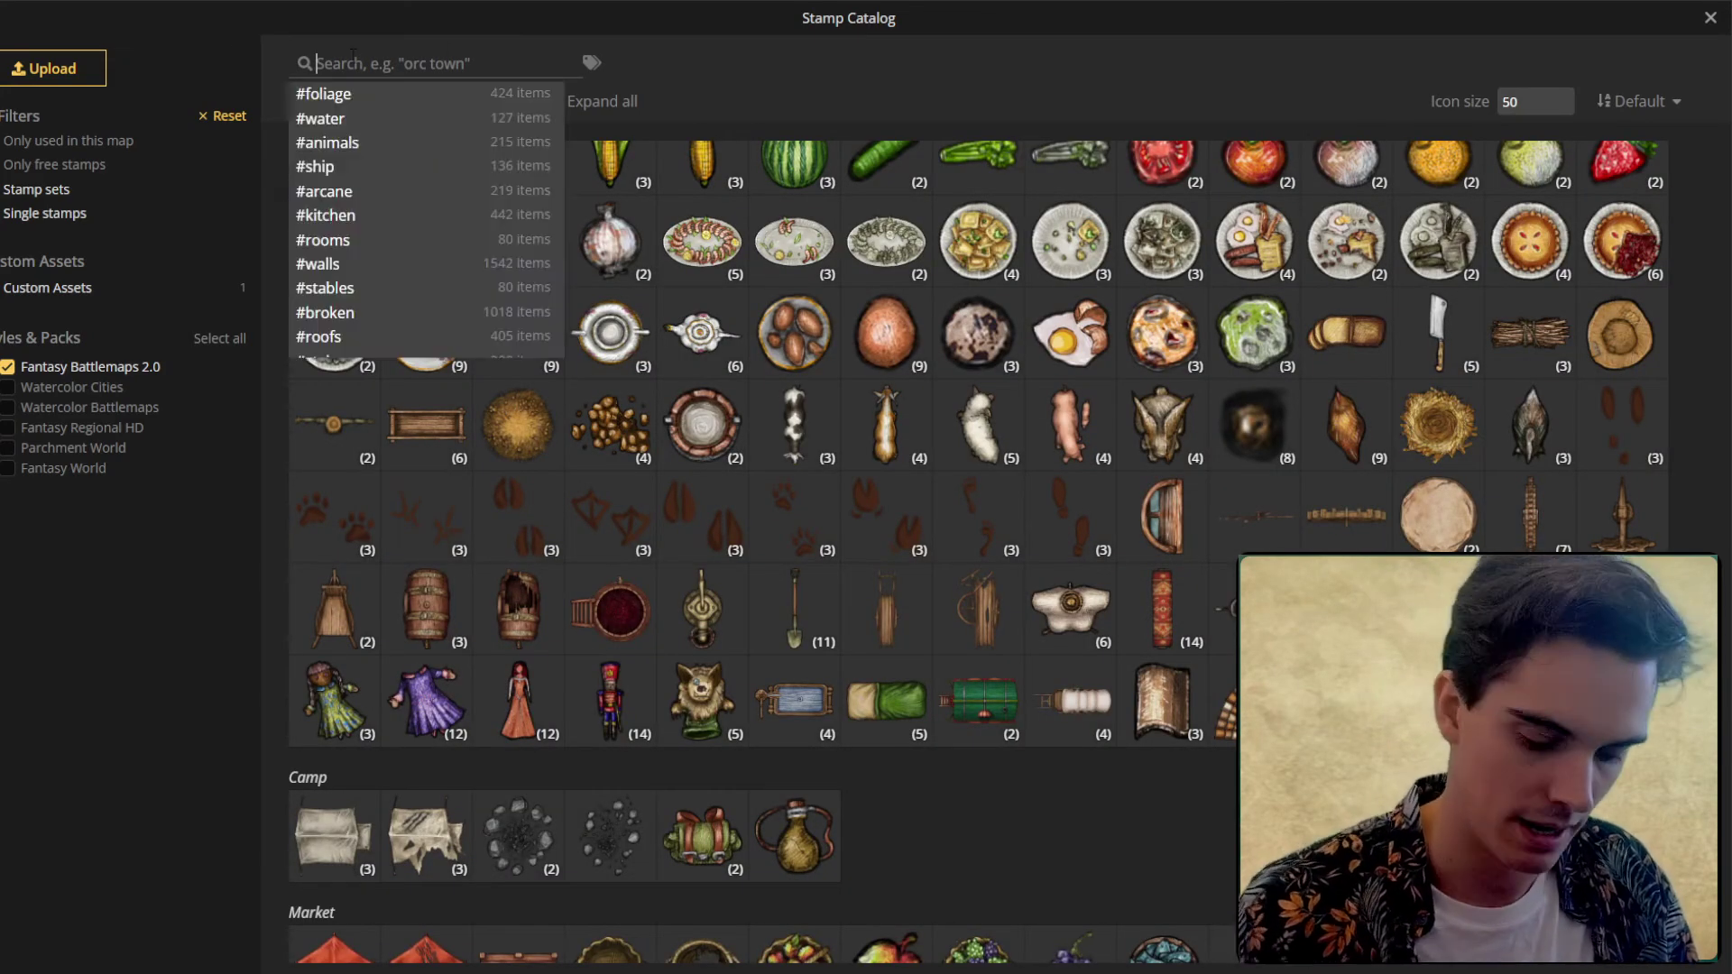
type("Broken")
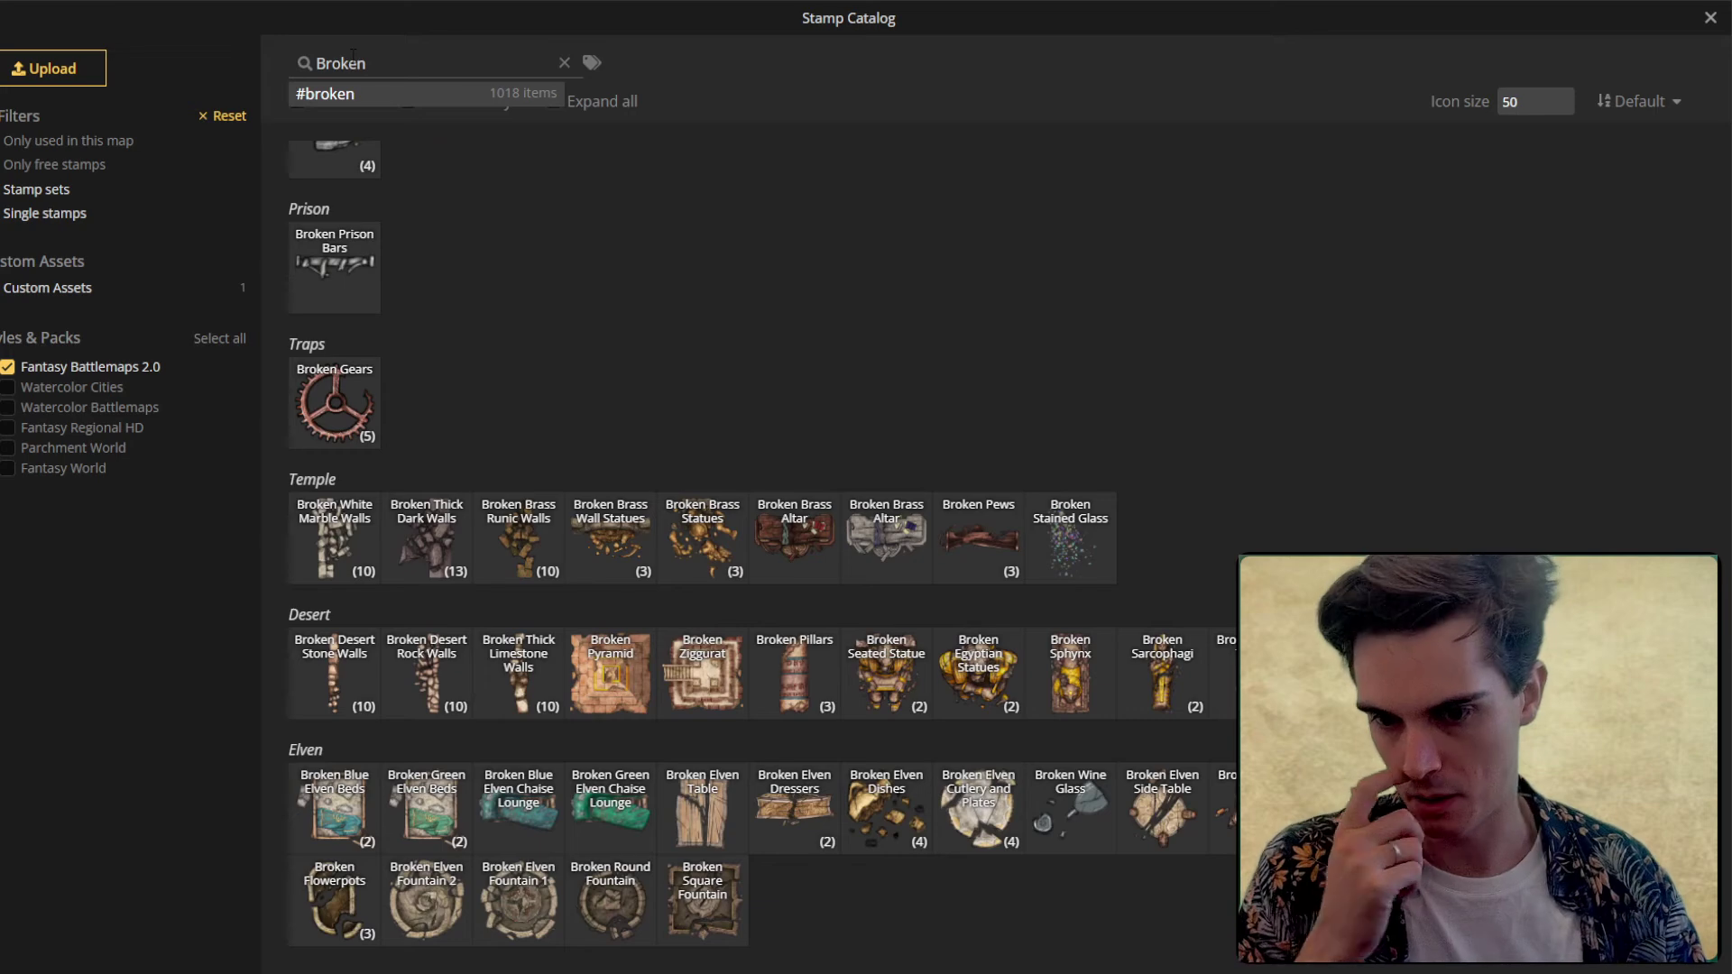
scroll(572, 452, "down", 7)
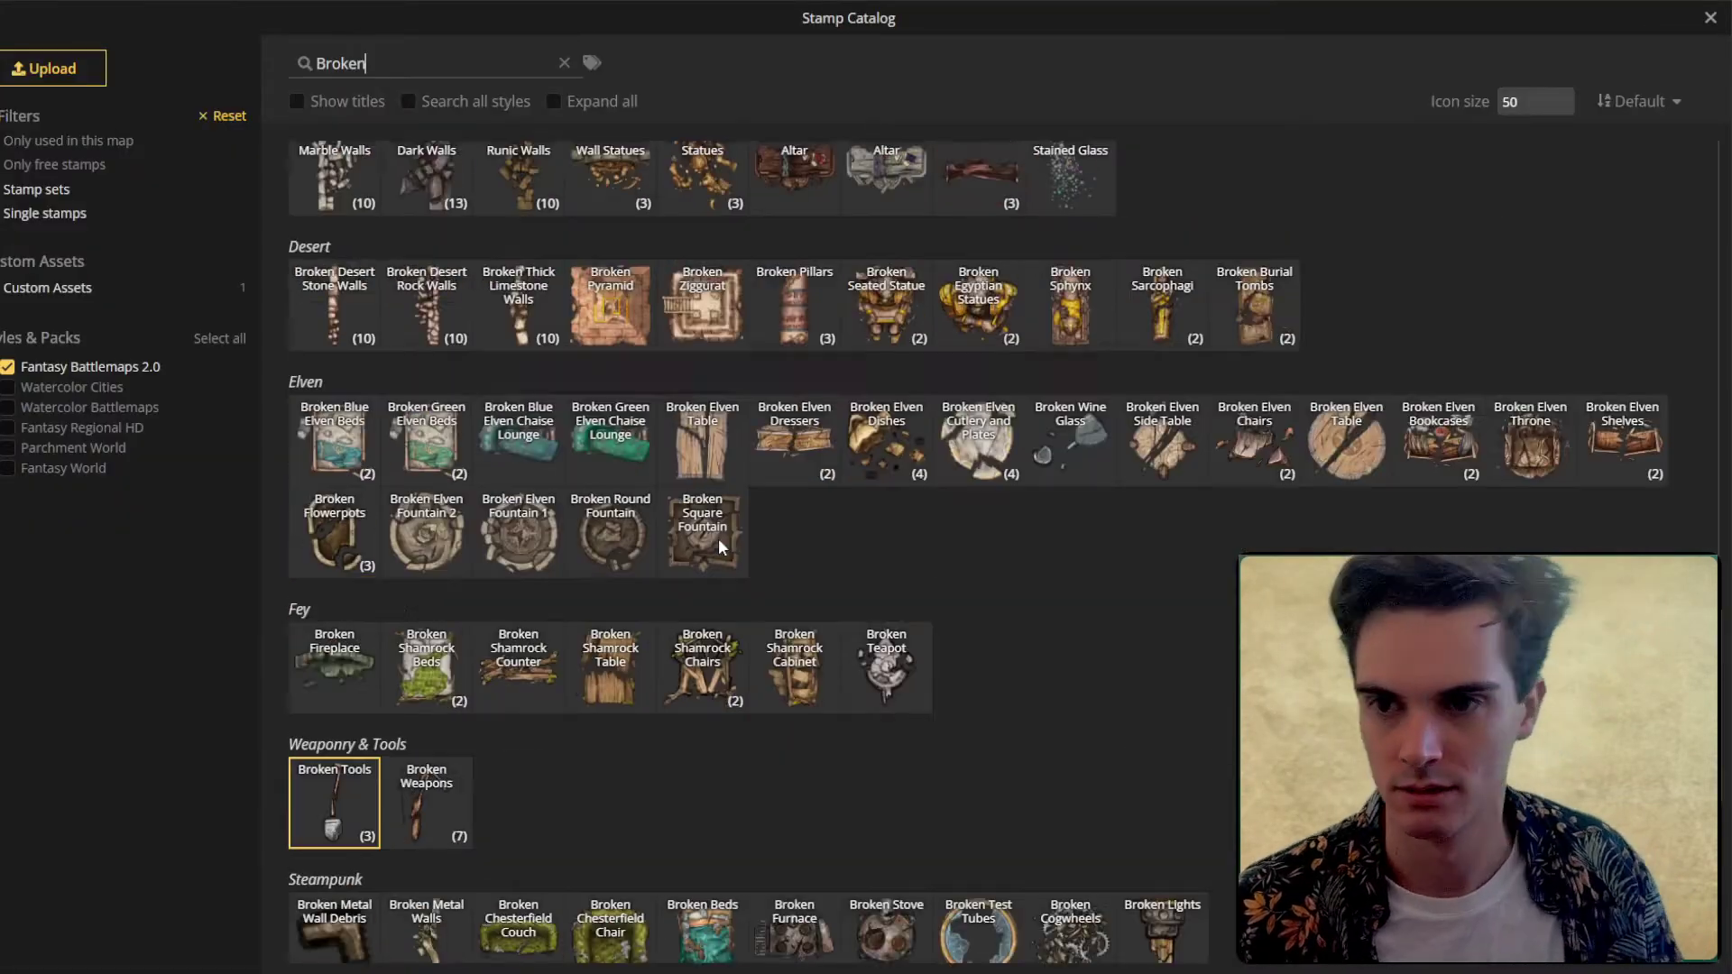
scroll(721, 547, "up", 15)
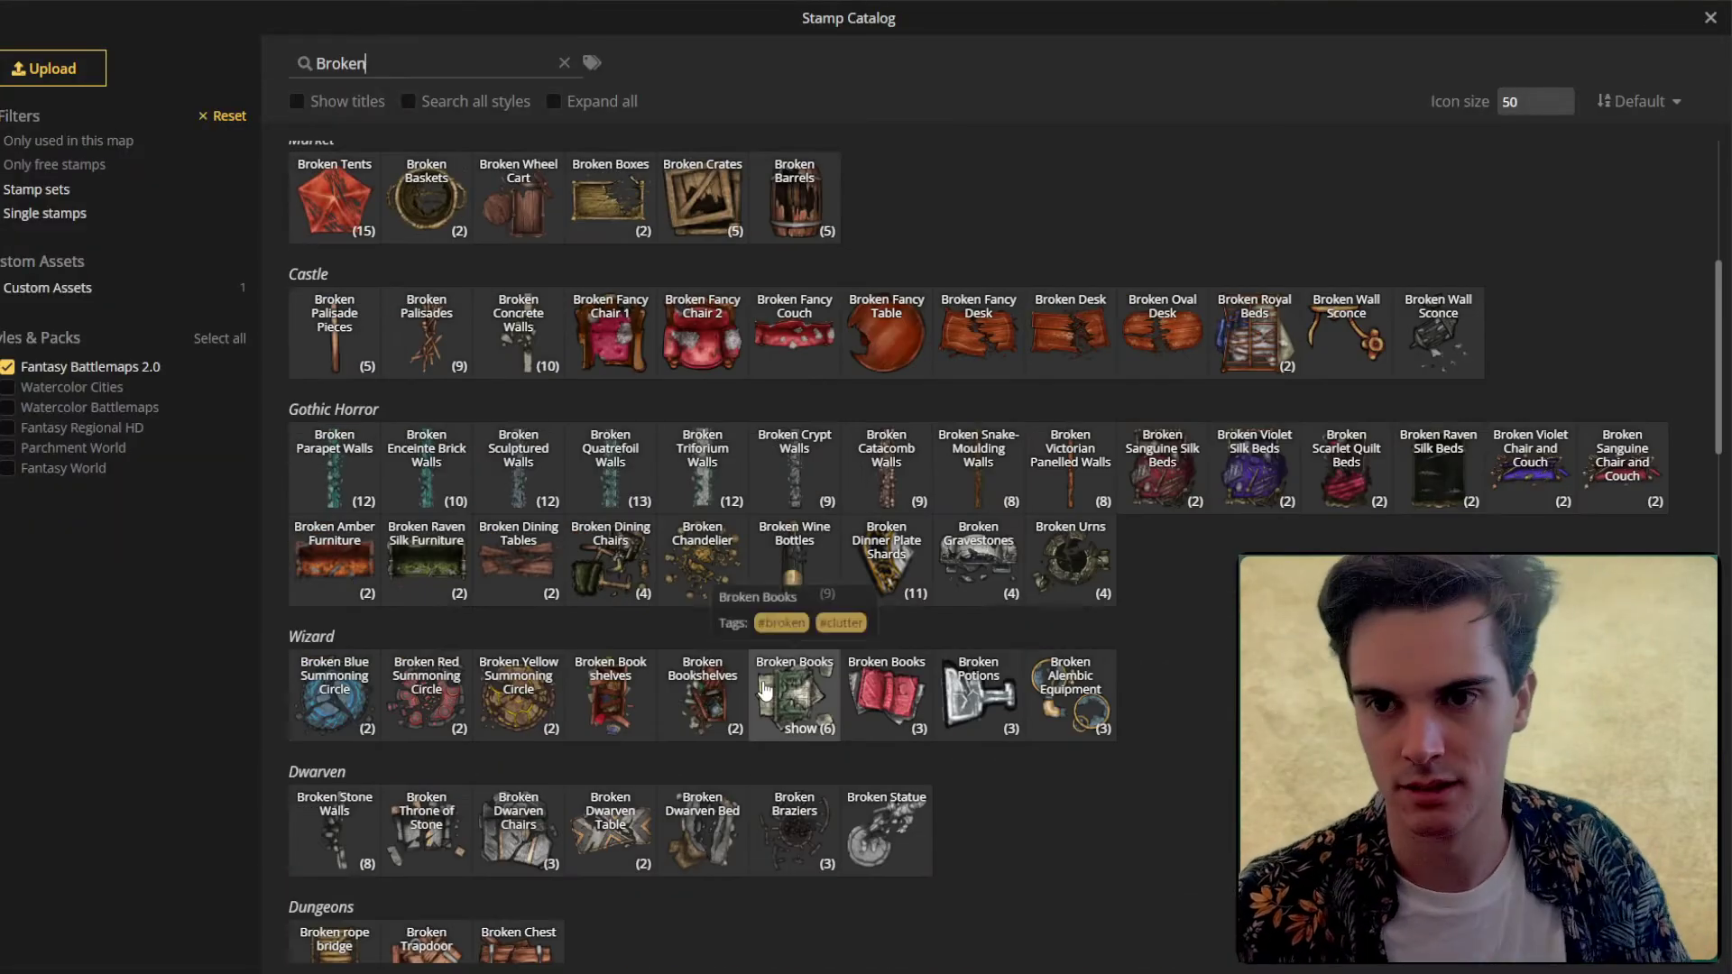
left_click(1346, 208)
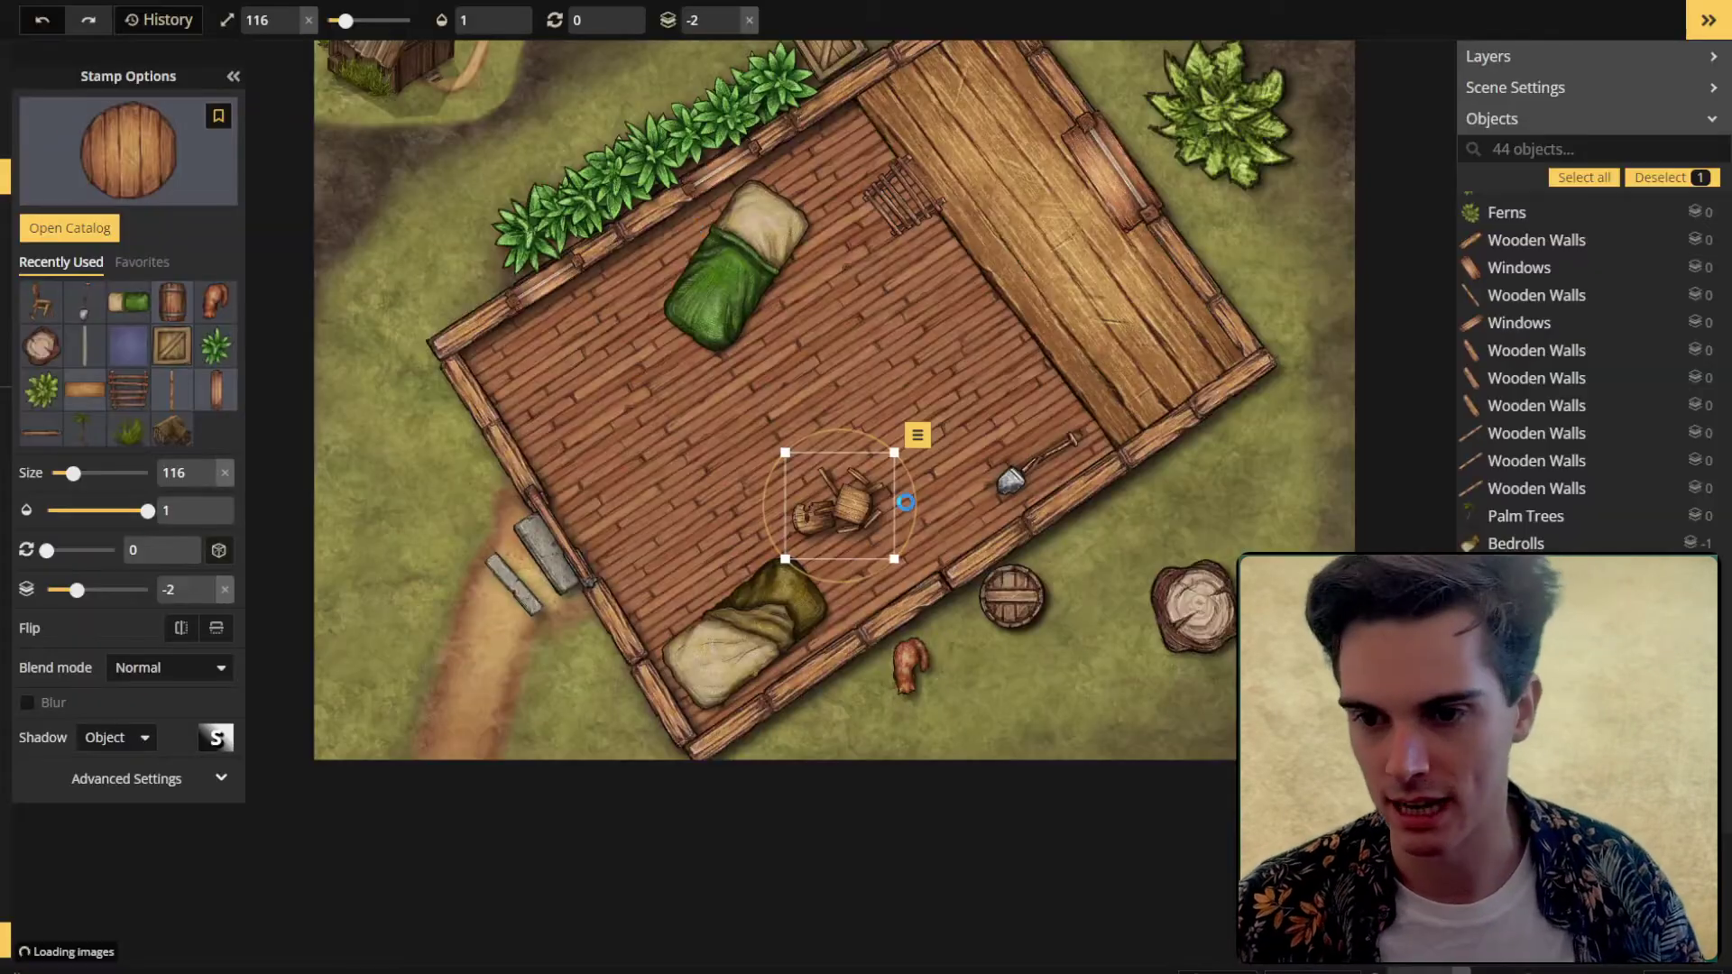
Step: Place a round wooden table at size 106 near the hut's lower wall and set wooden chairs around it
left_click(891, 516)
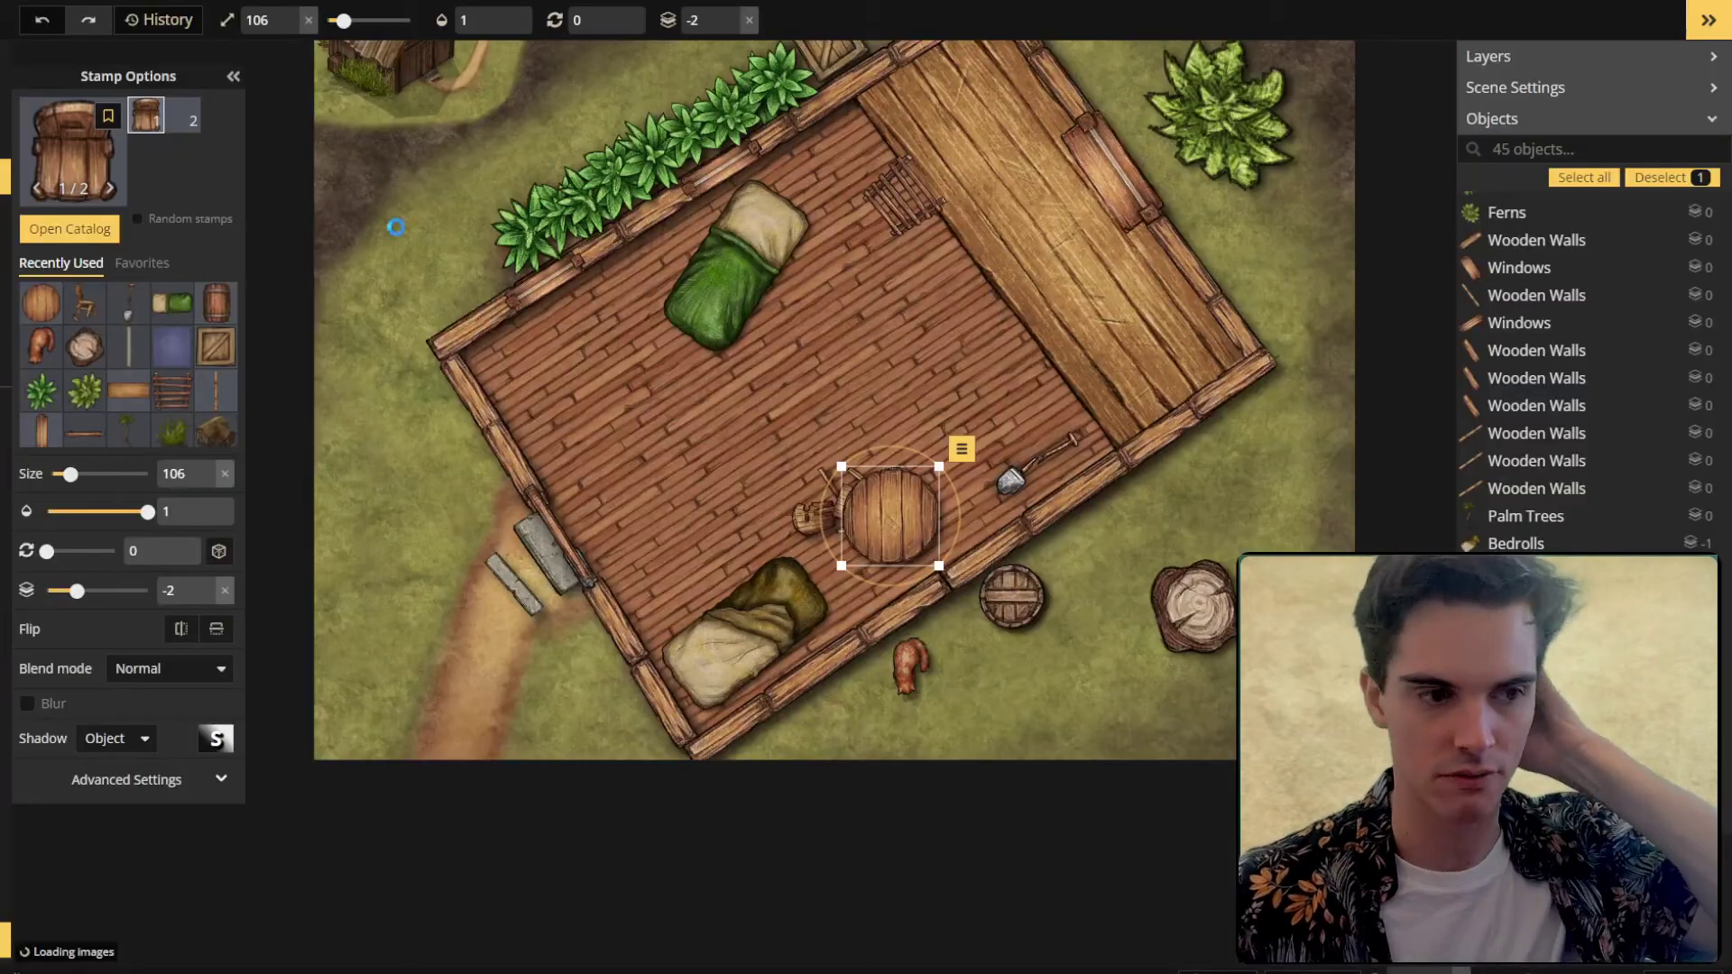
left_click(898, 462)
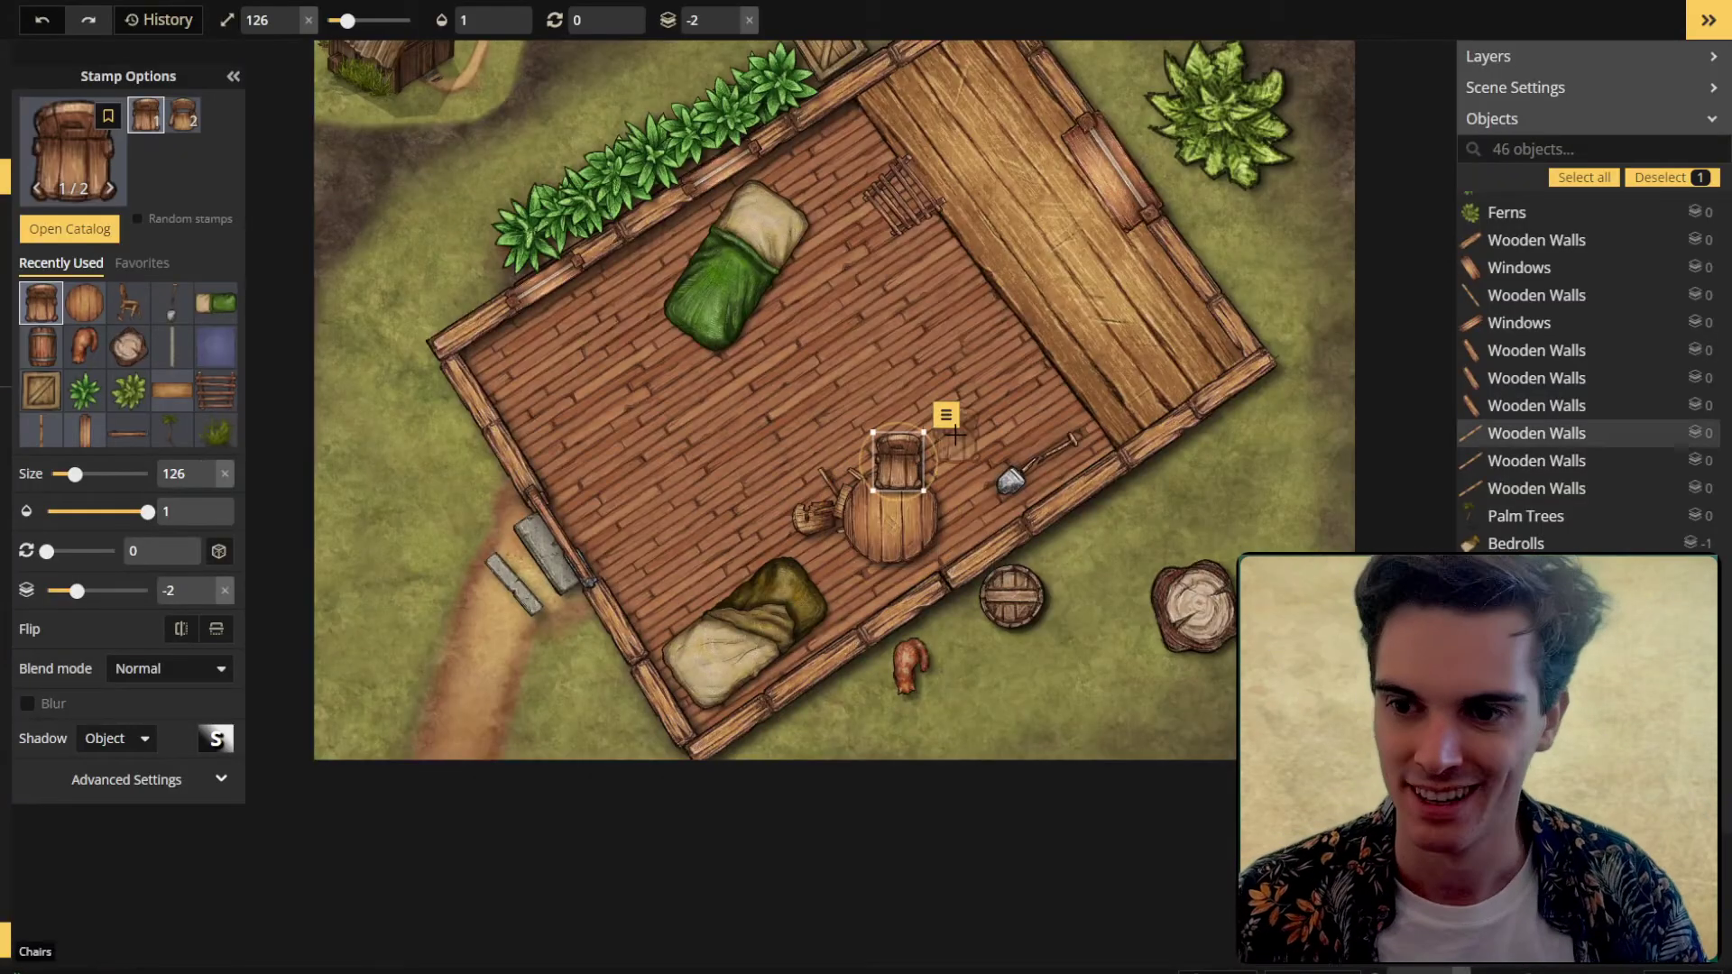
left_click(943, 409)
left_click(948, 440)
left_click(1033, 468)
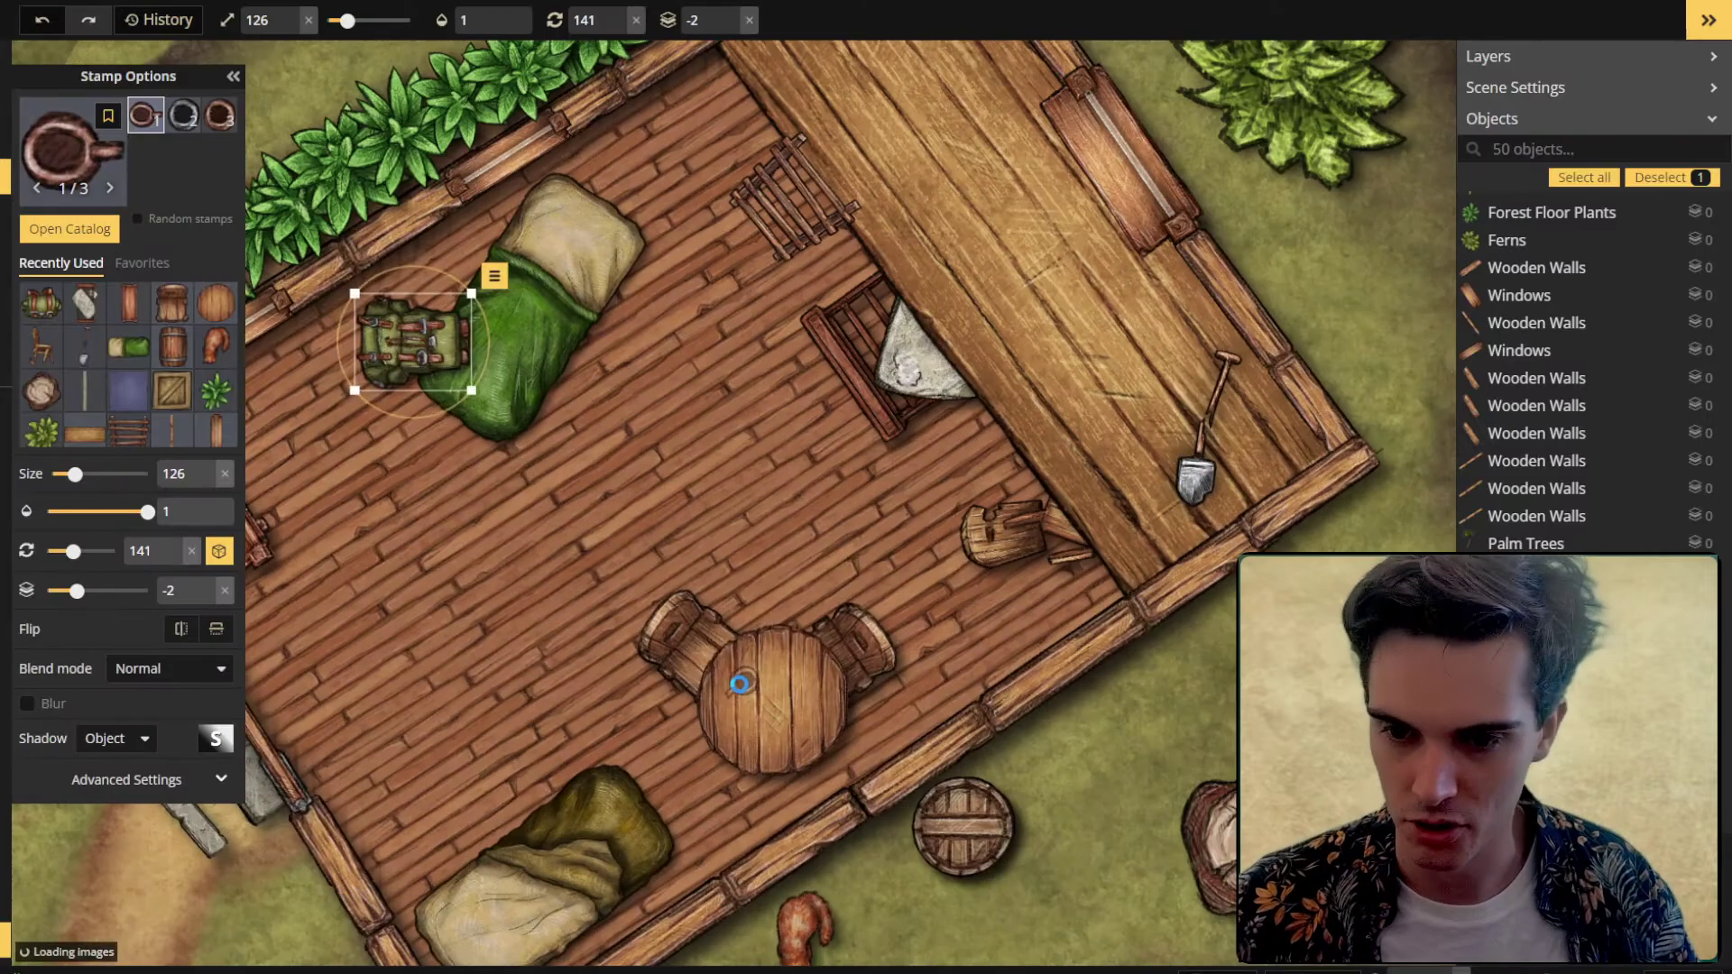
Step: Place mugs on the round table and a waterskin beside the green bedroll, searching the stamp catalog for "Water" and "Skin"
left_click(820, 683)
type("Water")
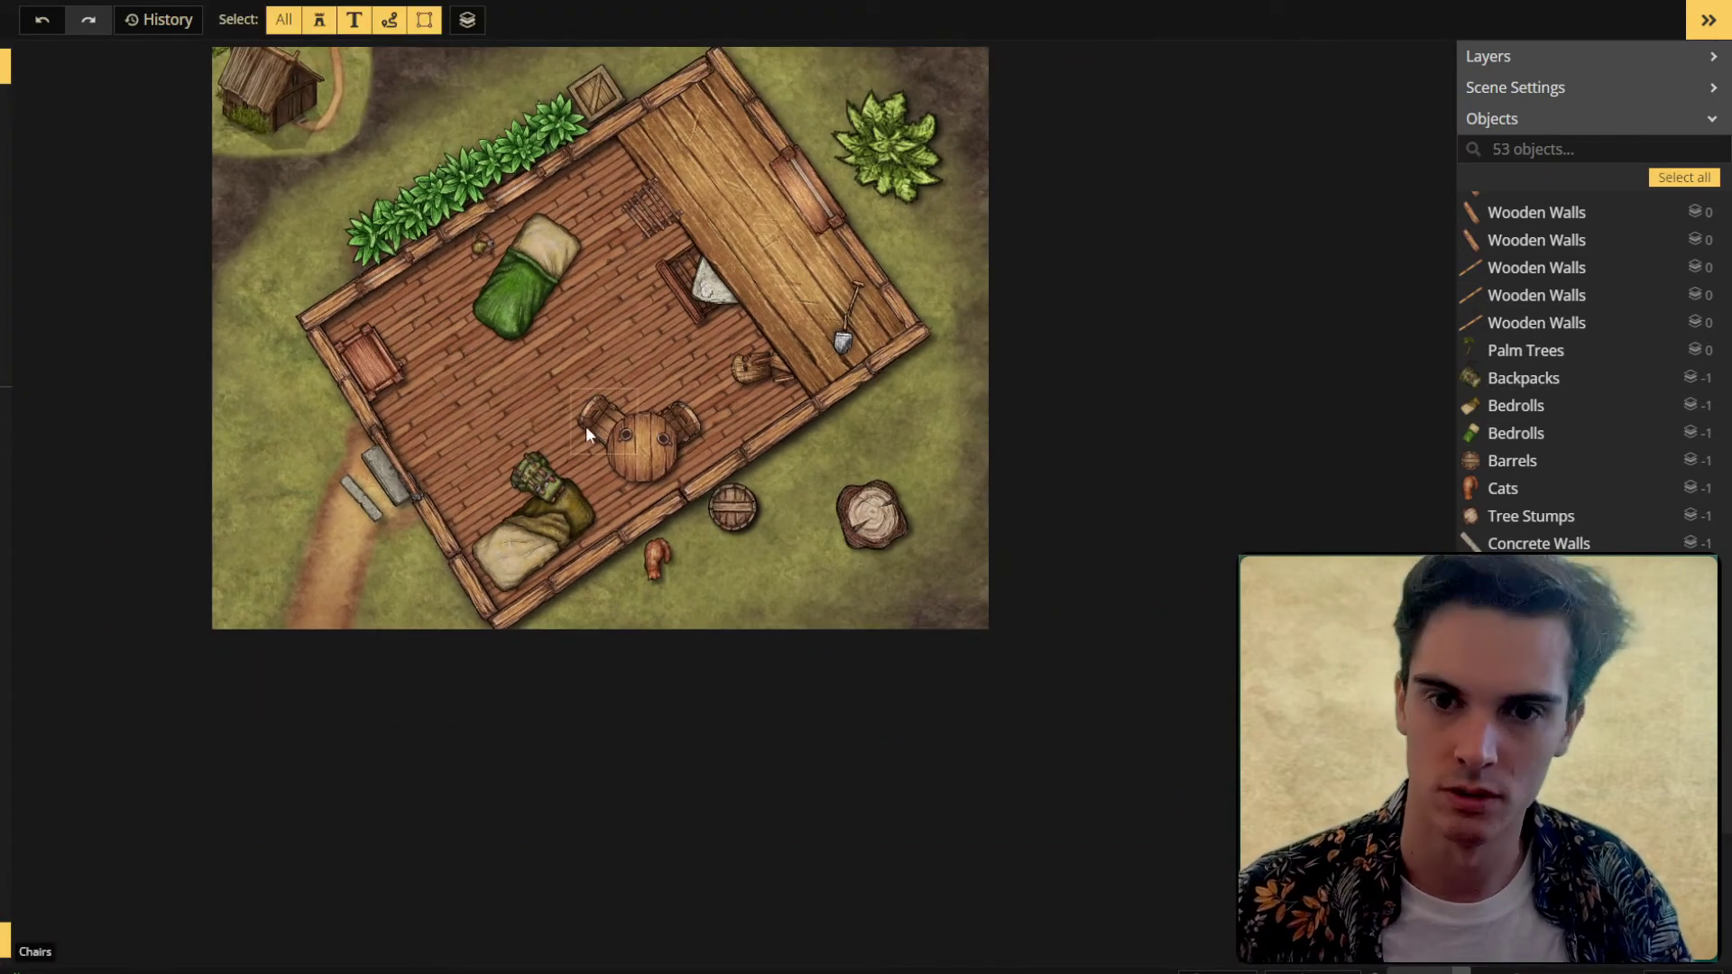
left_click(558, 264)
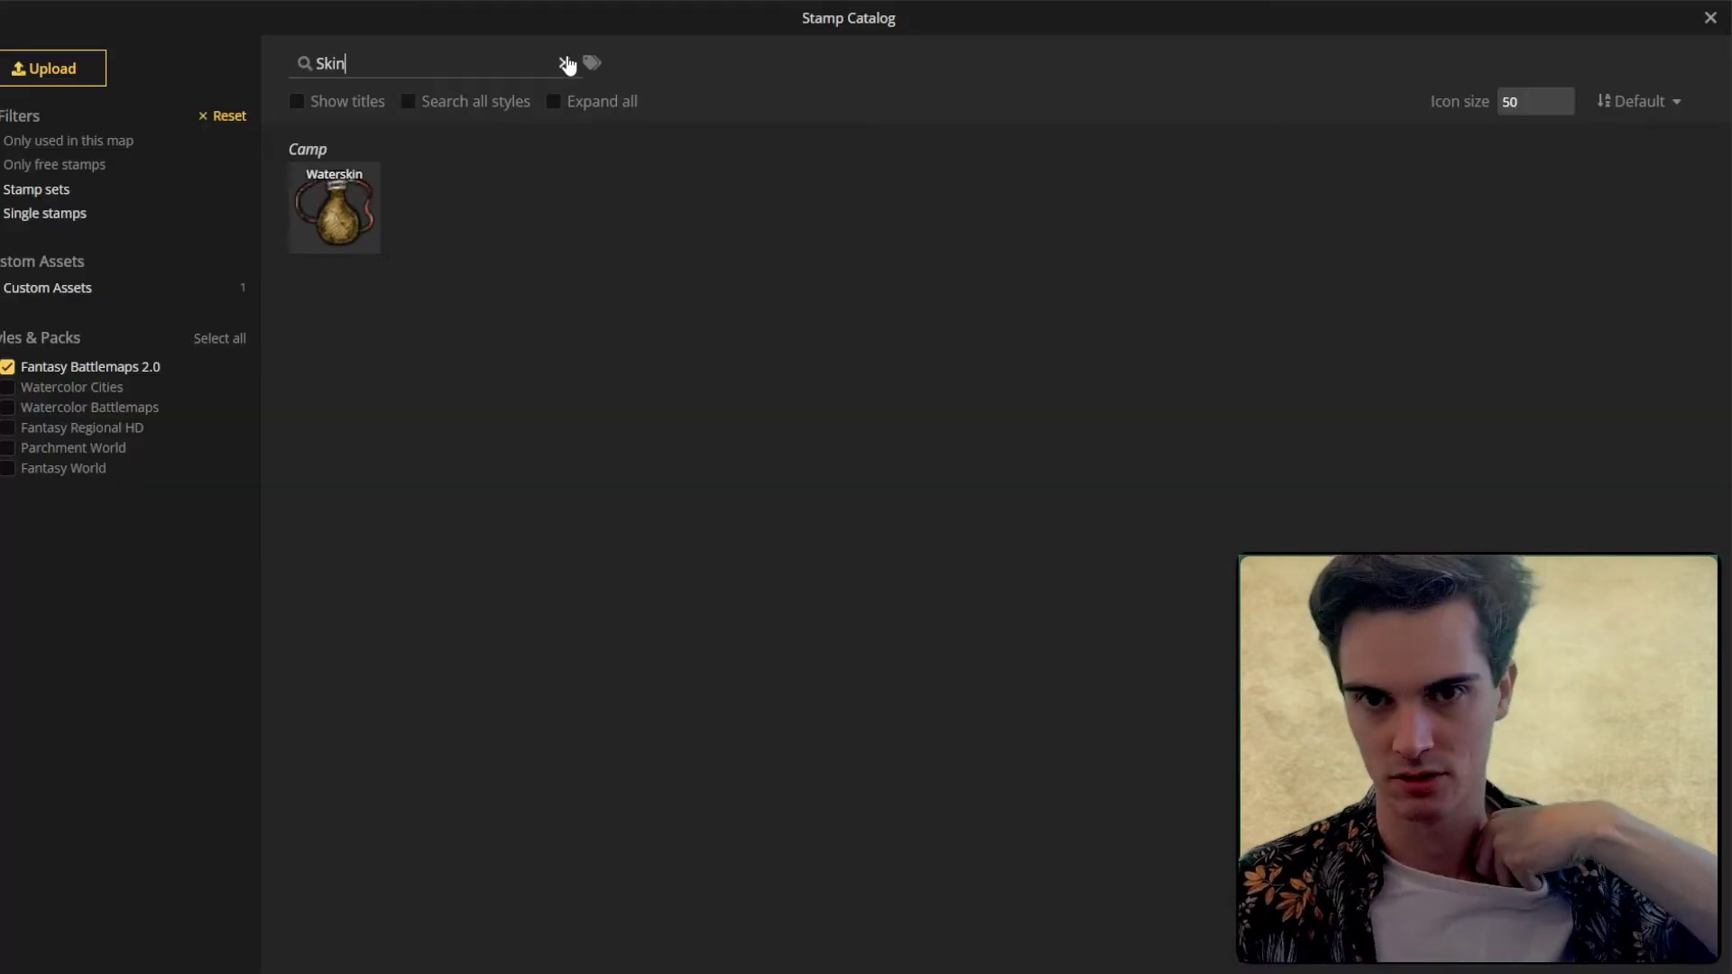
left_click(569, 62)
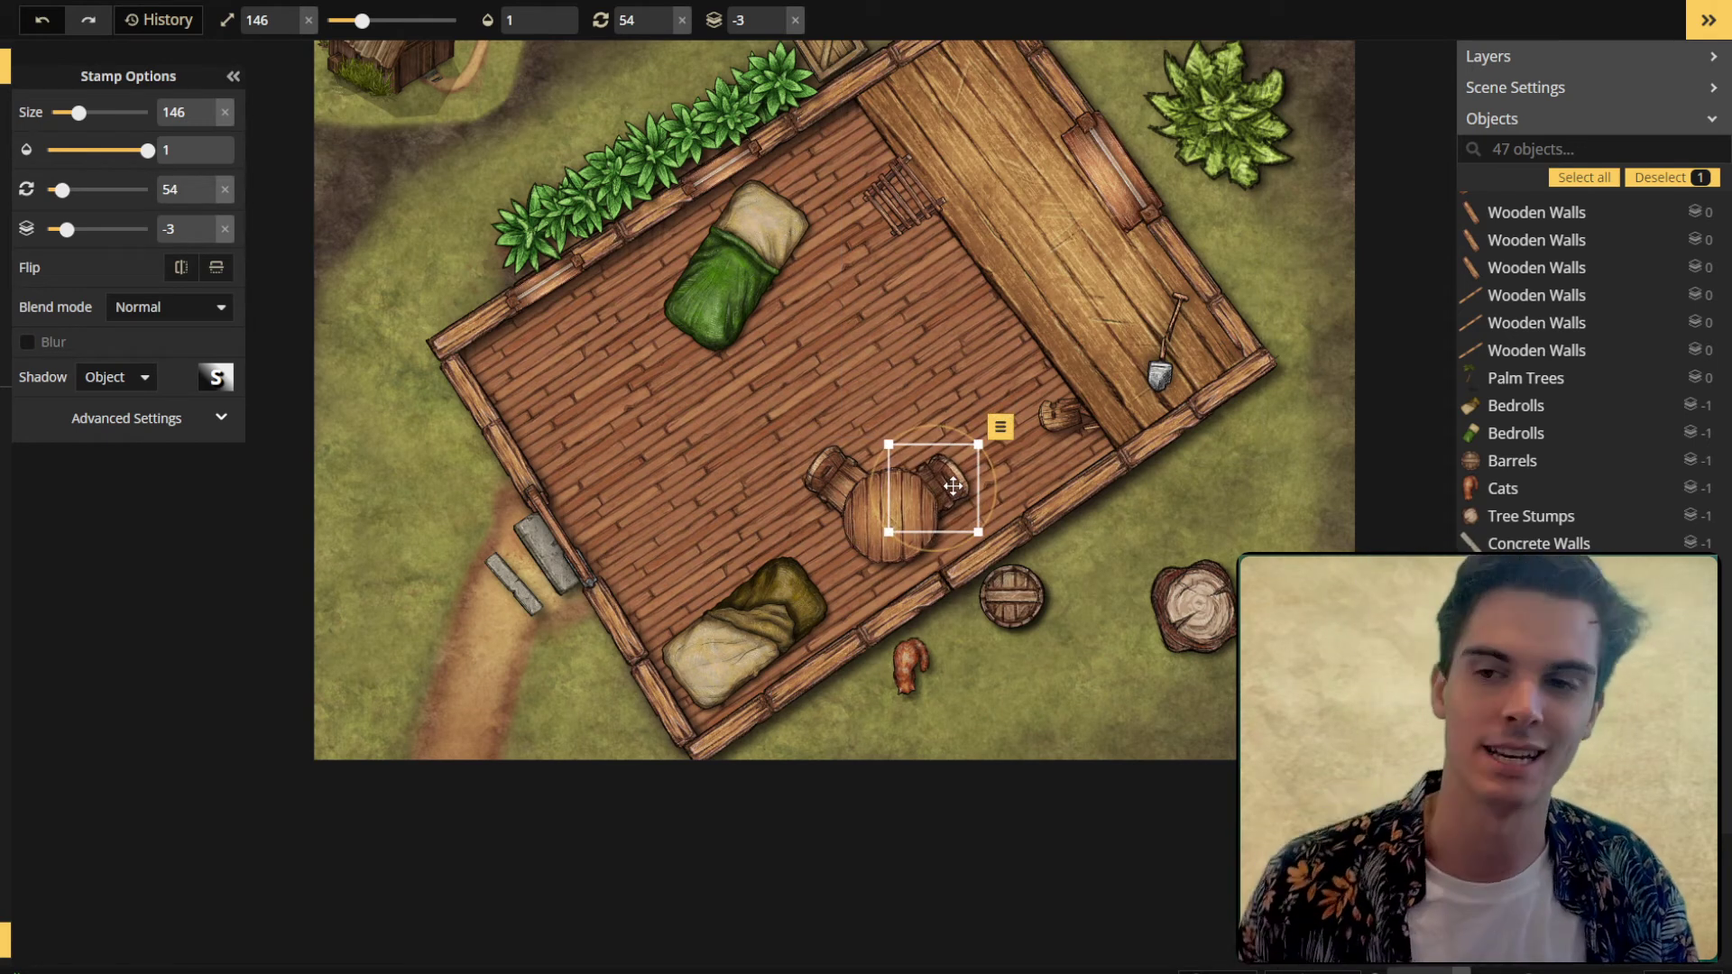
Step: Try the broken chair in the middle of the hut floor and return it to the raised platform's lower corner
scroll(954, 487, "down", 3)
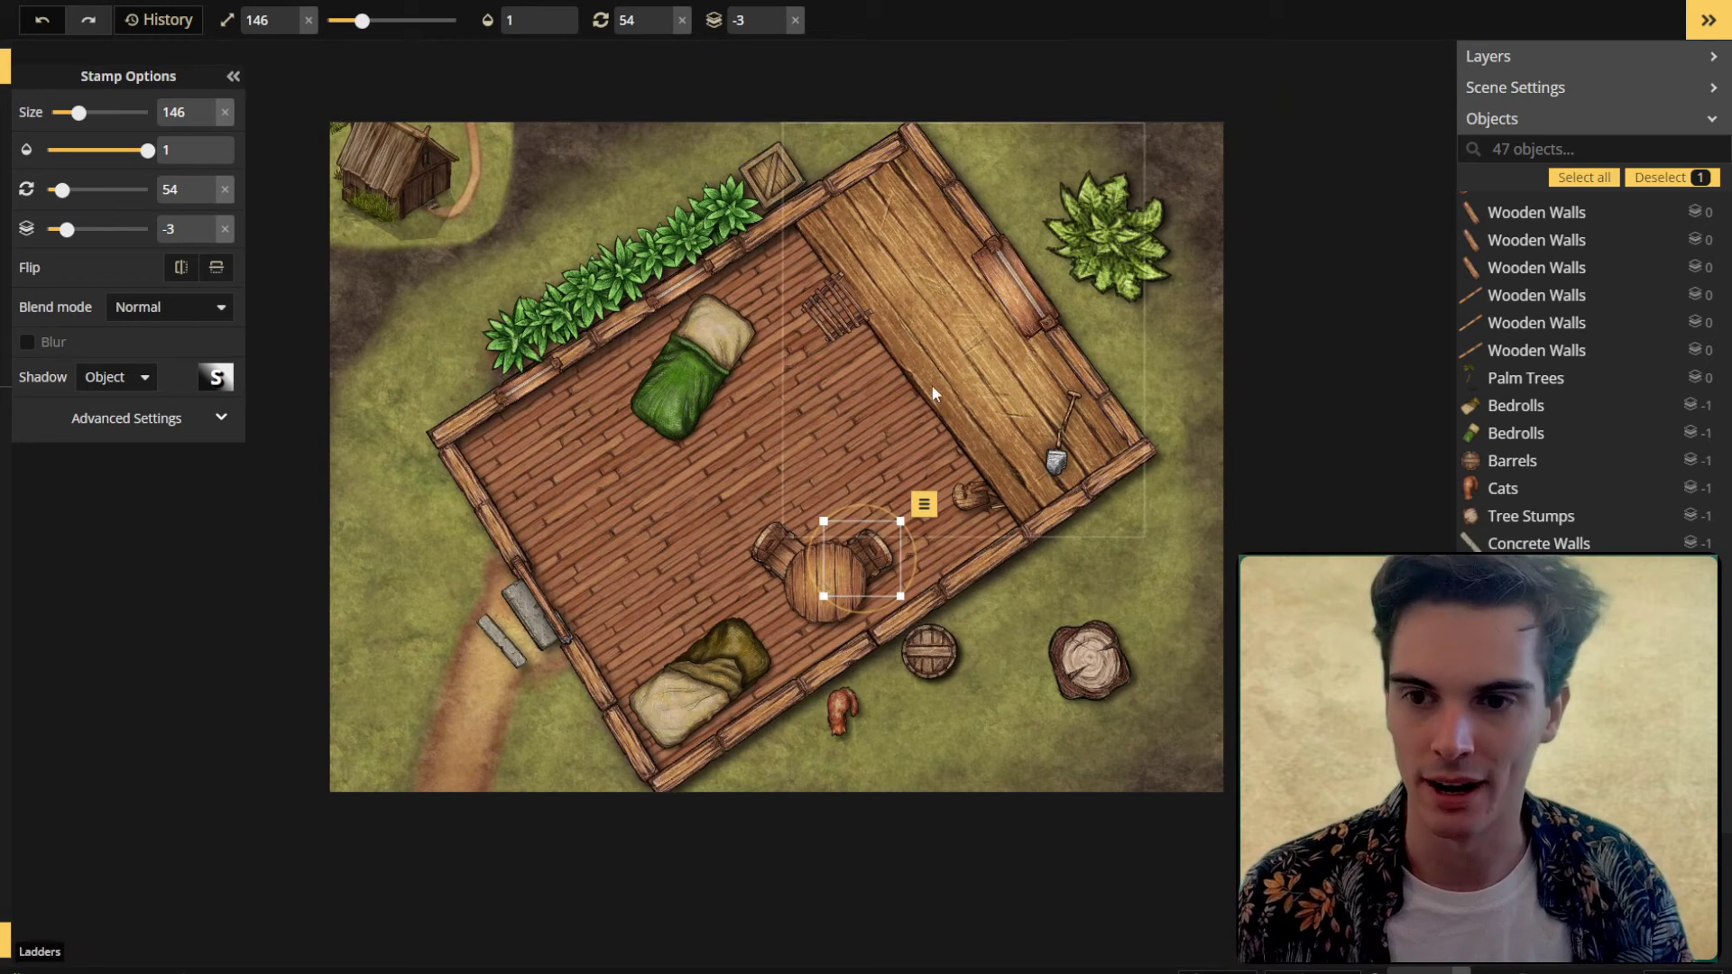
scroll(809, 506, "up", 1)
left_click_drag(981, 498, 700, 519)
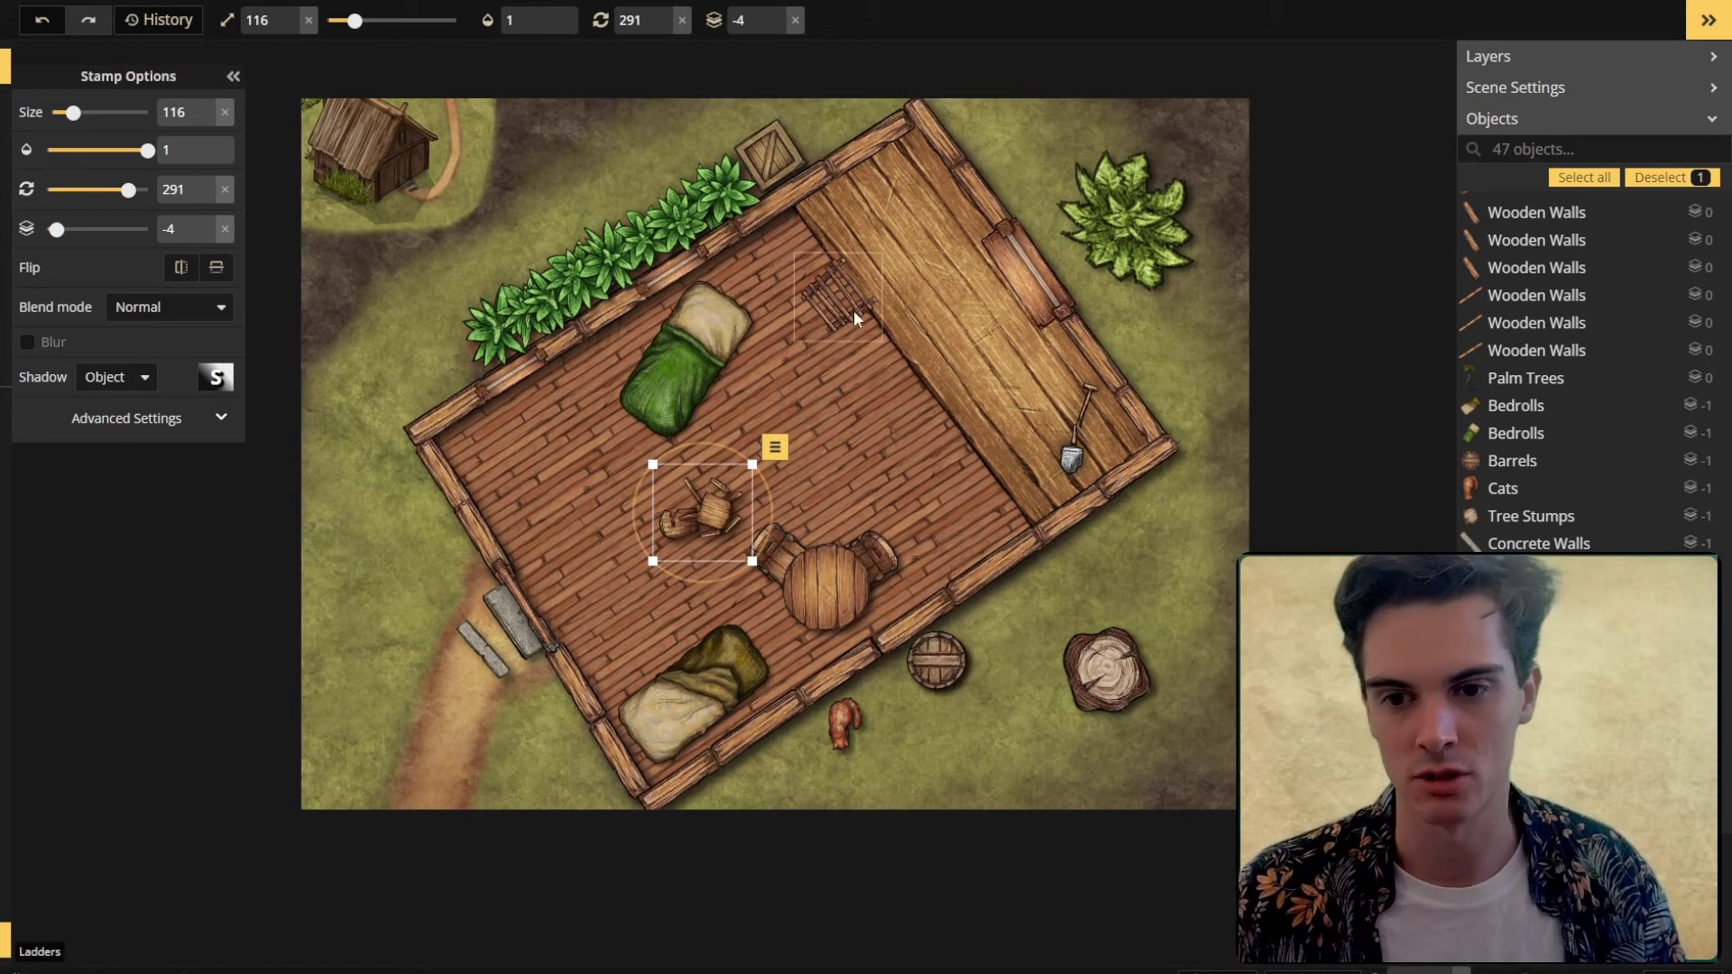
left_click_drag(705, 521, 978, 502)
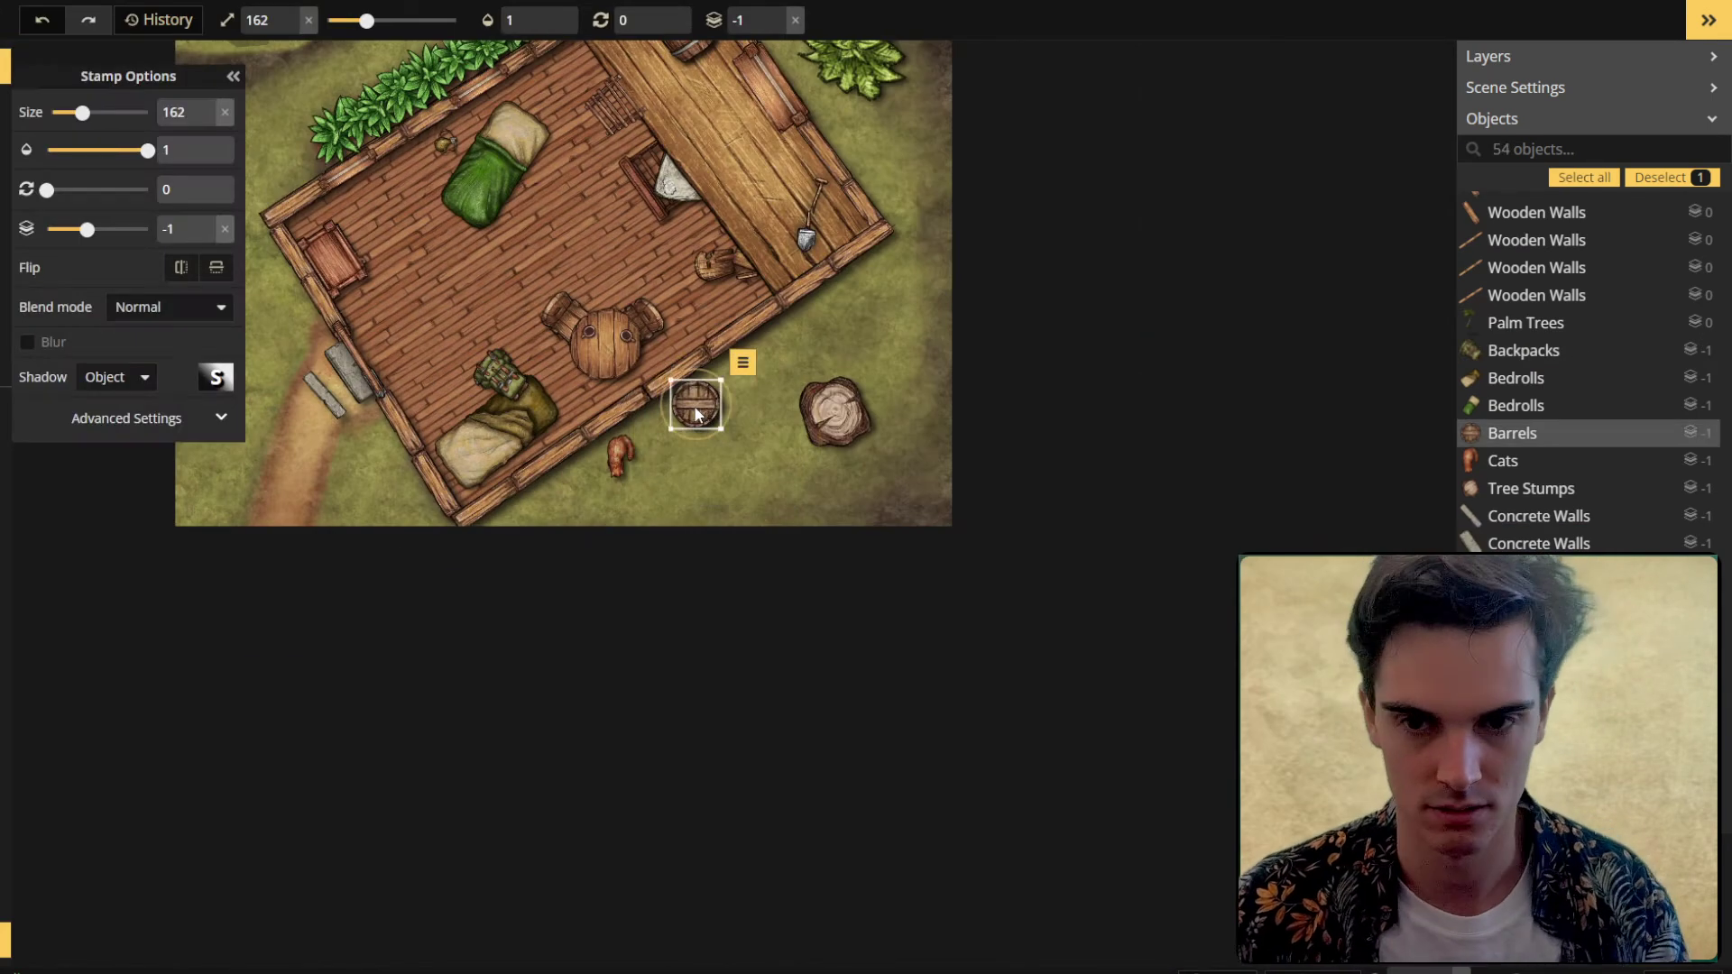
Step: Replace the barrel outside the hut with a broken wheel cart and put the cat on top of the tree stump
key("Escape")
left_click(728, 433)
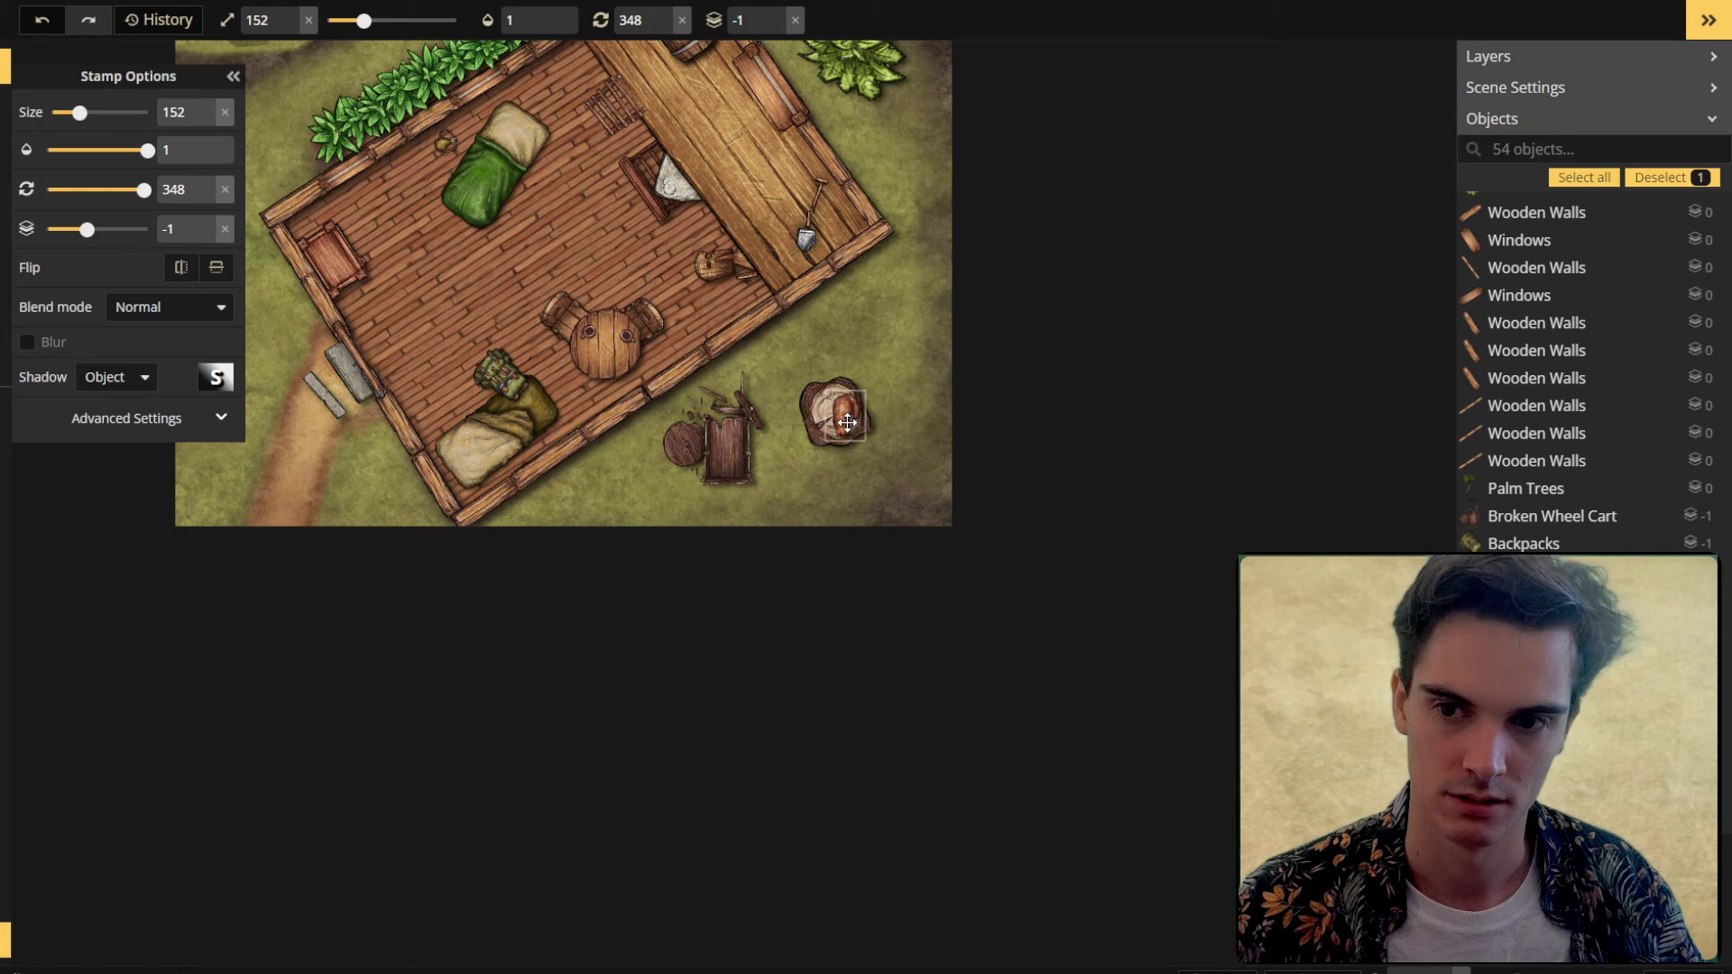
left_click(837, 410, "shift")
scroll(902, 586, "up", 2)
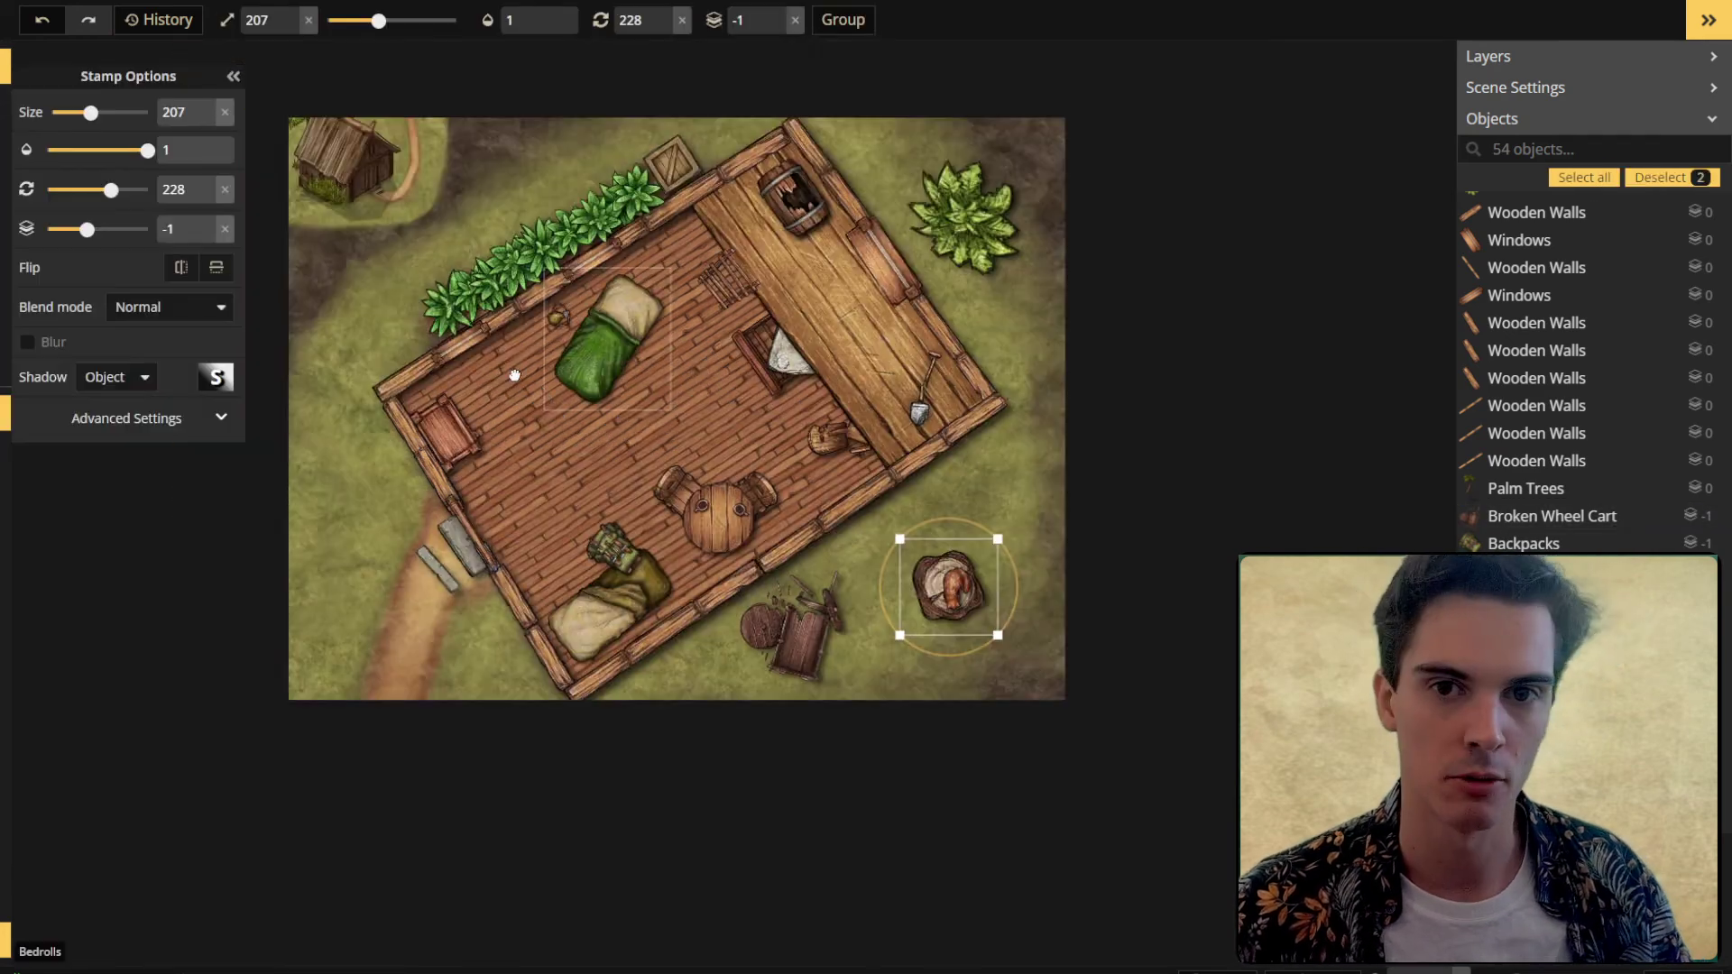
key("Escape")
scroll(873, 658, "down", 1)
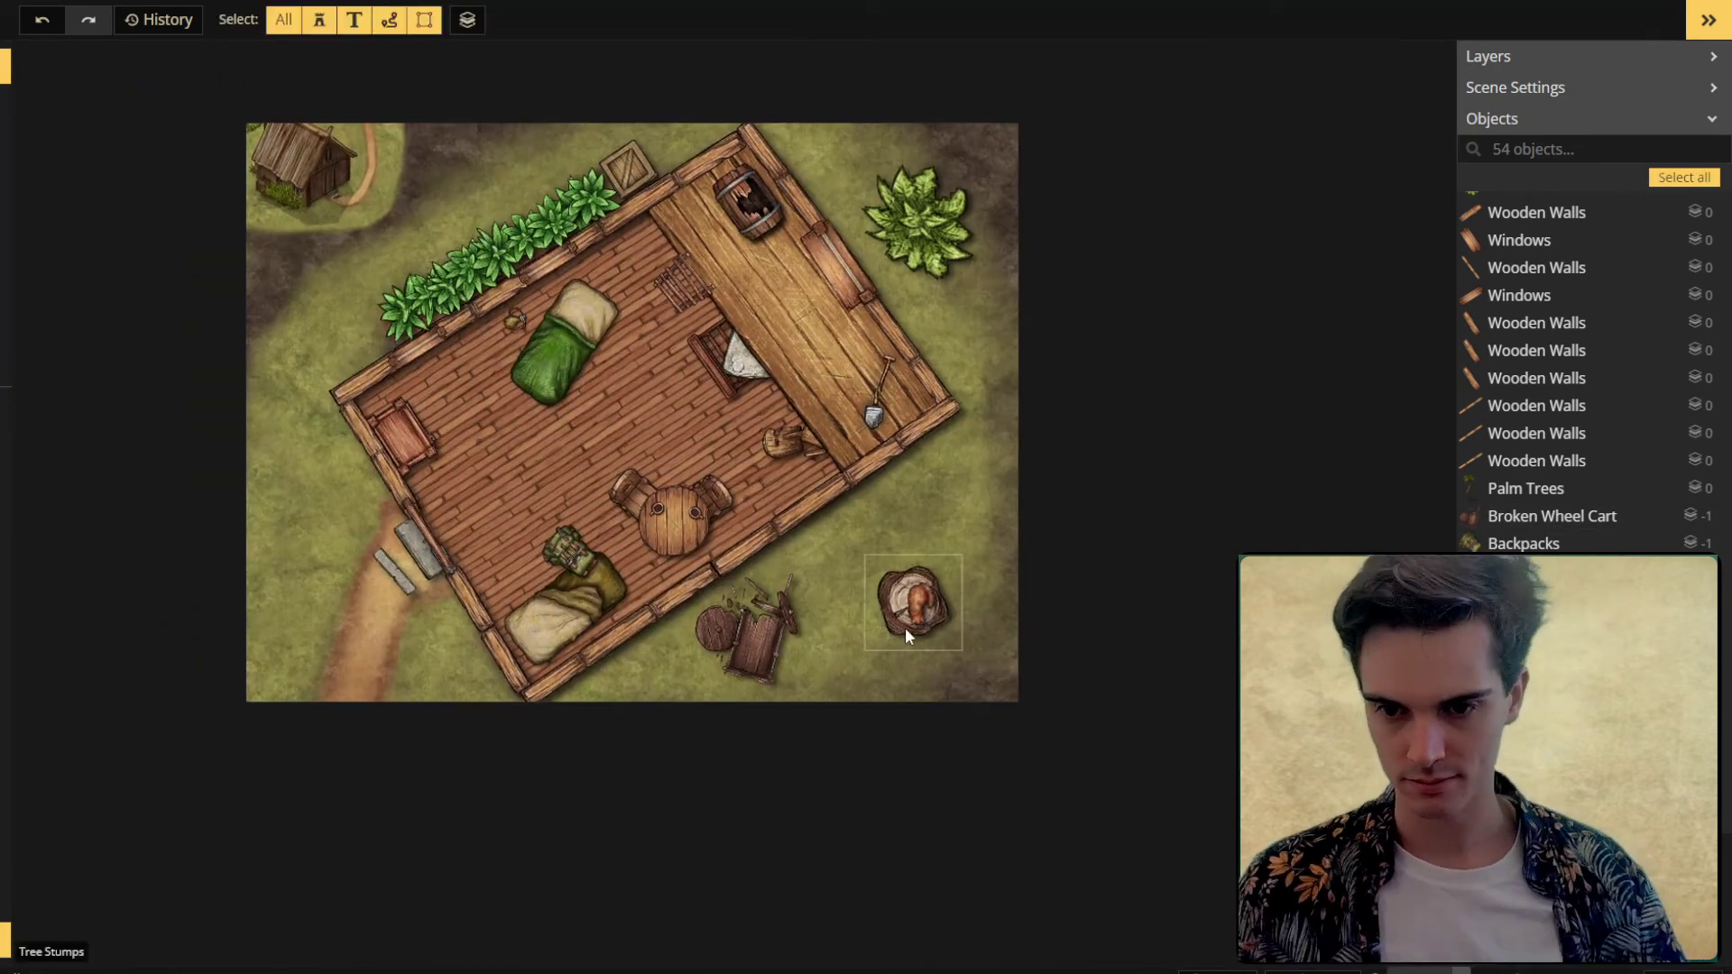